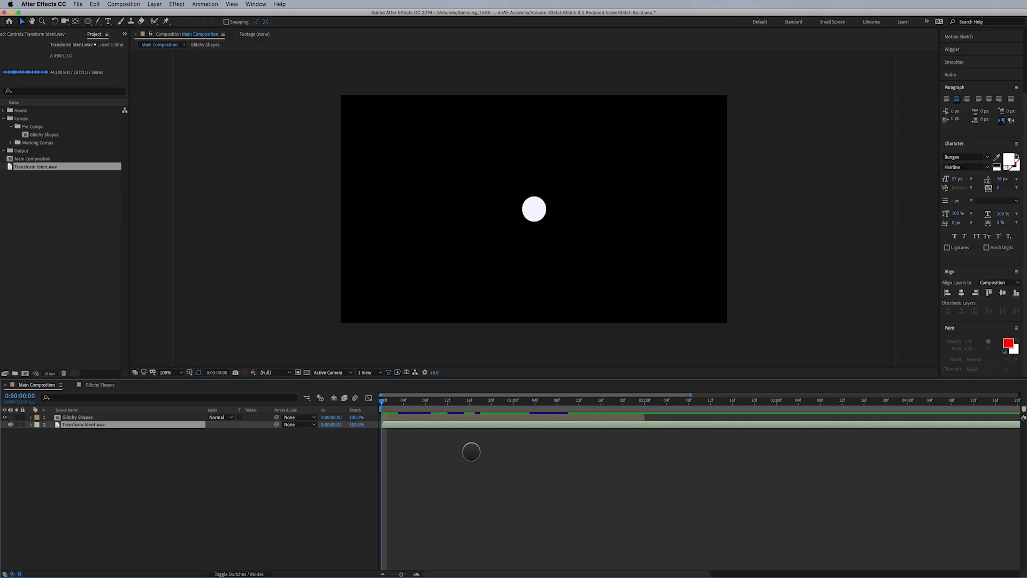
Show the full ten-second timeline and reveal the audio waveform of the Transform Ident.wav layer
{"action": "left_click_drag", "start_coordinate": [690, 394], "coordinate": [1018, 443]}
{"action": "left_click", "coordinate": [981, 424]}
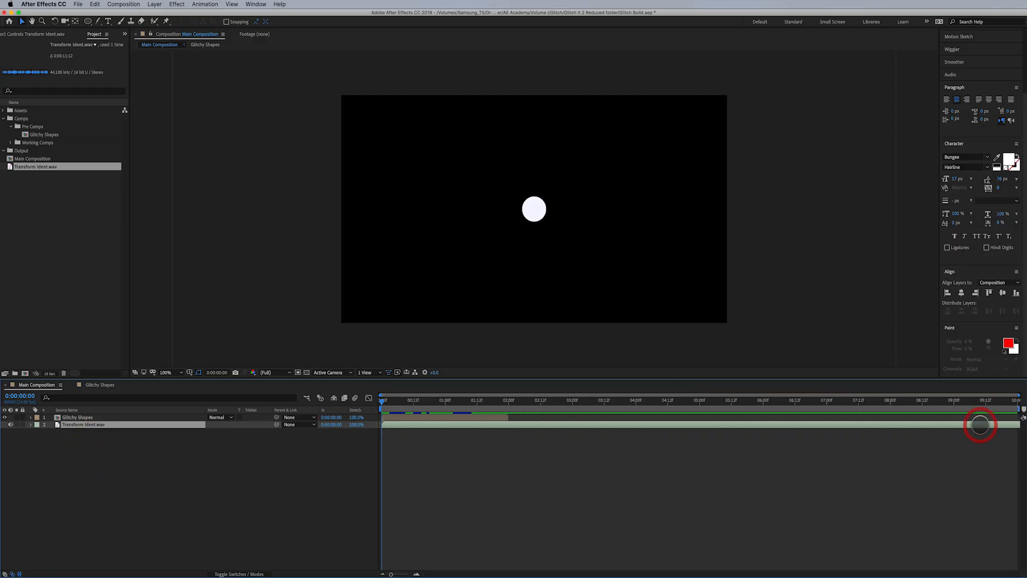
{"action": "key", "text": "l"}
{"action": "key", "text": "l"}
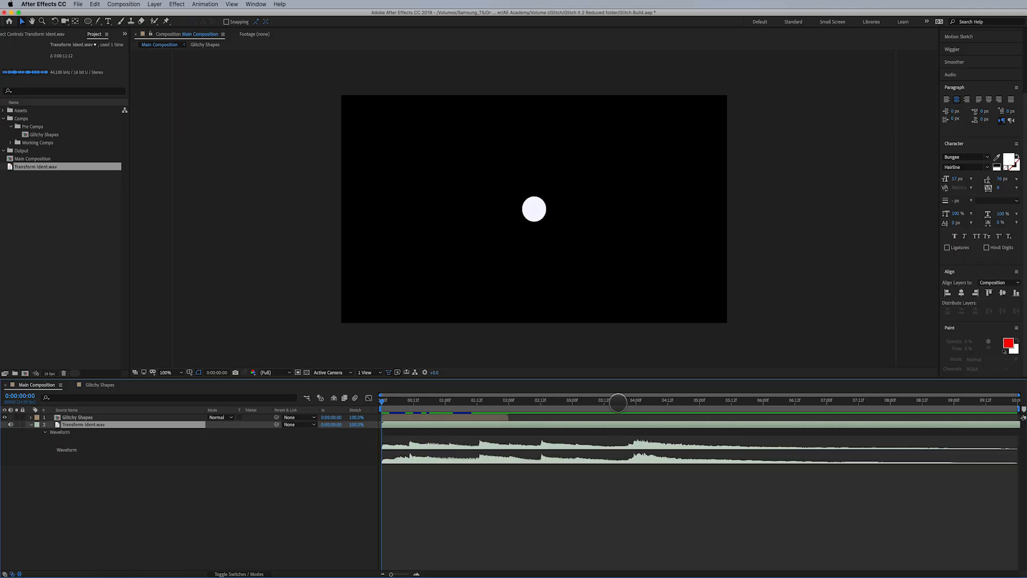
Add a starting Audio Levels keyframe to the Transform Ident.wav layer at 0:00:06:00
{"action": "left_click_drag", "start_coordinate": [616, 401], "coordinate": [1023, 471]}
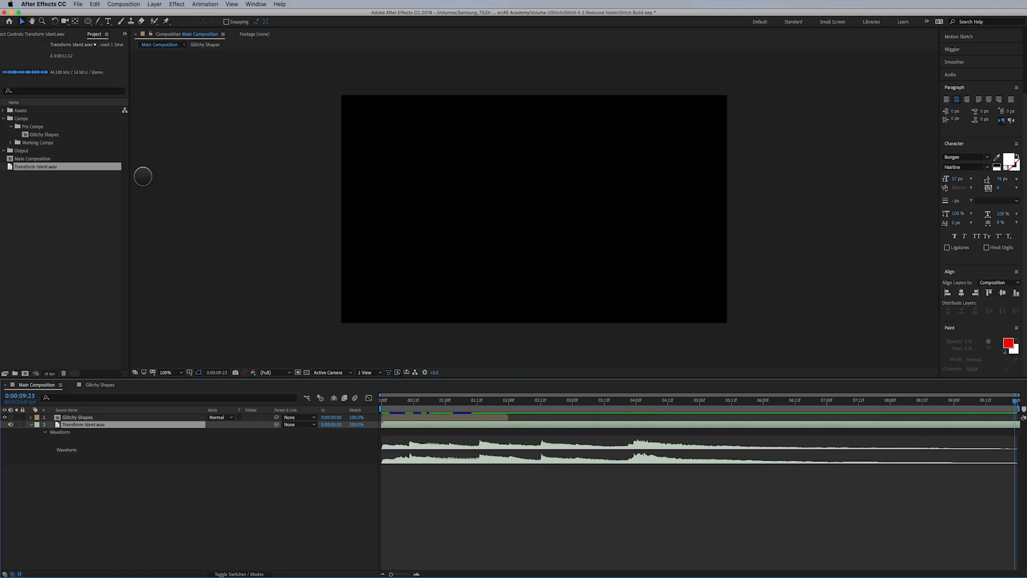
{"action": "left_click", "coordinate": [37, 166]}
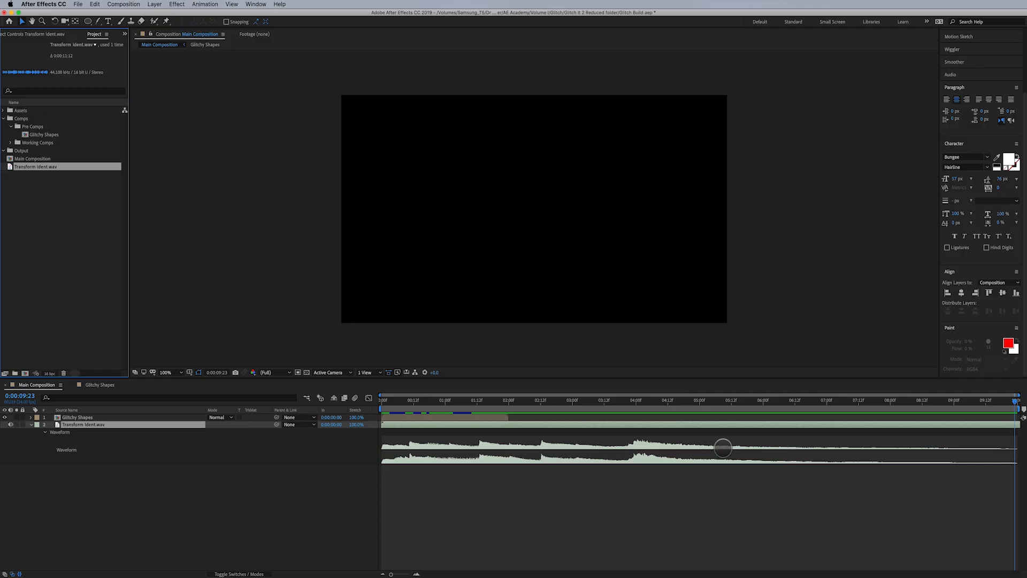
{"action": "left_click", "coordinate": [762, 402]}
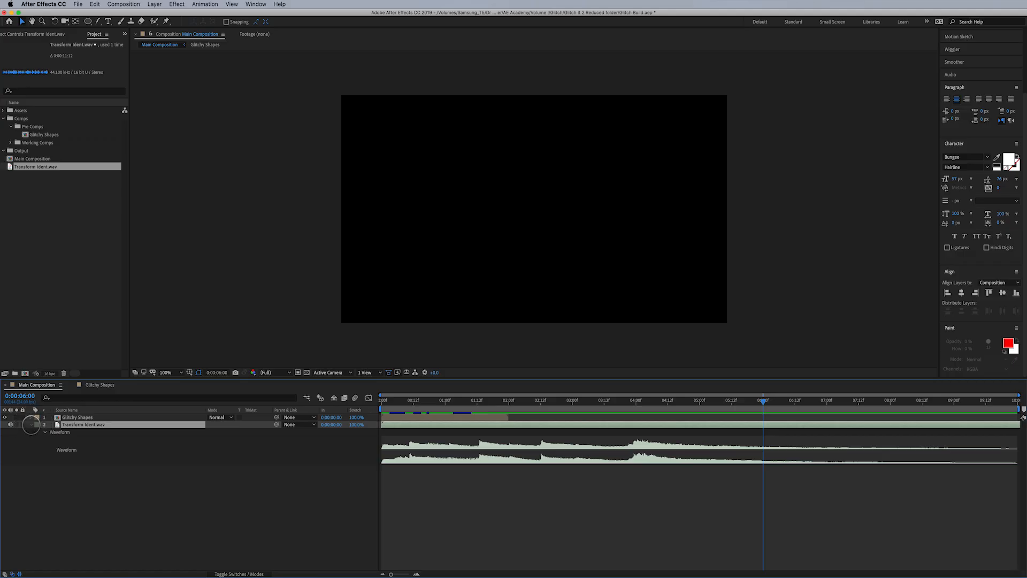
{"action": "left_click", "coordinate": [31, 424]}
{"action": "left_click", "coordinate": [30, 424]}
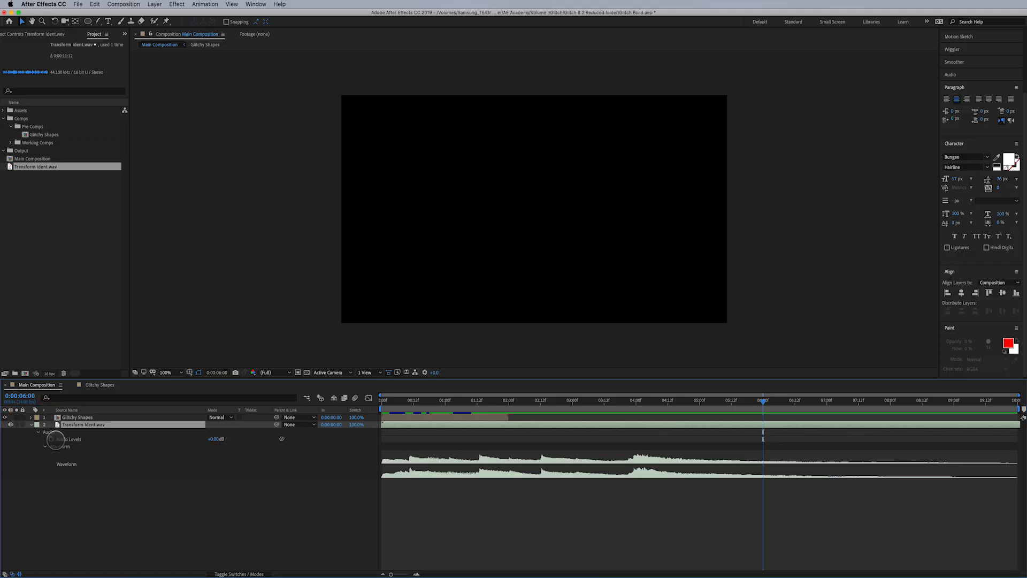
{"action": "left_click", "coordinate": [51, 438]}
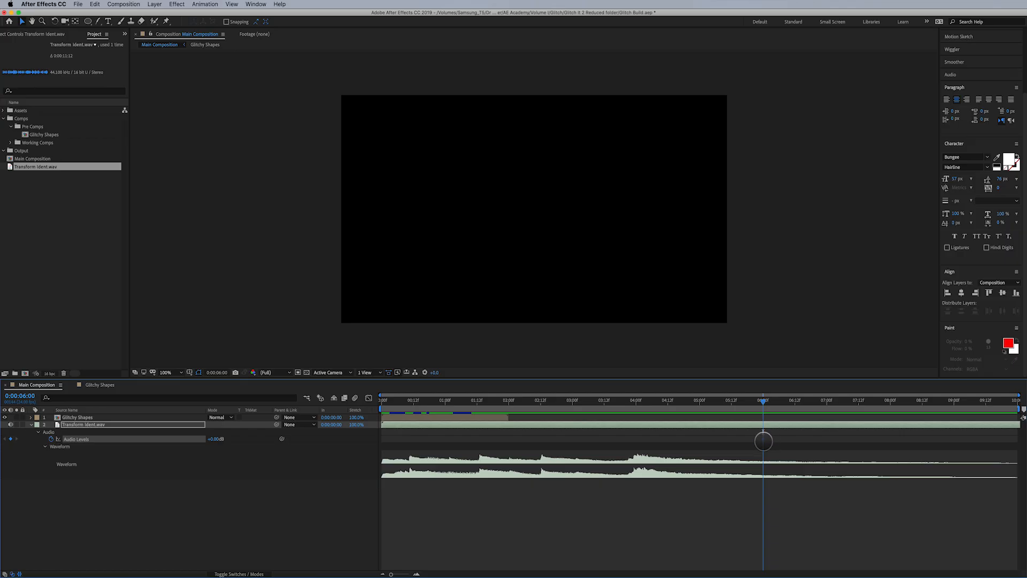
Fade out the sound by lowering Audio Levels to about -38 dB at 0:00:09:23
{"action": "key", "text": "space"}
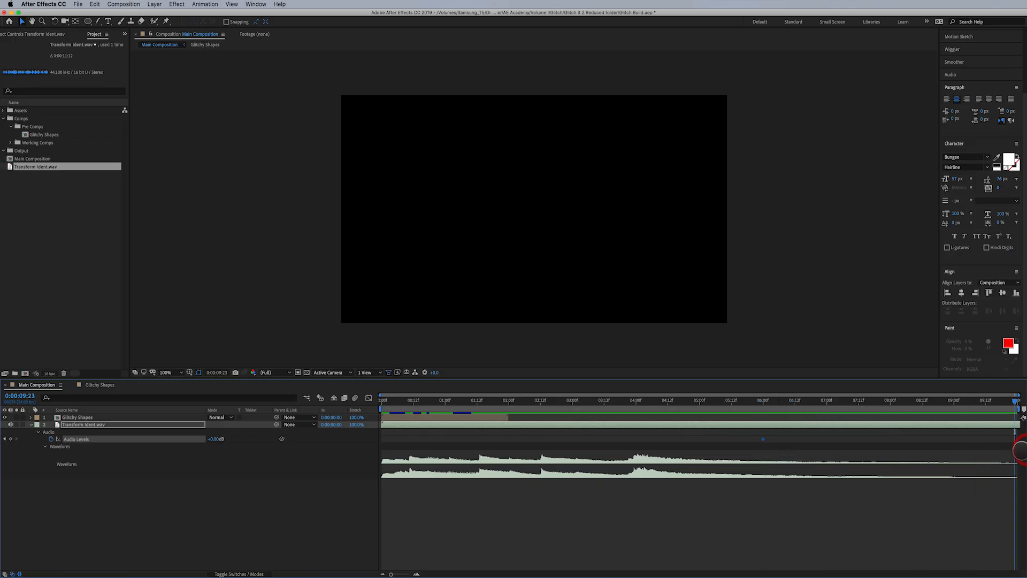
{"action": "left_click_drag", "start_coordinate": [214, 437], "coordinate": [209, 440]}
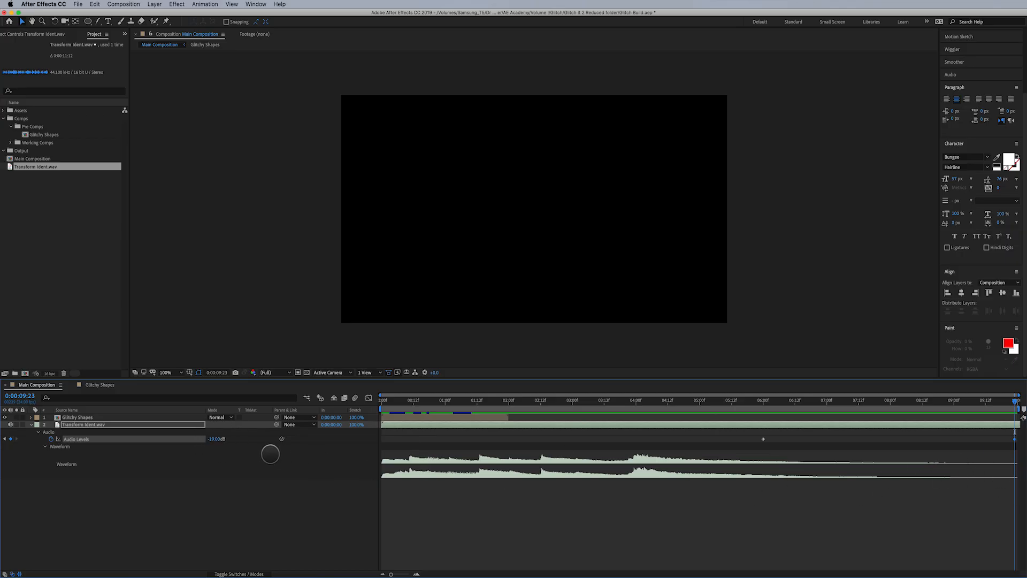
{"action": "mouse_move", "coordinate": [214, 439]}
{"action": "left_mouse_down"}
{"action": "mouse_move", "coordinate": [166, 466]}
{"action": "mouse_move", "coordinate": [212, 453]}
{"action": "left_mouse_up"}
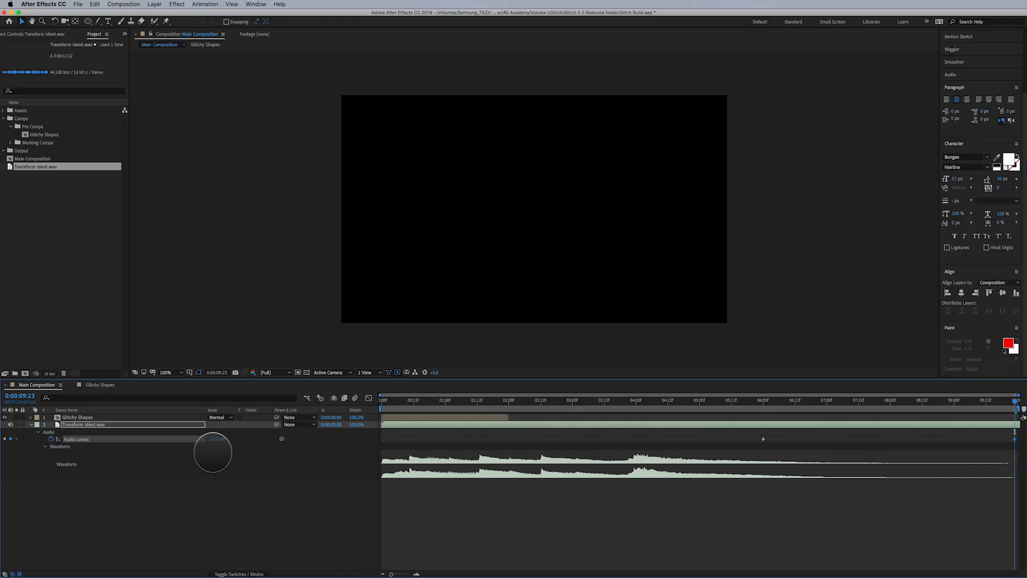
{"action": "left_click_drag", "start_coordinate": [213, 452], "coordinate": [213, 451]}
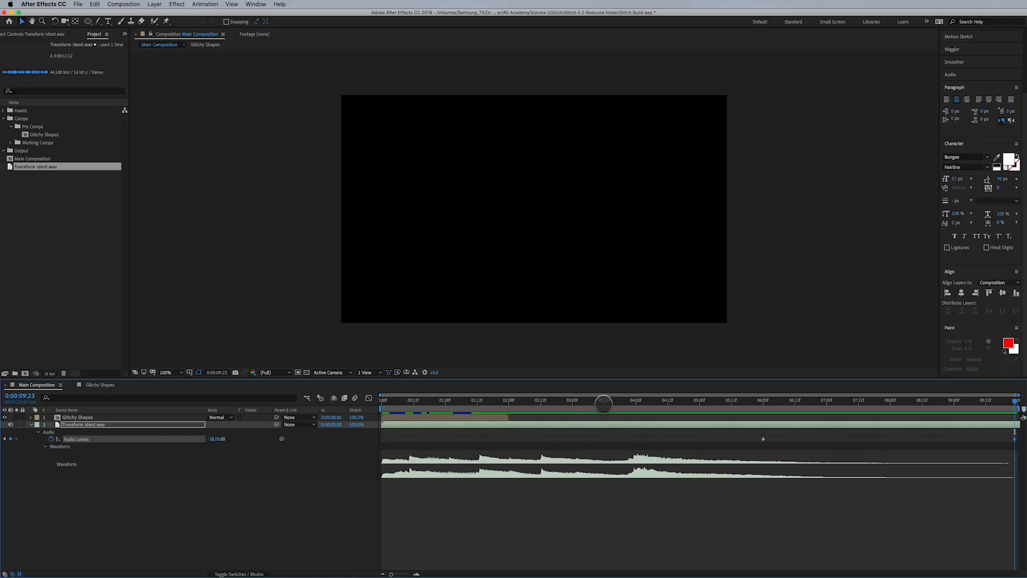
Play back the composition from 0:00:05:07 and from 0:00:01:22 to check the fade and the beats
{"action": "left_click_drag", "start_coordinate": [633, 402], "coordinate": [720, 408]}
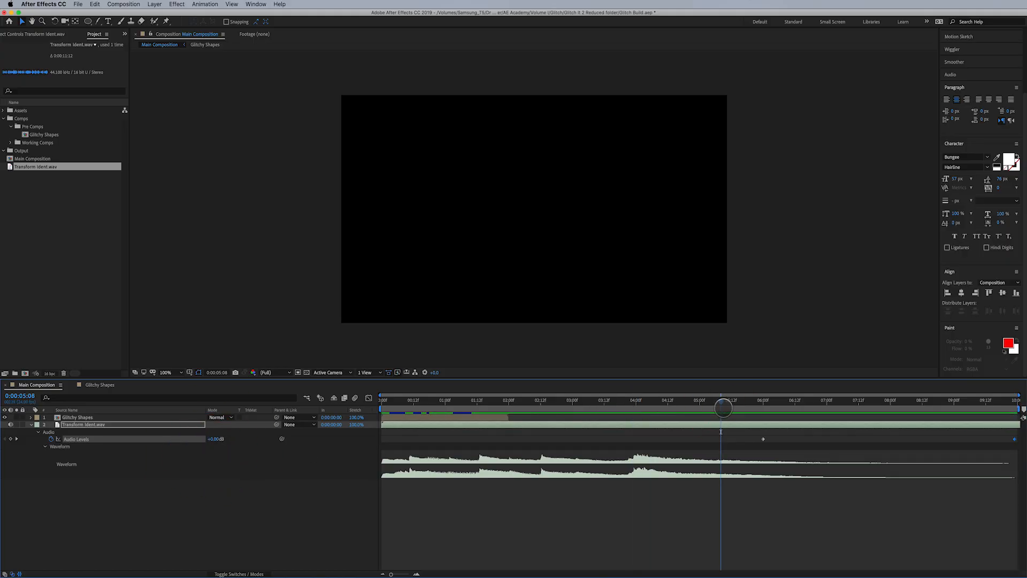
{"action": "left_click", "coordinate": [717, 400]}
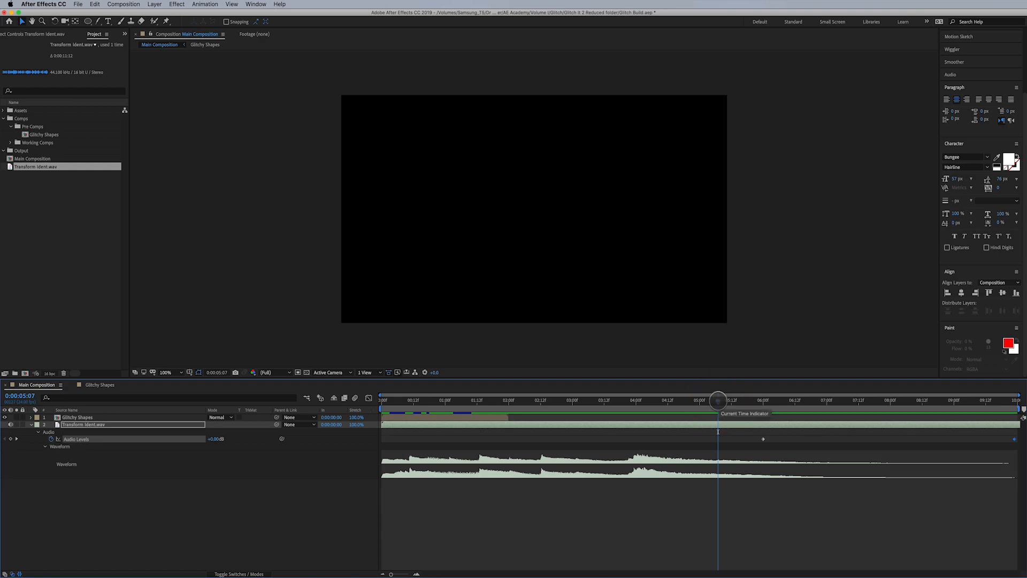
{"action": "key", "text": "space"}
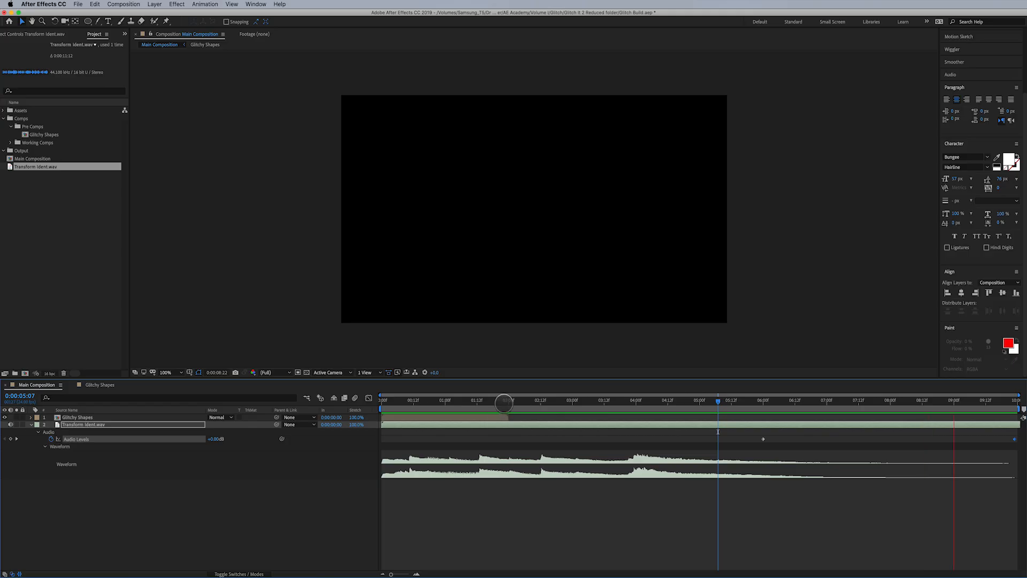
{"action": "left_click", "coordinate": [503, 401]}
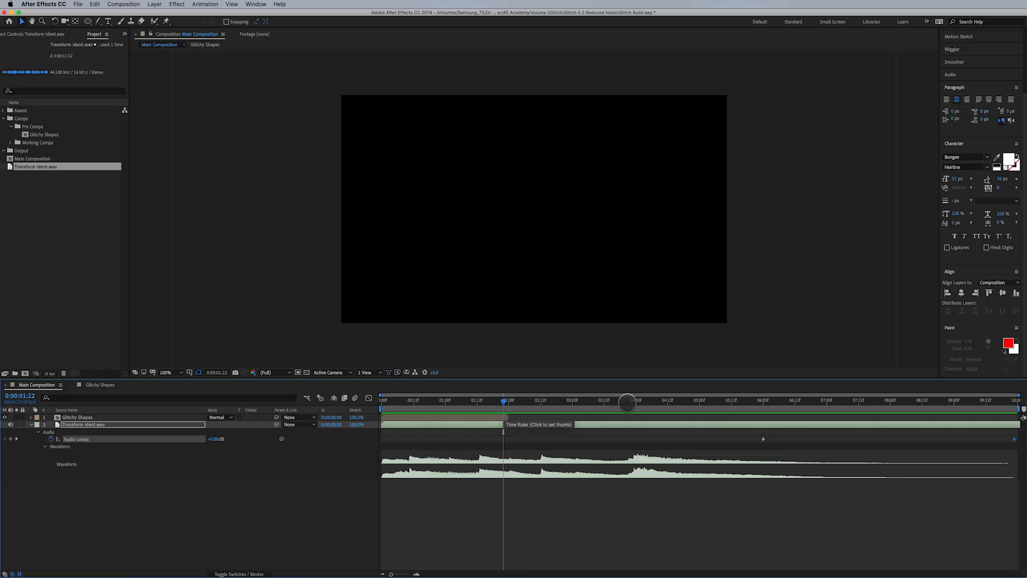
{"action": "key", "text": "space"}
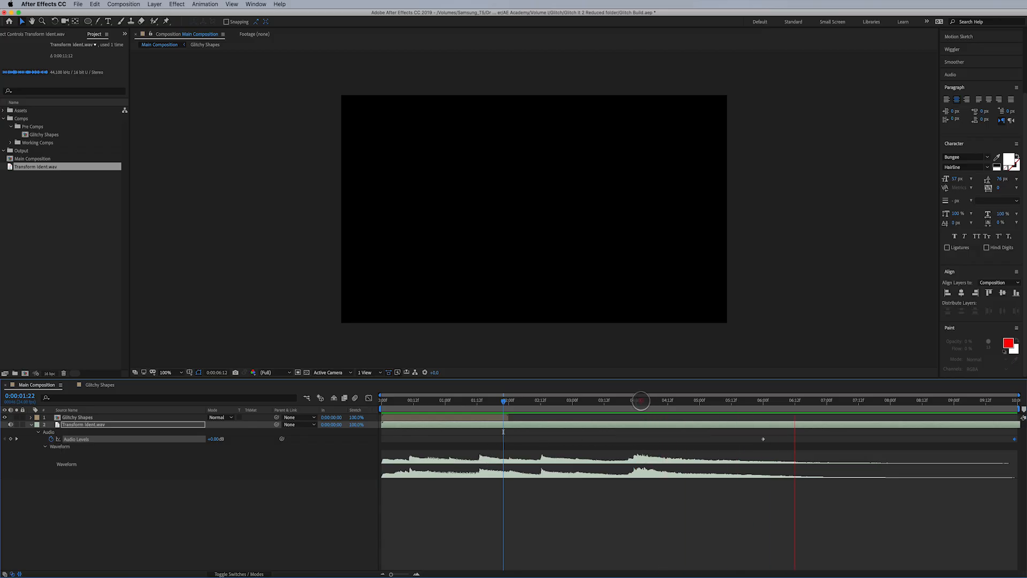
Shorten the work area so it ends at about 0:00:04:11, just past the last large audio peak
{"action": "left_click_drag", "start_coordinate": [640, 403], "coordinate": [633, 445]}
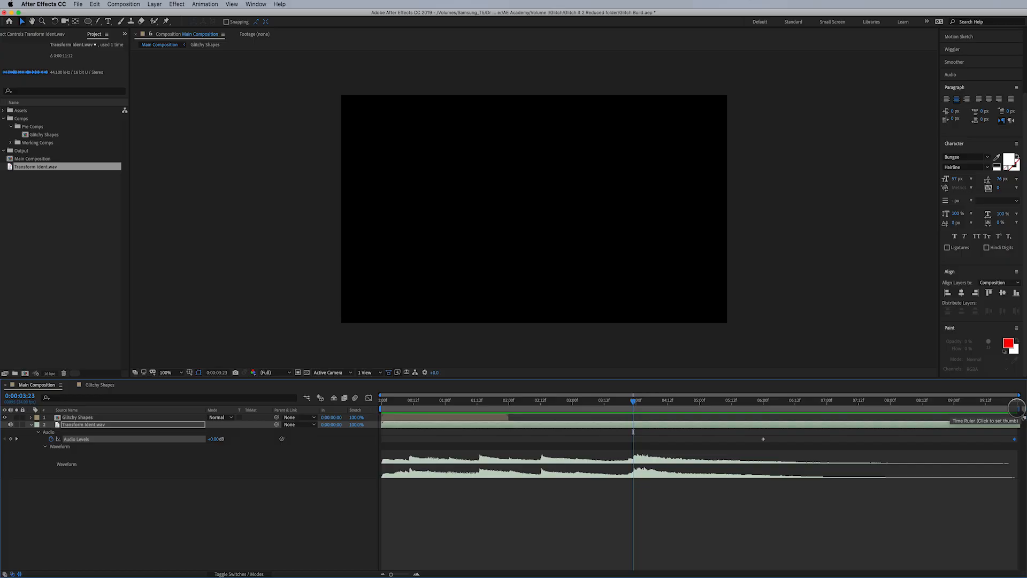
{"action": "left_click_drag", "start_coordinate": [1016, 408], "coordinate": [652, 425]}
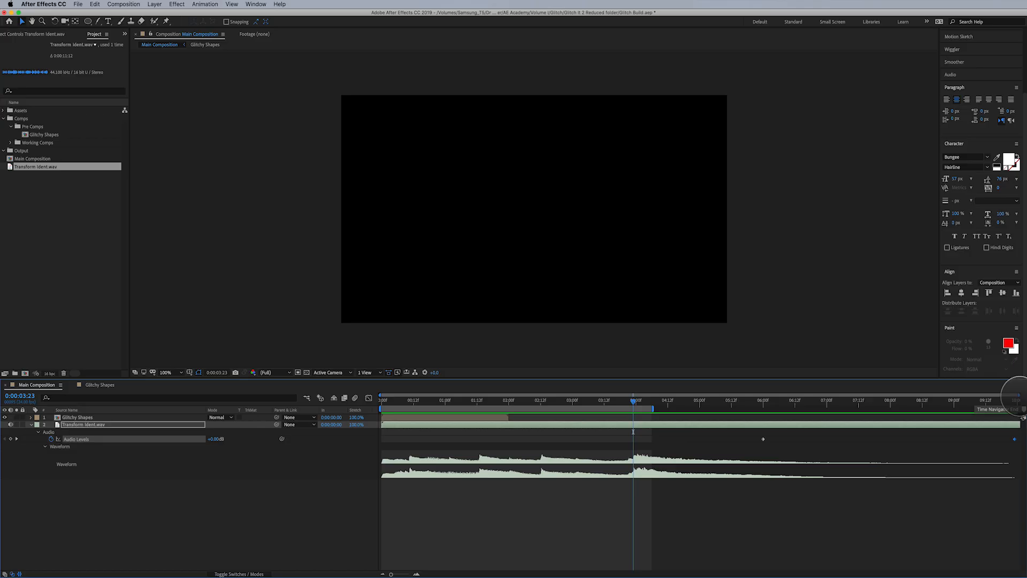
{"action": "left_click_drag", "start_coordinate": [1014, 394], "coordinate": [710, 431]}
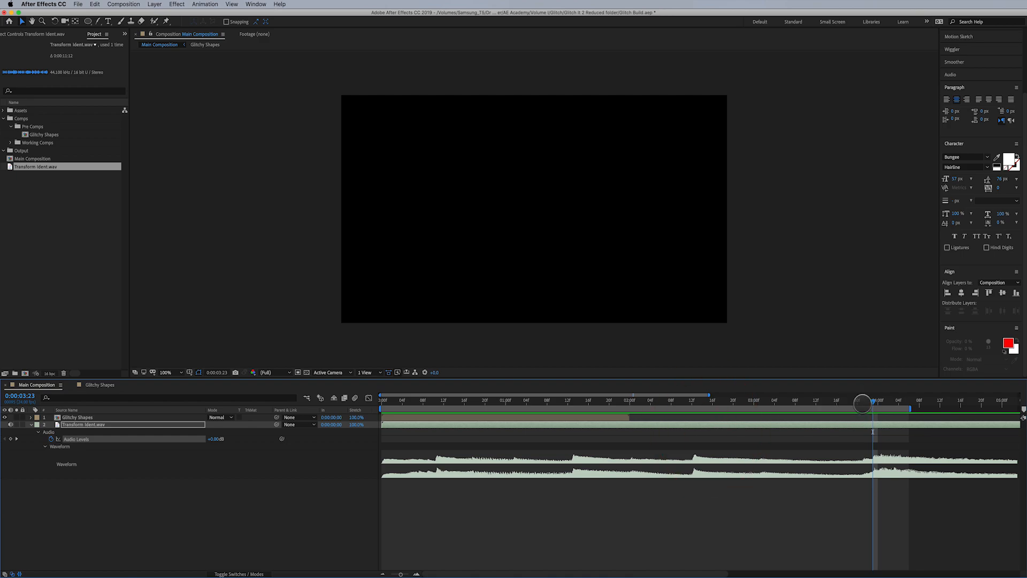
{"action": "left_click_drag", "start_coordinate": [866, 401], "coordinate": [805, 409]}
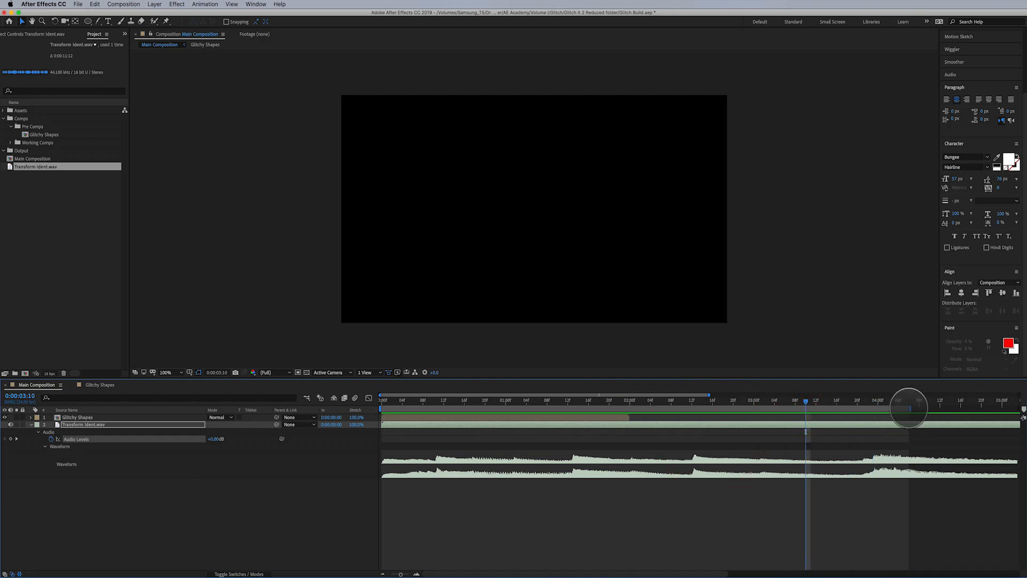
{"action": "left_click_drag", "start_coordinate": [909, 408], "coordinate": [934, 408]}
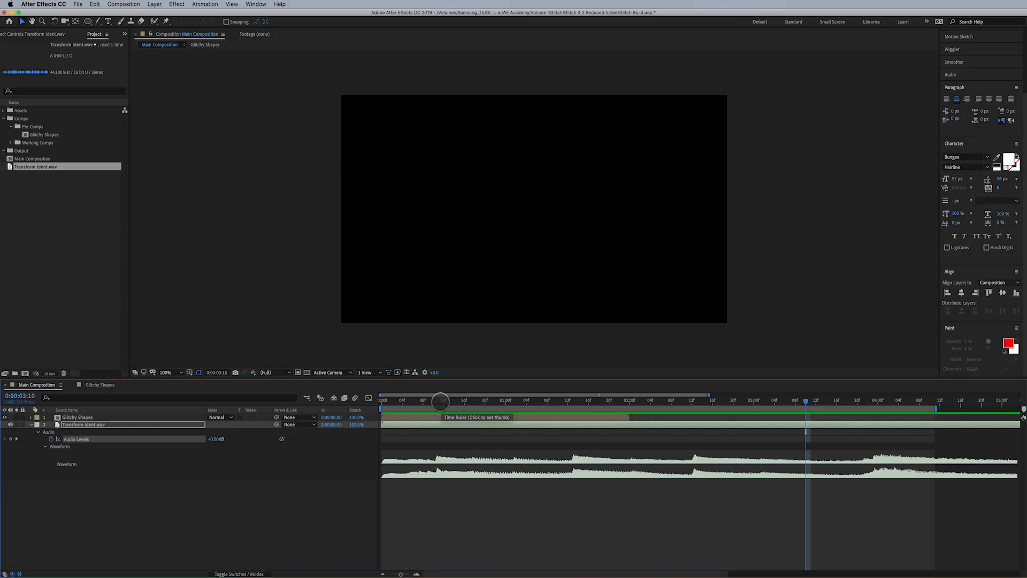
Give the composition marker at the 0:00:03:23 audio peak the comment "Show Title" after previewing from 0:00:00:10
{"action": "left_click_drag", "start_coordinate": [440, 401], "coordinate": [432, 449]}
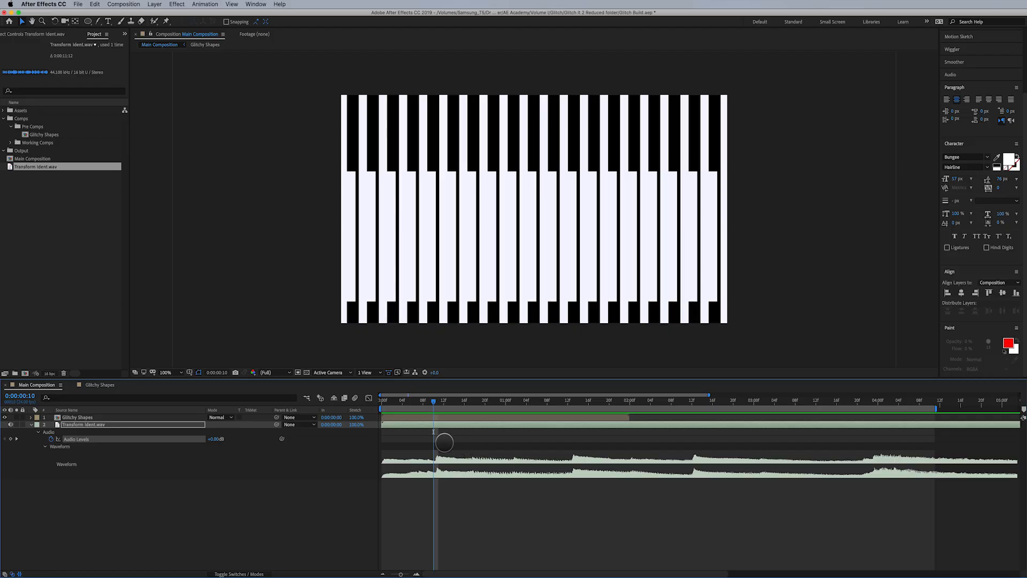
{"action": "key", "text": "space"}
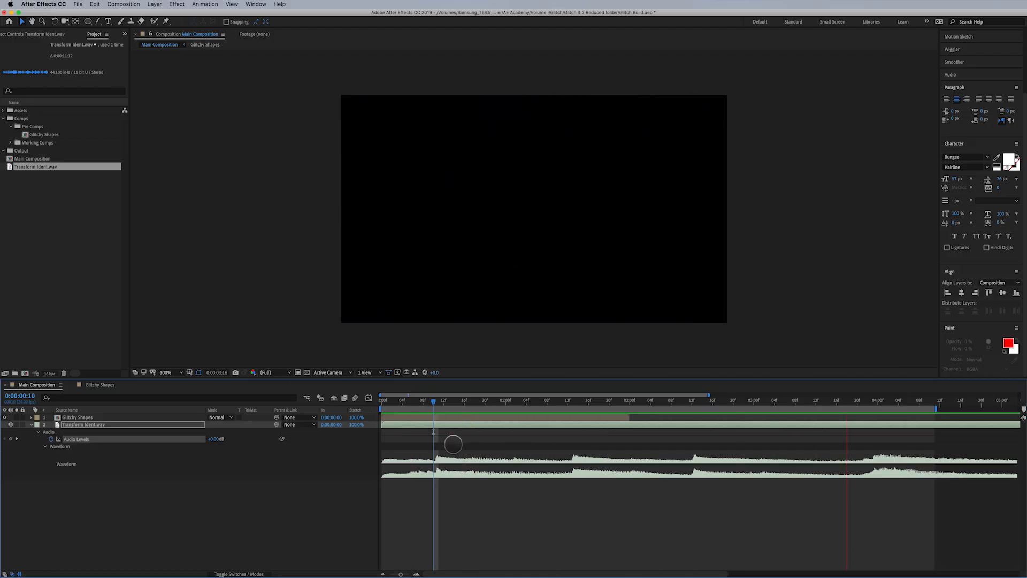
{"action": "left_click", "coordinate": [867, 401]}
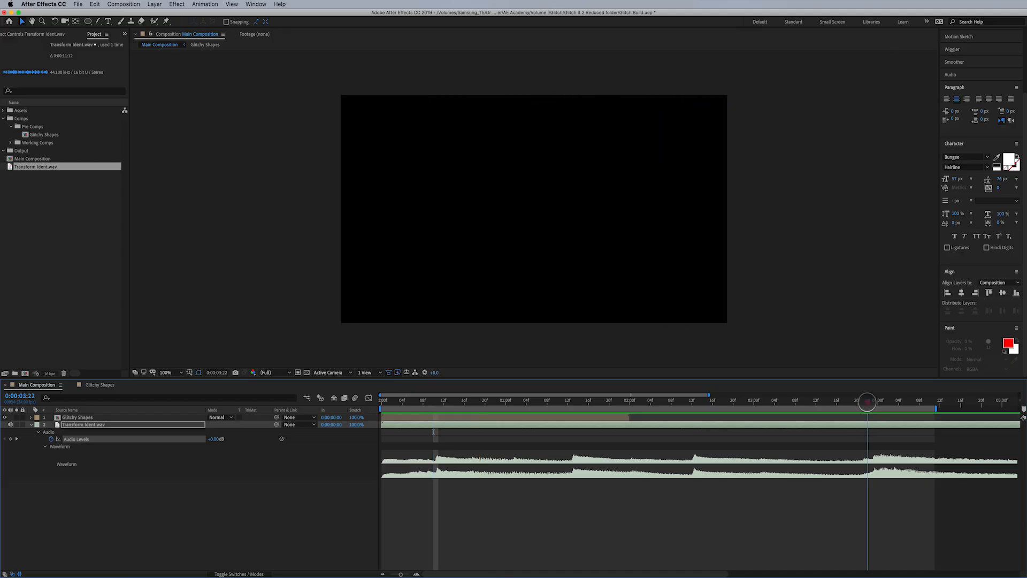
{"action": "left_click_drag", "start_coordinate": [870, 401], "coordinate": [871, 401]}
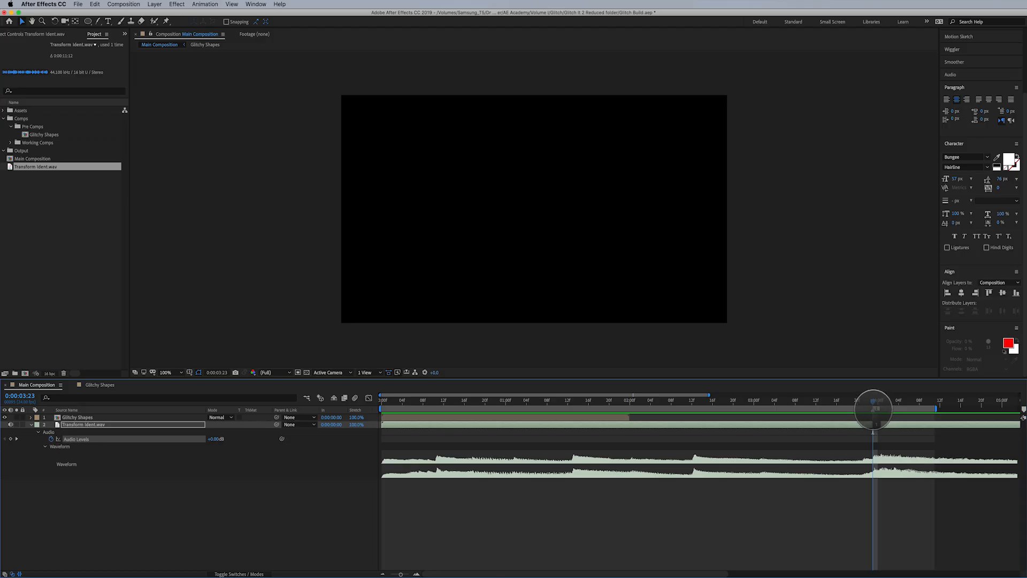
{"action": "right_click", "coordinate": [873, 408]}
{"action": "left_click", "coordinate": [883, 415]}
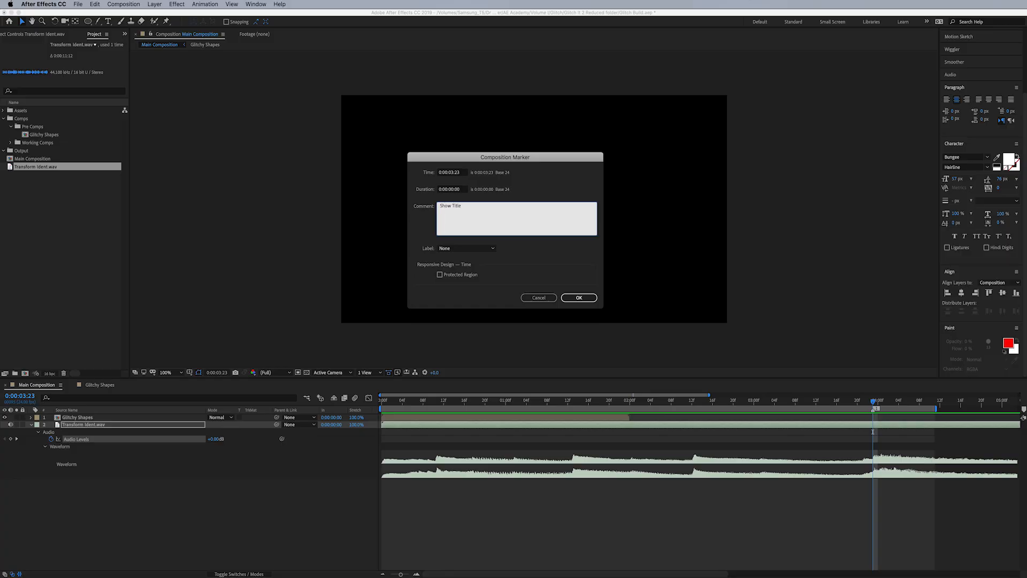
{"action": "left_click", "coordinate": [579, 298]}
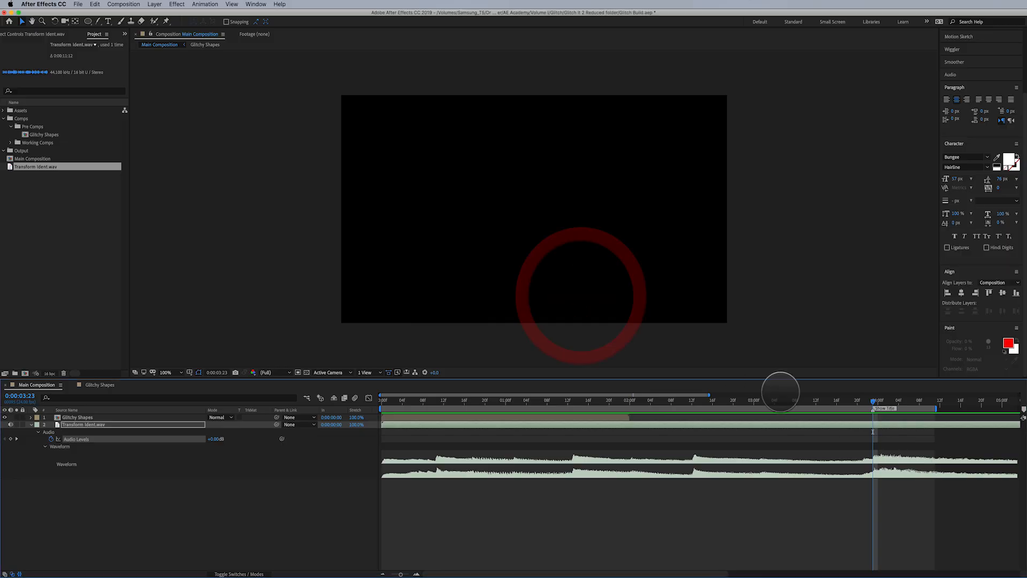
Place numbered composition markers 1 to 3 on the audio beats at 0:00:00:11, about 0:00:01:01 and 0:00:01:13
{"action": "left_click", "coordinate": [436, 402]}
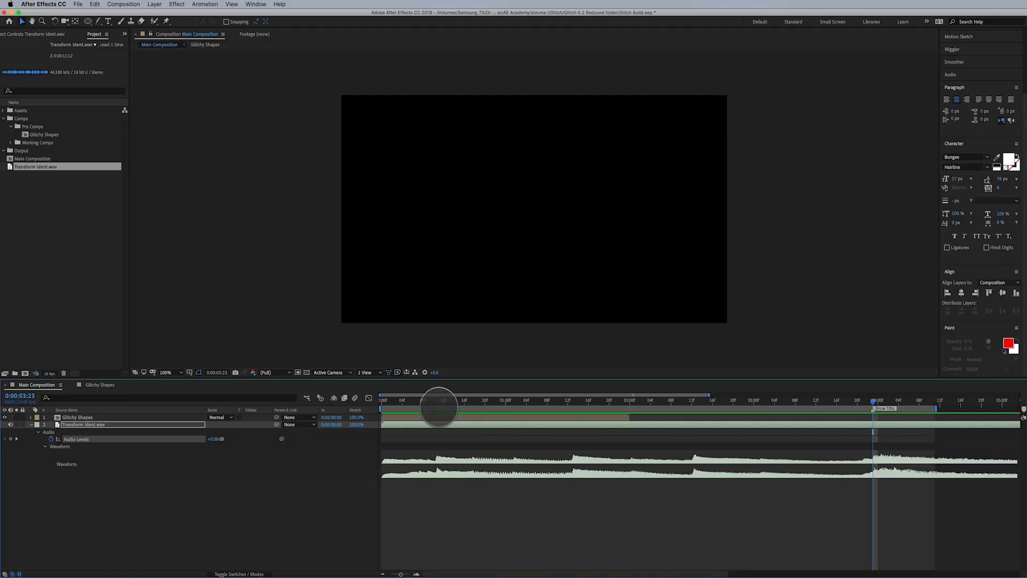
{"action": "mouse_move", "coordinate": [436, 402]}
{"action": "left_mouse_down"}
{"action": "mouse_move", "coordinate": [382, 402]}
{"action": "mouse_move", "coordinate": [438, 407]}
{"action": "left_mouse_up"}
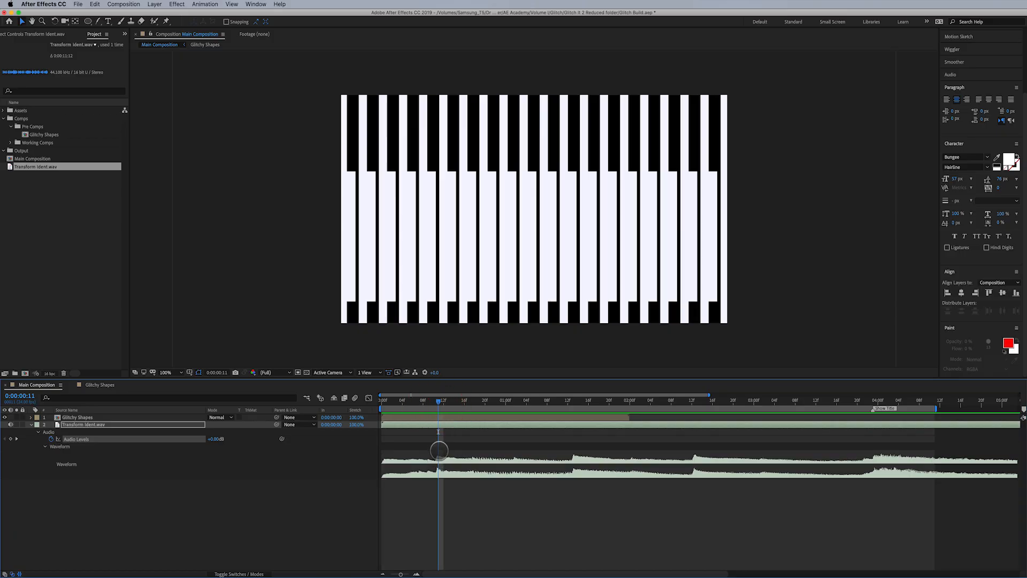
{"action": "left_click_drag", "start_coordinate": [438, 404], "coordinate": [572, 405]}
{"action": "key", "text": "shift+2"}
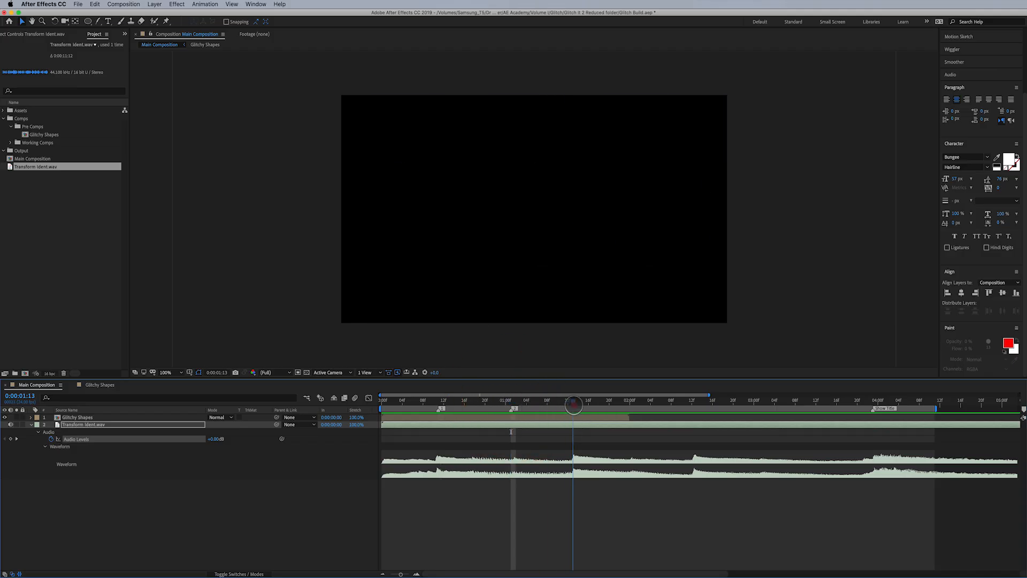
{"action": "left_click", "coordinate": [573, 405]}
{"action": "key", "text": "shift+3"}
Add further composition markers on the beats at 0:00:02:00, 0:00:02:12 and 0:00:03:01
{"action": "left_click", "coordinate": [629, 402]}
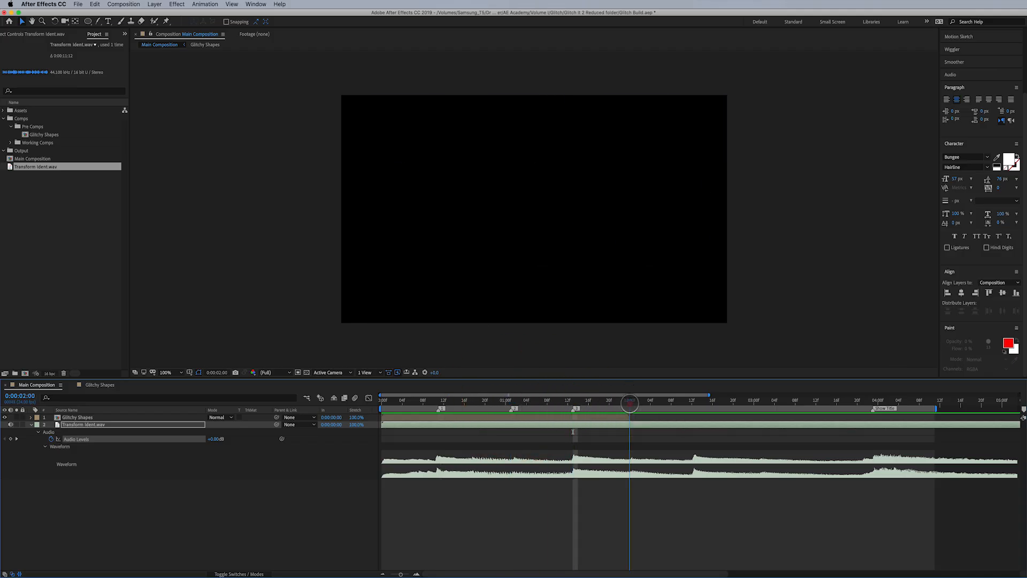
{"action": "key", "text": "shift+4"}
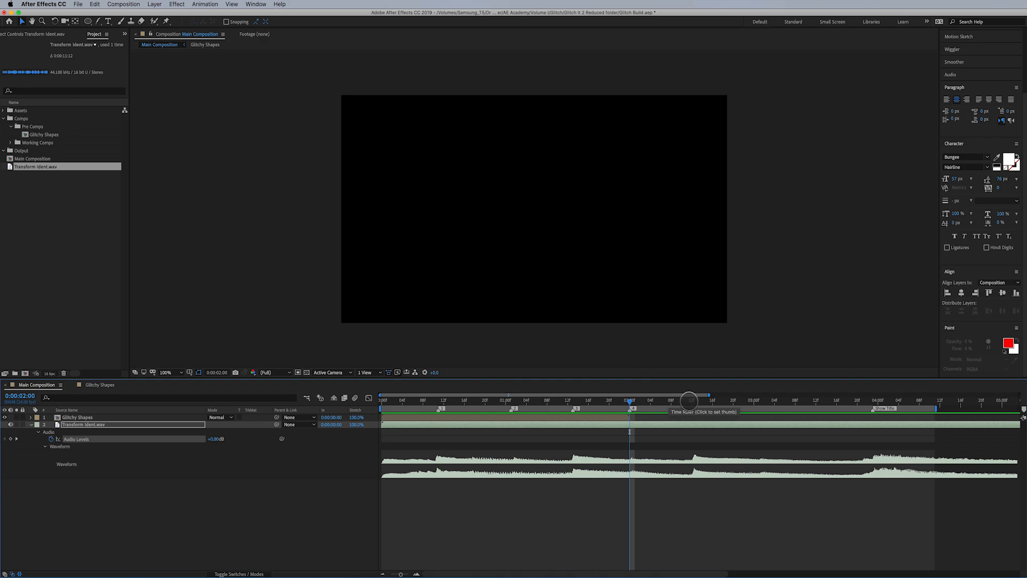
{"action": "left_click", "coordinate": [690, 401]}
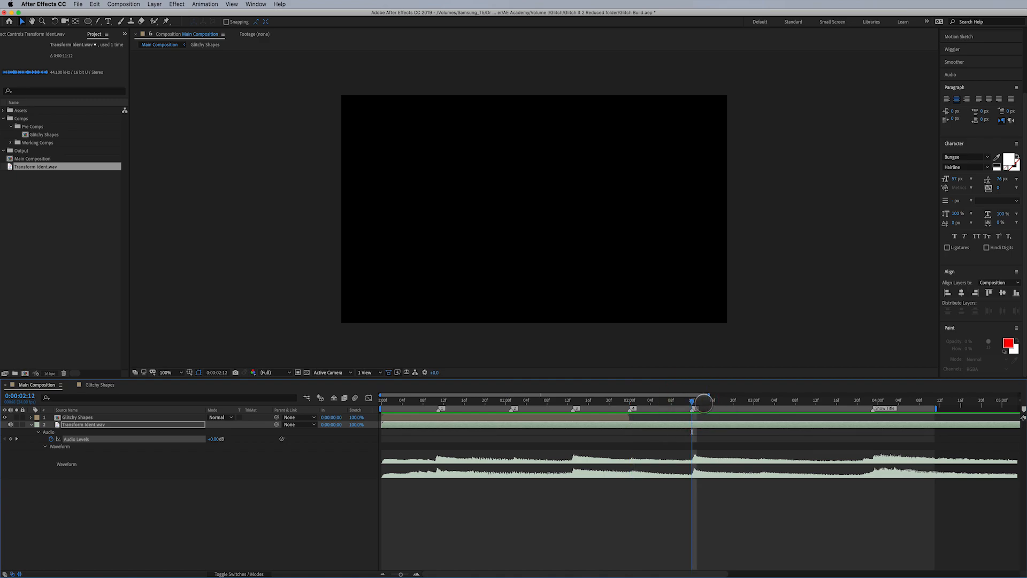
{"action": "left_click_drag", "start_coordinate": [752, 401], "coordinate": [757, 401]}
{"action": "key", "text": "KP_Multiply"}
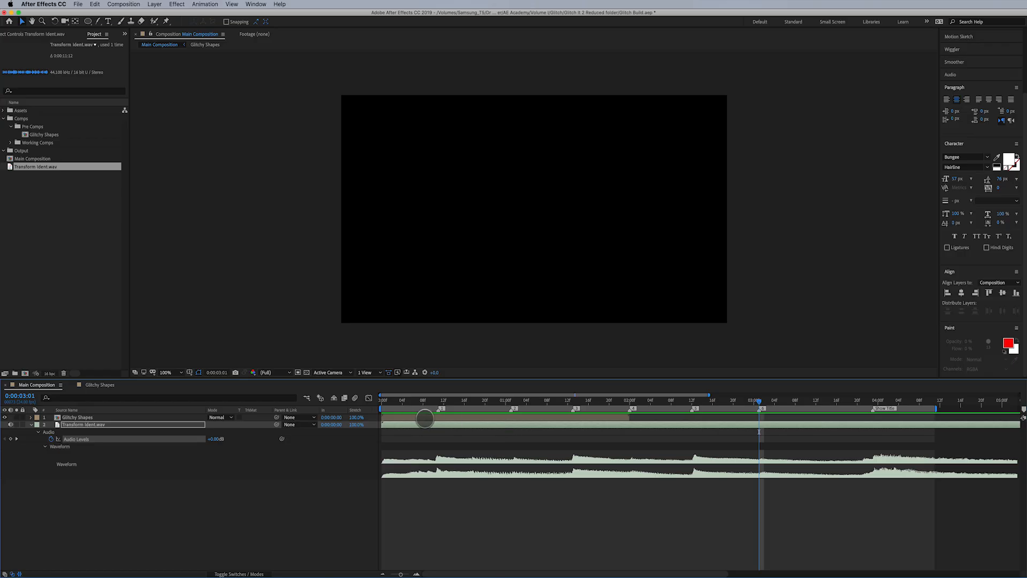
Preview the marked beats and add an extra composition marker at 0:00:00:17
{"action": "key", "text": "space"}
{"action": "key", "text": "space"}
{"action": "left_click_drag", "start_coordinate": [476, 403], "coordinate": [471, 403]}
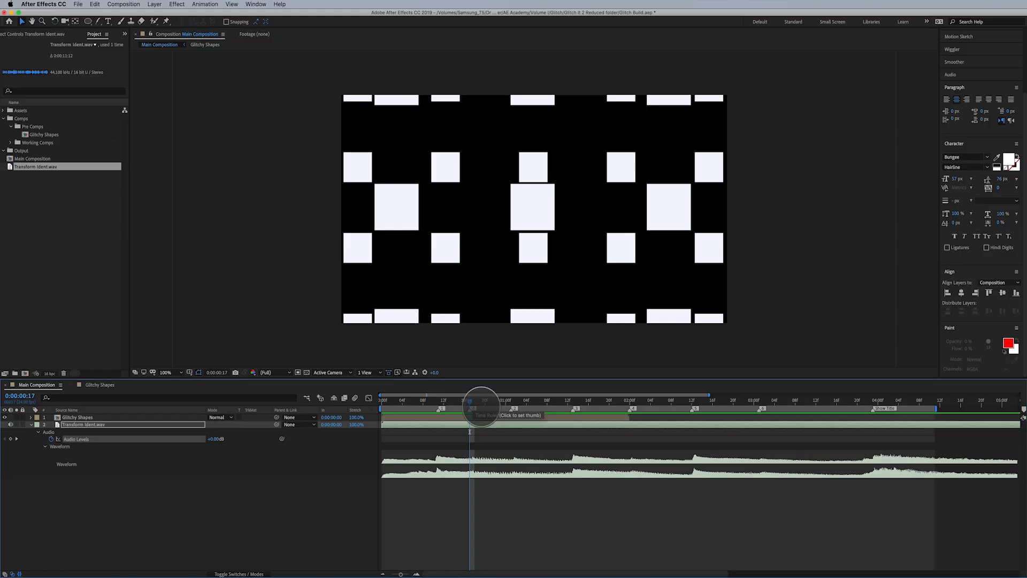
Preview the marked beats from 0:00:00:17, check the Glitchy Shapes layer against the beat at 0:00:00:11, and save the project
{"action": "key", "text": "space"}
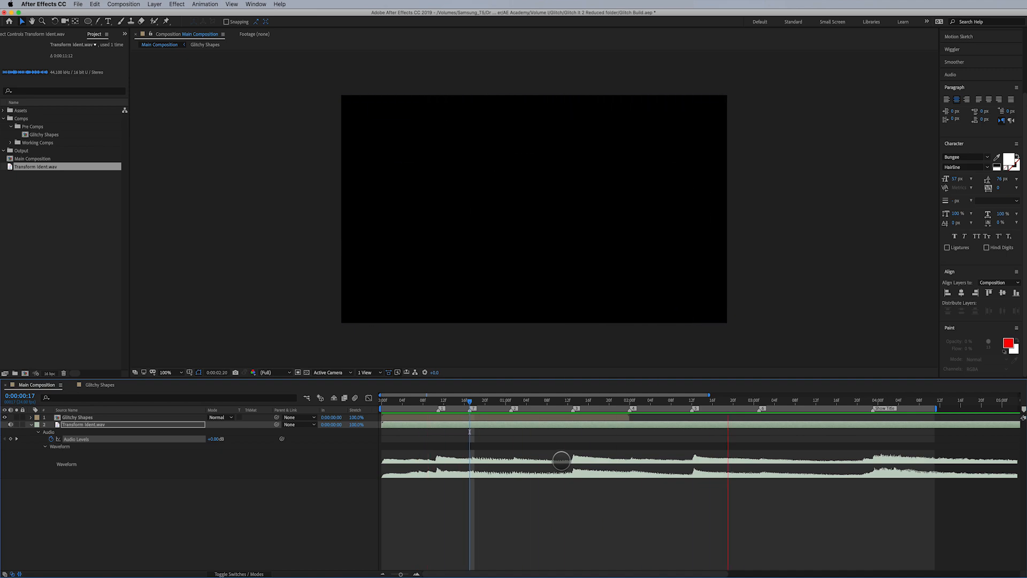
{"action": "key", "text": "space"}
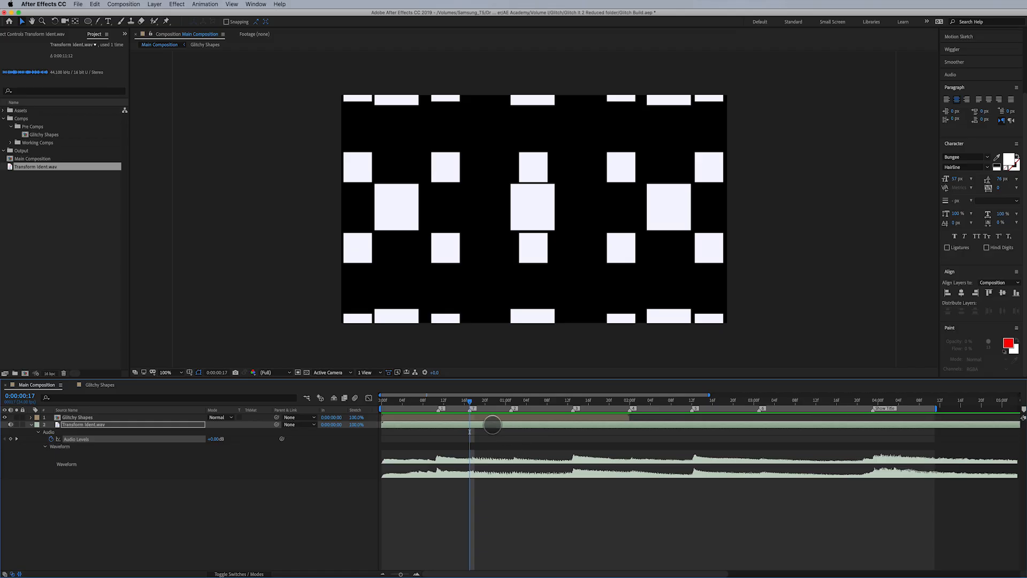
{"action": "mouse_move", "coordinate": [439, 401]}
{"action": "left_mouse_down"}
{"action": "mouse_move", "coordinate": [646, 407]}
{"action": "mouse_move", "coordinate": [394, 426]}
{"action": "mouse_move", "coordinate": [437, 421]}
{"action": "left_mouse_up"}
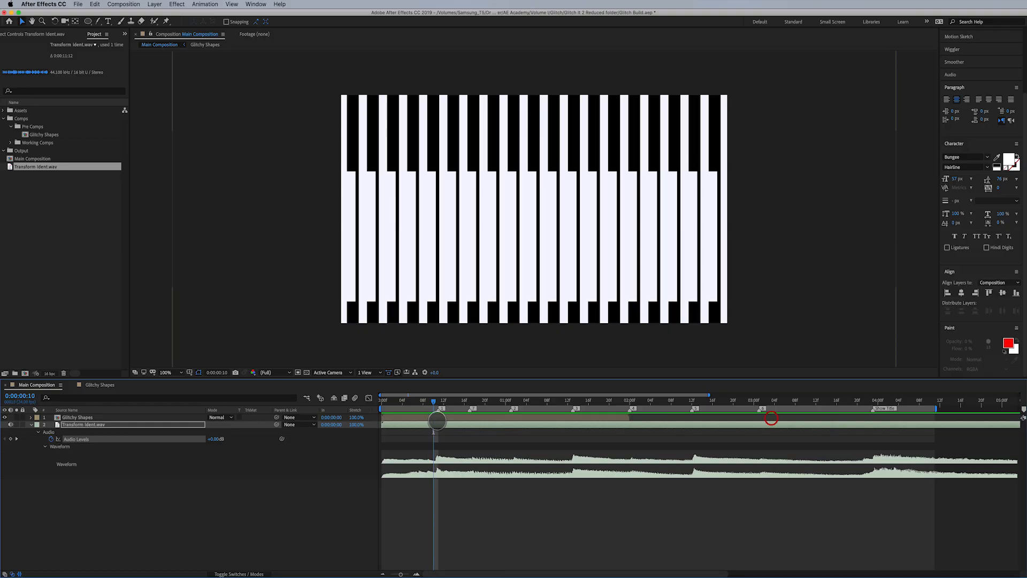
{"action": "left_click", "coordinate": [444, 418]}
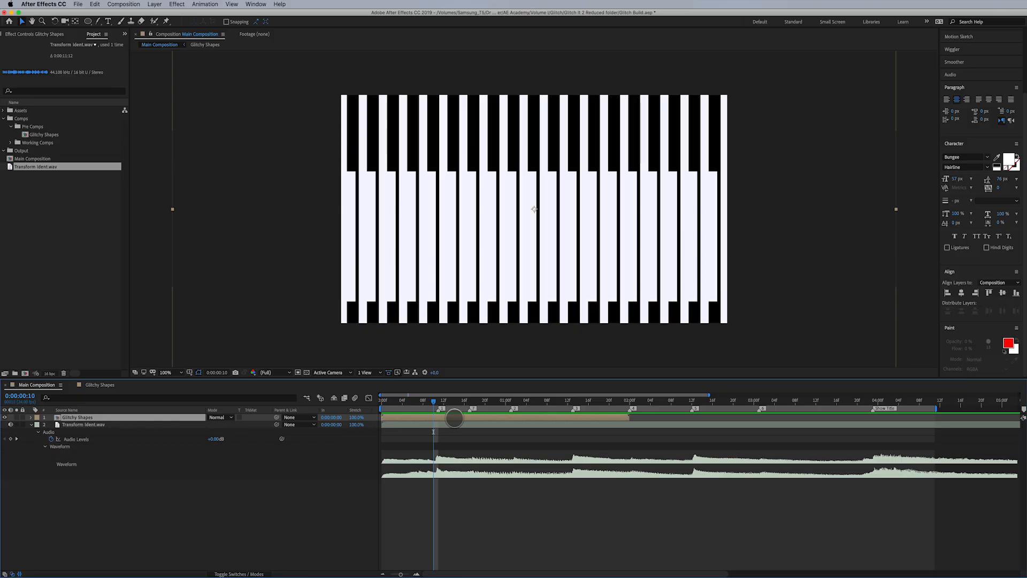
{"action": "left_click_drag", "start_coordinate": [434, 401], "coordinate": [437, 459]}
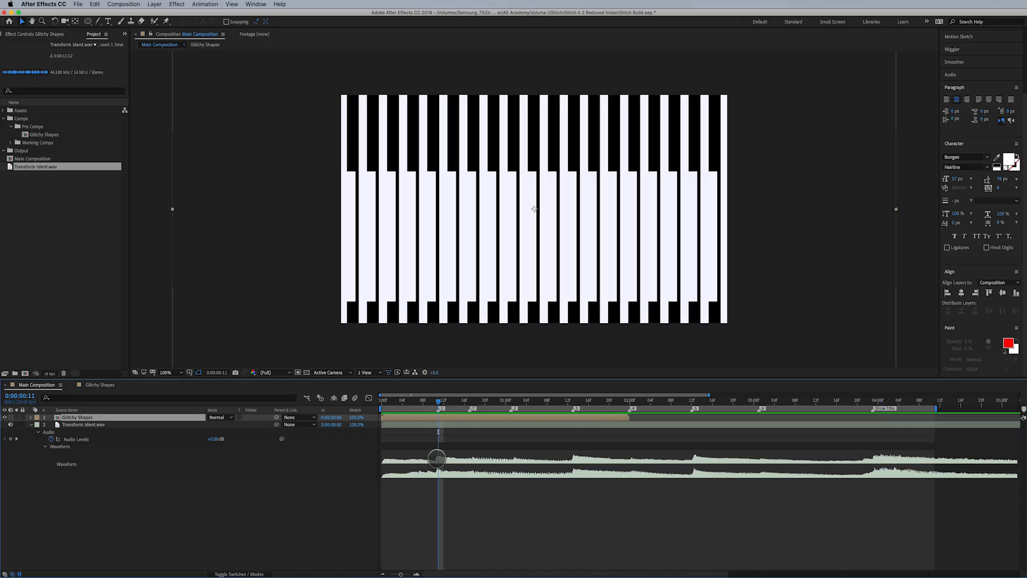
{"action": "key", "text": "super+s"}
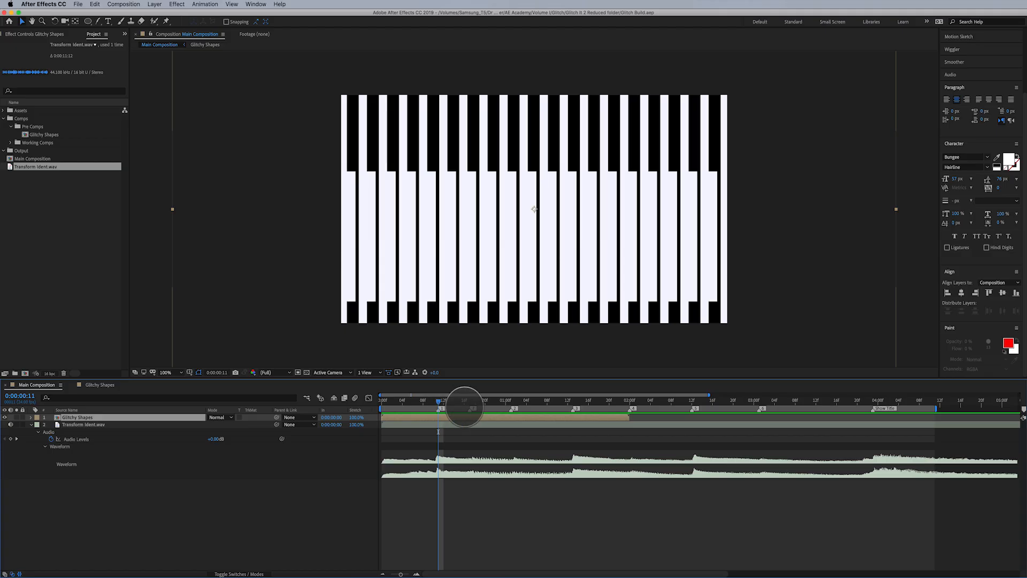
Check the beats up to 0:00:04:00 and set the Glitchy Shapes composition's duration to 0:00:04:00
{"action": "left_click", "coordinate": [470, 401]}
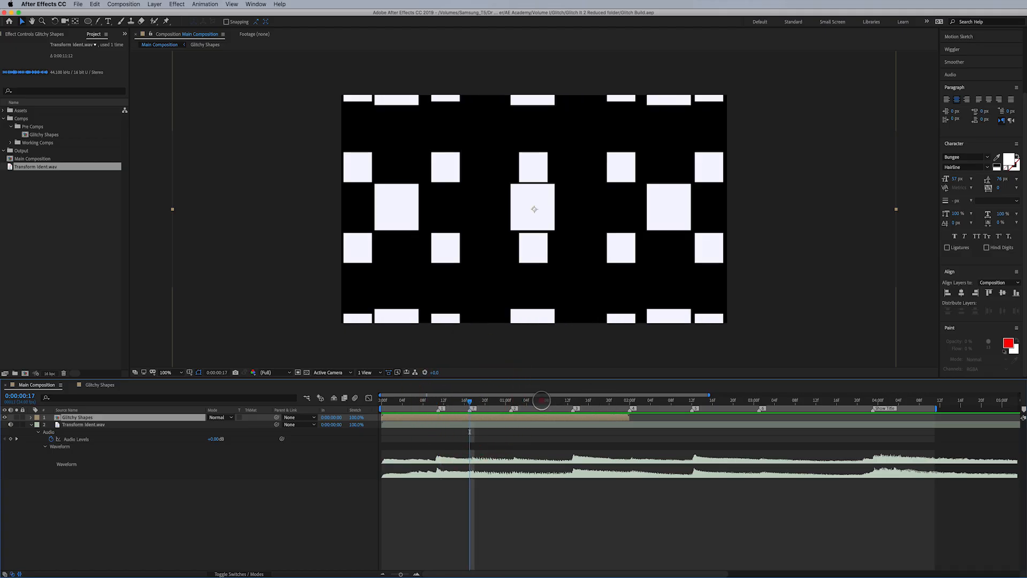
{"action": "left_click", "coordinate": [624, 403]}
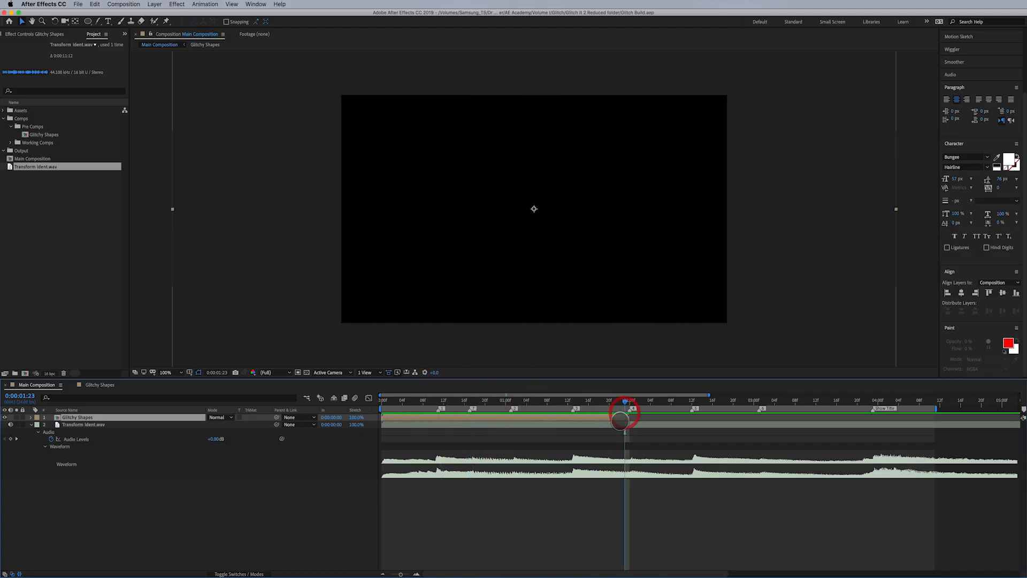
{"action": "left_click_drag", "start_coordinate": [625, 401], "coordinate": [754, 421]}
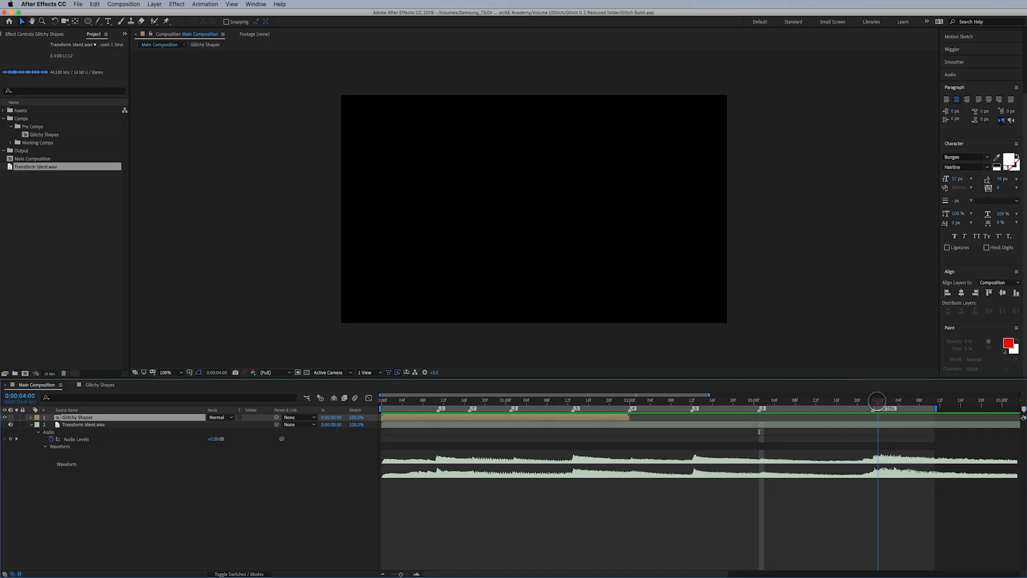
{"action": "left_click", "coordinate": [556, 401]}
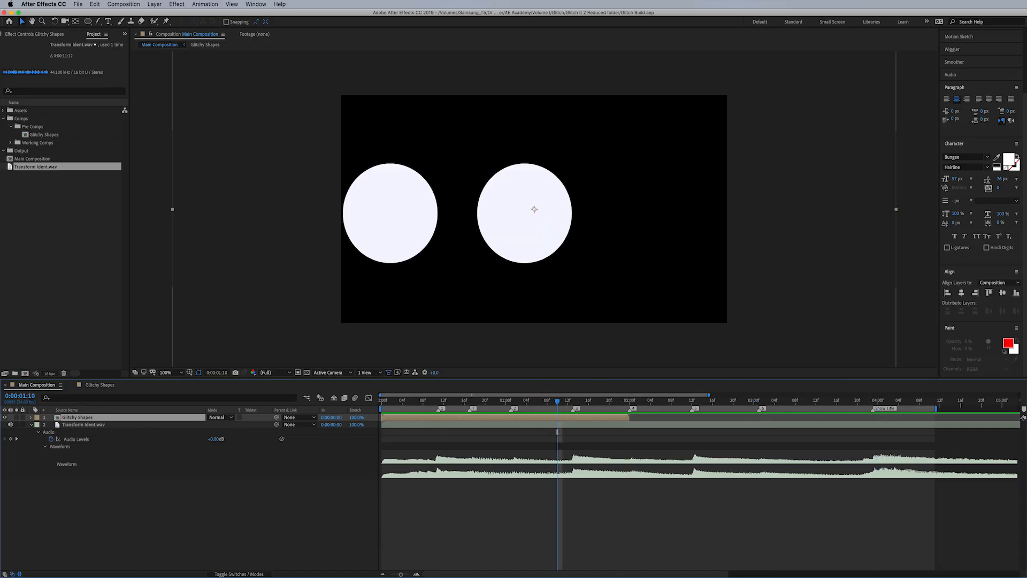
{"action": "double_click", "coordinate": [116, 415]}
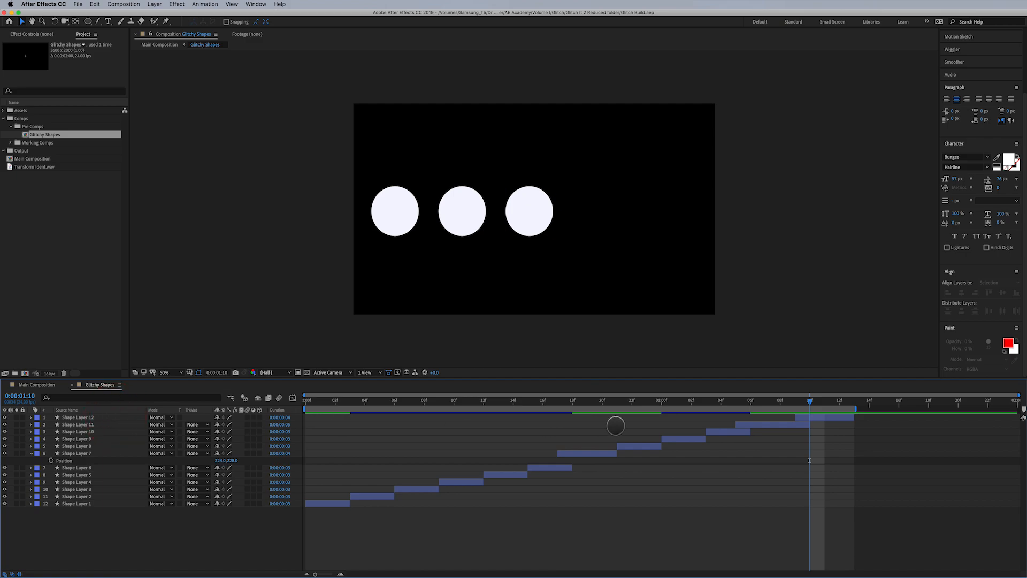
{"action": "left_click", "coordinate": [126, 4]}
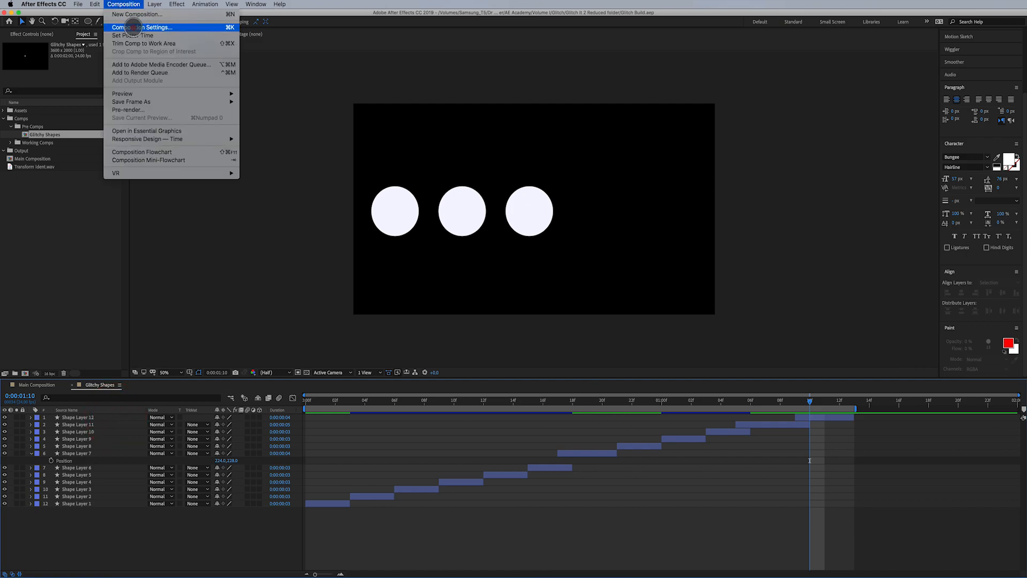
{"action": "left_click", "coordinate": [133, 26]}
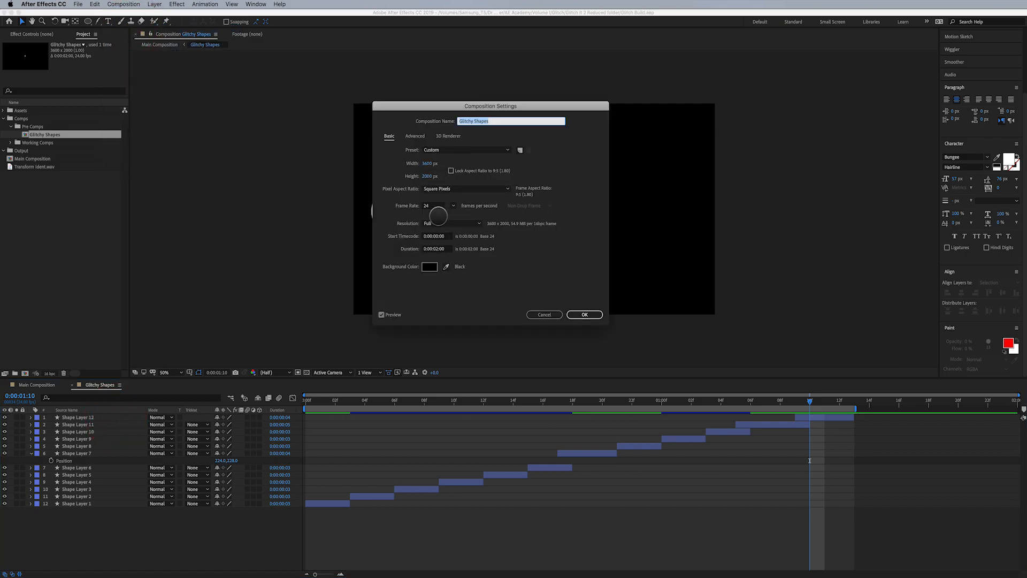
{"action": "left_click", "coordinate": [436, 249]}
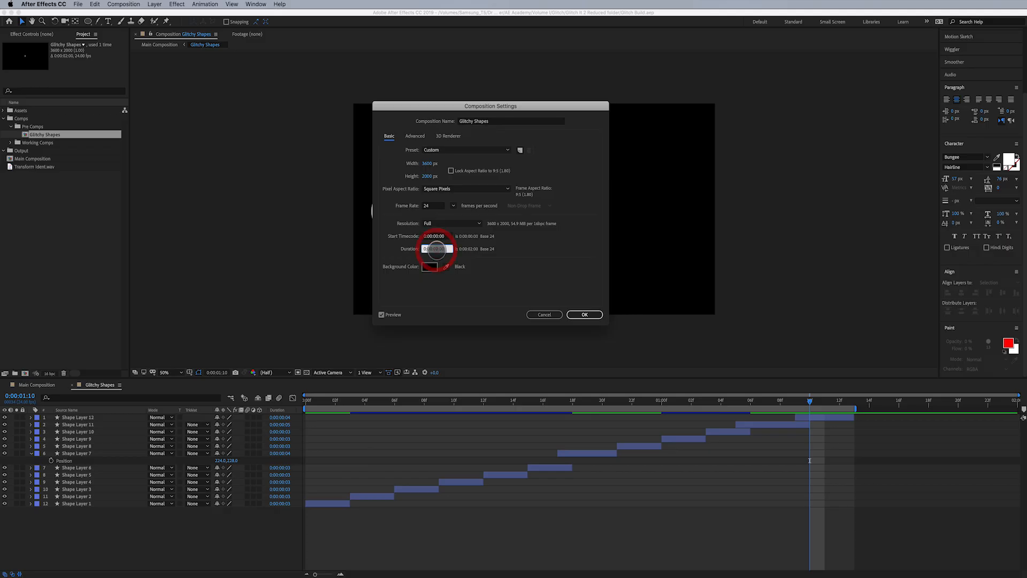
{"action": "key", "text": "Return"}
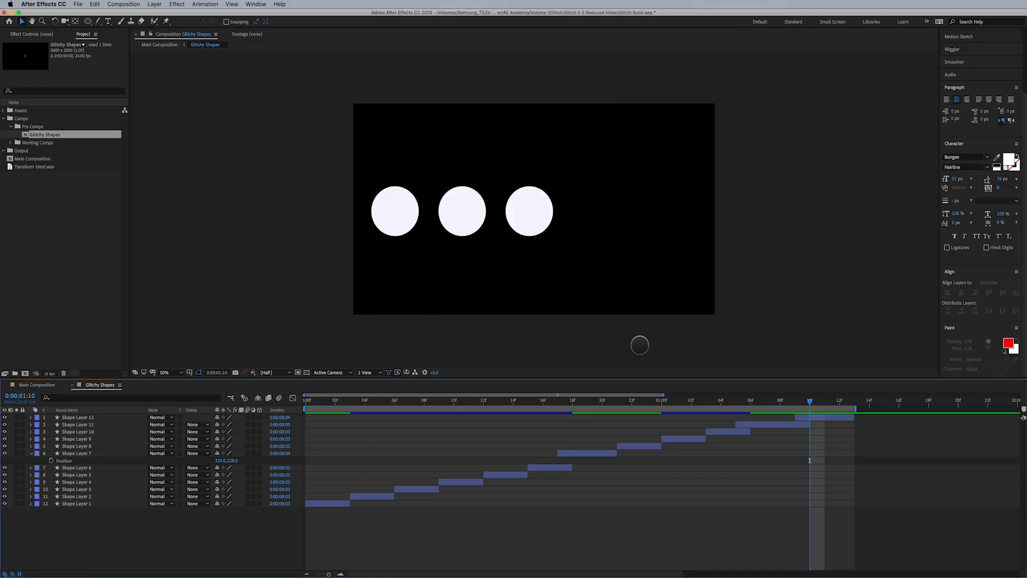
Show the full Glitchy Shapes timeline and extend its work area to the composition's end at 0:00:04:00
{"action": "left_click", "coordinate": [713, 398]}
{"action": "left_click_drag", "start_coordinate": [713, 398], "coordinate": [1022, 454]}
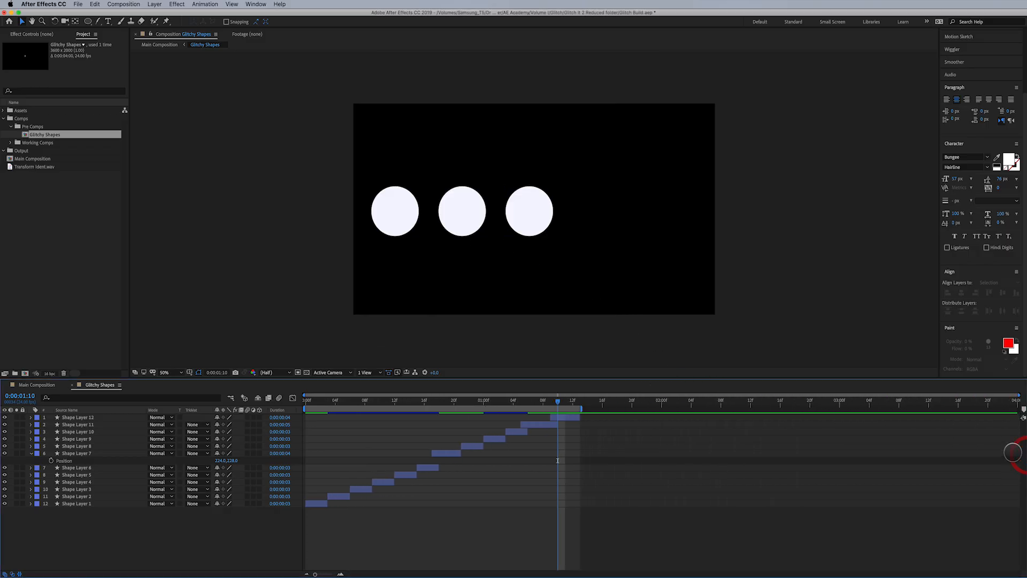
{"action": "left_click_drag", "start_coordinate": [581, 409], "coordinate": [1019, 459]}
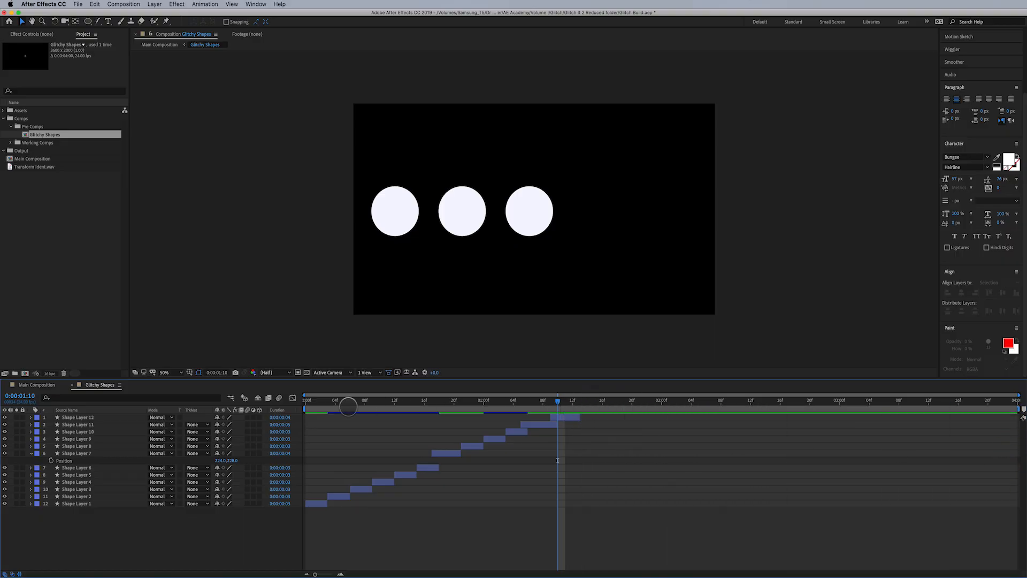
Return to Main Composition and check the Synchronize Time of All Related Items option in the General preferences
{"action": "left_click", "coordinate": [43, 385]}
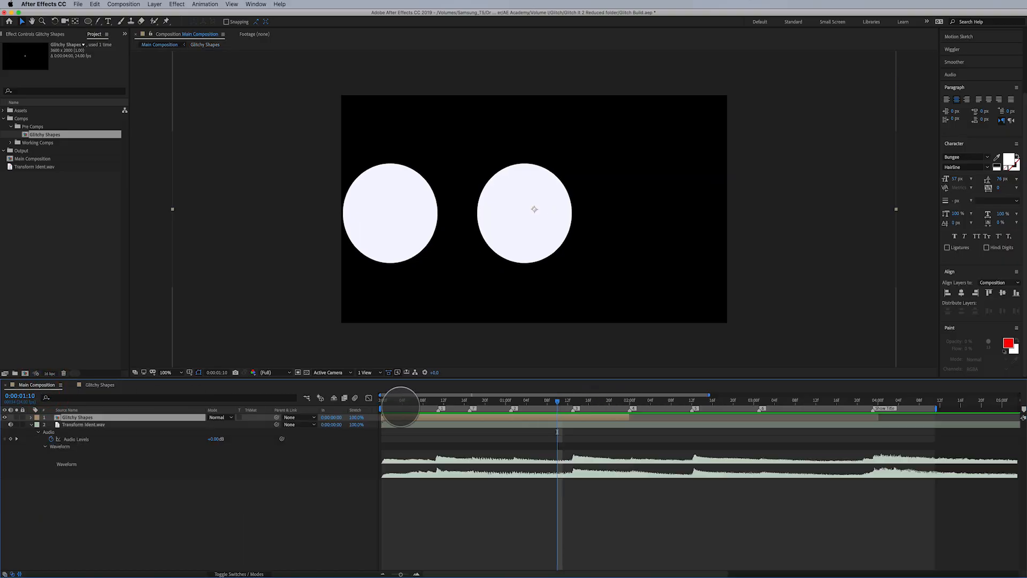
{"action": "left_click", "coordinate": [422, 401]}
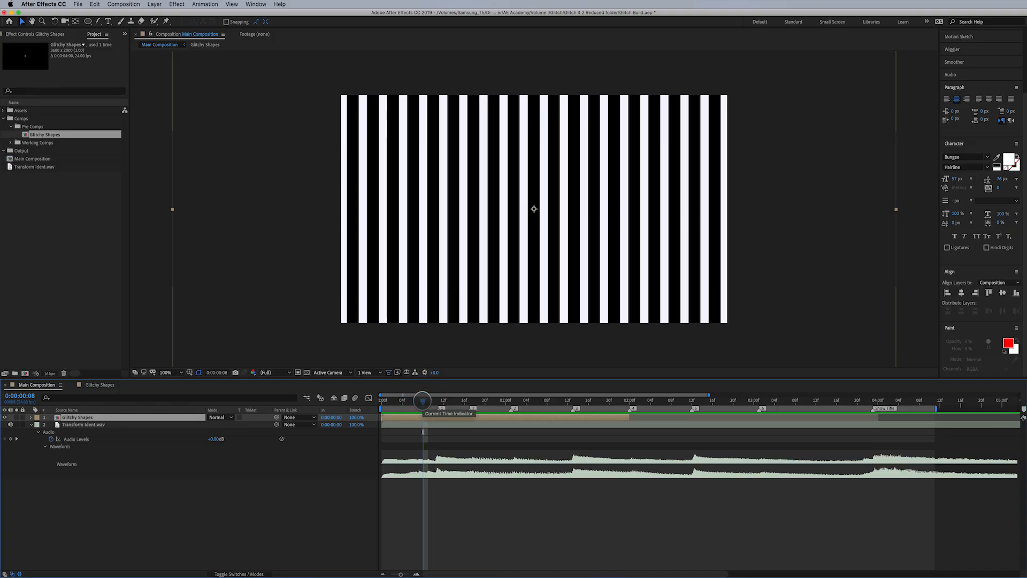
{"action": "left_click", "coordinate": [60, 5]}
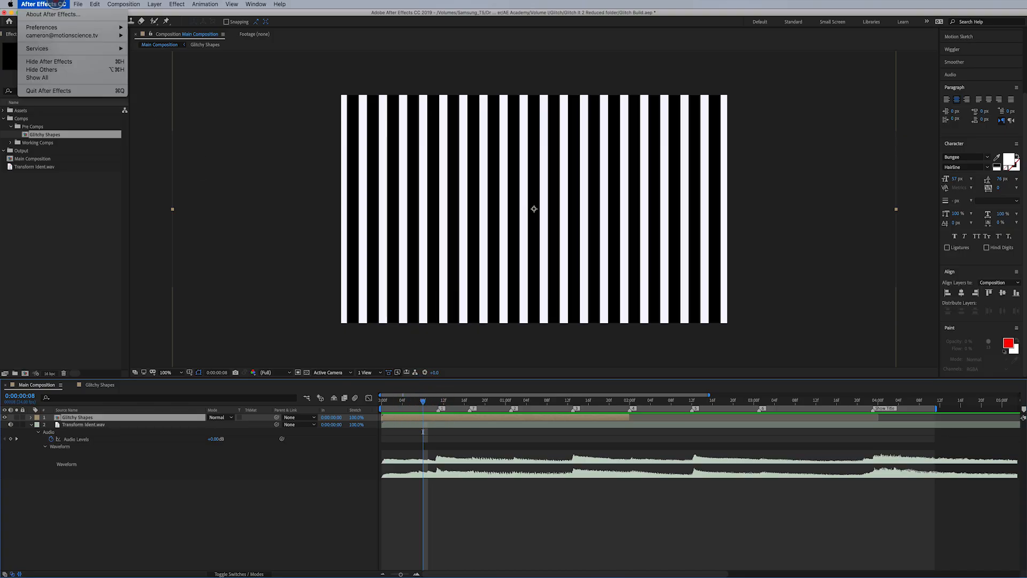
{"action": "mouse_move", "coordinate": [70, 27]}
{"action": "left_click", "coordinate": [160, 27]}
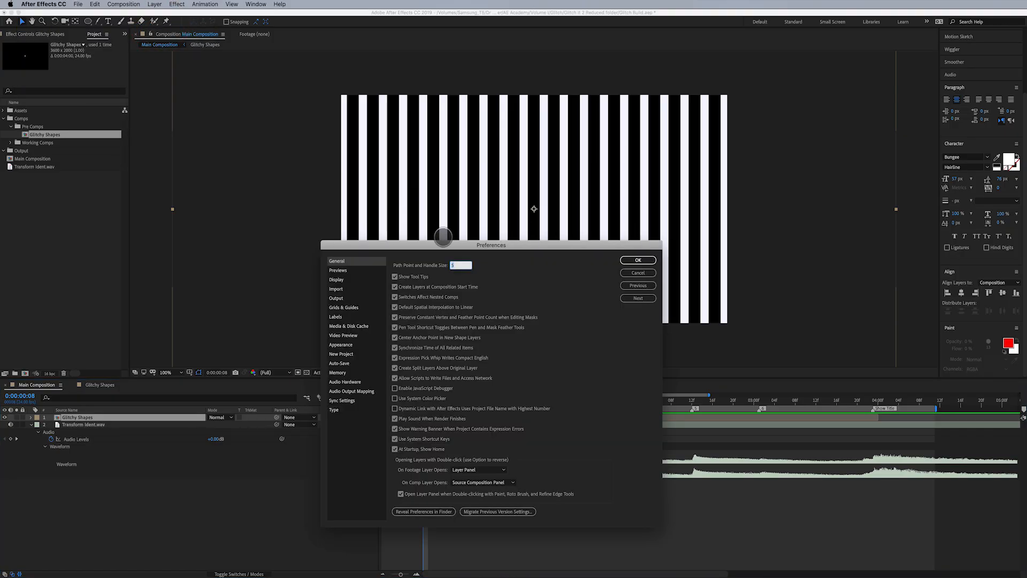
{"action": "left_click_drag", "start_coordinate": [444, 242], "coordinate": [476, 170]}
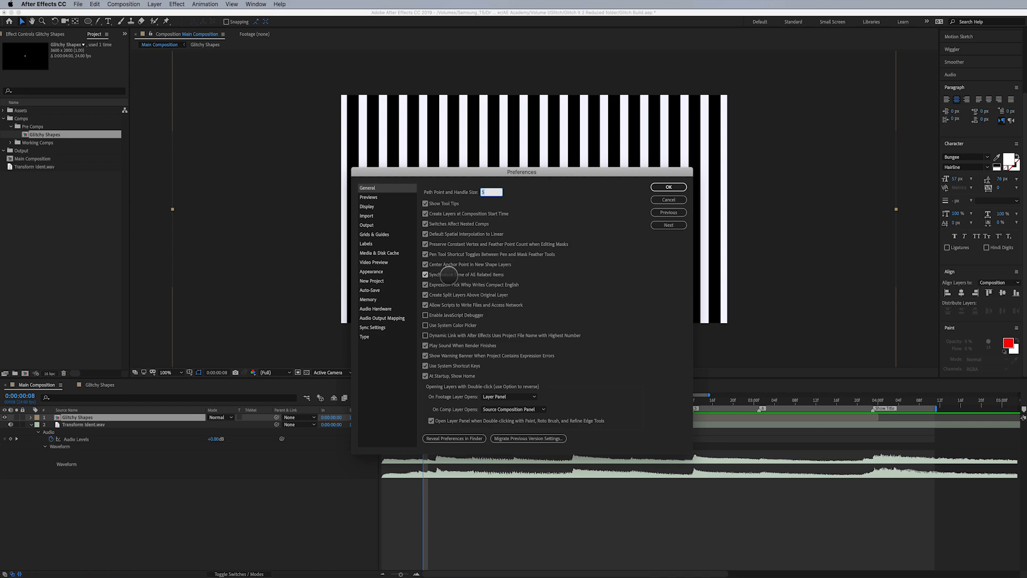
{"action": "left_click", "coordinate": [668, 186]}
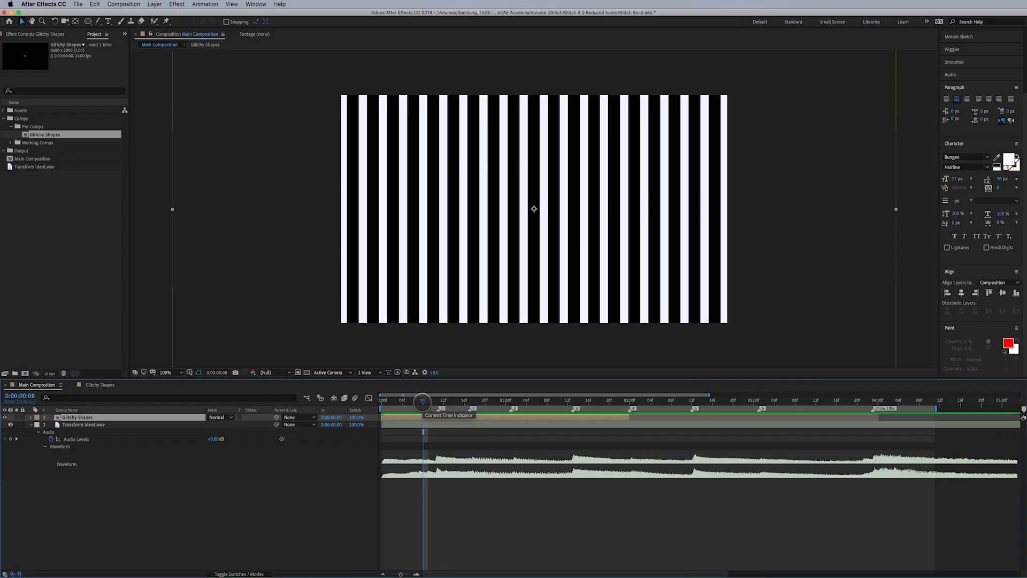
In Glitchy Shapes, trim Shape Layer 4's end and extend Shape Layer 5's start so the switch falls on the beat at 0:00:00:11
{"action": "left_click_drag", "start_coordinate": [422, 402], "coordinate": [440, 418]}
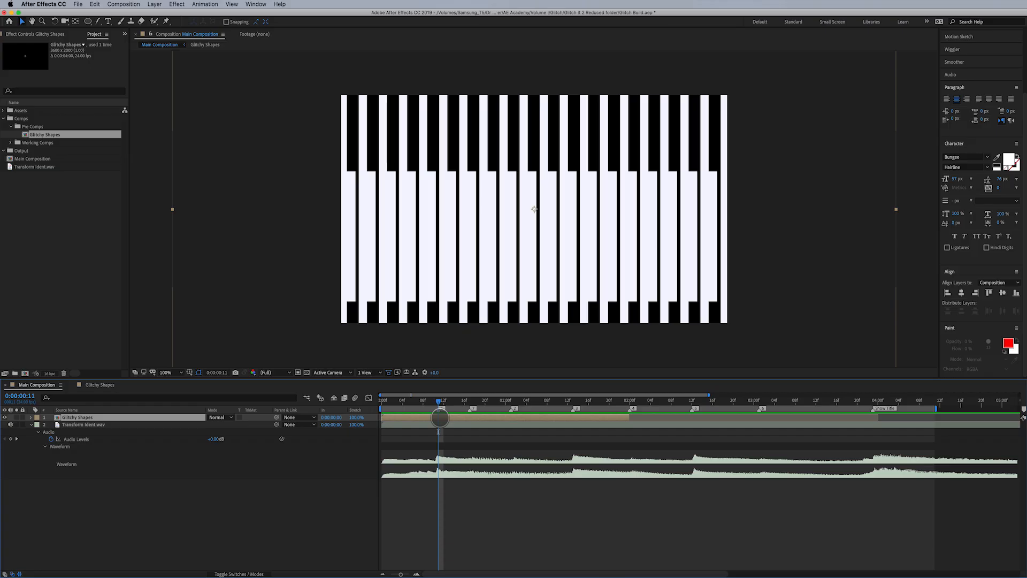
{"action": "double_click", "coordinate": [438, 416]}
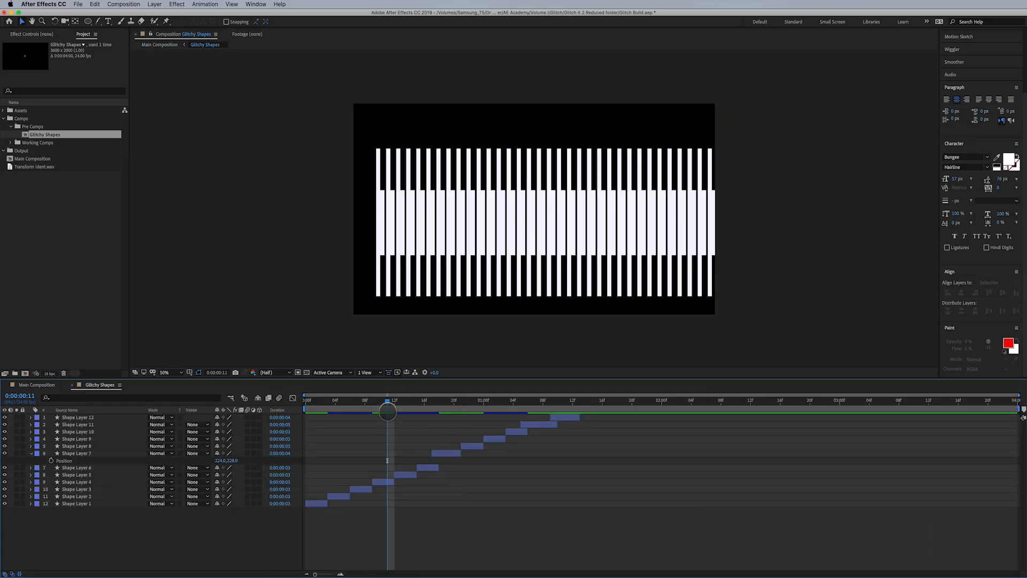
{"action": "left_click", "coordinate": [37, 385]}
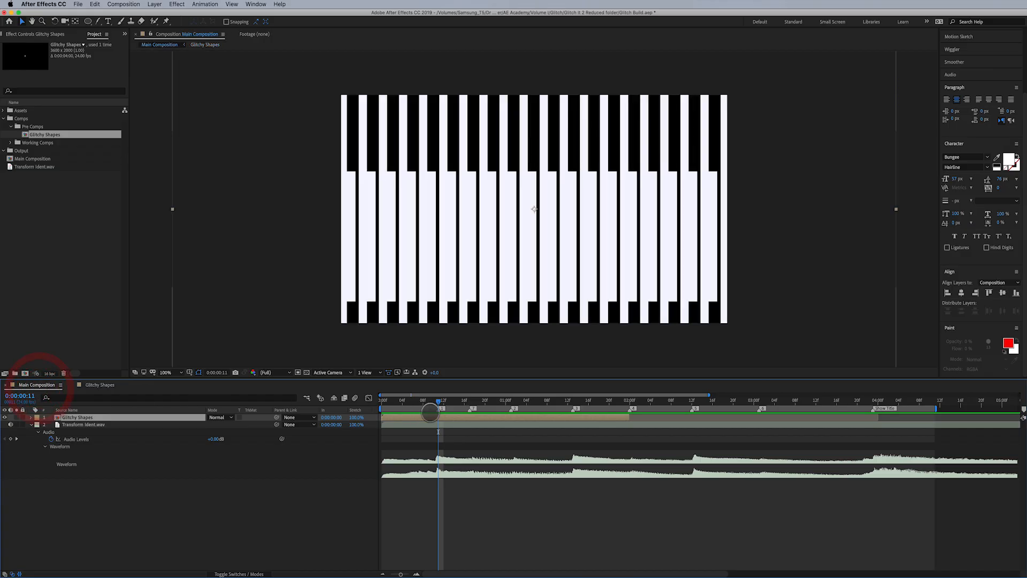
{"action": "left_click", "coordinate": [438, 406]}
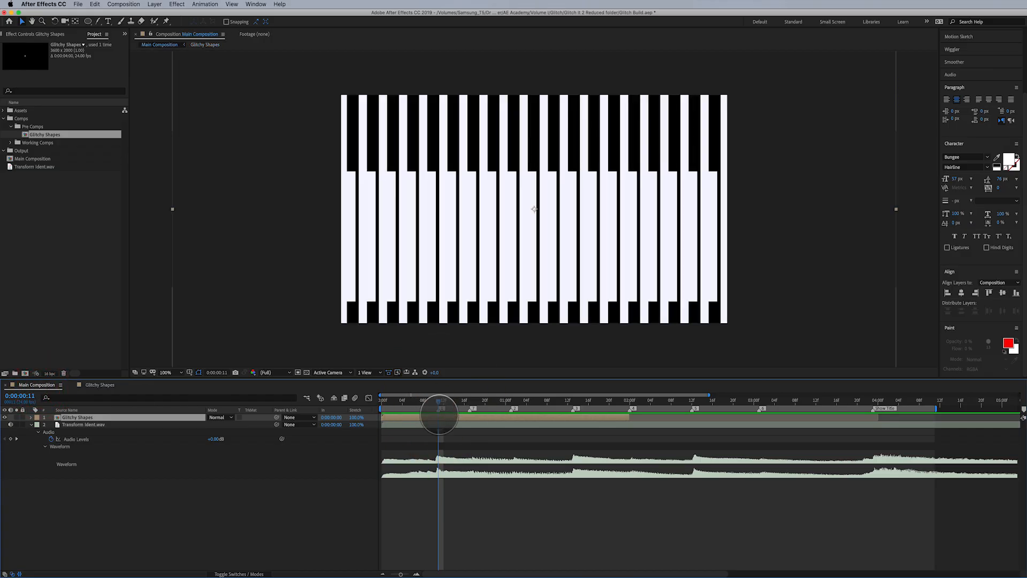
{"action": "double_click", "coordinate": [447, 417]}
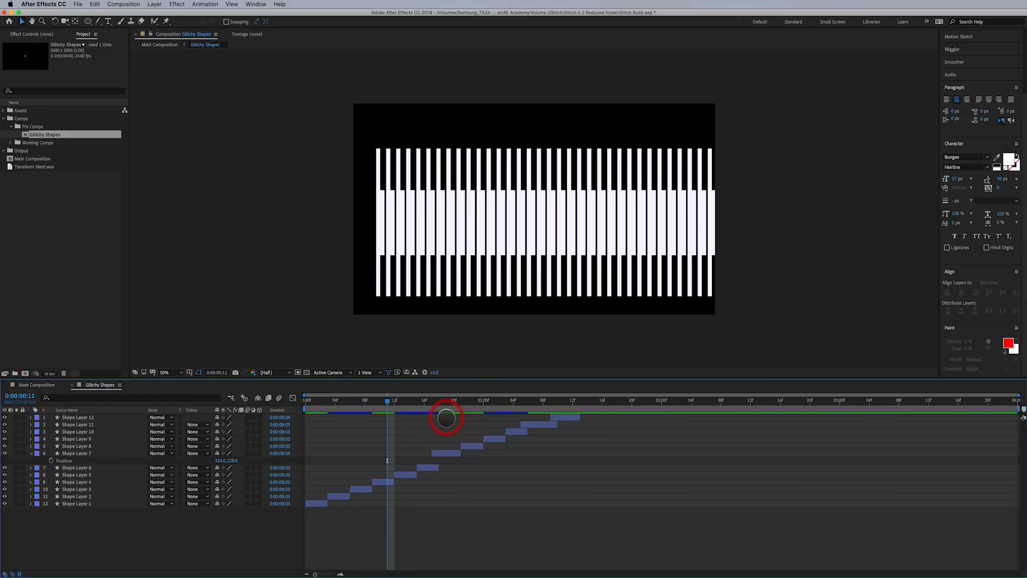
{"action": "left_click", "coordinate": [392, 482]}
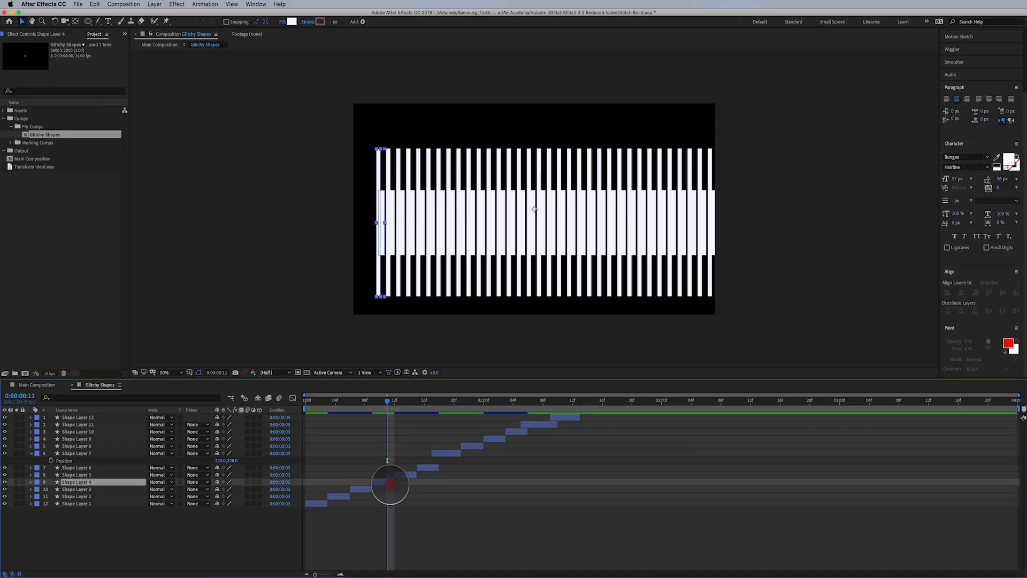
{"action": "key", "text": "alt+]"}
{"action": "left_click_drag", "start_coordinate": [394, 475], "coordinate": [388, 475]}
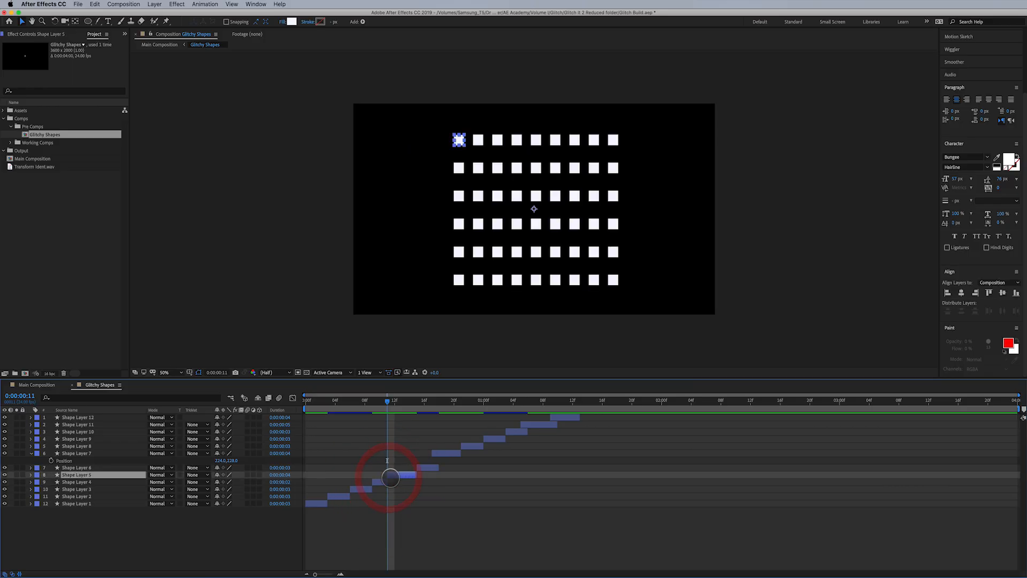
{"action": "left_click_drag", "start_coordinate": [383, 401], "coordinate": [388, 401]}
Find the next beat in Main Composition at 0:00:00:17 and check the Shape Layer 6 to 7 switch against it in Glitchy Shapes
{"action": "left_click", "coordinate": [38, 385]}
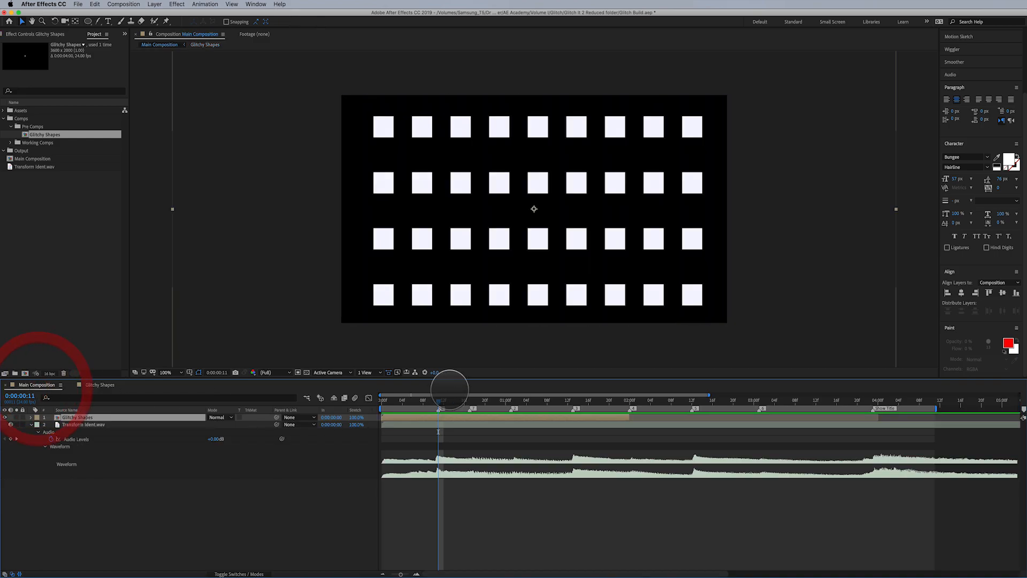
{"action": "left_click_drag", "start_coordinate": [454, 407], "coordinate": [471, 408]}
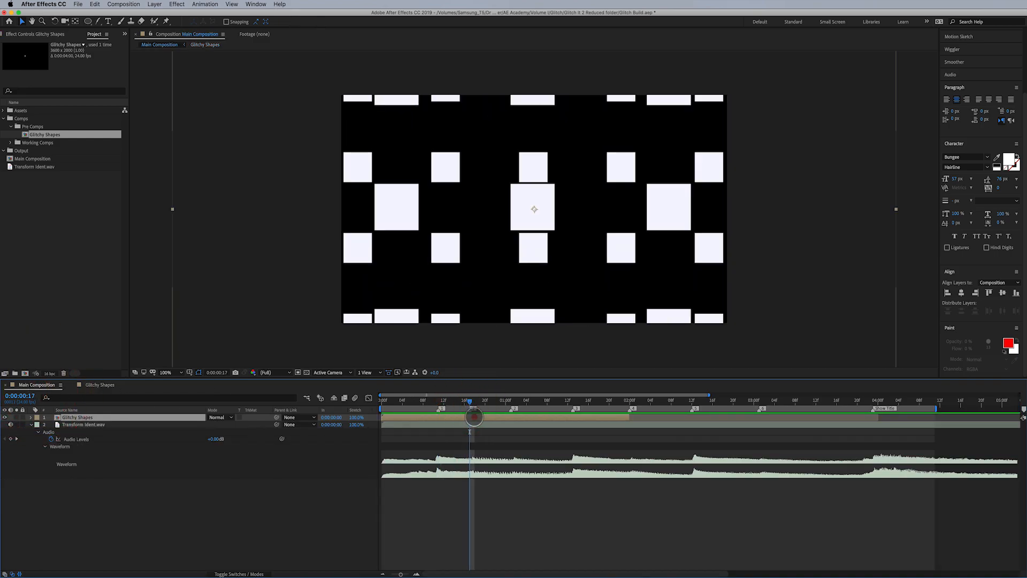
{"action": "double_click", "coordinate": [473, 417]}
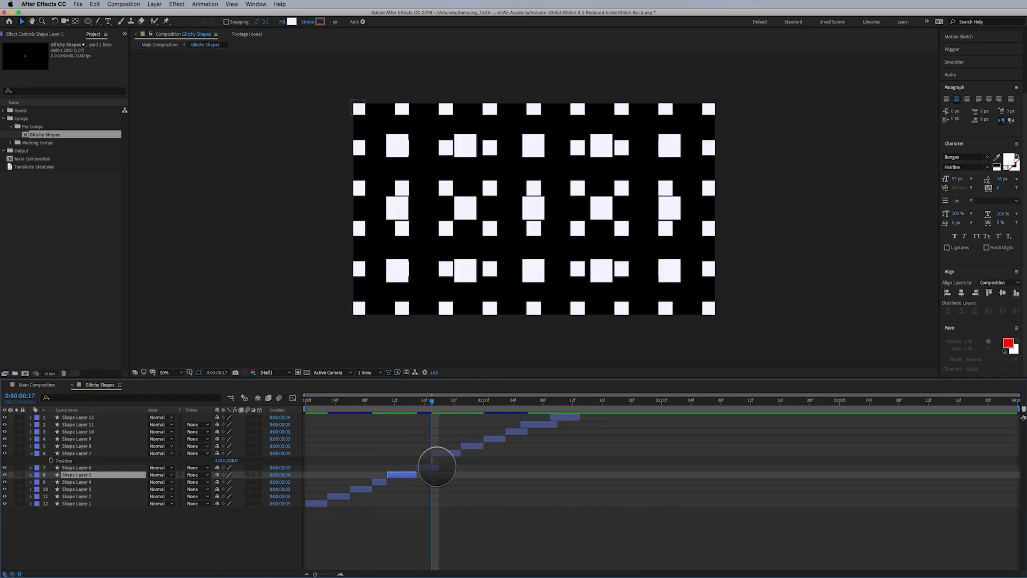
{"action": "left_click", "coordinate": [434, 467]}
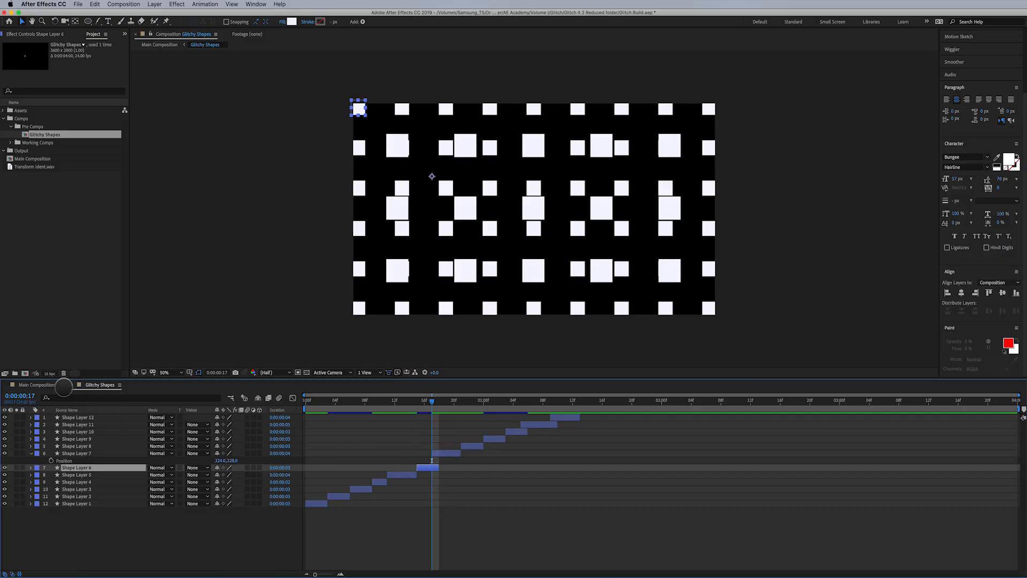
In Glitchy Shapes, trim Shape Layer 9's start and extend Shape Layer 8's end to meet on the beat at 0:00:01:01
{"action": "left_click", "coordinate": [37, 385]}
{"action": "left_click_drag", "start_coordinate": [504, 401], "coordinate": [512, 401]}
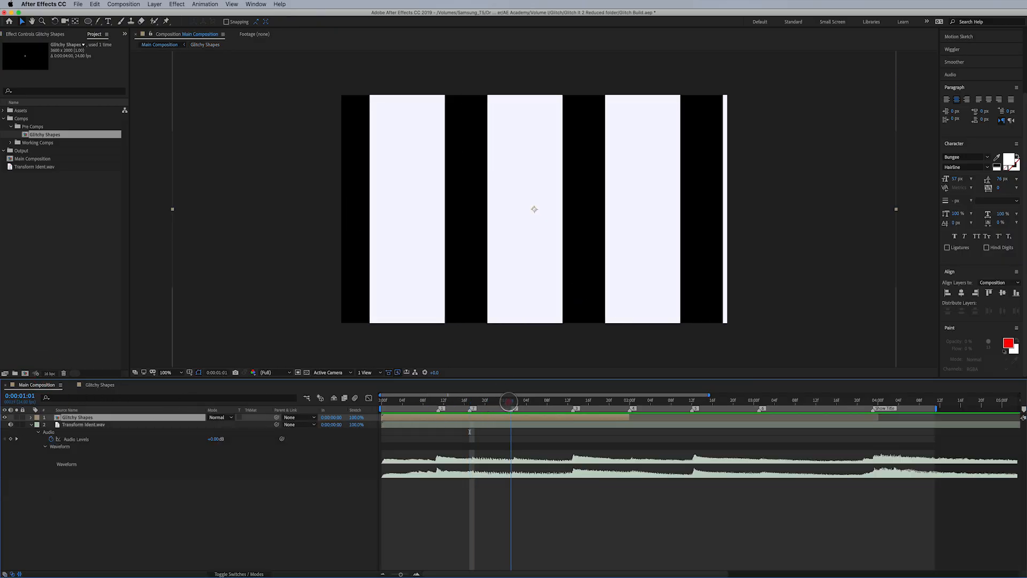
{"action": "double_click", "coordinate": [514, 417]}
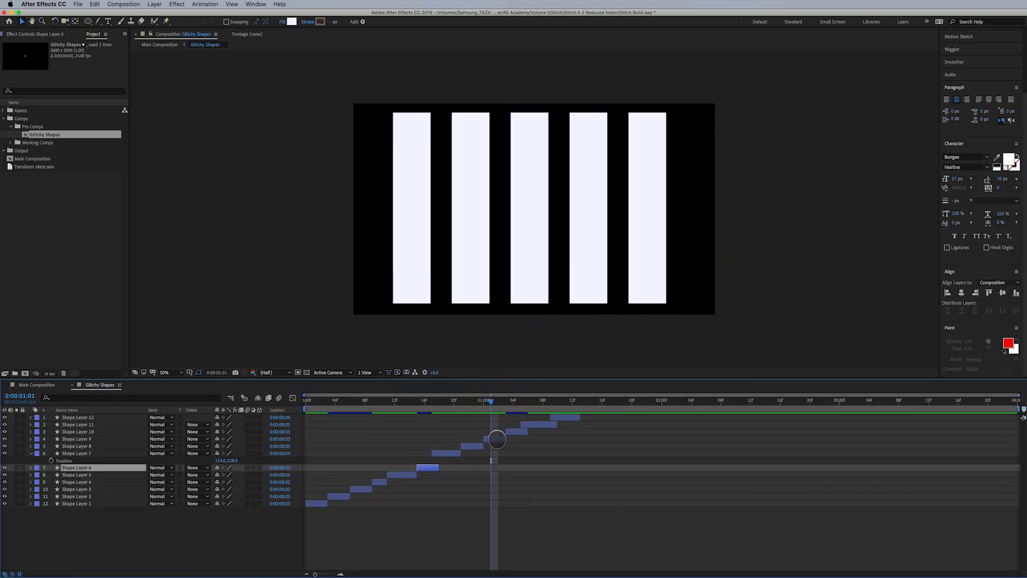
{"action": "left_click", "coordinate": [490, 440]}
{"action": "left_click", "coordinate": [481, 445]}
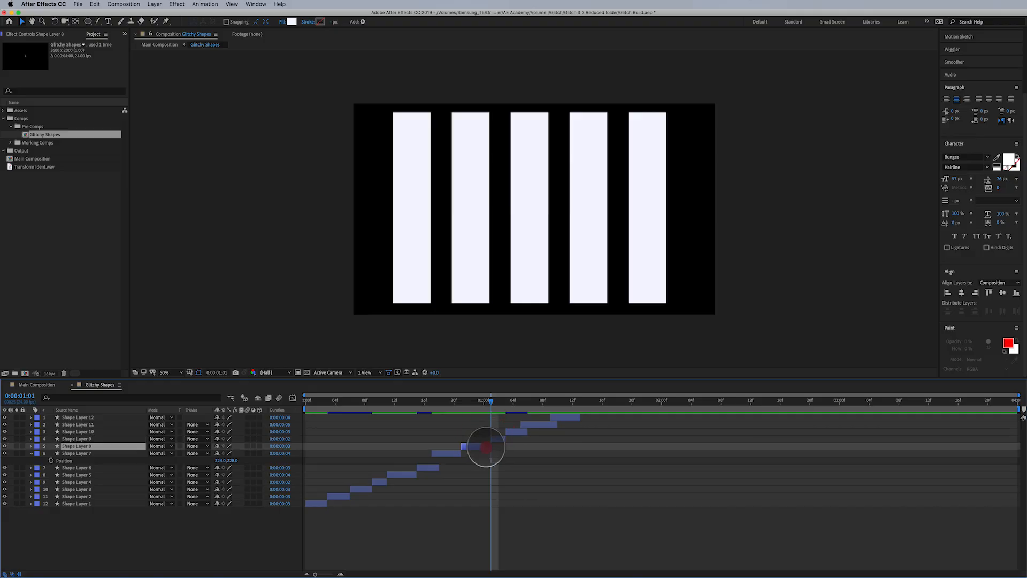
Shift Shape Layers 10 to 12 so Shape Layer 12 starts on the beat at 0:00:01:13, and extend Shape Layer 9 to fill the gap
{"action": "left_click", "coordinate": [37, 384]}
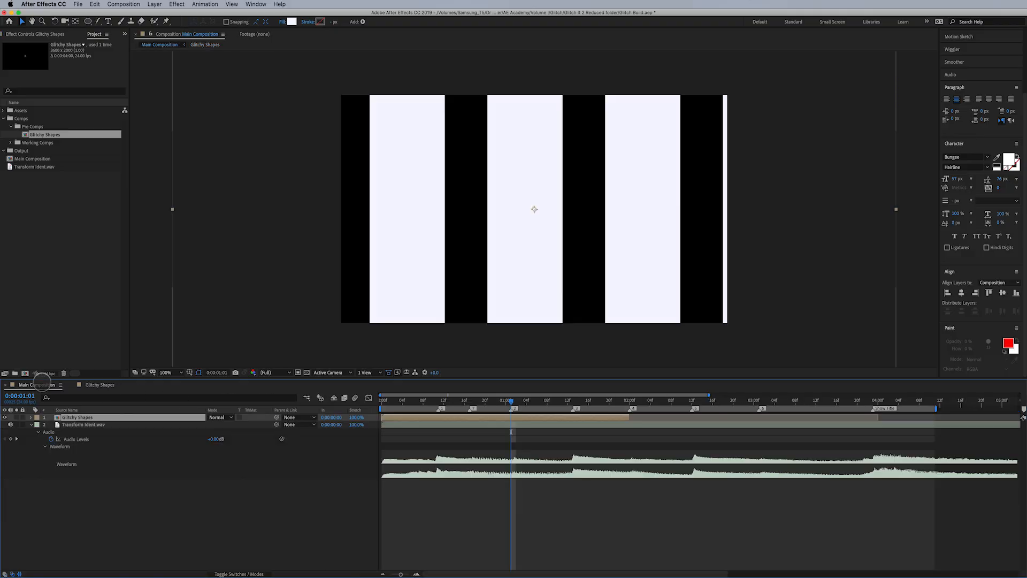
{"action": "left_click", "coordinate": [572, 402]}
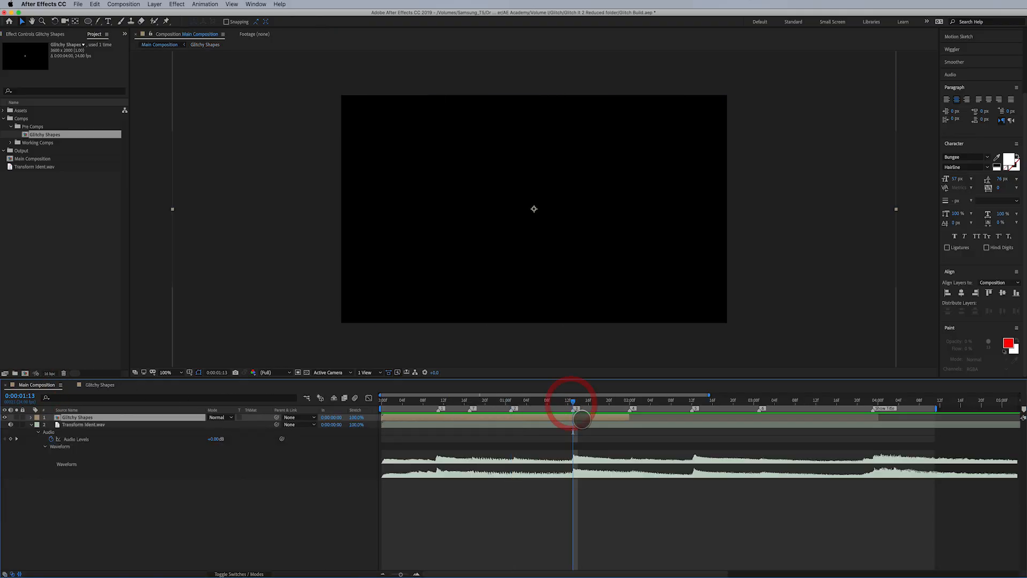
{"action": "double_click", "coordinate": [581, 418]}
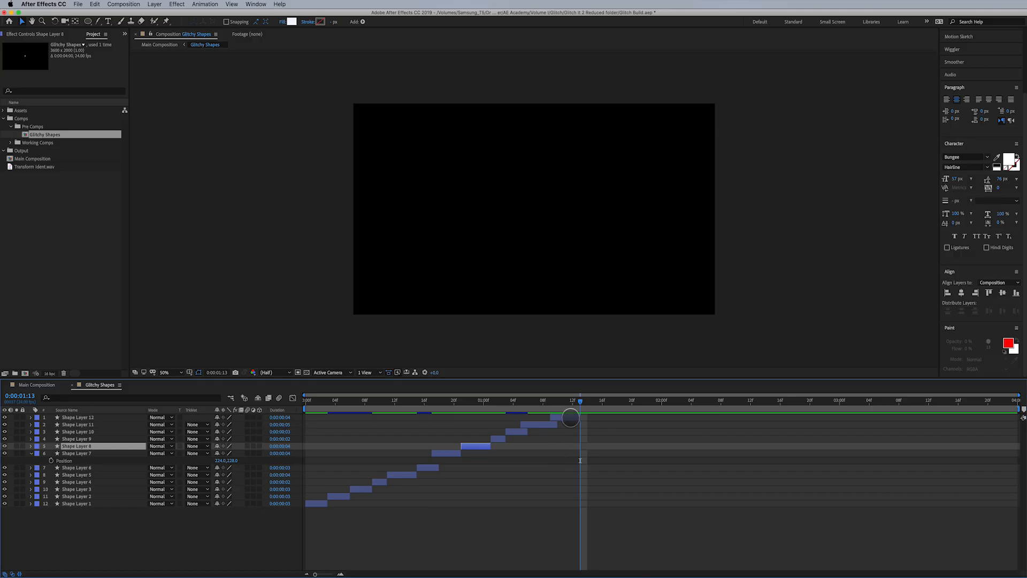
{"action": "left_click", "coordinate": [576, 418]}
{"action": "left_click_drag", "start_coordinate": [576, 418], "coordinate": [519, 439]}
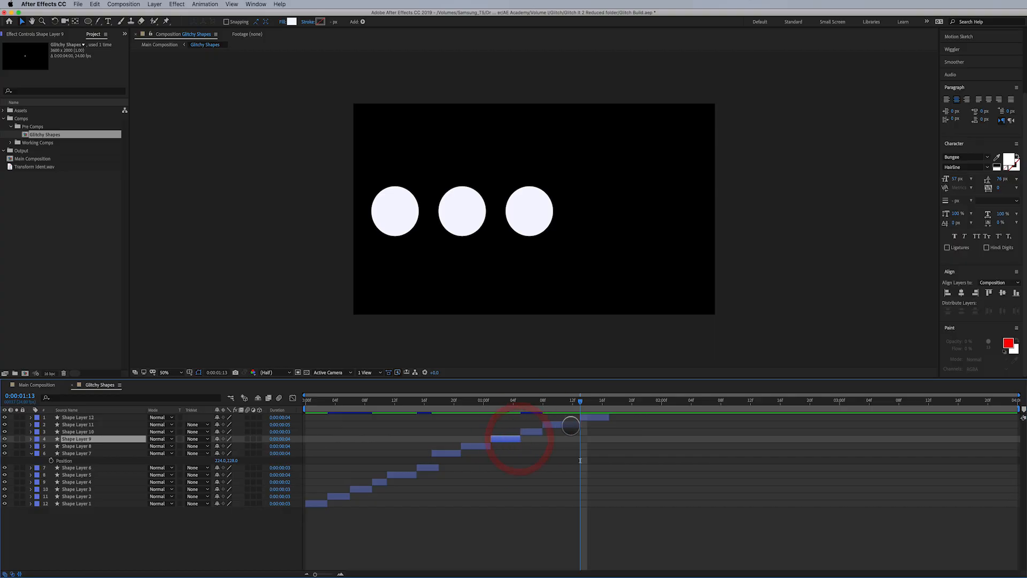
Duplicate all twelve shape layers, stack the copies above the originals and start them in sequence where Shape Layer 12 ends
{"action": "left_click", "coordinate": [589, 417]}
{"action": "left_click", "coordinate": [316, 502], "text": "shift"}
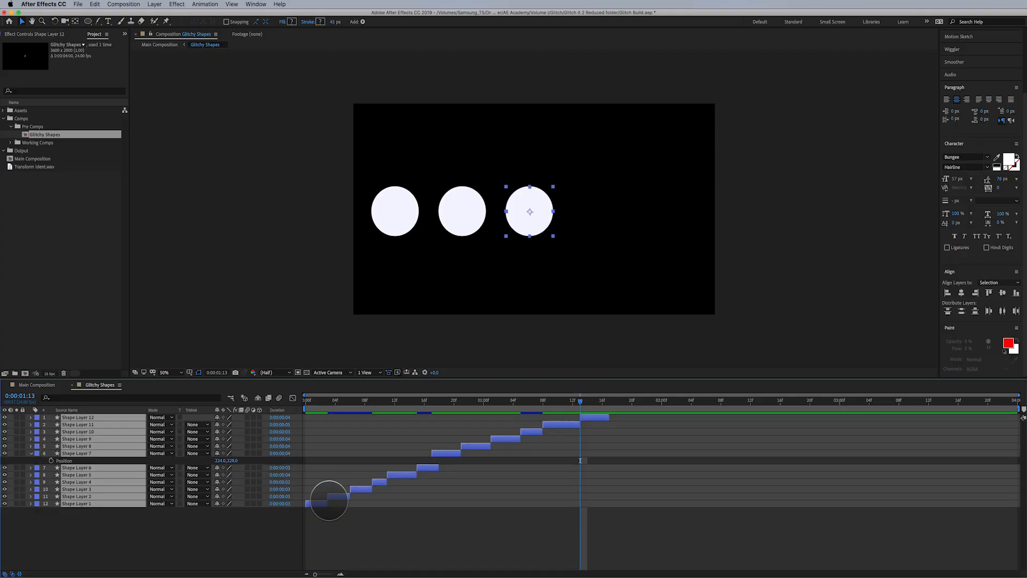
{"action": "key", "text": "super+d"}
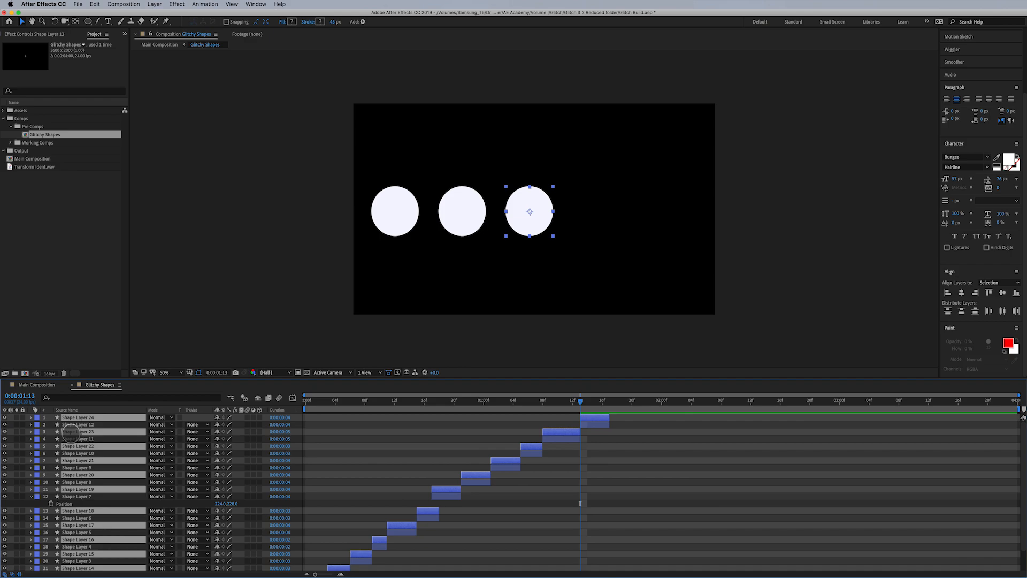
{"action": "left_click_drag", "start_coordinate": [71, 431], "coordinate": [68, 415]}
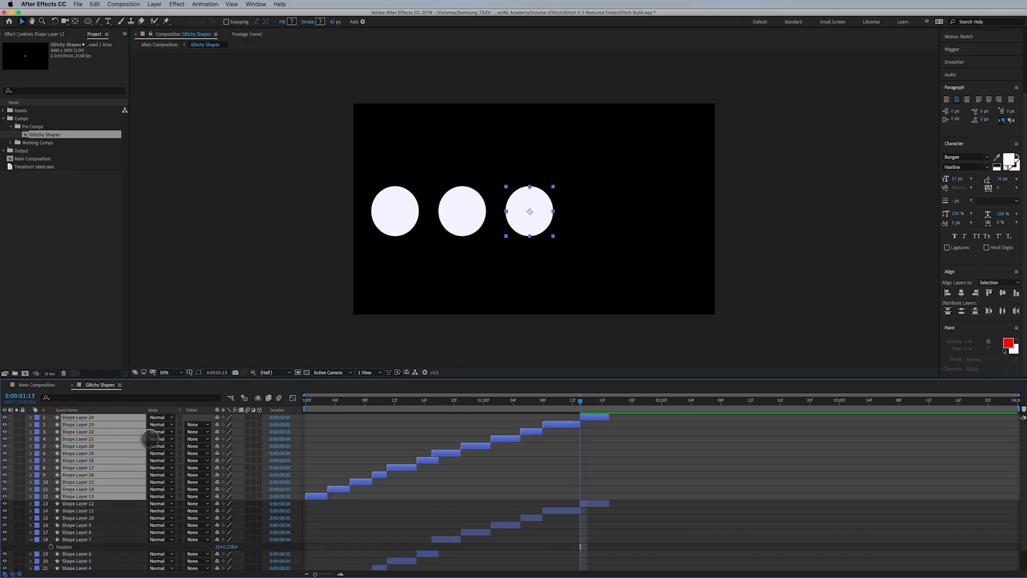
{"action": "left_click_drag", "start_coordinate": [316, 496], "coordinate": [619, 508]}
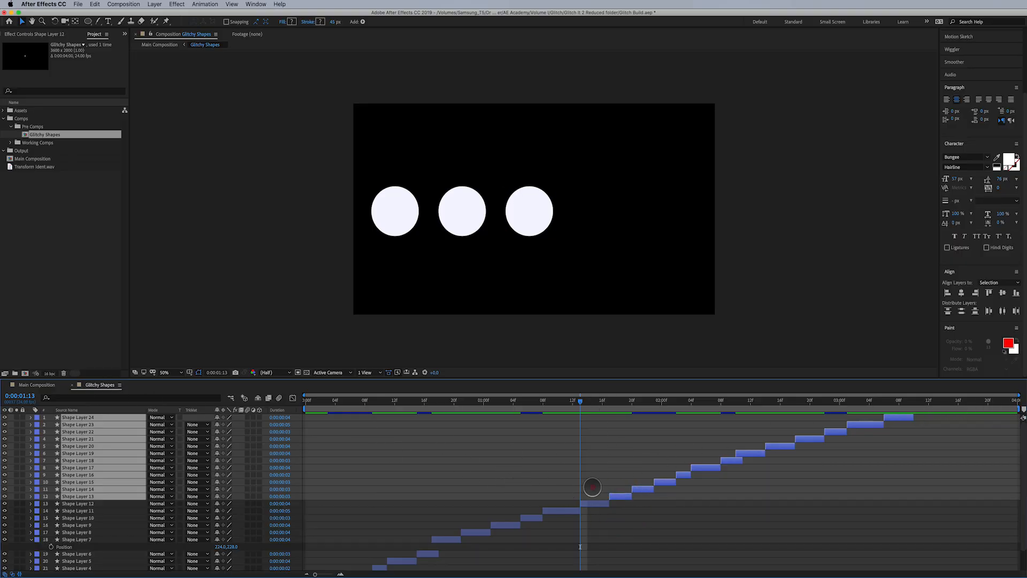
{"action": "left_click", "coordinate": [592, 486]}
Shuffle the layers so Shape Layers 16, 20 and 19 play back to back from 0:00:01:13, moving Shape Layers 12 to 15 further along
{"action": "left_click", "coordinate": [597, 502]}
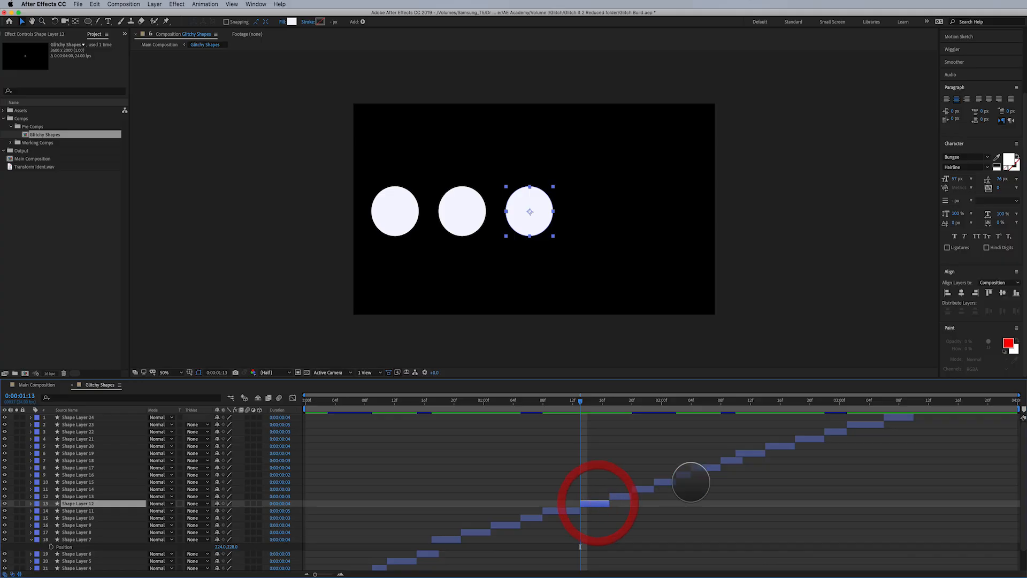
{"action": "left_click_drag", "start_coordinate": [602, 501], "coordinate": [764, 482]}
{"action": "left_click_drag", "start_coordinate": [650, 488], "coordinate": [833, 489]}
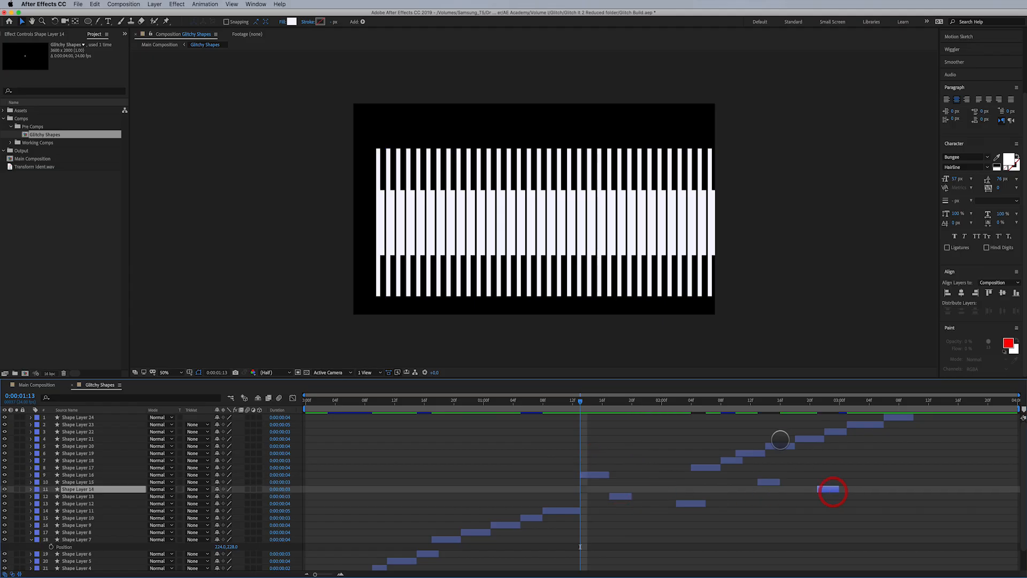
{"action": "left_click_drag", "start_coordinate": [782, 445], "coordinate": [628, 453]}
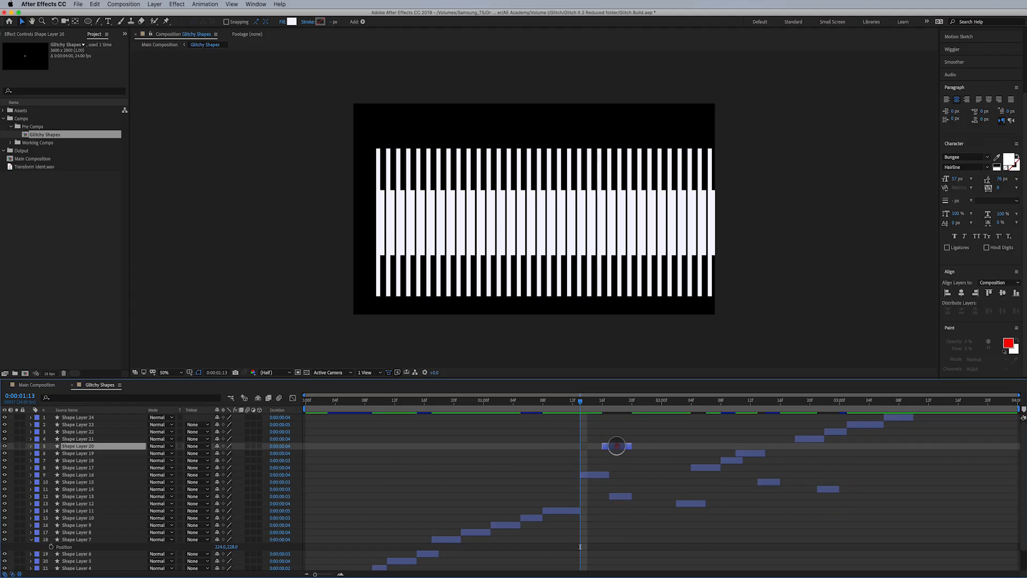
{"action": "left_click_drag", "start_coordinate": [620, 495], "coordinate": [789, 505]}
{"action": "left_click_drag", "start_coordinate": [755, 453], "coordinate": [658, 458]}
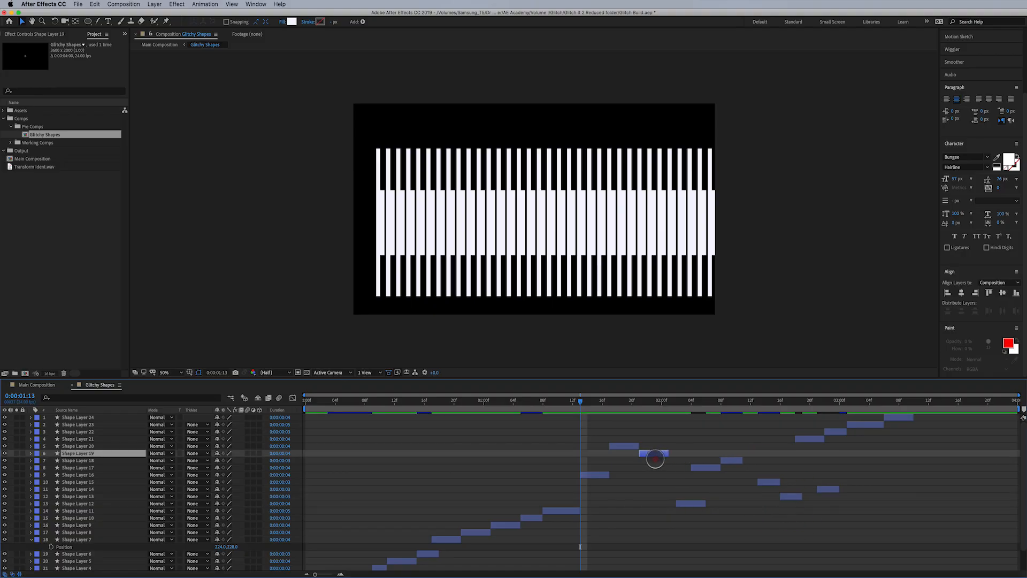
Place Shape Layers 23, 18 and 17 back to back after Shape Layer 19, and move Shape Layer 12 to start at about 0:00:03:00
{"action": "left_click_drag", "start_coordinate": [854, 424], "coordinate": [677, 426]}
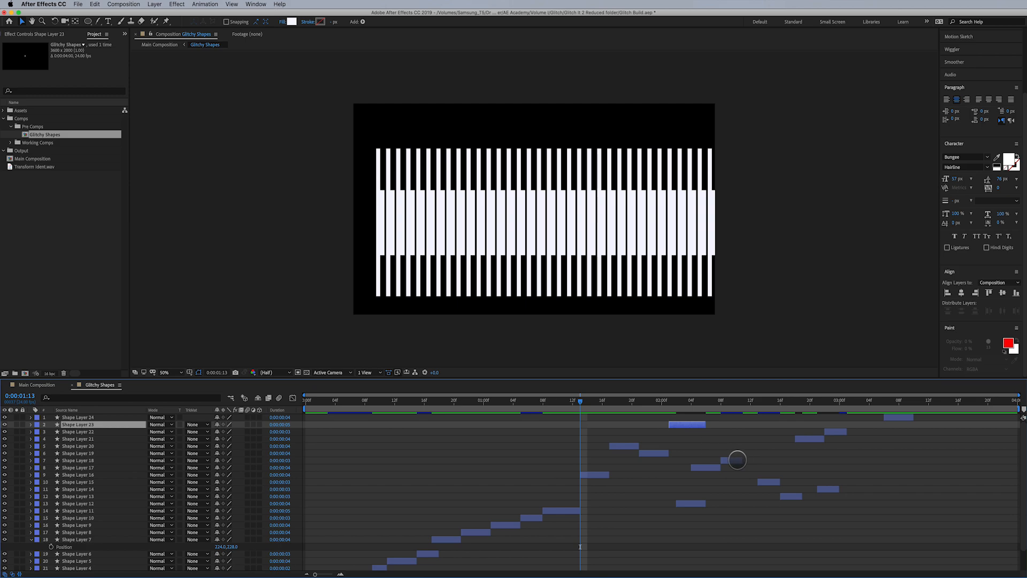
{"action": "left_click_drag", "start_coordinate": [737, 460], "coordinate": [756, 469]}
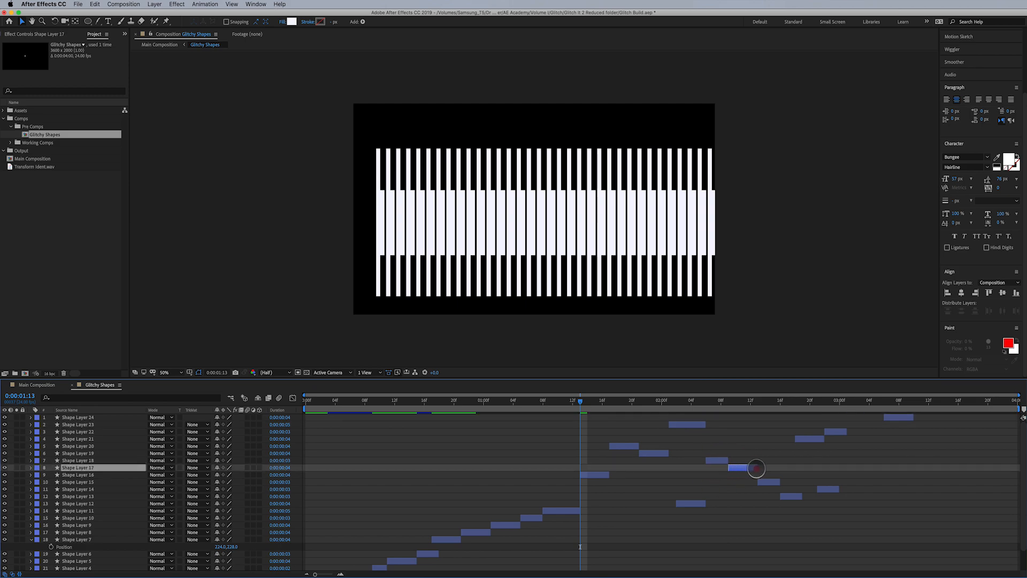
{"action": "left_click_drag", "start_coordinate": [695, 504], "coordinate": [855, 510]}
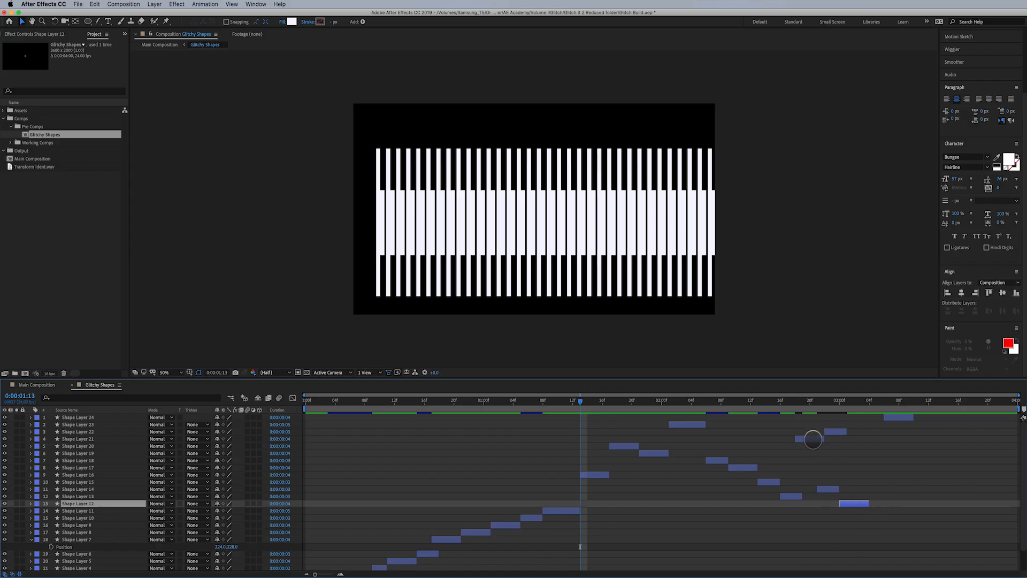
Move Shape Layers 21 and 22 towards the end of Shape Layer 12, and bring Shape Layer 24 back near Shape Layer 13
{"action": "left_click", "coordinate": [814, 439]}
{"action": "left_click_drag", "start_coordinate": [835, 431], "coordinate": [791, 429]}
{"action": "mouse_move", "coordinate": [890, 418]}
{"action": "left_mouse_down"}
{"action": "mouse_move", "coordinate": [808, 419]}
{"action": "mouse_move", "coordinate": [894, 437]}
{"action": "left_mouse_up"}
{"action": "left_click_drag", "start_coordinate": [810, 416], "coordinate": [876, 447]}
{"action": "left_click", "coordinate": [803, 416]}
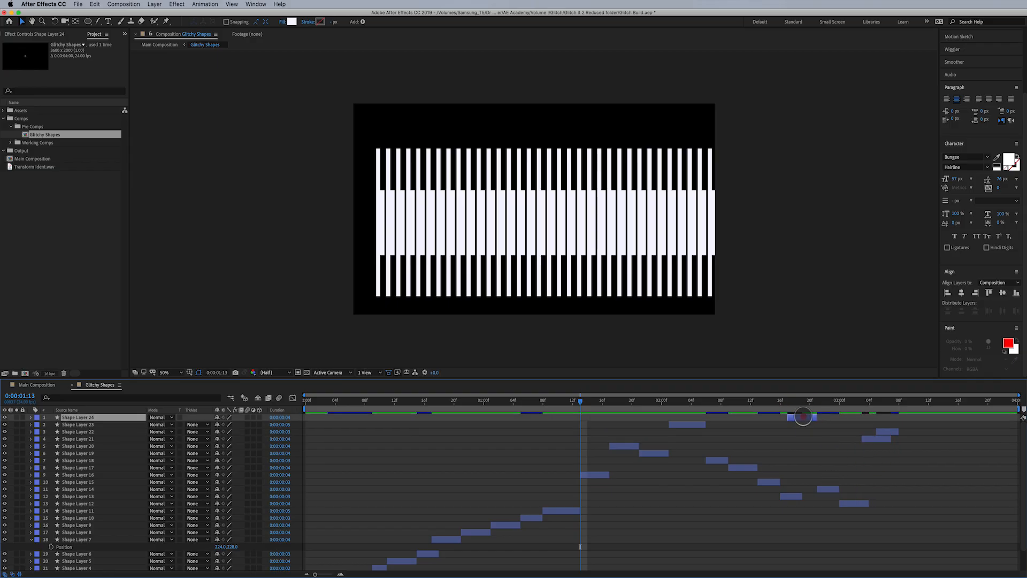
Start Shape Layer 24 where Shape Layer 13 ends at 0:00:02:19, and nudge Shape Layers 14, 12 and 22 along the timeline
{"action": "left_click", "coordinate": [802, 400]}
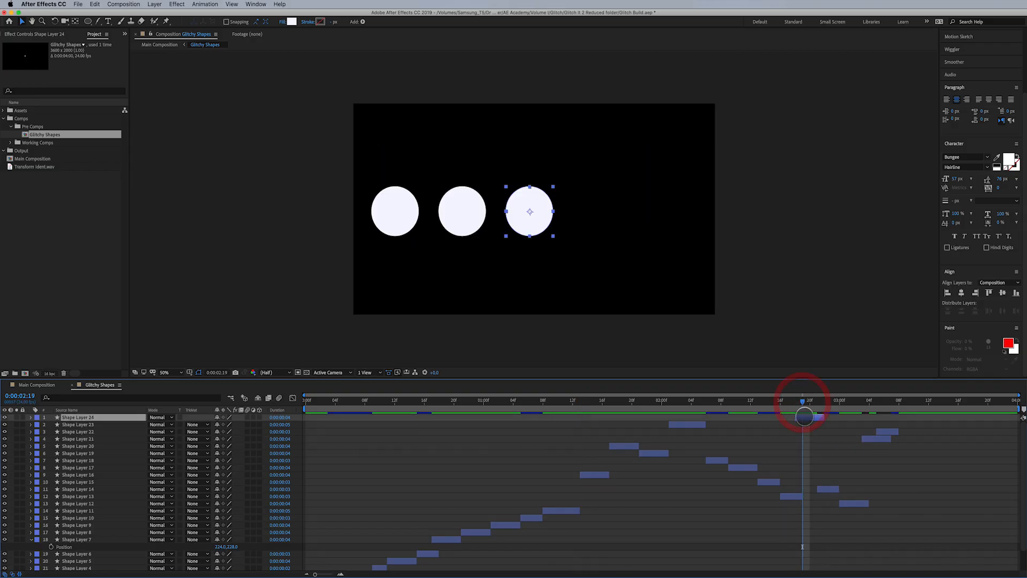
{"action": "left_click", "coordinate": [828, 488]}
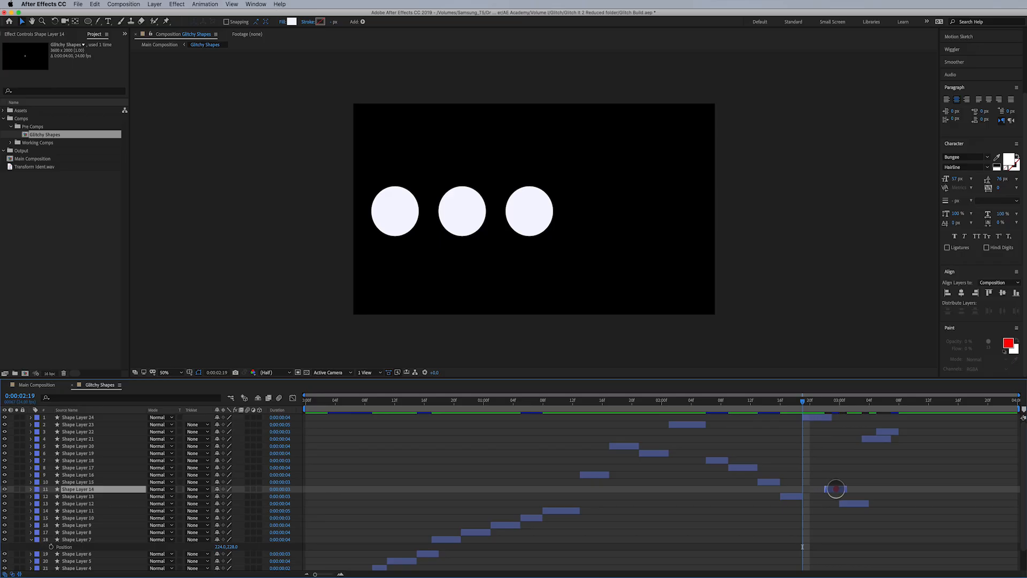
{"action": "left_click_drag", "start_coordinate": [851, 502], "coordinate": [865, 503]}
{"action": "left_click_drag", "start_coordinate": [885, 431], "coordinate": [898, 431]}
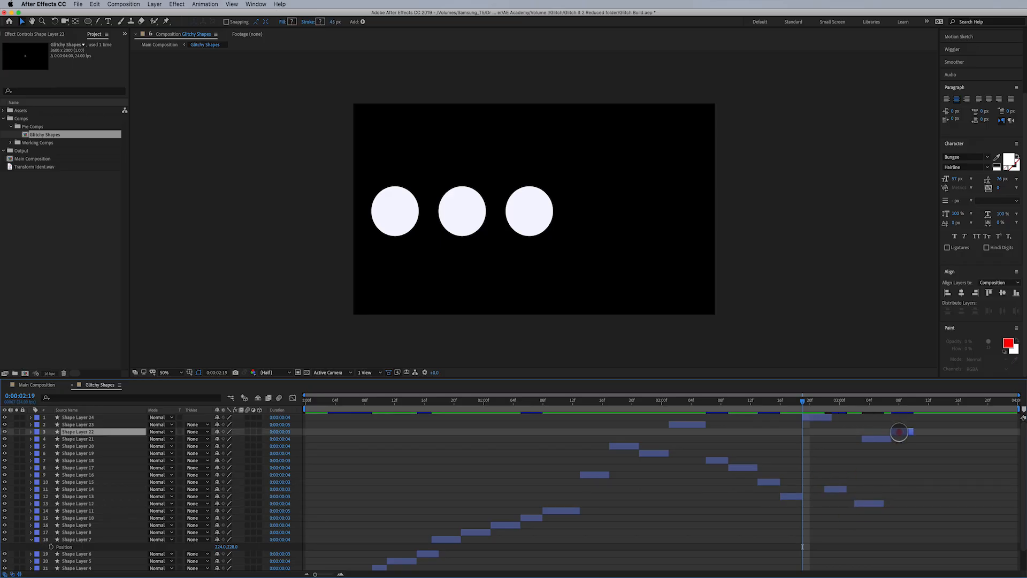
Check the start of Shape Layer 16 in Glitchy Shapes against the beat at 0:00:01:13 in Main Composition
{"action": "left_click", "coordinate": [37, 384]}
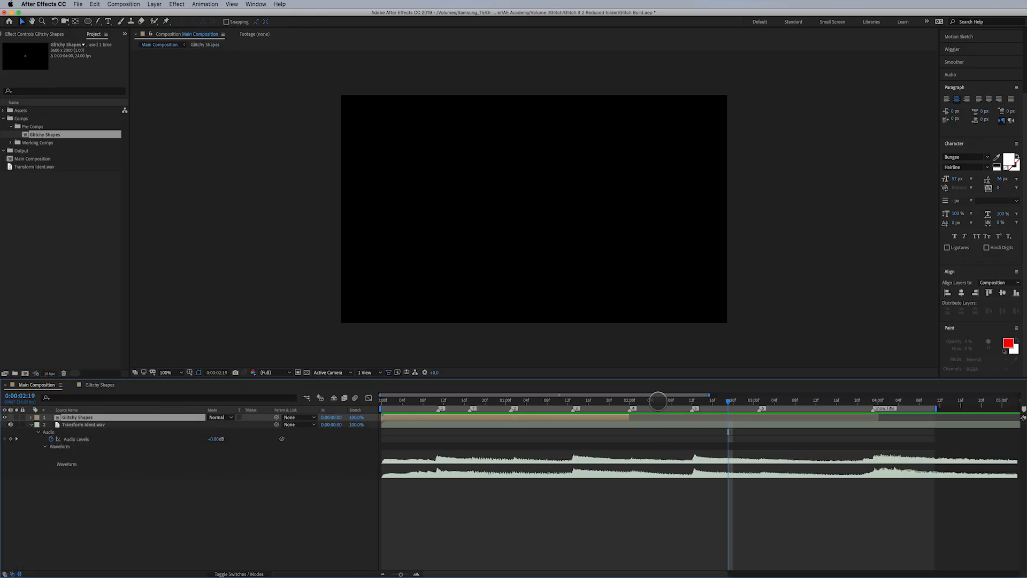
{"action": "left_click", "coordinate": [572, 401]}
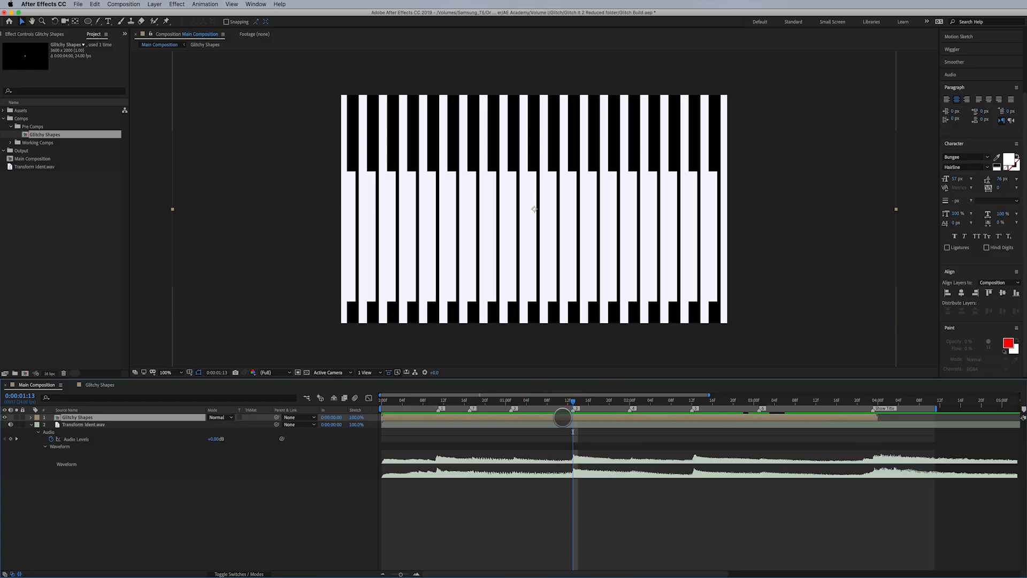
{"action": "double_click", "coordinate": [561, 417]}
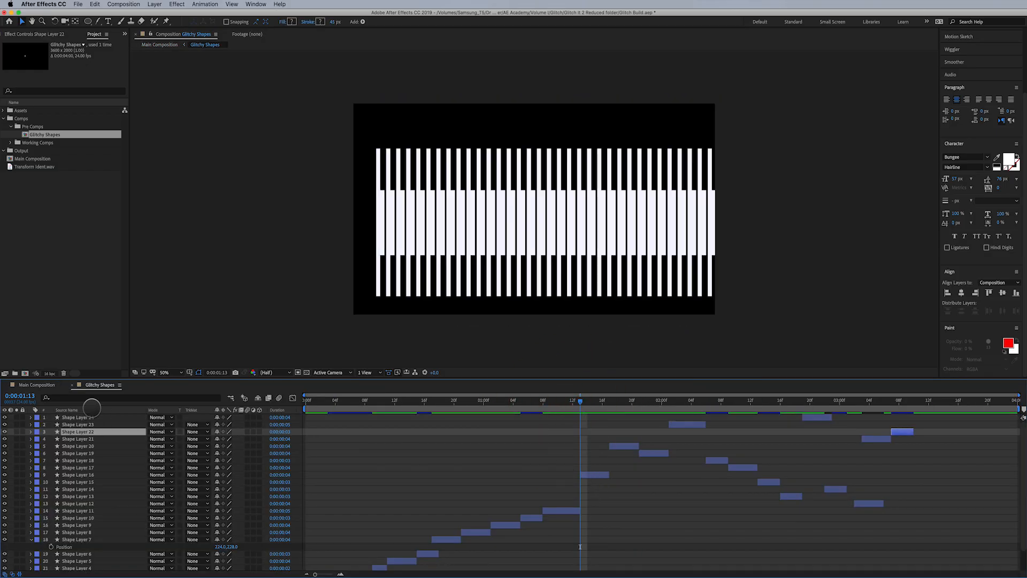
Trim Shape Layer 19 to the beat at 0:00:02:00, start Shape Layer 23 there, and extend Shape Layer 18's start to close the gap
{"action": "left_click", "coordinate": [50, 384]}
{"action": "left_click", "coordinate": [625, 401]}
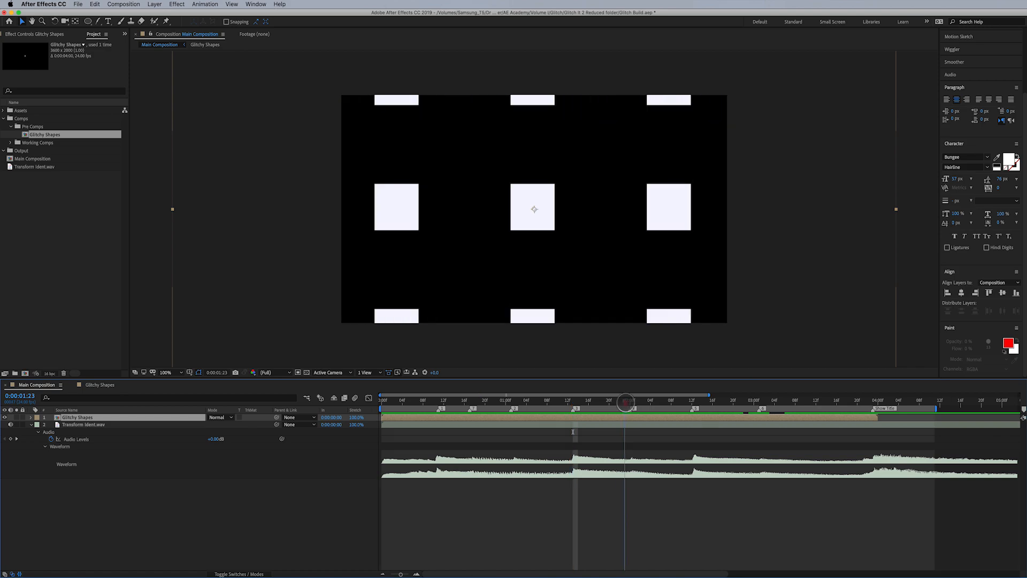
{"action": "double_click", "coordinate": [632, 416]}
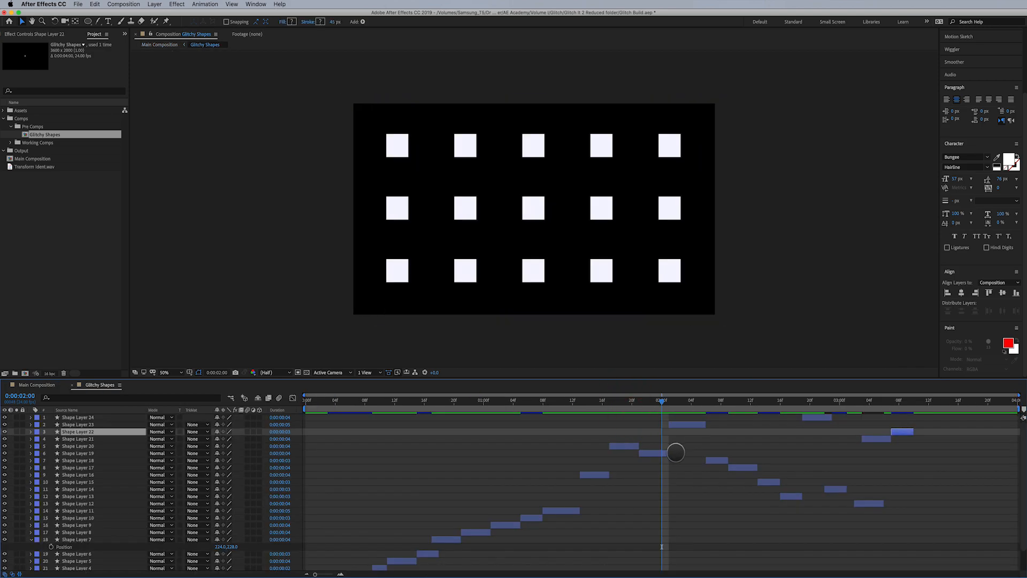
{"action": "left_click_drag", "start_coordinate": [667, 454], "coordinate": [670, 426]}
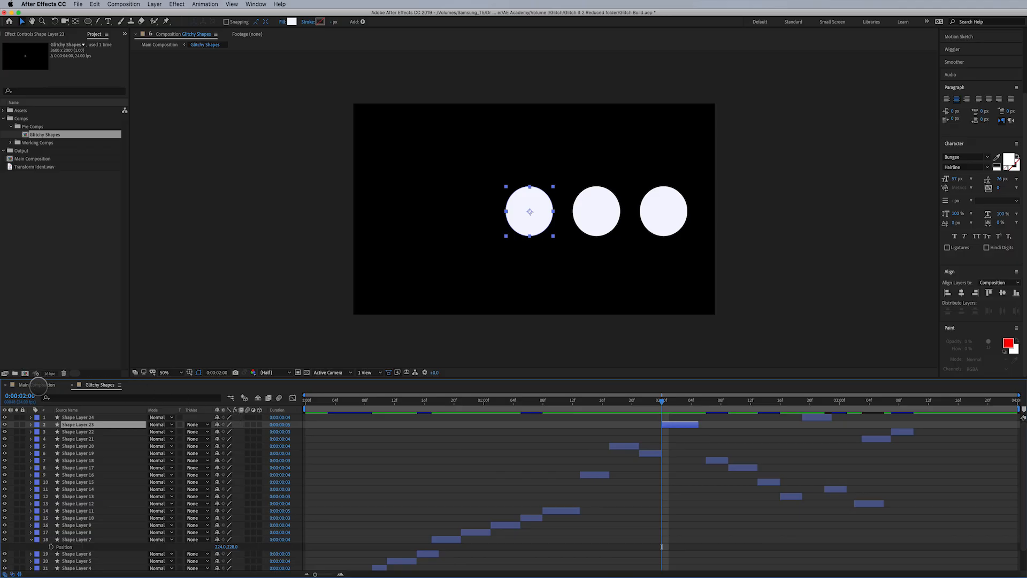
{"action": "left_click_drag", "start_coordinate": [705, 459], "coordinate": [698, 460]}
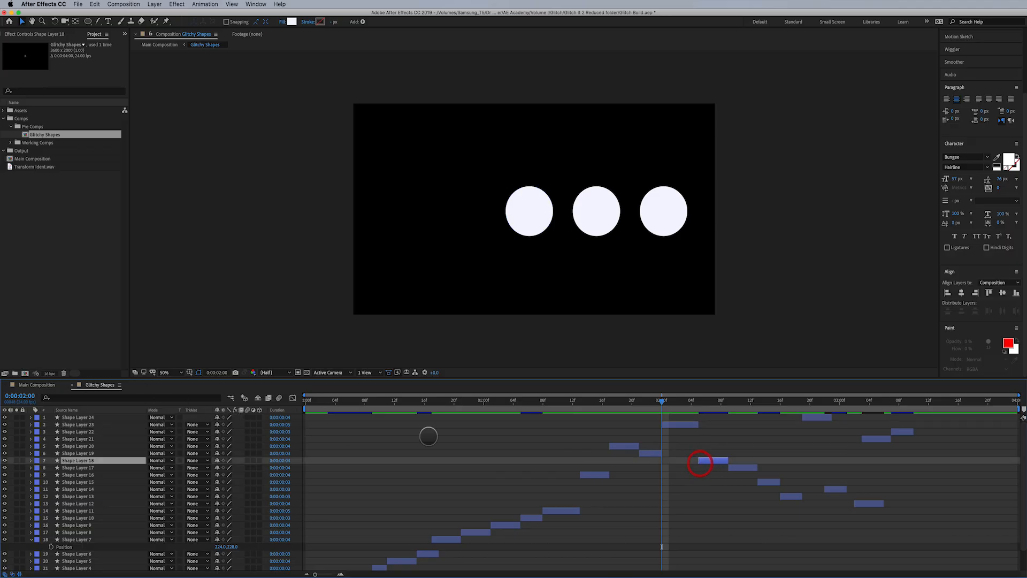
Trim the end of Shape Layer 17 to the beat at 0:00:02:12 and extend Shape Layer 15's start back to it
{"action": "left_click", "coordinate": [63, 388]}
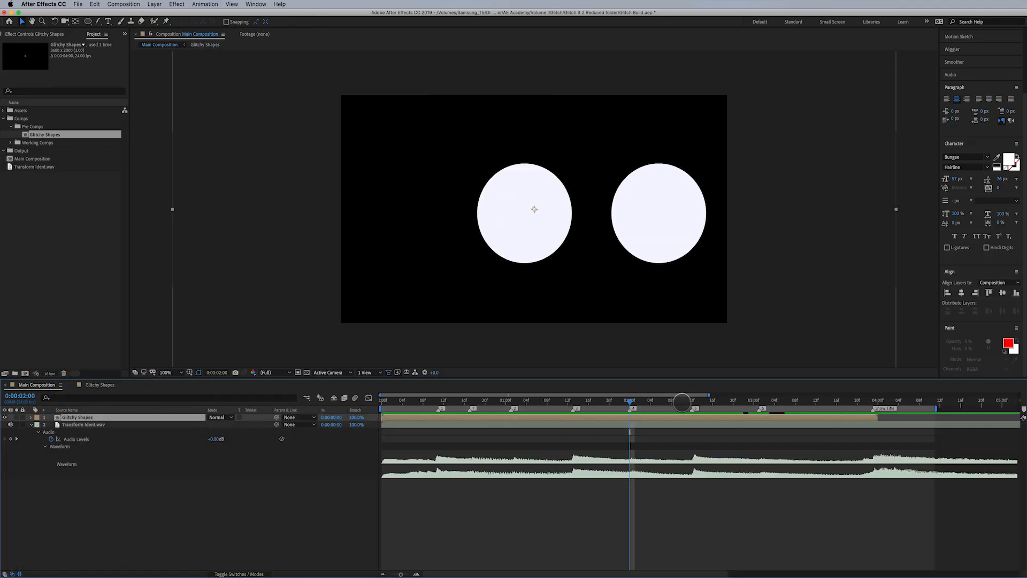
{"action": "left_click_drag", "start_coordinate": [681, 403], "coordinate": [691, 402]}
{"action": "double_click", "coordinate": [693, 417]}
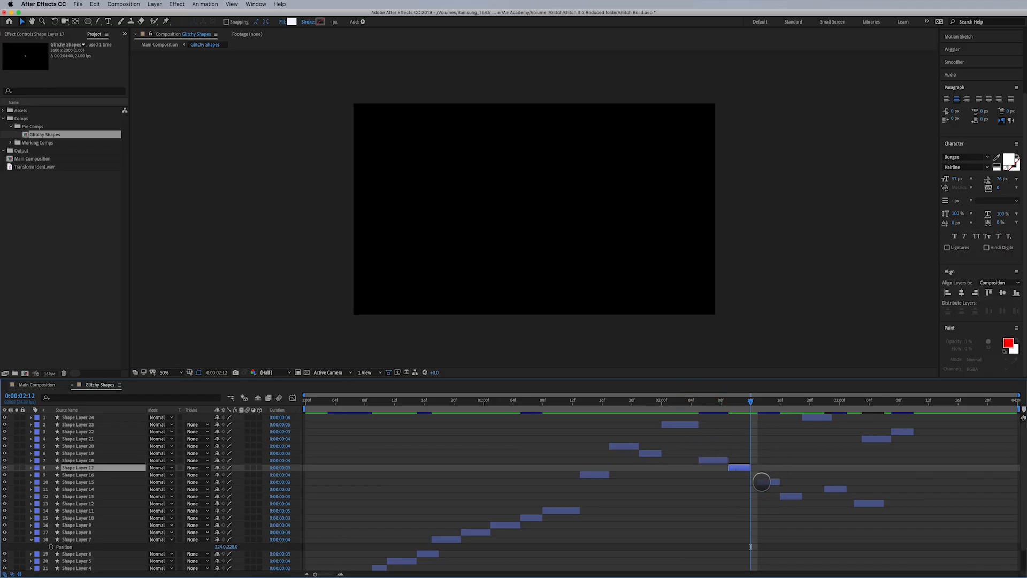
{"action": "left_click", "coordinate": [751, 482]}
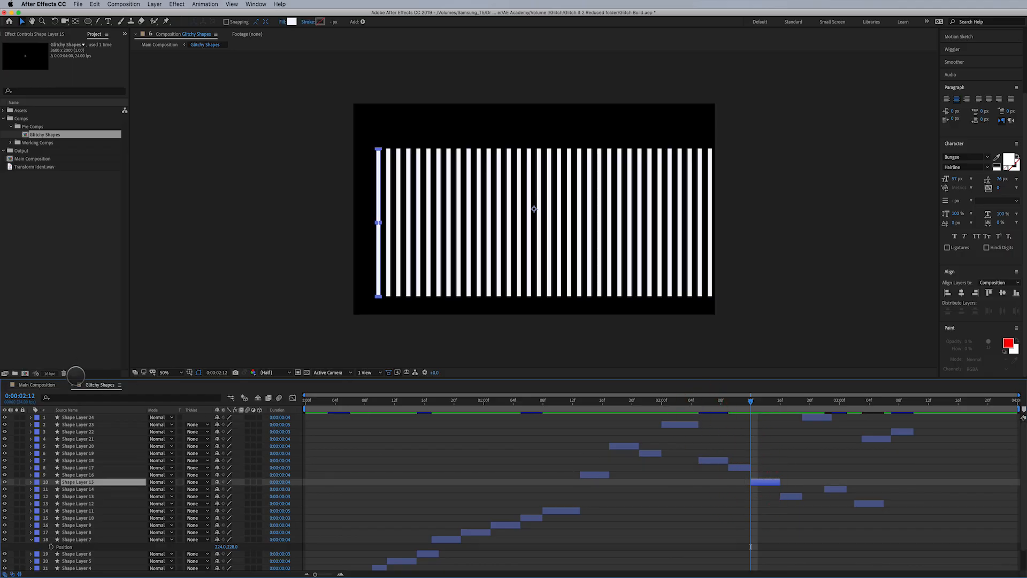
Arrange Shape Layers 12, 21 and 22 end to end, starting at 0:00:03:01, 0:00:03:05 and 0:00:03:09
{"action": "left_click", "coordinate": [36, 385]}
{"action": "left_click_drag", "start_coordinate": [747, 401], "coordinate": [758, 401]}
{"action": "double_click", "coordinate": [765, 416]}
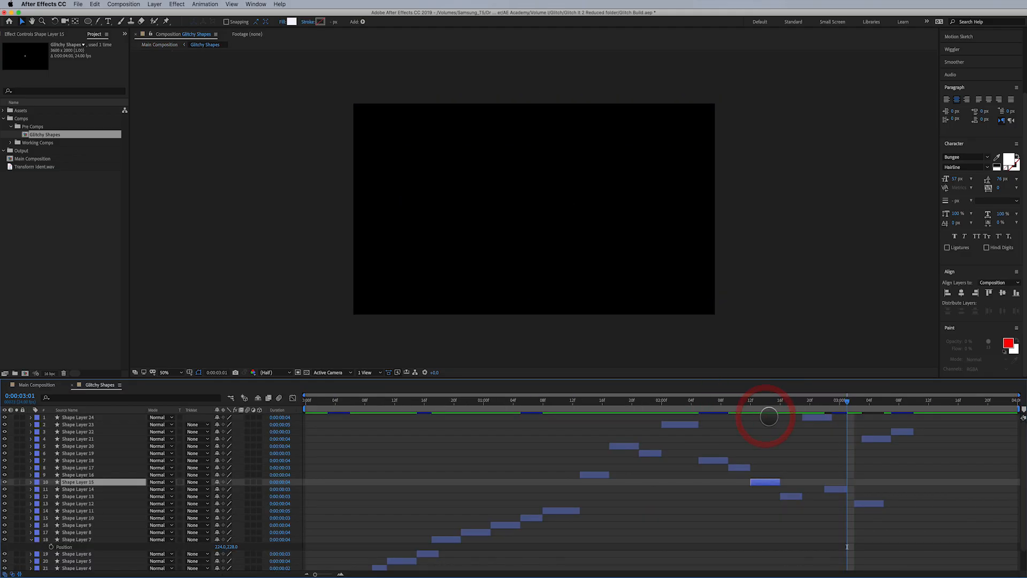
{"action": "left_click_drag", "start_coordinate": [857, 501], "coordinate": [855, 503]}
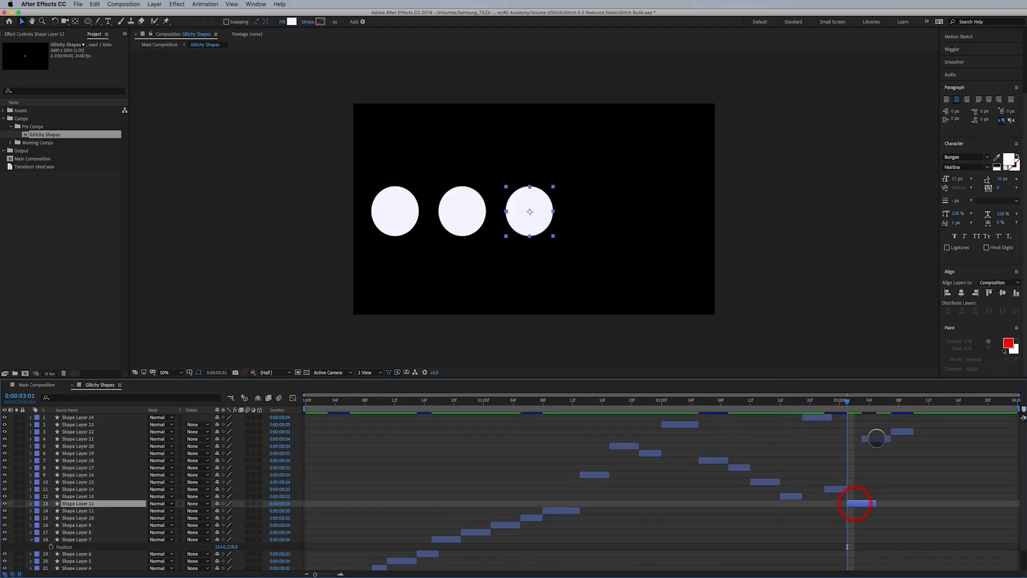
{"action": "left_click_drag", "start_coordinate": [876, 438], "coordinate": [890, 439]}
{"action": "left_click", "coordinate": [875, 400]}
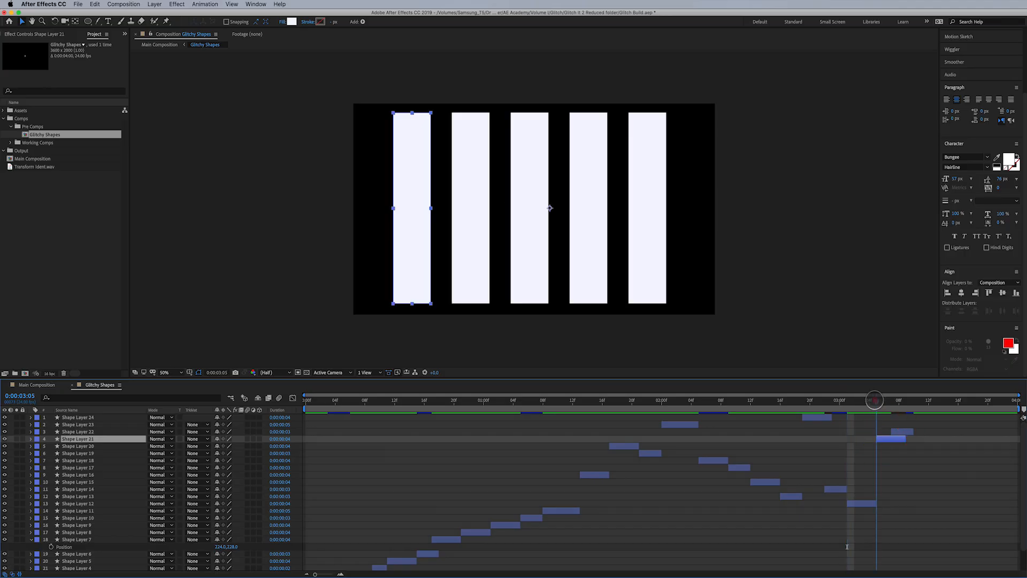
{"action": "left_click", "coordinate": [909, 431]}
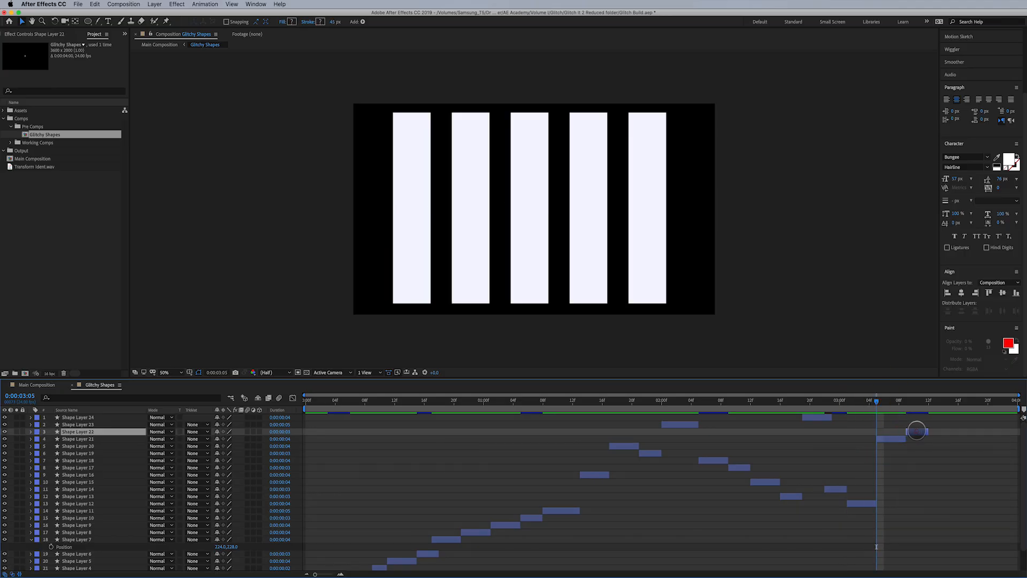
{"action": "left_click_drag", "start_coordinate": [899, 400], "coordinate": [906, 400]}
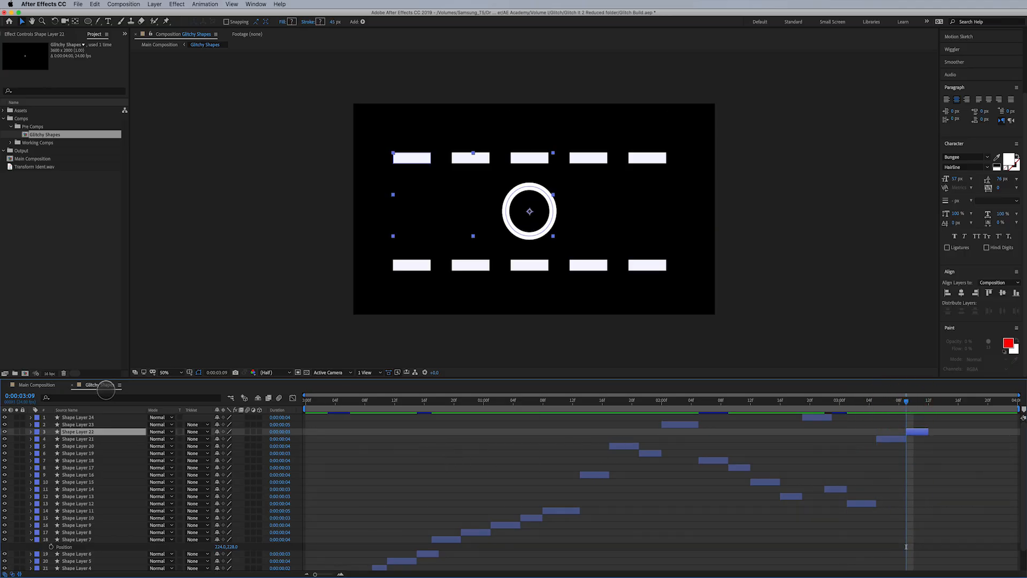
Play back Main Composition and replay it from 0:00:00:10 to check the retimed shapes against the soundtrack
{"action": "left_click", "coordinate": [36, 385]}
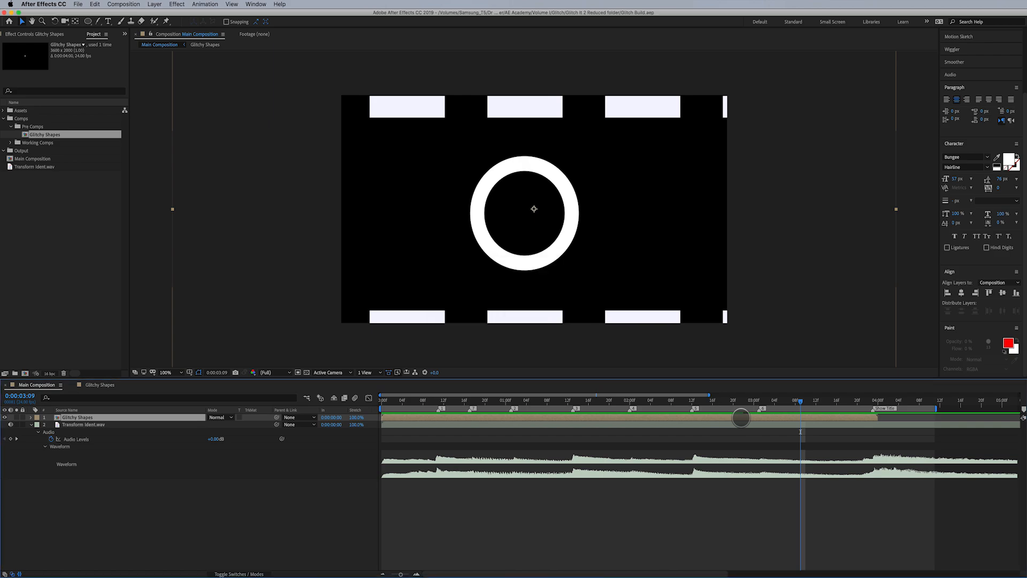
{"action": "key", "text": "space"}
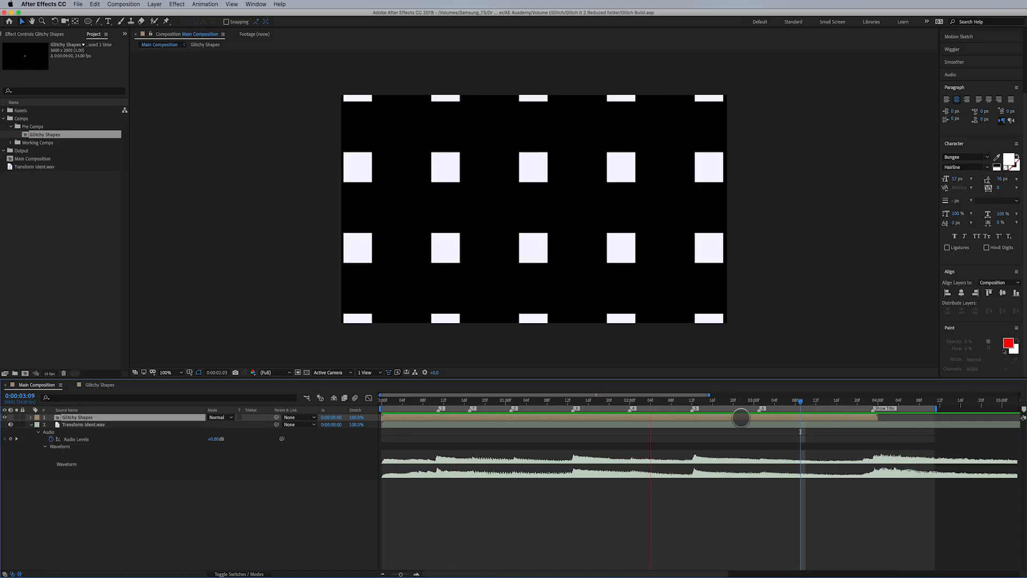
{"action": "key", "text": "space"}
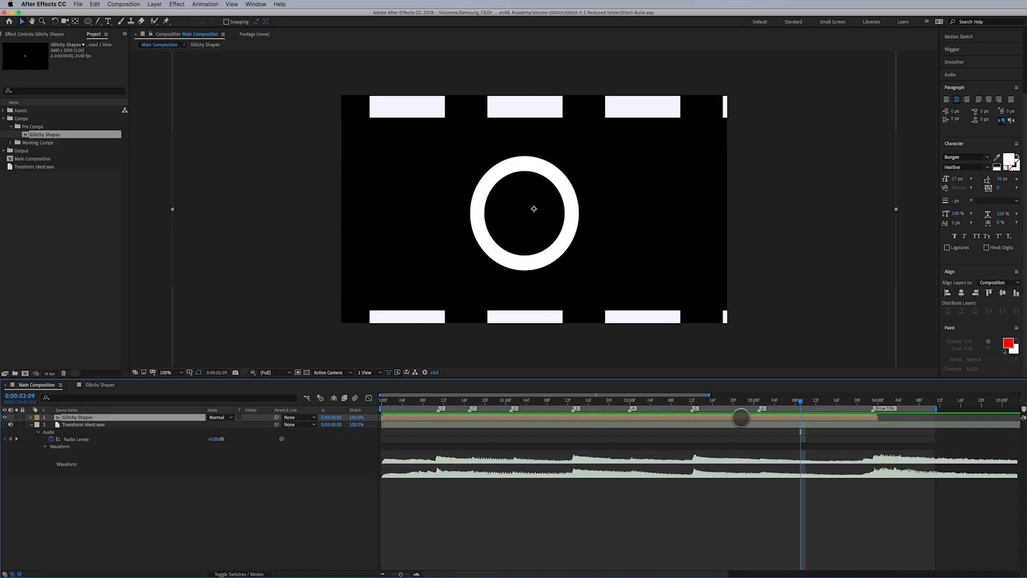
{"action": "left_click_drag", "start_coordinate": [606, 401], "coordinate": [428, 407]}
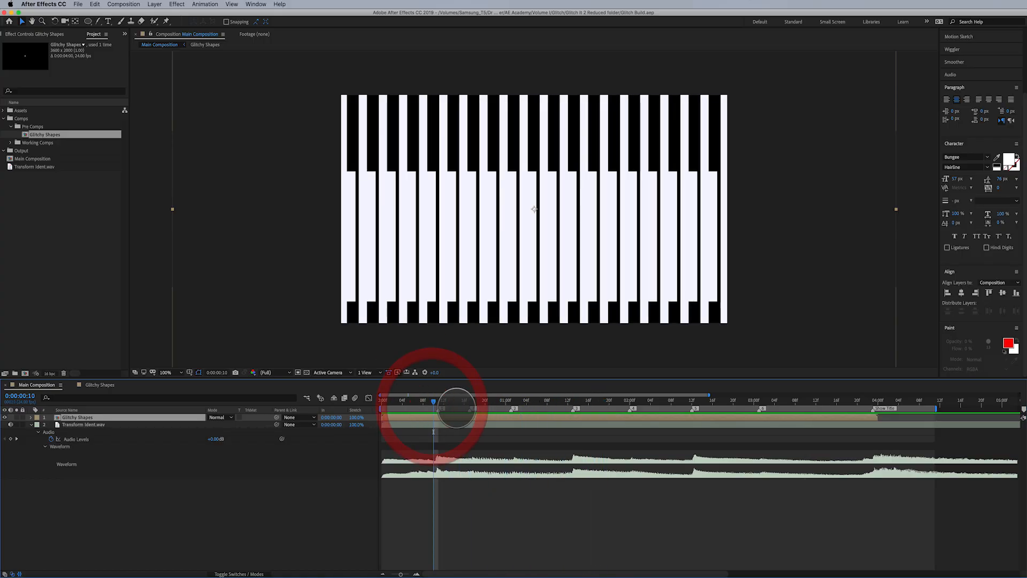
{"action": "key", "text": "space"}
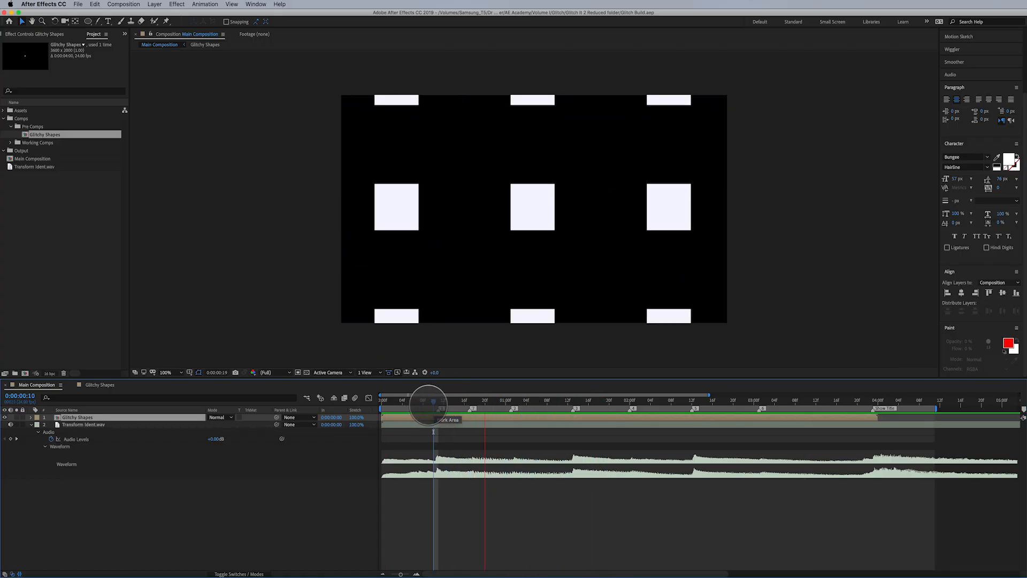
Hide Shape Layers 10, 11 and 16 in Glitchy Shapes, working from 0:00:01:07
{"action": "left_click", "coordinate": [546, 401]}
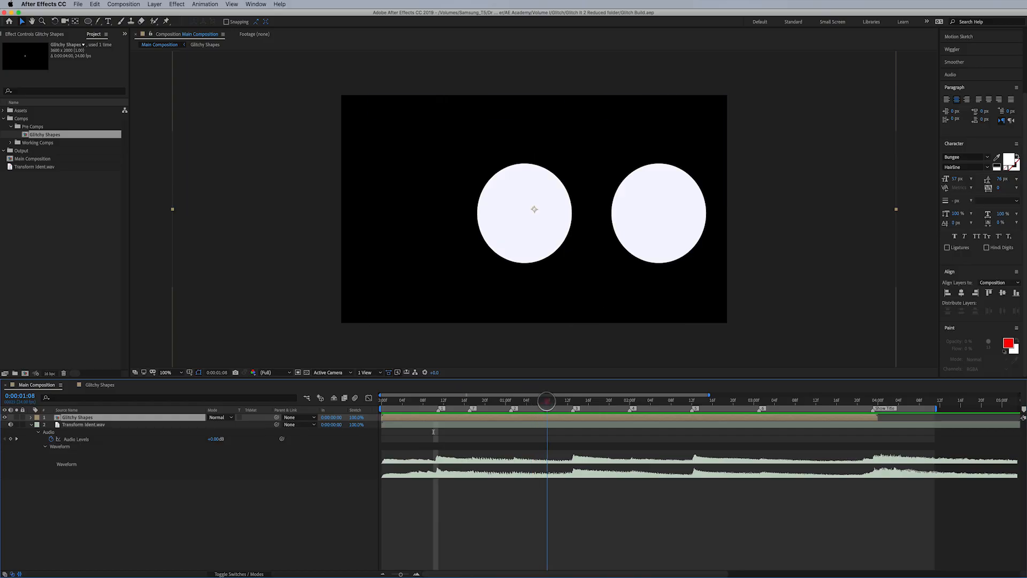
{"action": "left_click_drag", "start_coordinate": [546, 401], "coordinate": [540, 402]}
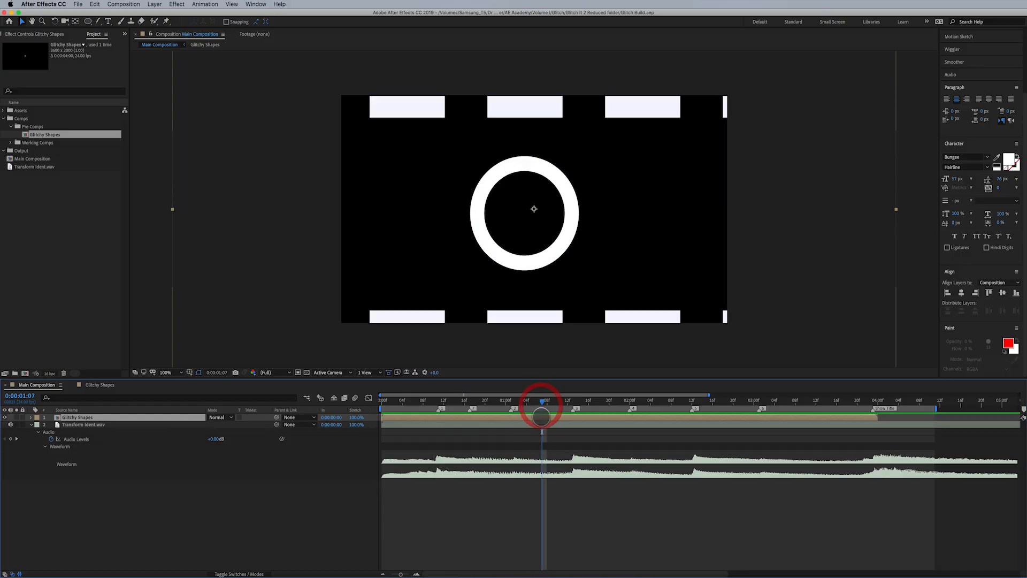
{"action": "double_click", "coordinate": [541, 418]}
{"action": "left_click", "coordinate": [532, 517]}
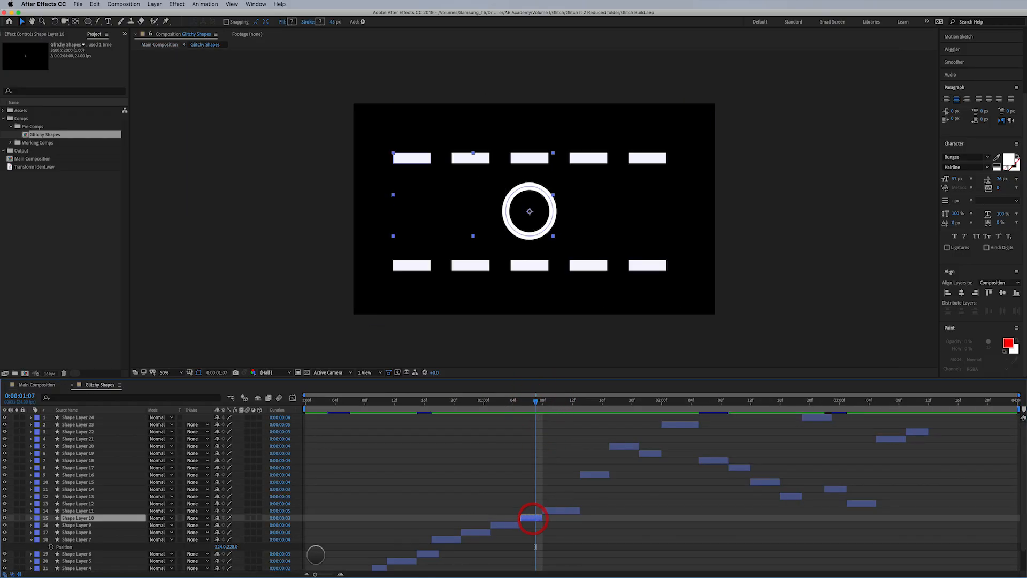
{"action": "left_click_drag", "start_coordinate": [5, 518], "coordinate": [6, 532]}
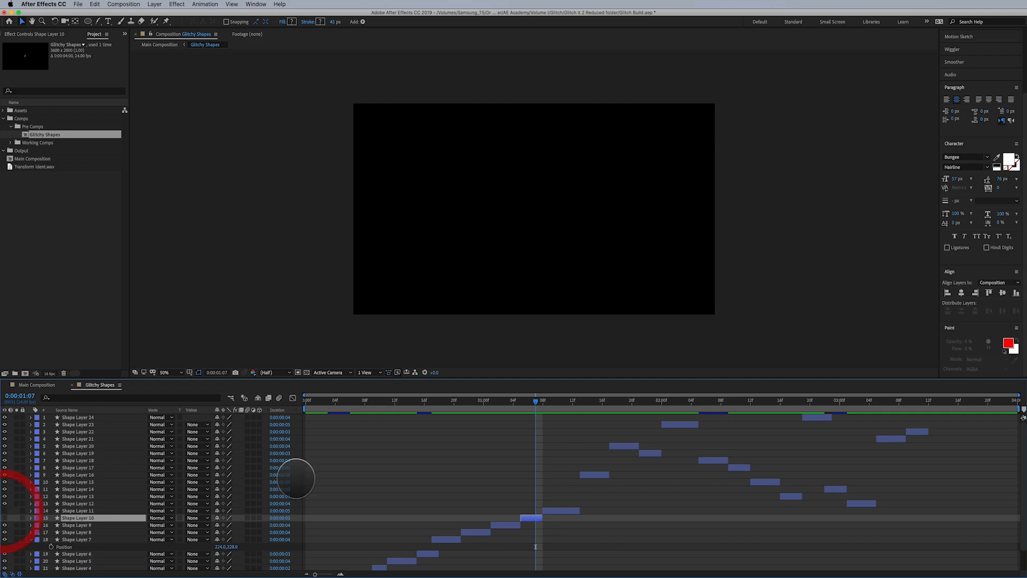
{"action": "left_click", "coordinate": [600, 473]}
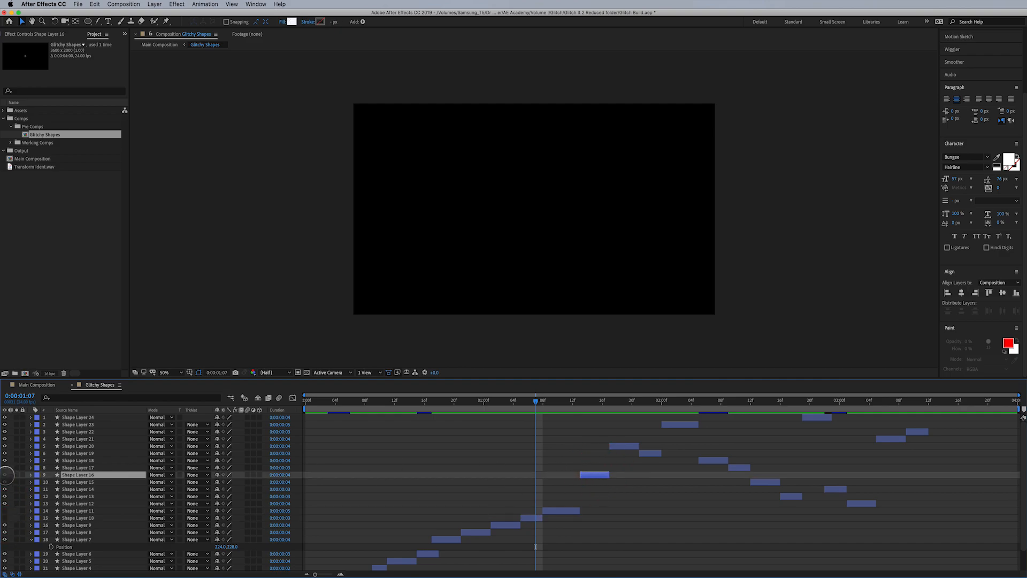
Preview Main Composition with Shape Layers 10, 11 and 16 hidden to judge the gaps against the soundtrack
{"action": "left_click", "coordinate": [32, 385]}
{"action": "key", "text": "space"}
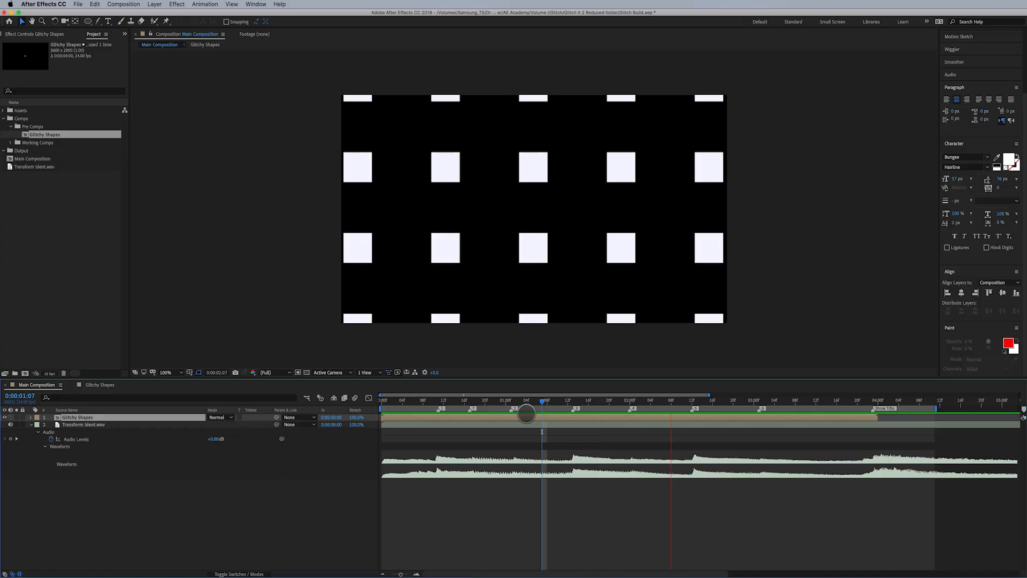
{"action": "key", "text": "space"}
{"action": "key", "text": "space"}
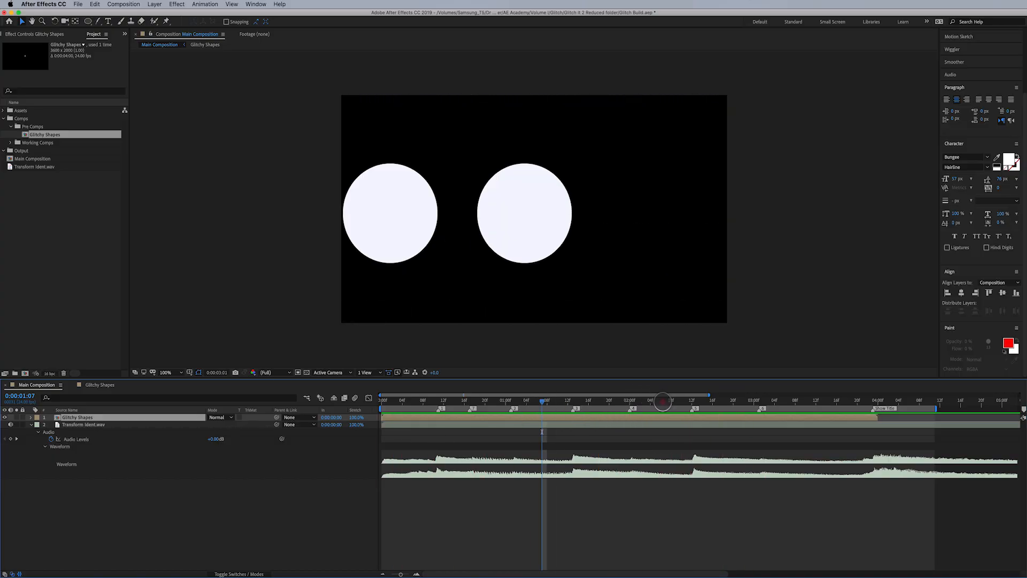
Hide Shape Layers 12 to 15 in Glitchy Shapes as well and play back Main Composition
{"action": "left_click", "coordinate": [690, 403]}
{"action": "double_click", "coordinate": [702, 417]}
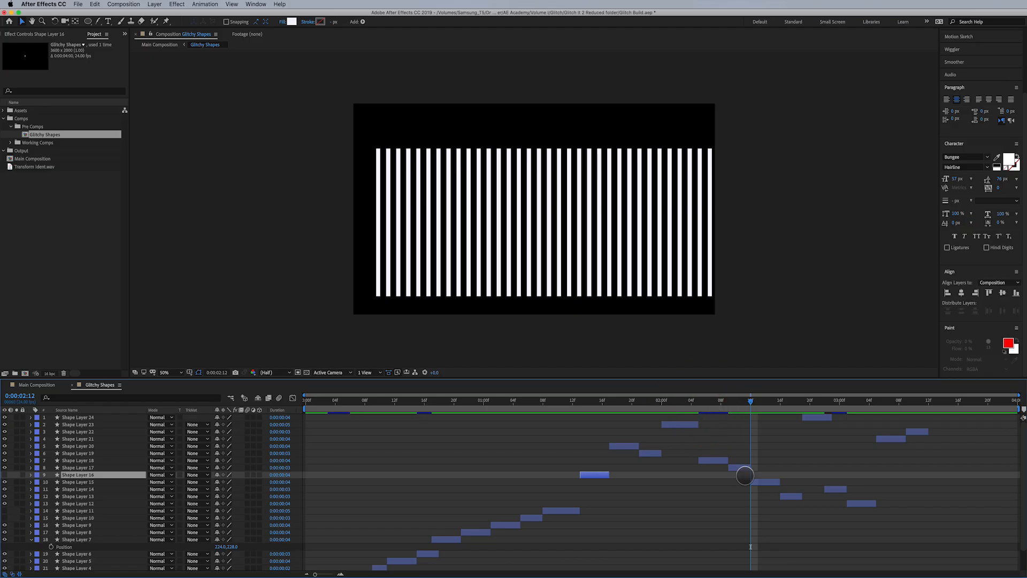
{"action": "left_click", "coordinate": [753, 481]}
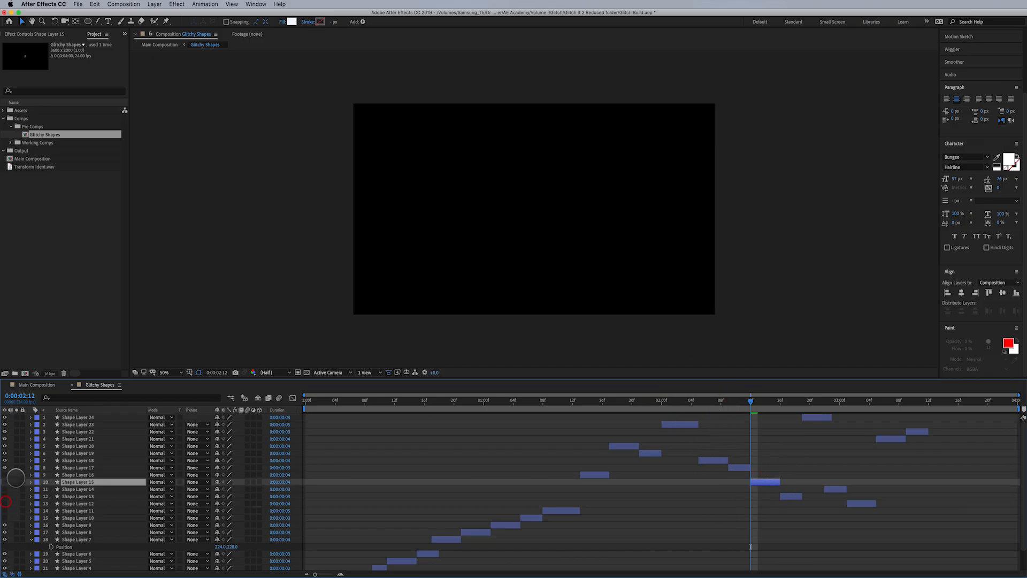
{"action": "left_click", "coordinate": [39, 385]}
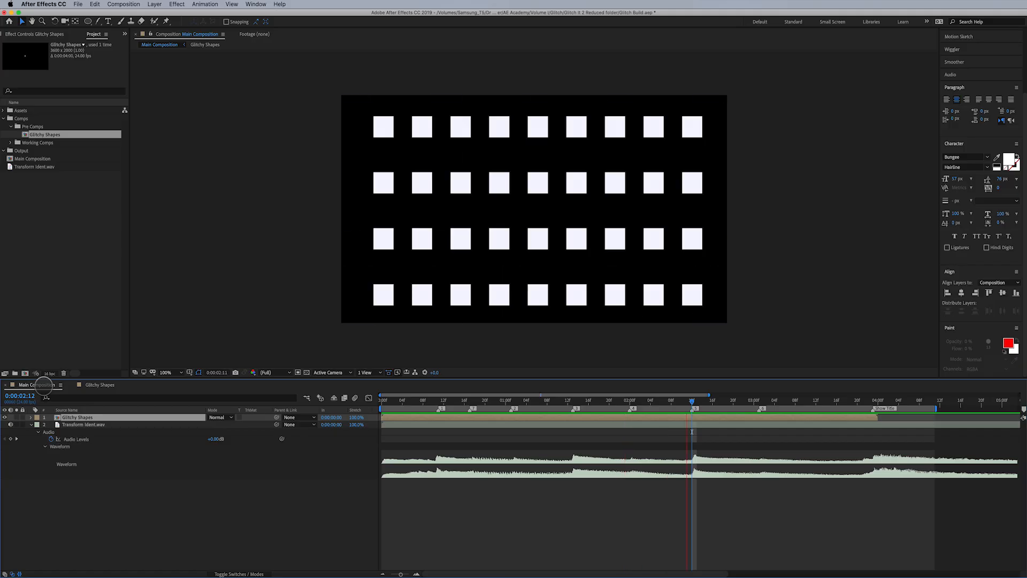
{"action": "key", "text": "space"}
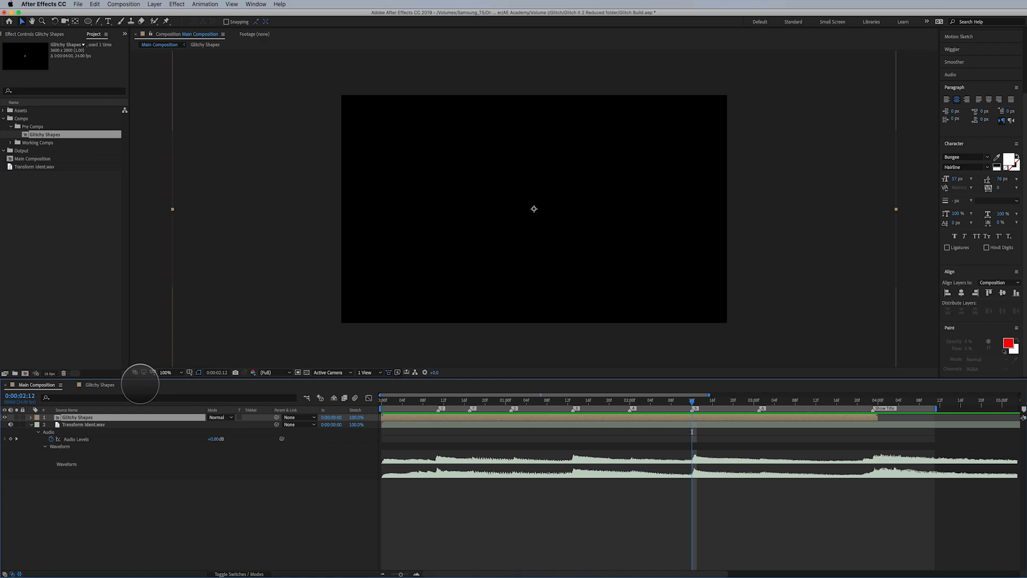
Collapse the Transform Ident.wav layer and file the imported Mother Board.png in the Raster folder under Assets
{"action": "left_click", "coordinate": [32, 425]}
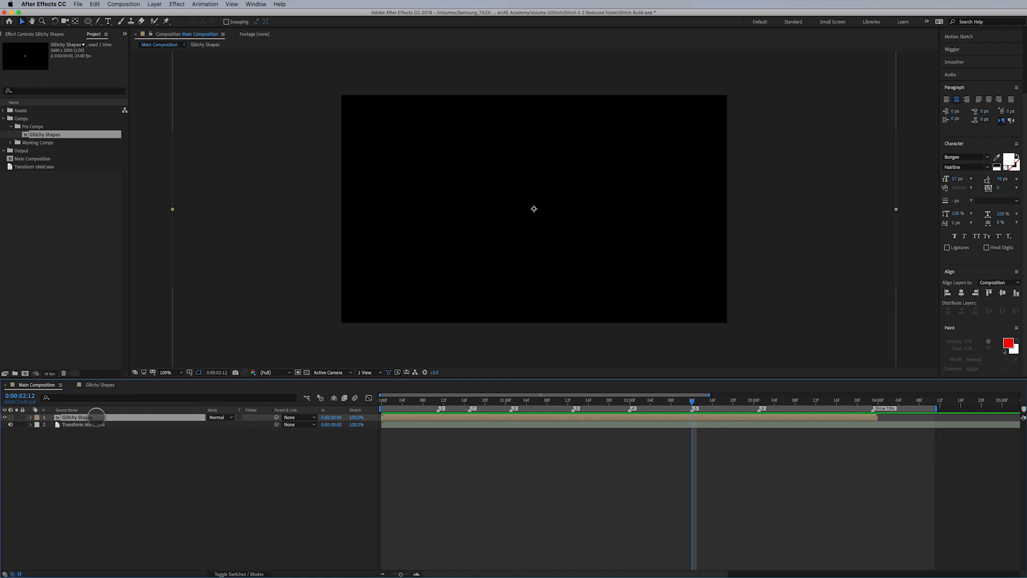
{"action": "left_click_drag", "start_coordinate": [430, 401], "coordinate": [429, 433]}
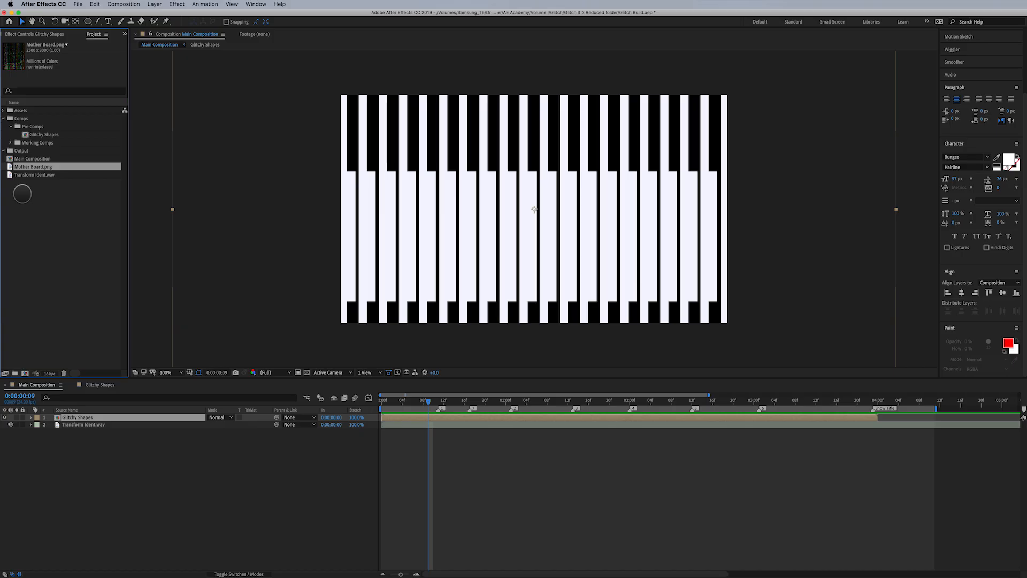
{"action": "left_click", "coordinate": [4, 118]}
{"action": "left_click", "coordinate": [4, 110]}
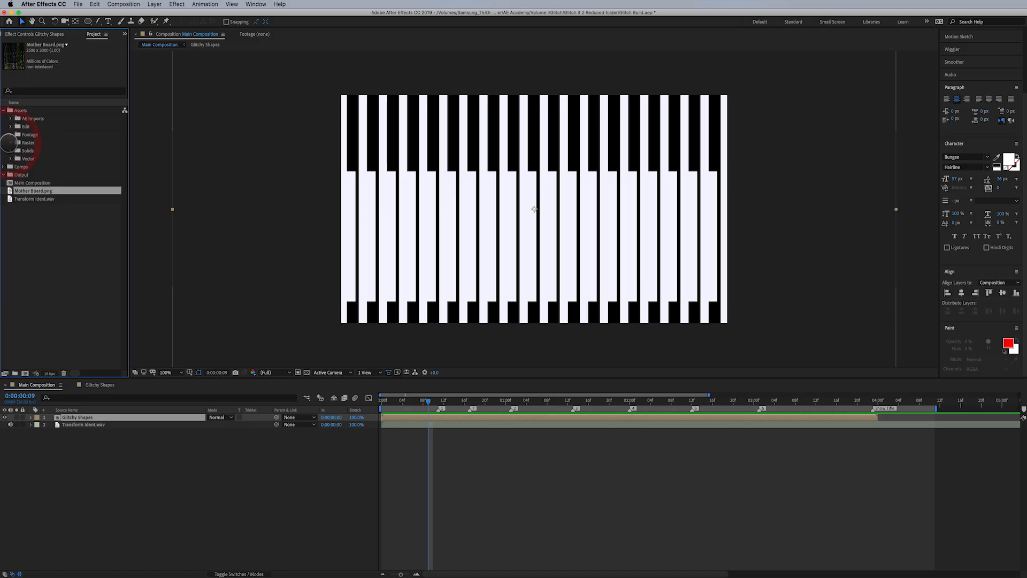
{"action": "left_click_drag", "start_coordinate": [26, 184], "coordinate": [31, 149]}
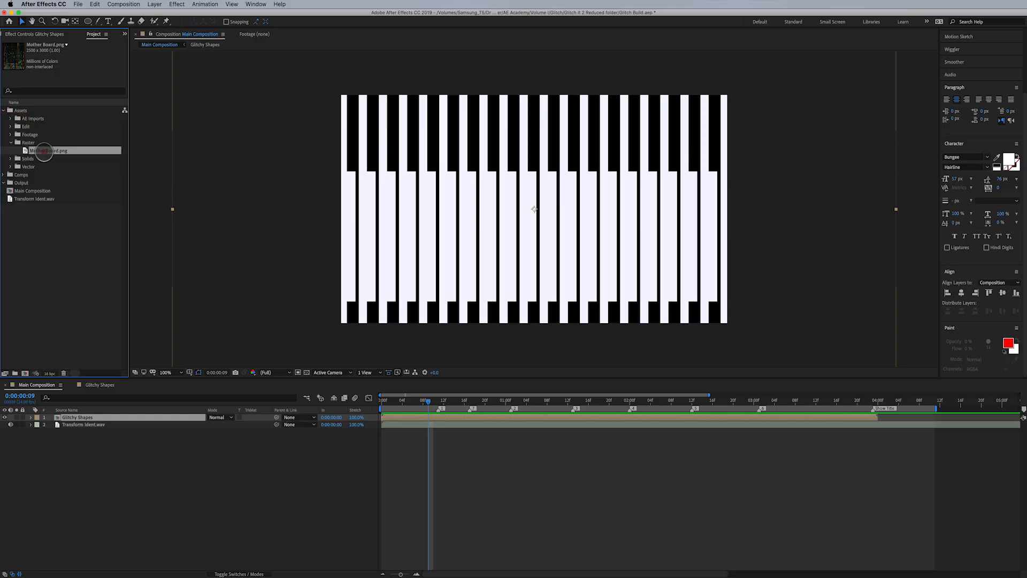
Delete Shape Layers 10 to 16 from Glitchy Shapes and collapse Shape Layer 7's properties
{"action": "double_click", "coordinate": [83, 417]}
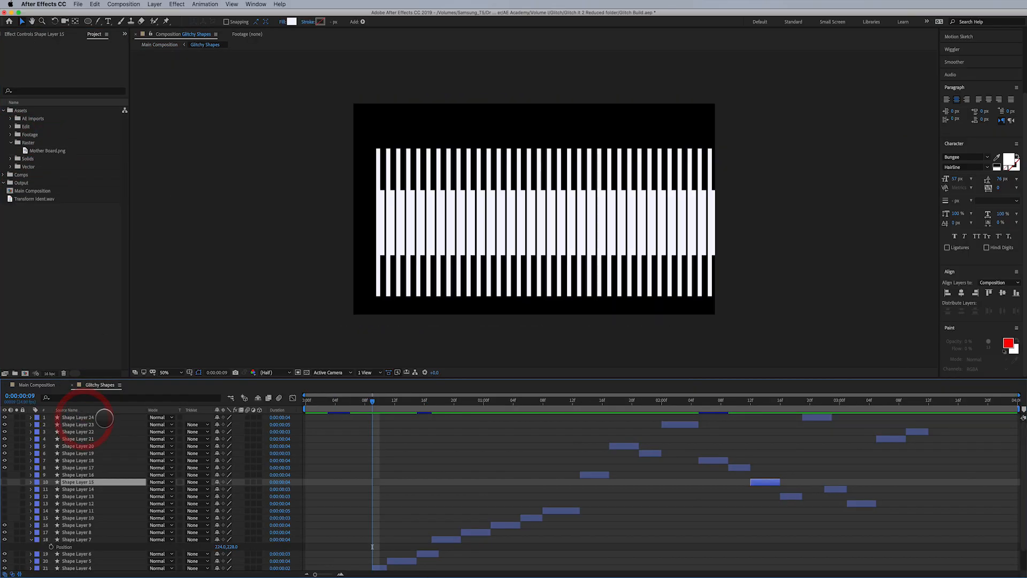
{"action": "left_click", "coordinate": [59, 482]}
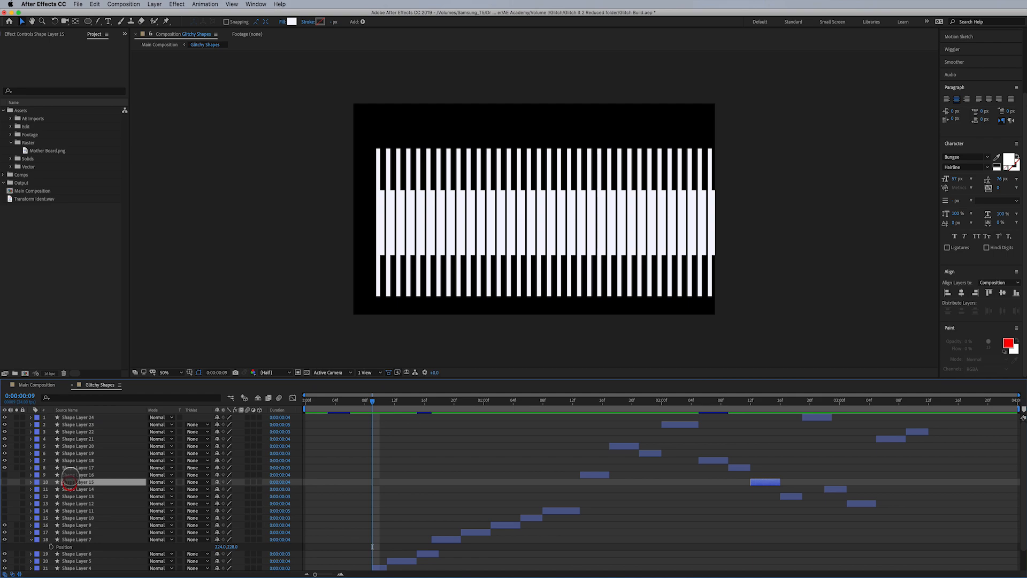
{"action": "left_click", "coordinate": [70, 475]}
{"action": "left_click", "coordinate": [79, 517], "text": "shift"}
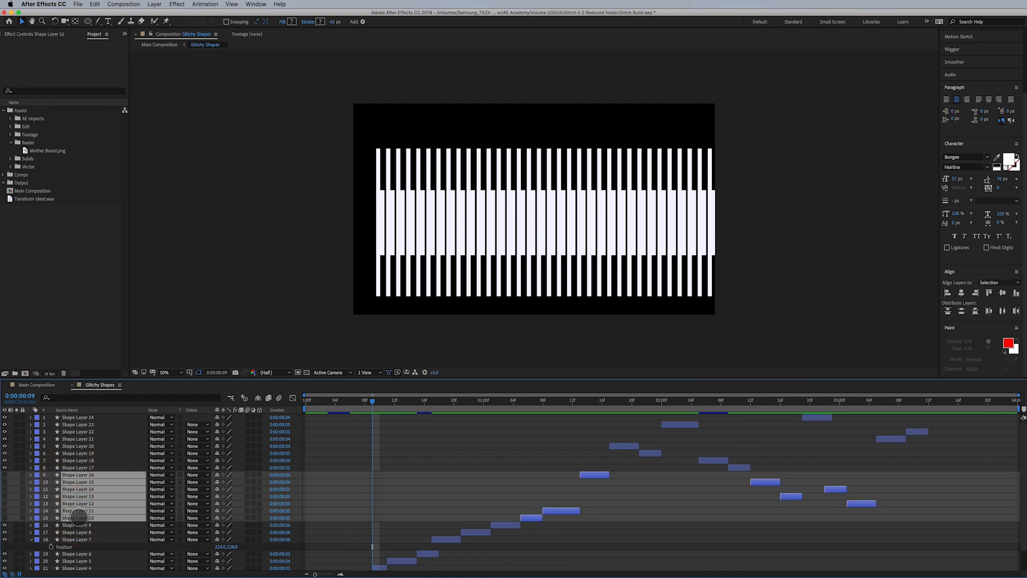
{"action": "key", "text": "Delete"}
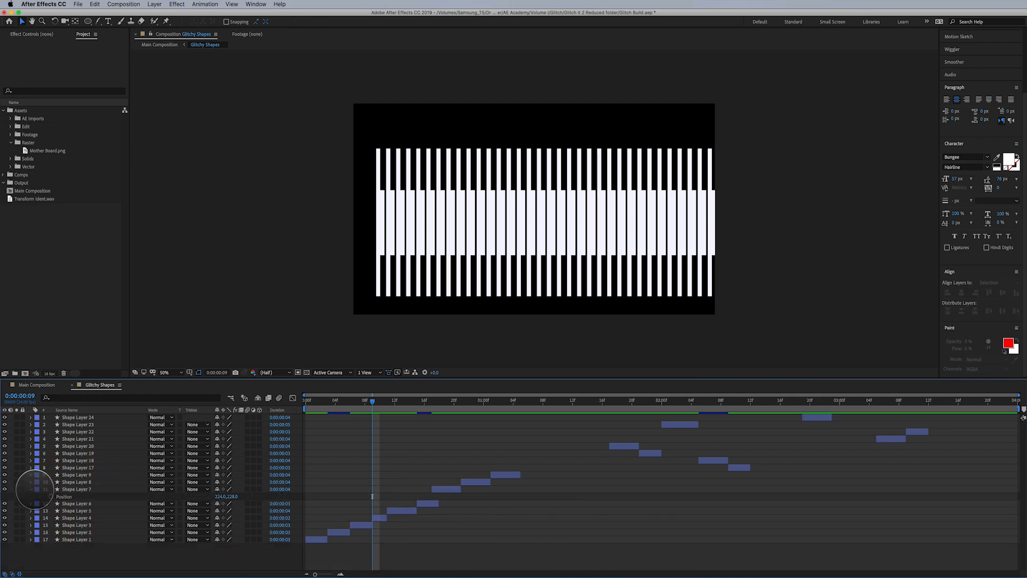
{"action": "left_click", "coordinate": [31, 488]}
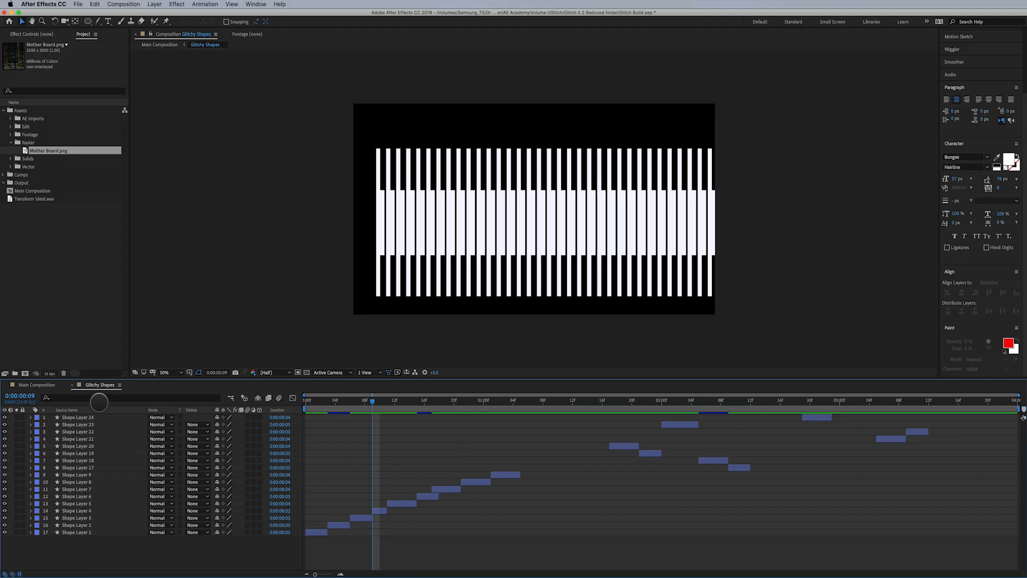
Place Mother Board.png in Main Composition between Glitchy Shapes and Transform Ident.wav
{"action": "left_click", "coordinate": [36, 385]}
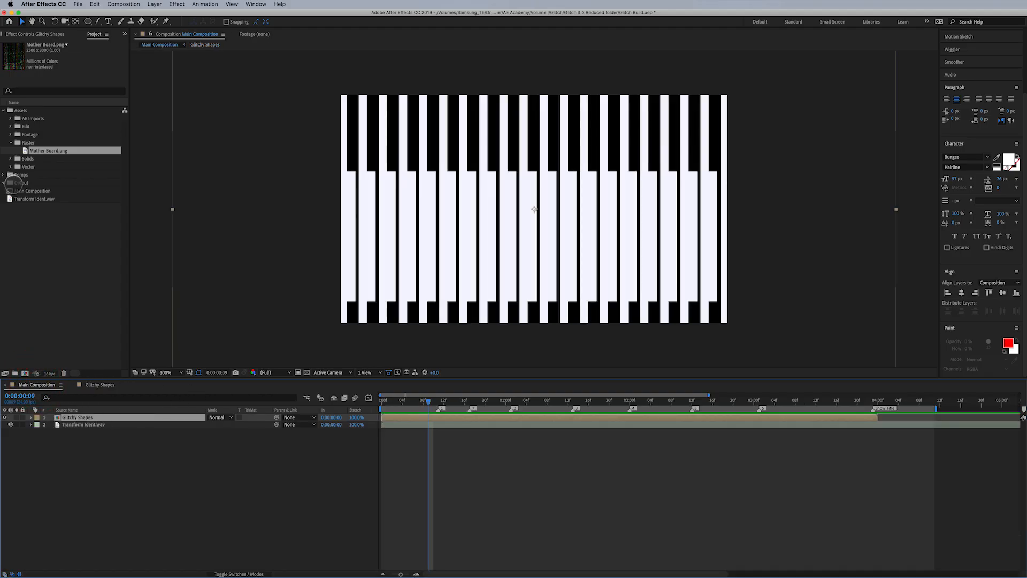
{"action": "left_click_drag", "start_coordinate": [45, 150], "coordinate": [83, 424]}
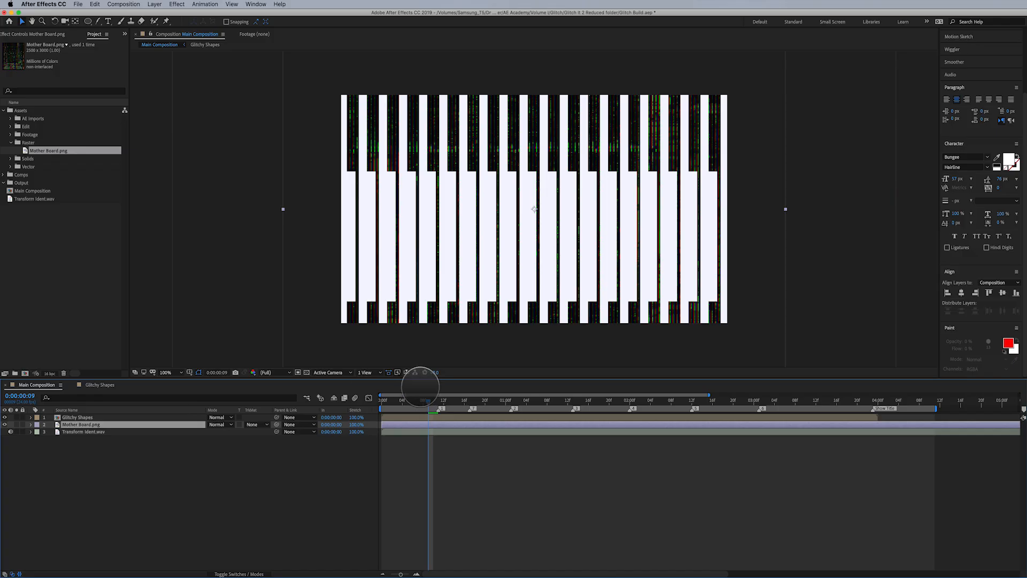
Use Glitchy Shapes as an alpha matte for the Mother Board.png layer and preview the composition
{"action": "left_click", "coordinate": [254, 424]}
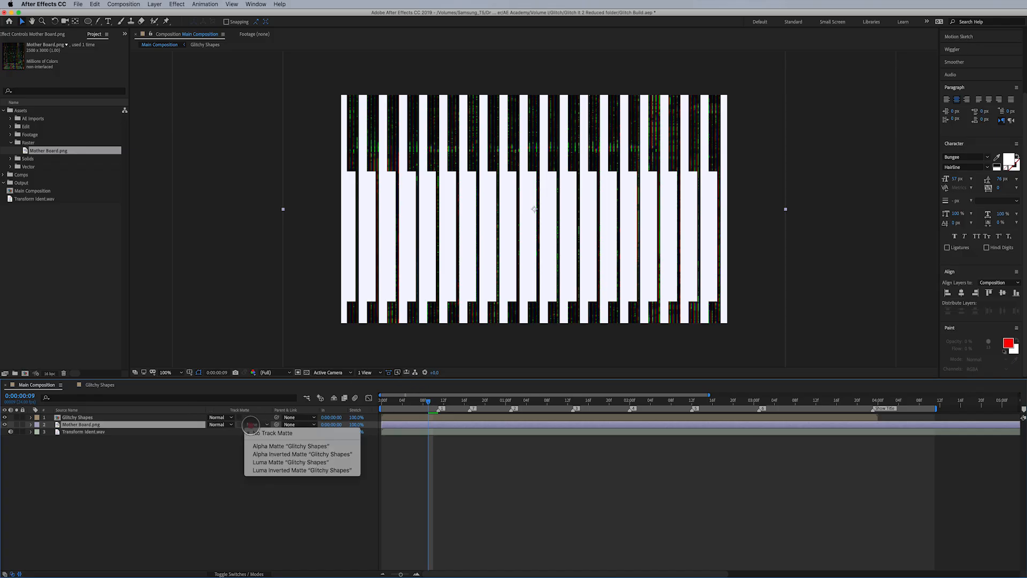
{"action": "left_click", "coordinate": [277, 445]}
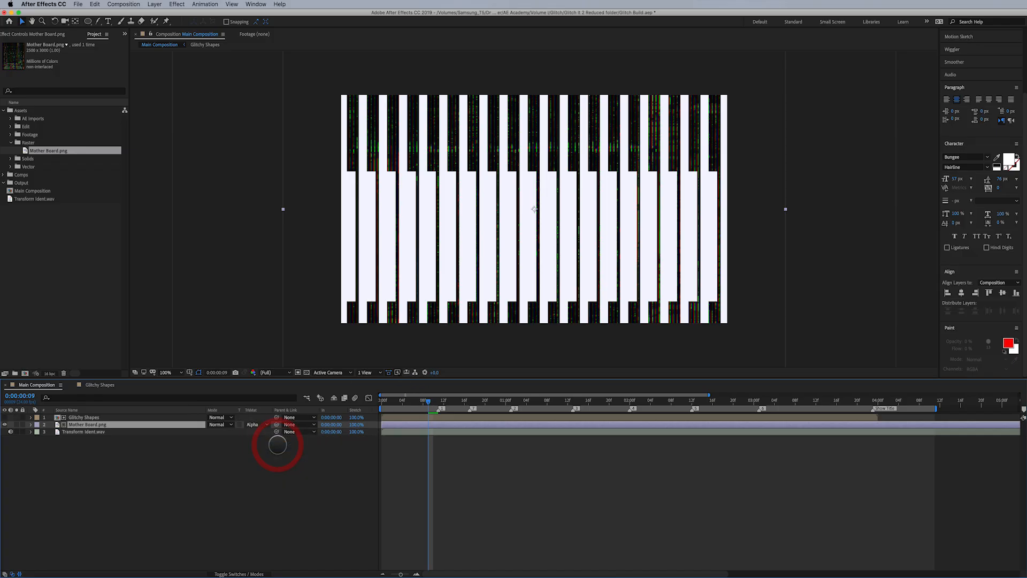
{"action": "left_click_drag", "start_coordinate": [434, 403], "coordinate": [465, 422]}
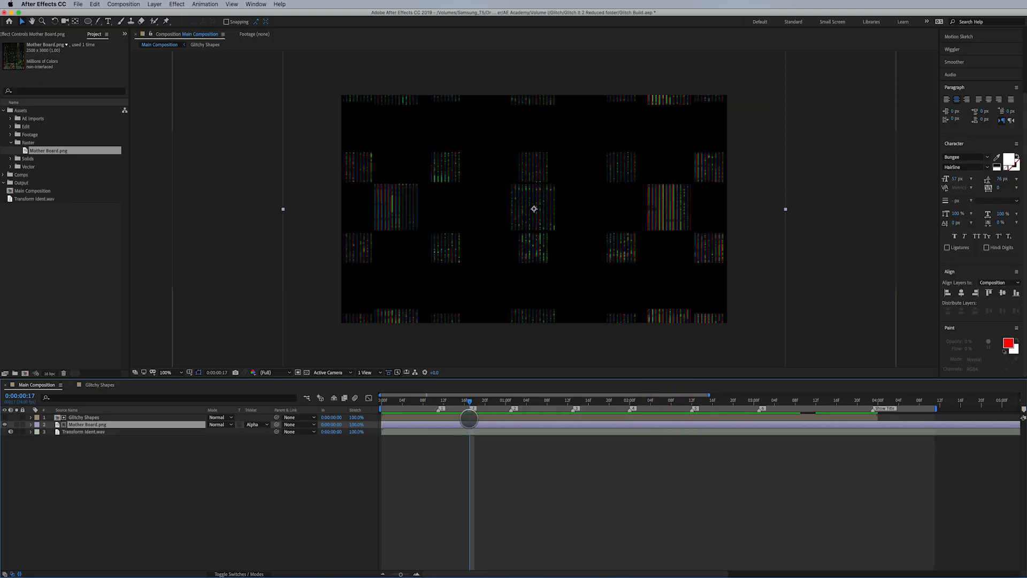
{"action": "key", "text": "space"}
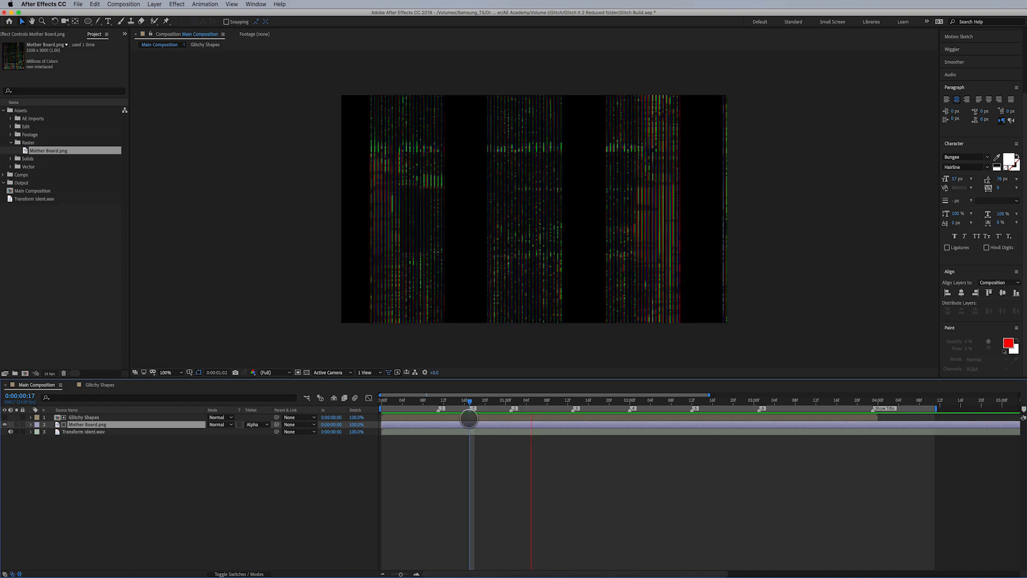
{"action": "key", "text": "space"}
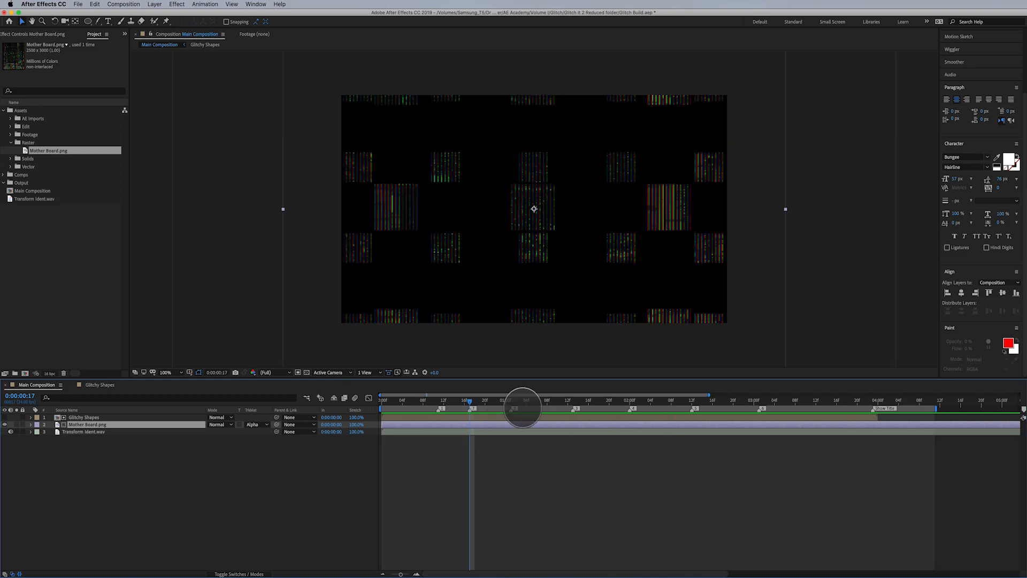
Review the matted animation in Main Composition and park the current time at 0:00:01:01
{"action": "left_click_drag", "start_coordinate": [560, 399], "coordinate": [467, 405]}
{"action": "key", "text": "space"}
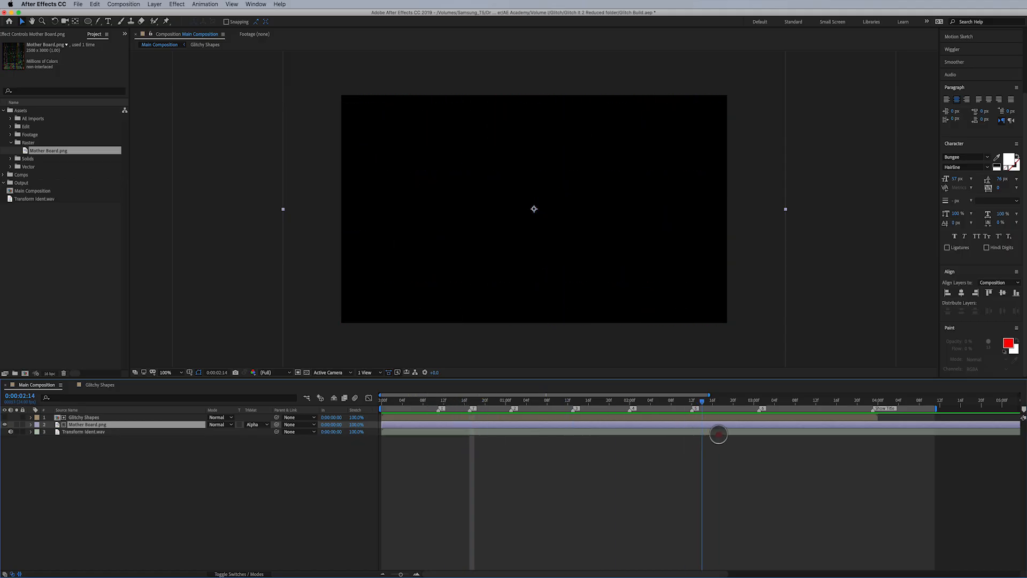
{"action": "left_click_drag", "start_coordinate": [605, 441], "coordinate": [492, 431]}
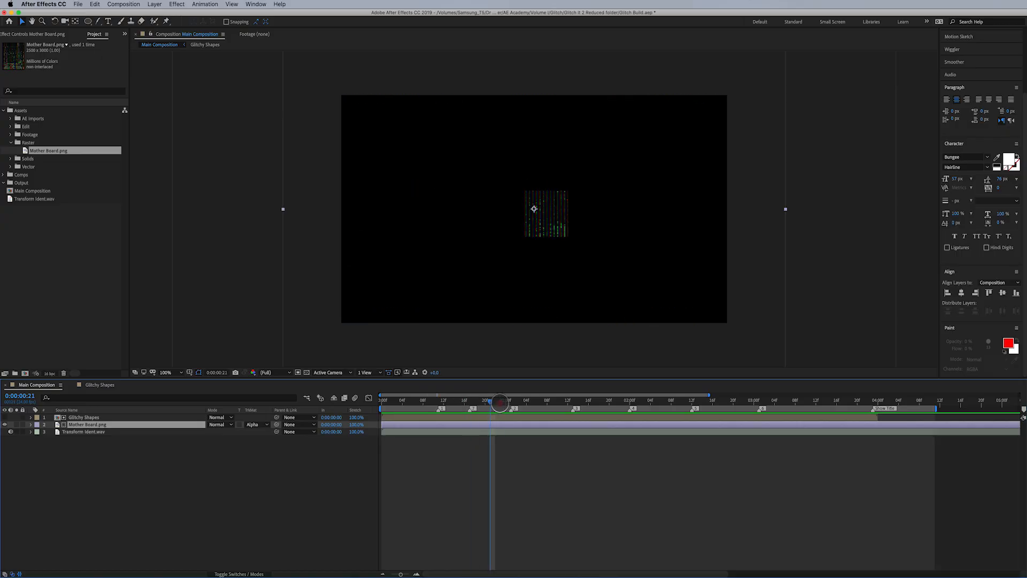
{"action": "left_click_drag", "start_coordinate": [505, 401], "coordinate": [509, 403]}
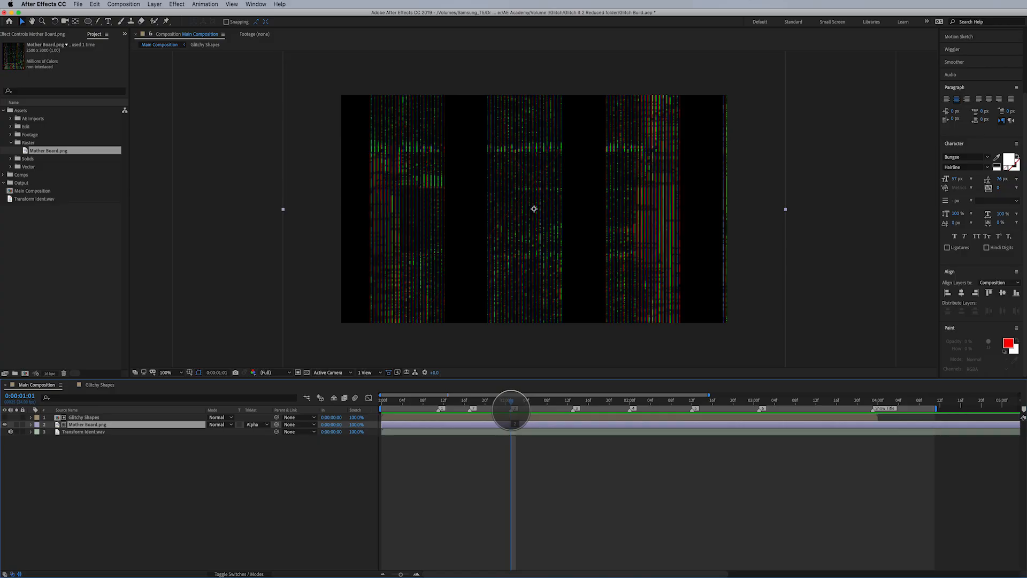
Create a new shape layer above Glitchy Shapes and add a frame-filling ellipse to it
{"action": "left_click", "coordinate": [154, 4]}
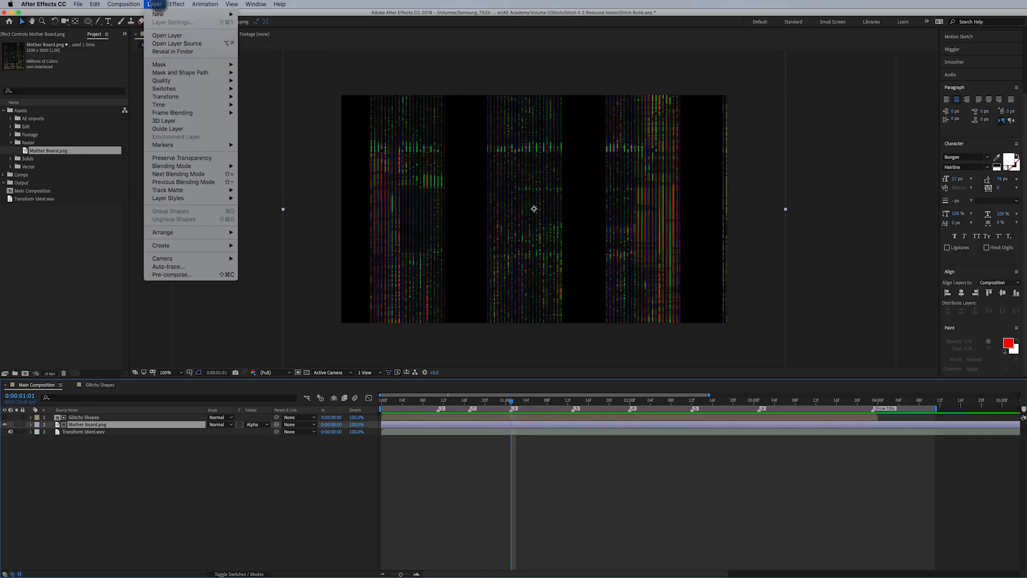
{"action": "left_click", "coordinate": [130, 416]}
{"action": "left_click", "coordinate": [128, 417]}
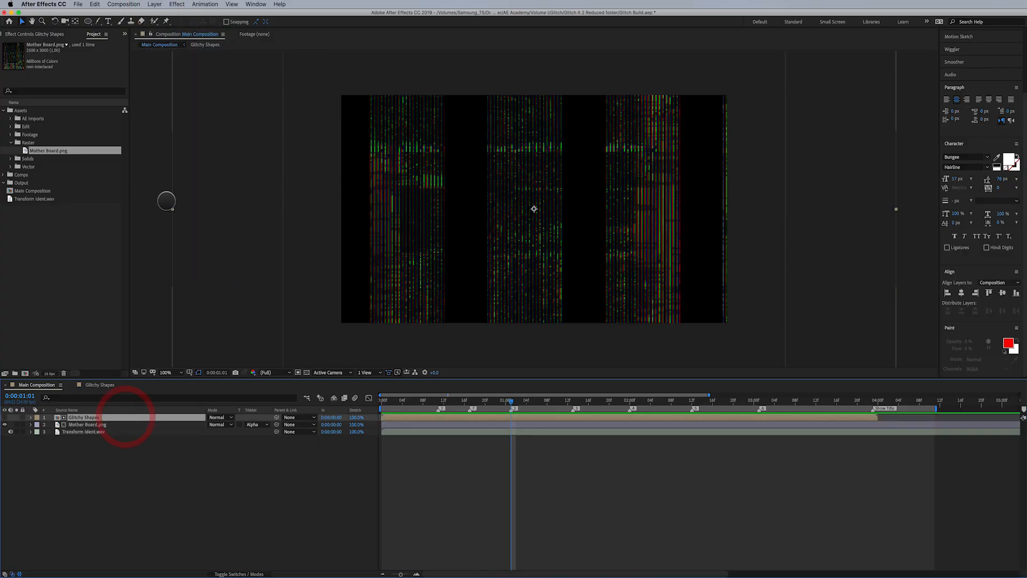
{"action": "left_click", "coordinate": [156, 4]}
{"action": "mouse_move", "coordinate": [161, 13]}
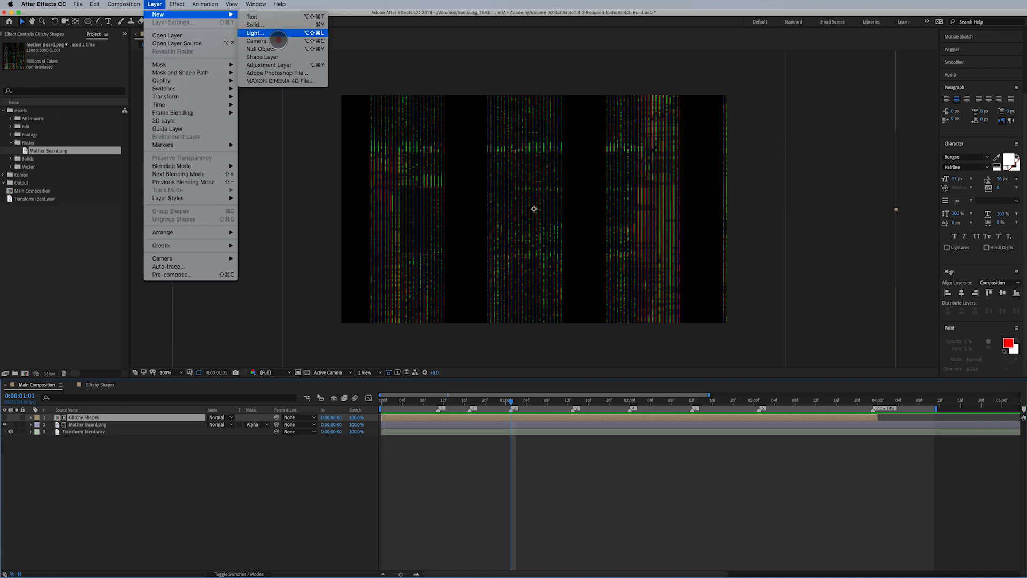
{"action": "left_click", "coordinate": [281, 56]}
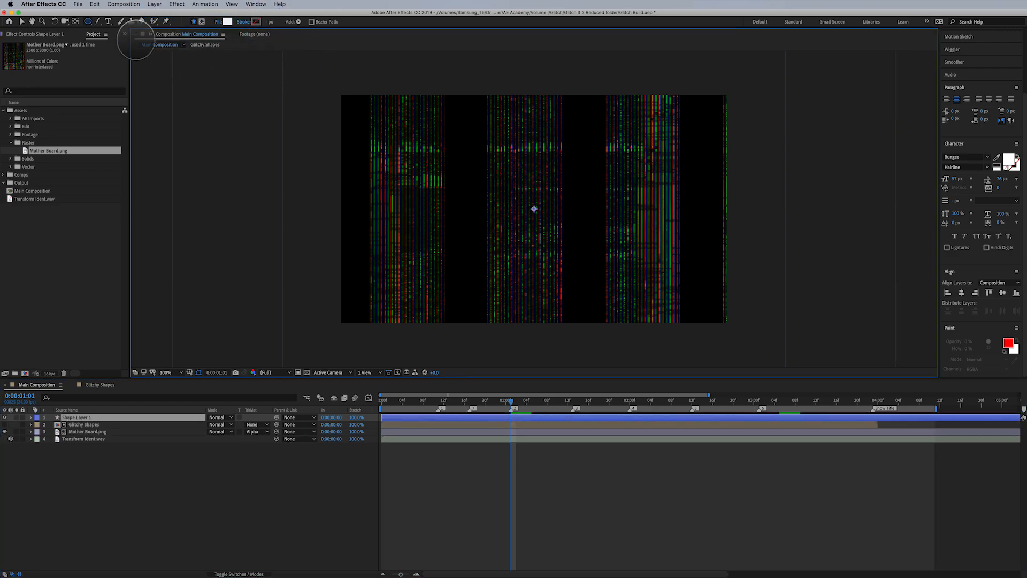
{"action": "double_click", "coordinate": [89, 22]}
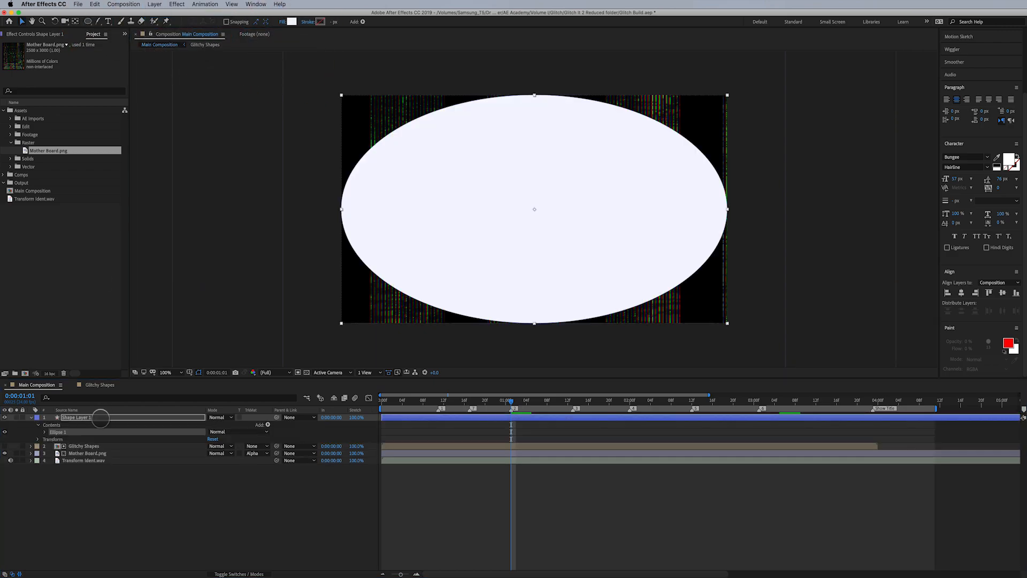
Set the Ellipse Path 1 size in Shape Layer 1 to 300 by 300
{"action": "left_click", "coordinate": [44, 431]}
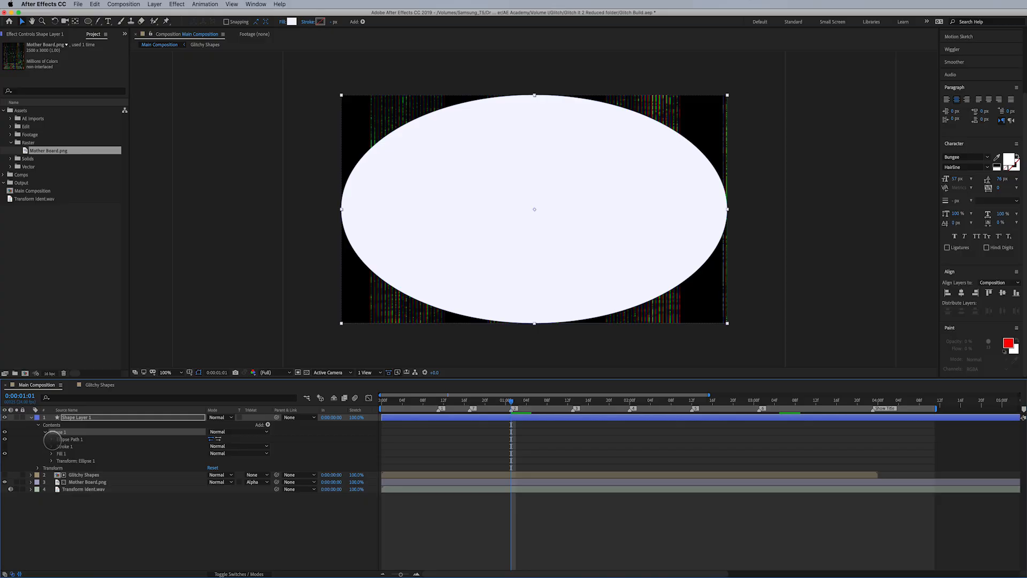
{"action": "left_click", "coordinate": [51, 439]}
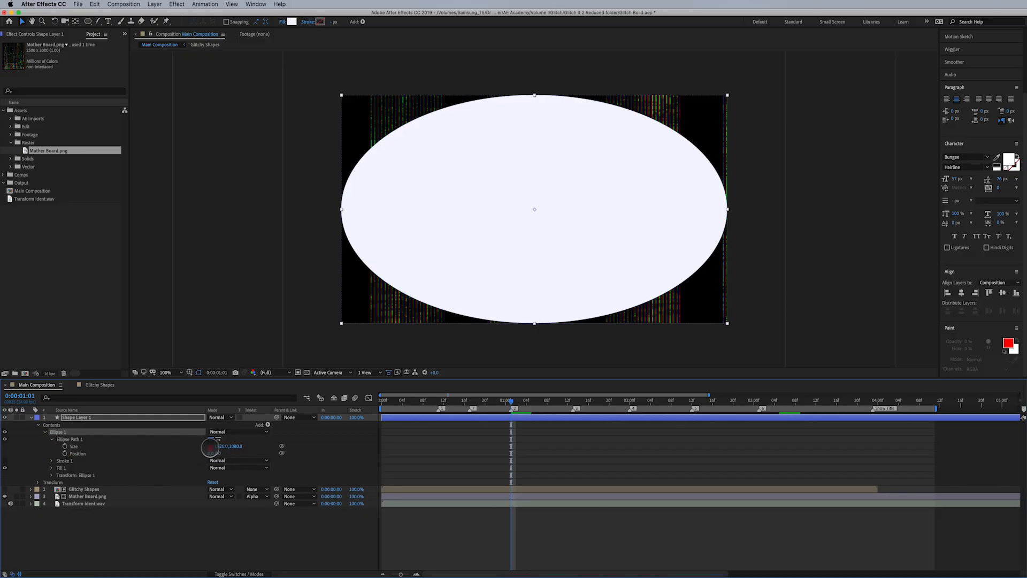
{"action": "left_click", "coordinate": [221, 446]}
{"action": "type", "text": "200"}
{"action": "key", "text": "Tab"}
{"action": "key", "text": "Return"}
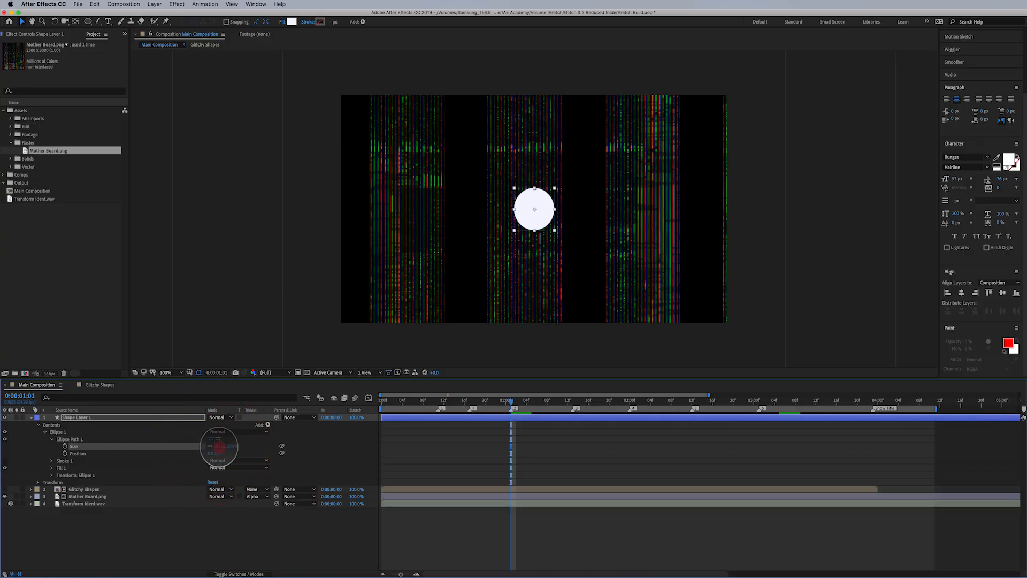
{"action": "left_click", "coordinate": [219, 445]}
{"action": "key", "text": "Return"}
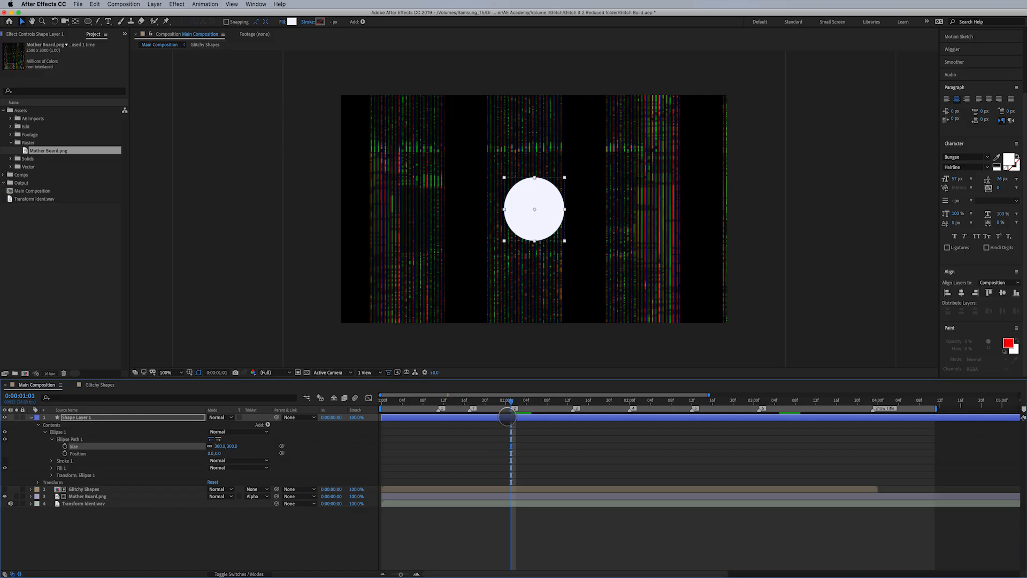
Trim Shape Layer 1's start to 0:00:01:01 and keyframe its scale at 50% there
{"action": "left_click_drag", "start_coordinate": [381, 417], "coordinate": [511, 417]}
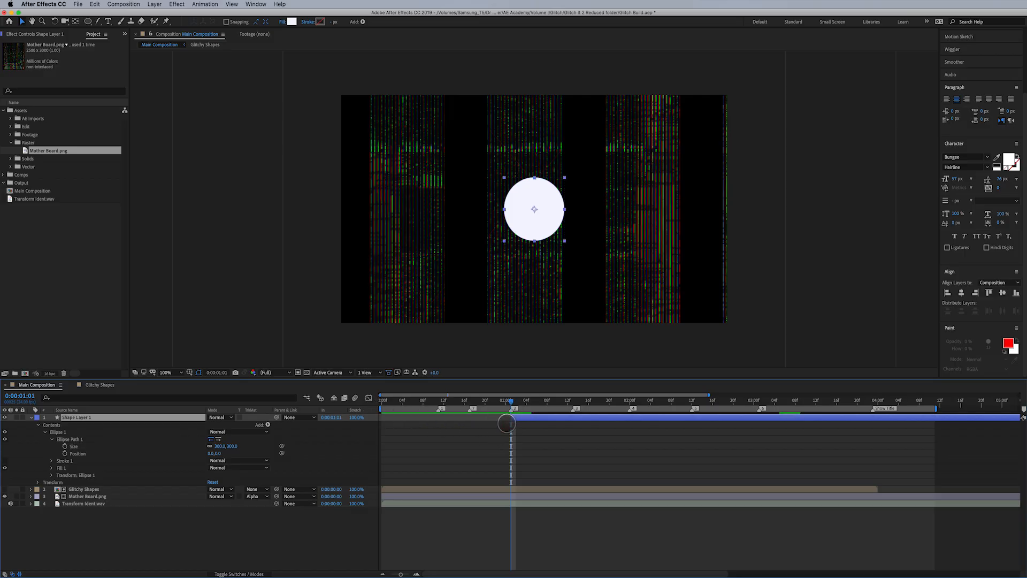
{"action": "key", "text": "s"}
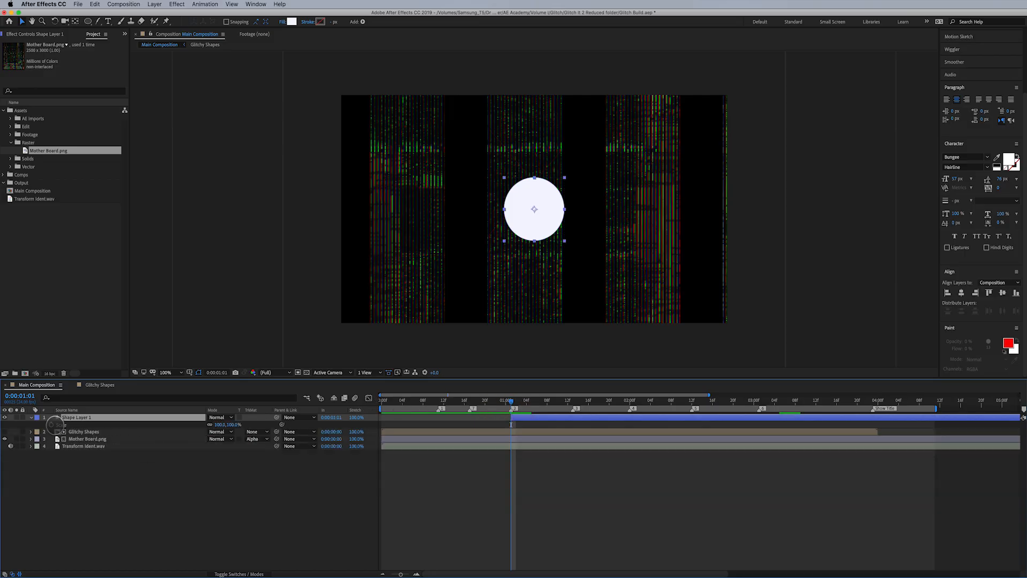
{"action": "left_click", "coordinate": [219, 424]}
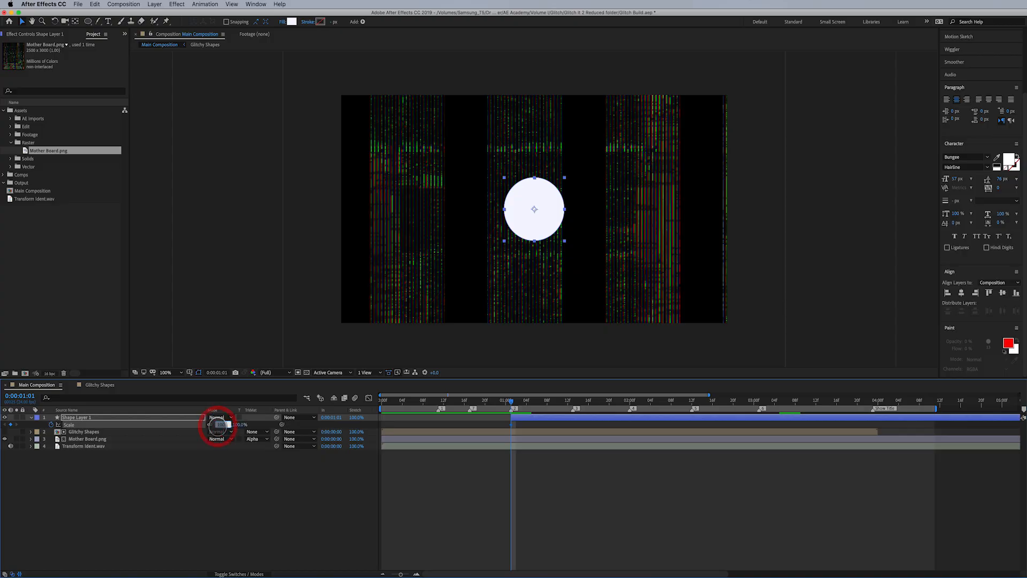
{"action": "type", "text": "50"}
{"action": "key", "text": "Return"}
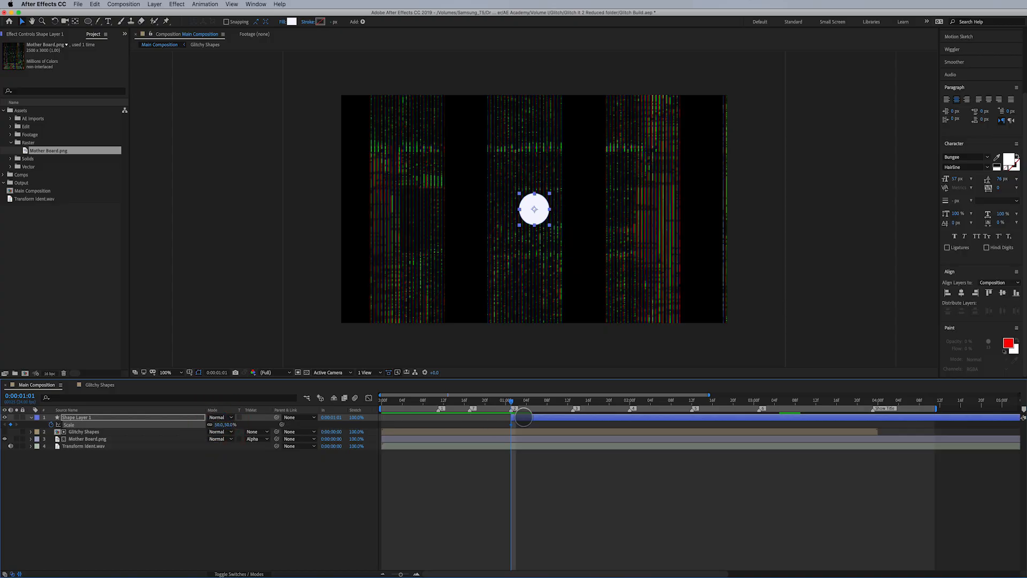
Add a scale keyframe of 183% to Shape Layer 1 at 0:00:01:13
{"action": "left_click", "coordinate": [529, 402]}
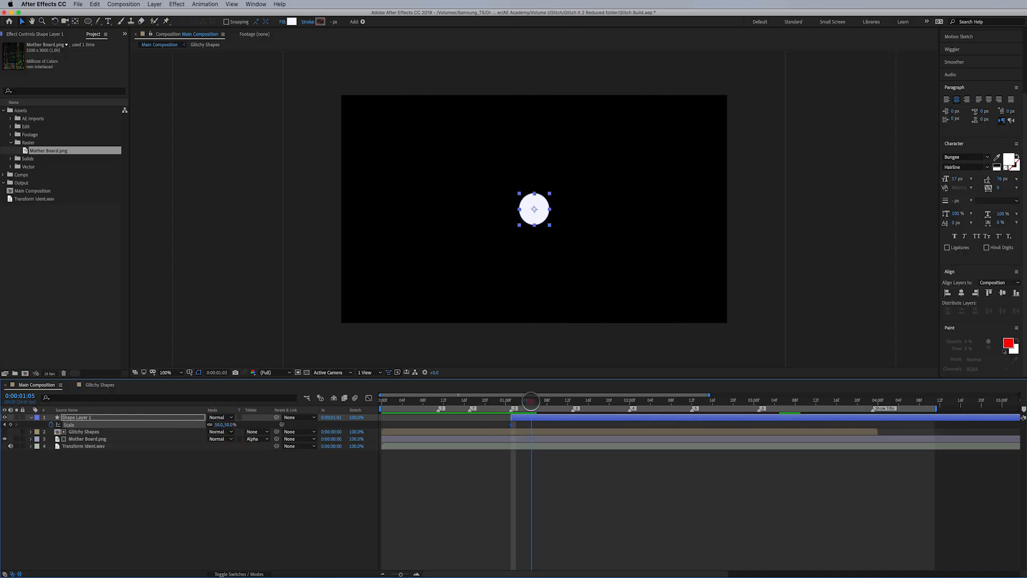
{"action": "left_click_drag", "start_coordinate": [532, 400], "coordinate": [575, 406]}
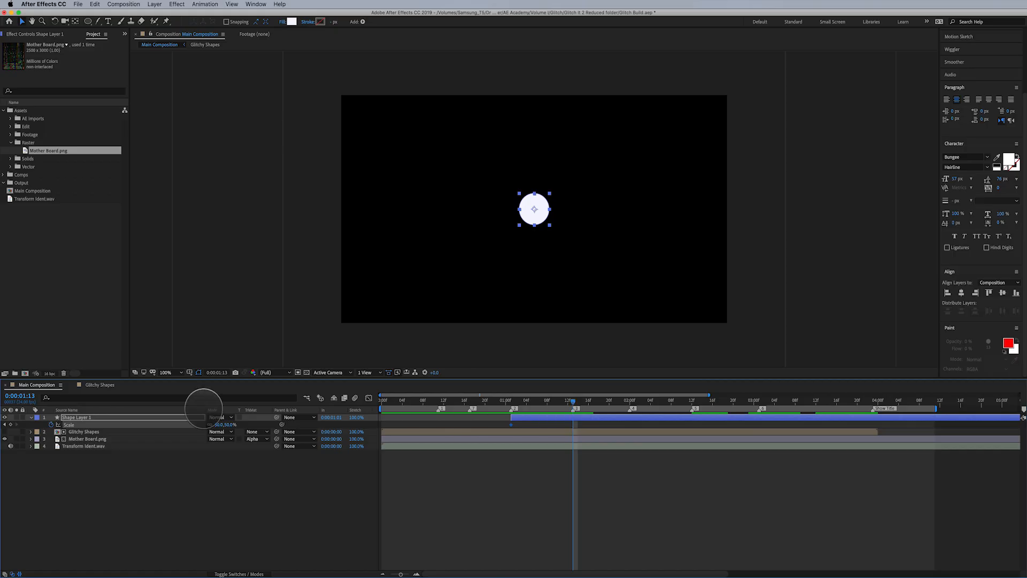
{"action": "left_click_drag", "start_coordinate": [229, 425], "coordinate": [289, 424]}
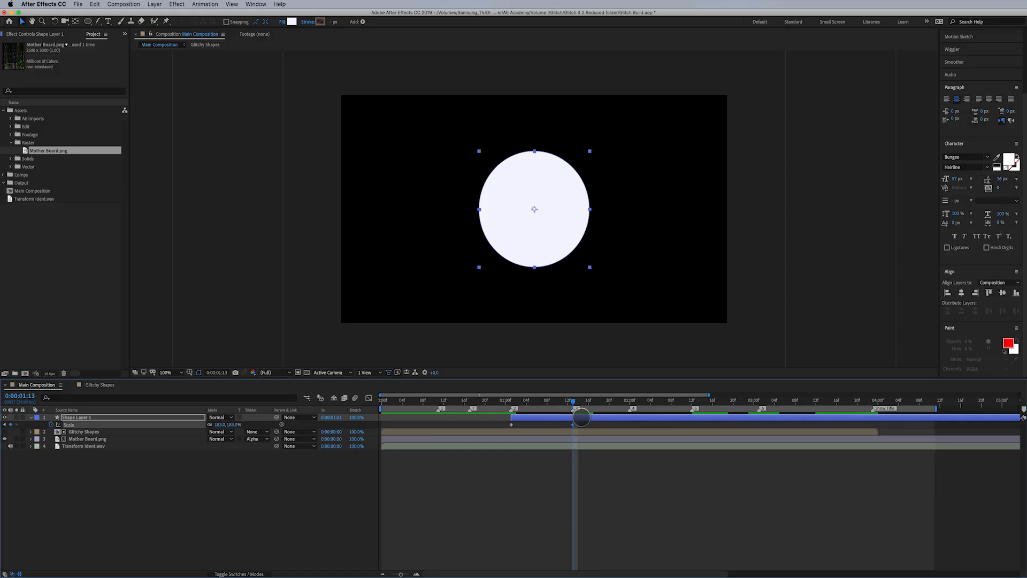
Trim Shape Layer 1's end to 0:00:01:13 and save the project
{"action": "key", "text": "alt+bracketright"}
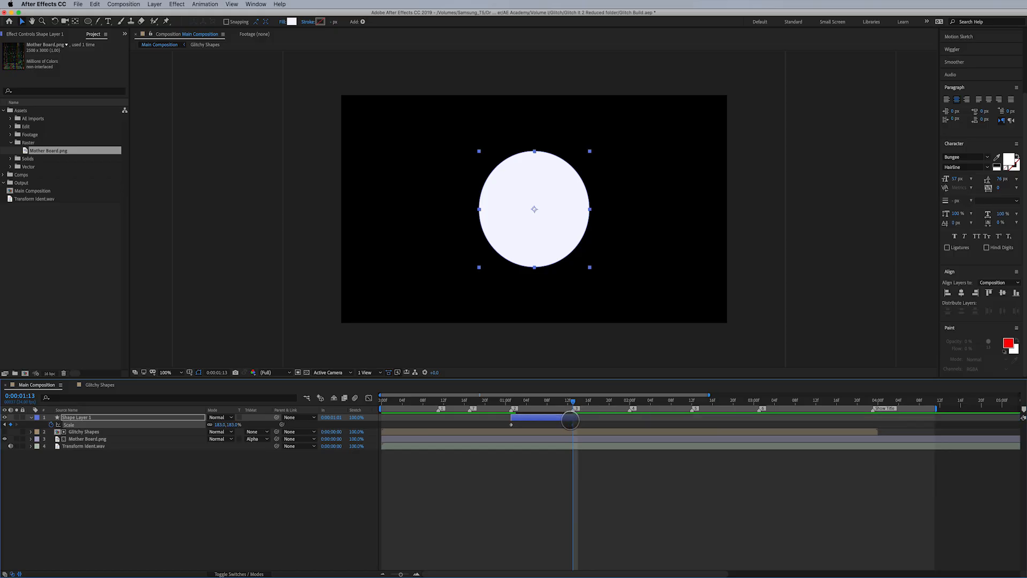
{"action": "mouse_move", "coordinate": [559, 402]}
{"action": "left_mouse_down"}
{"action": "mouse_move", "coordinate": [507, 403]}
{"action": "mouse_move", "coordinate": [551, 410]}
{"action": "left_mouse_up"}
{"action": "key", "text": "super+s"}
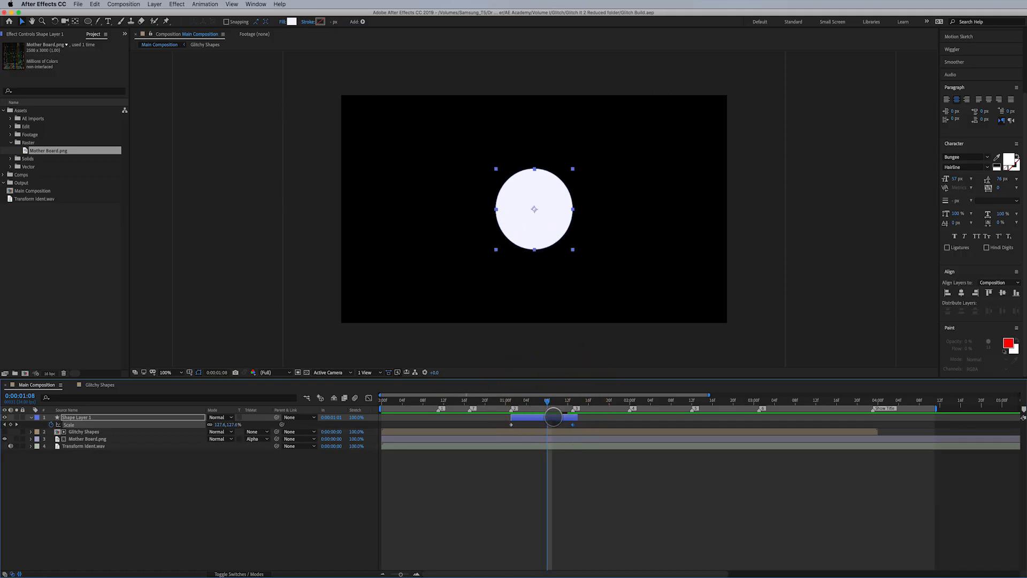
Search the effects library for "strobe" and locate the Strobe Light effect
{"action": "left_click", "coordinate": [552, 416]}
{"action": "left_click", "coordinate": [971, 87]}
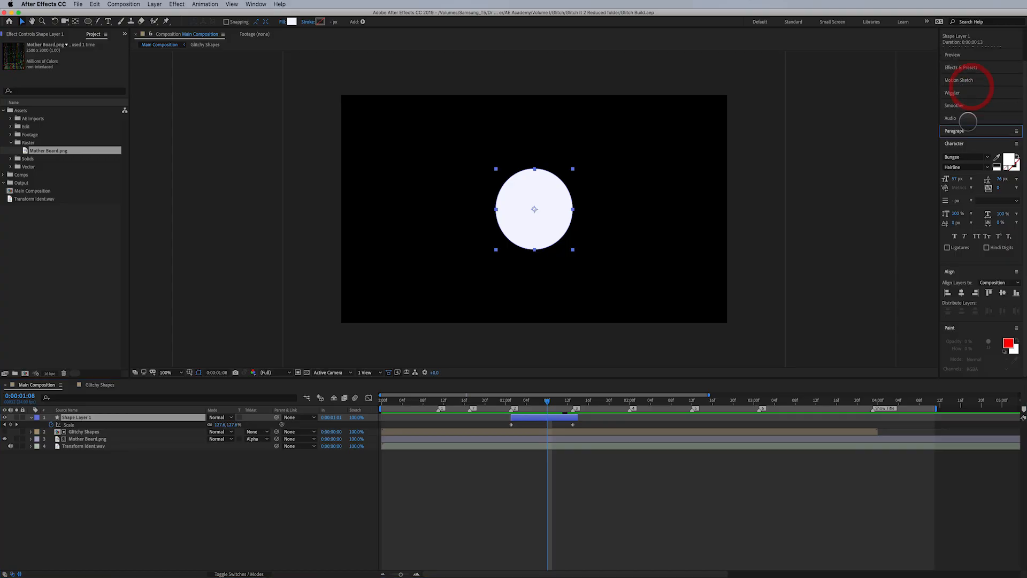
{"action": "left_click", "coordinate": [967, 143]}
{"action": "left_click", "coordinate": [974, 105]}
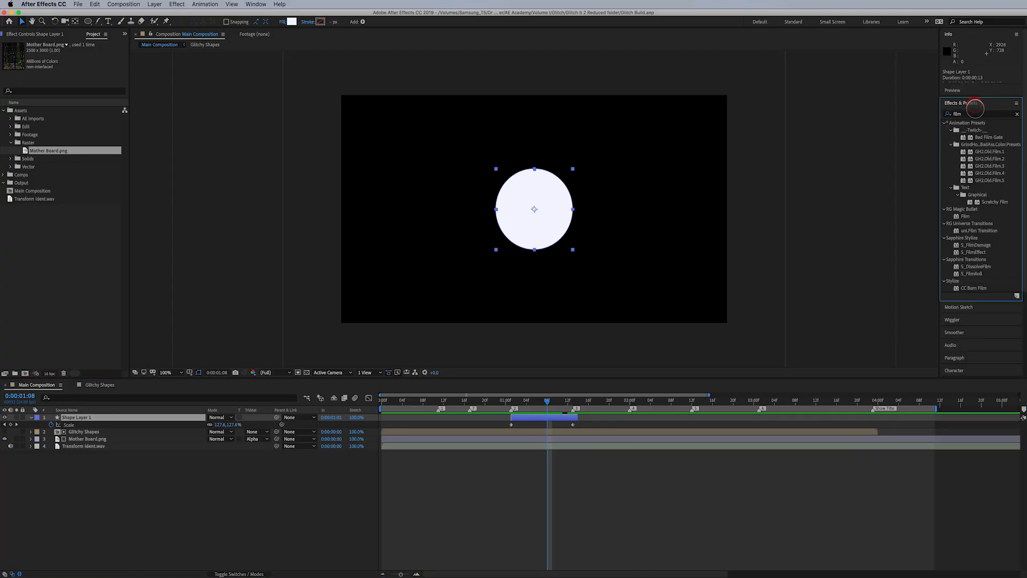
{"action": "left_click", "coordinate": [971, 113]}
{"action": "type", "text": "strobe"}
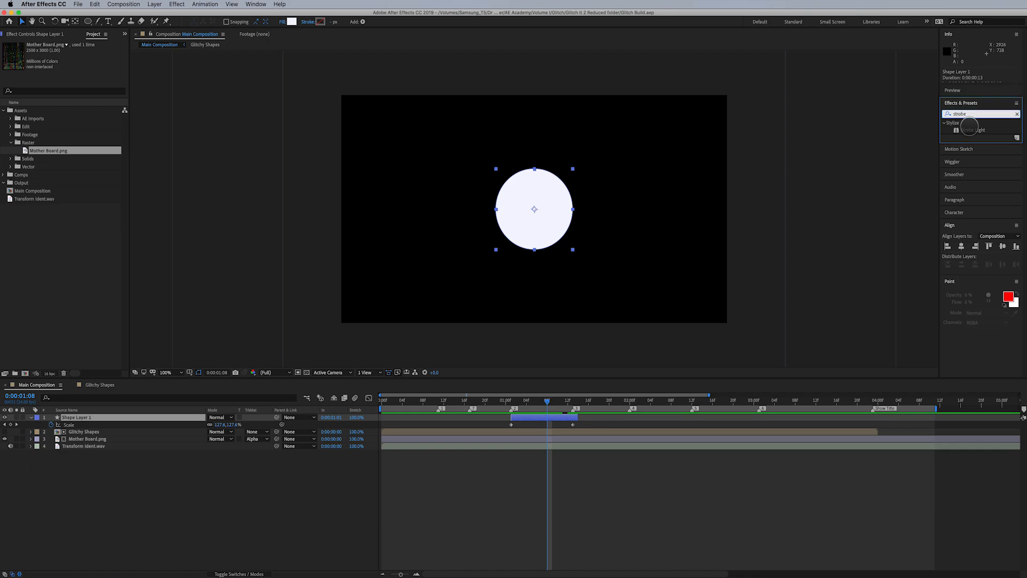
{"action": "left_click", "coordinate": [970, 130]}
Apply the Stylize effect Strobe Light to Shape Layer 1 and play back Main Composition
{"action": "left_click", "coordinate": [112, 417]}
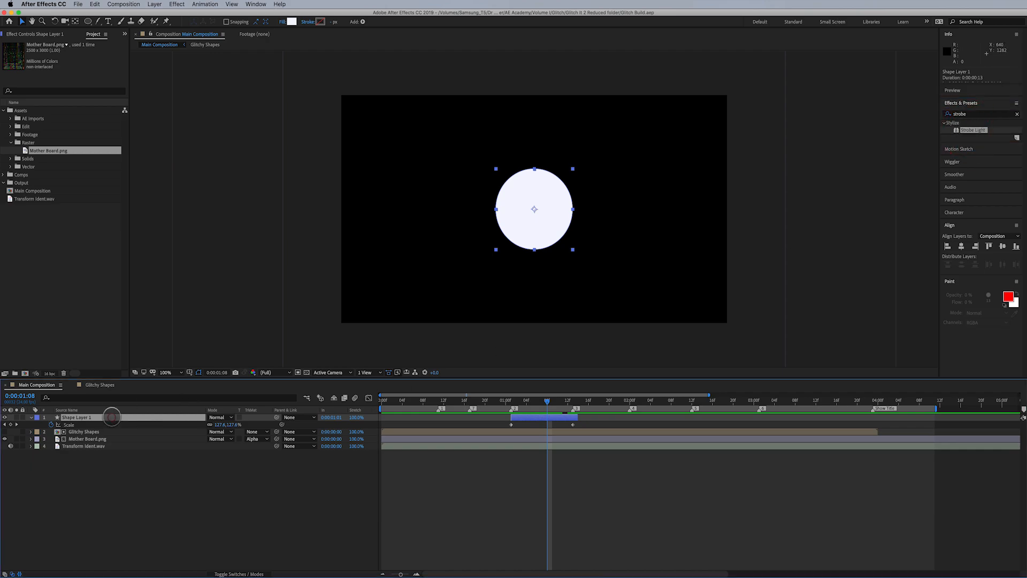
{"action": "left_click", "coordinate": [176, 4]}
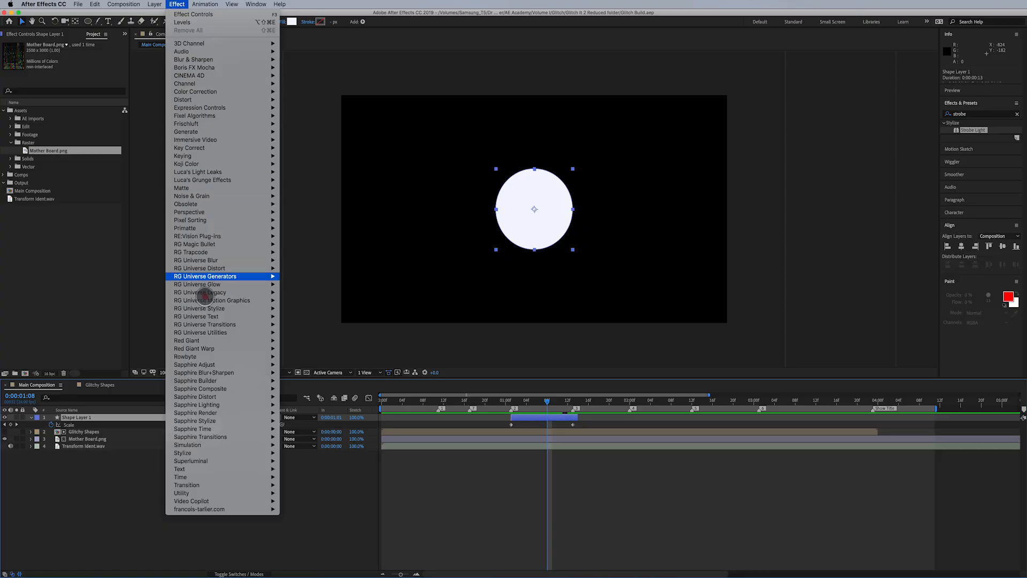
{"action": "mouse_move", "coordinate": [211, 452]}
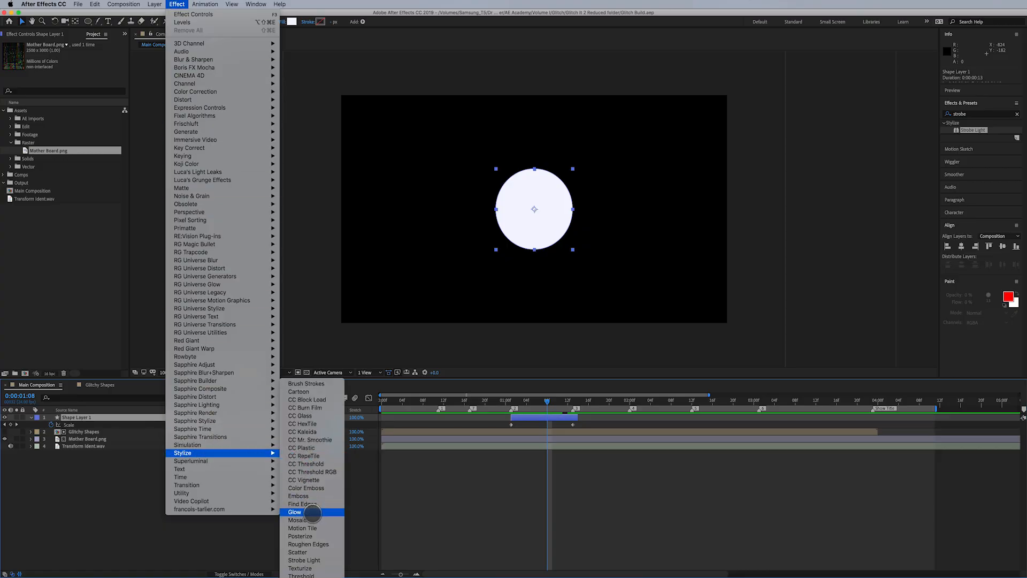
{"action": "left_click", "coordinate": [320, 559]}
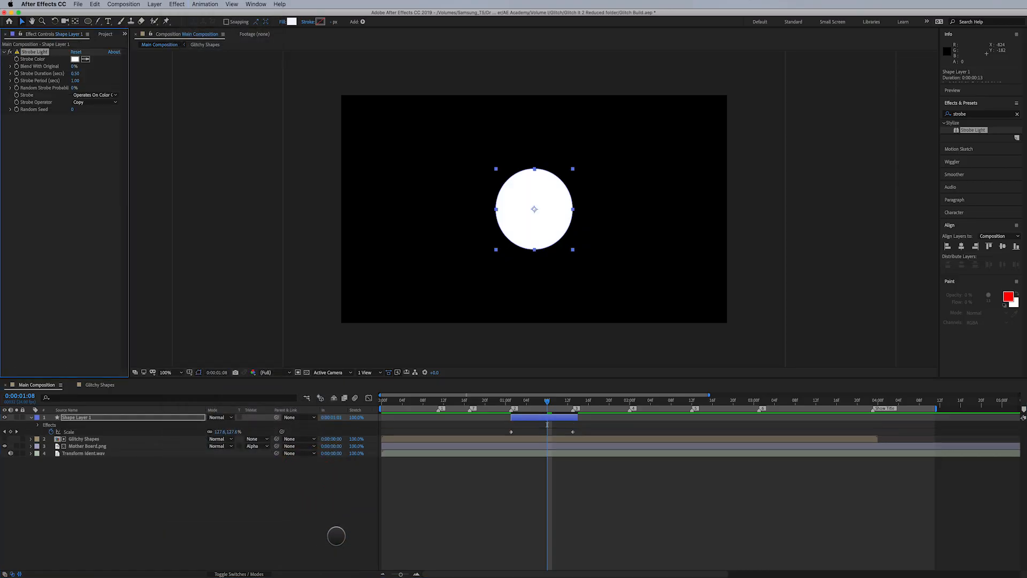
{"action": "key", "text": "space"}
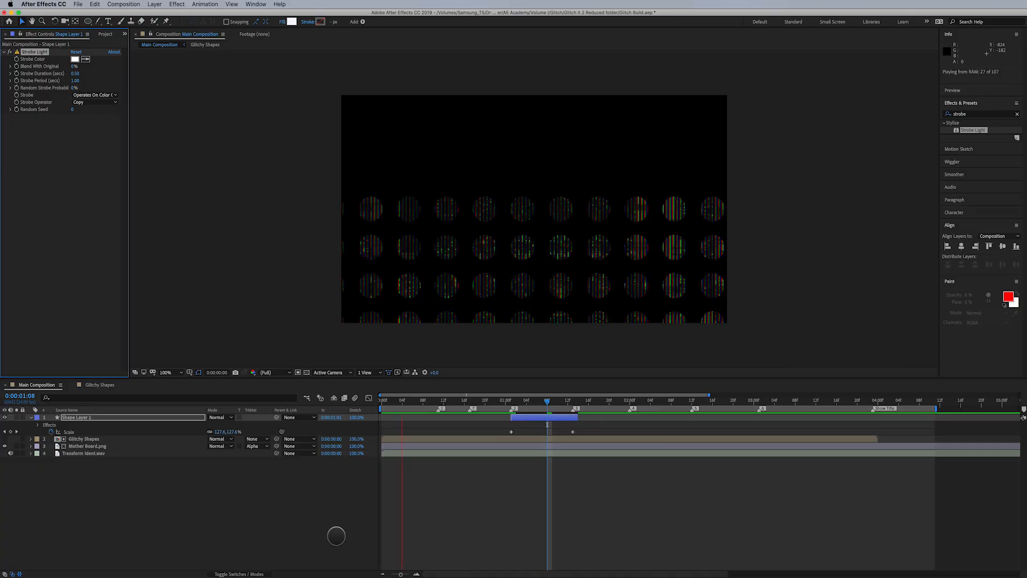
{"action": "key", "text": "space"}
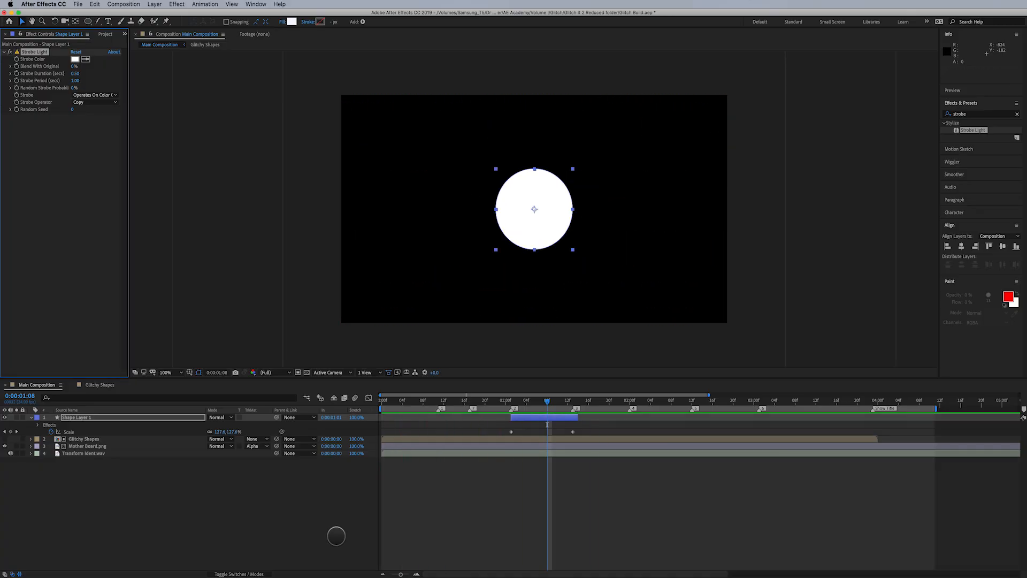
Set the Strobe Light duration to 0.05 seconds, the period to 0.15 seconds, and the strobe type to make the layer transparent
{"action": "left_click_drag", "start_coordinate": [547, 402], "coordinate": [543, 402]}
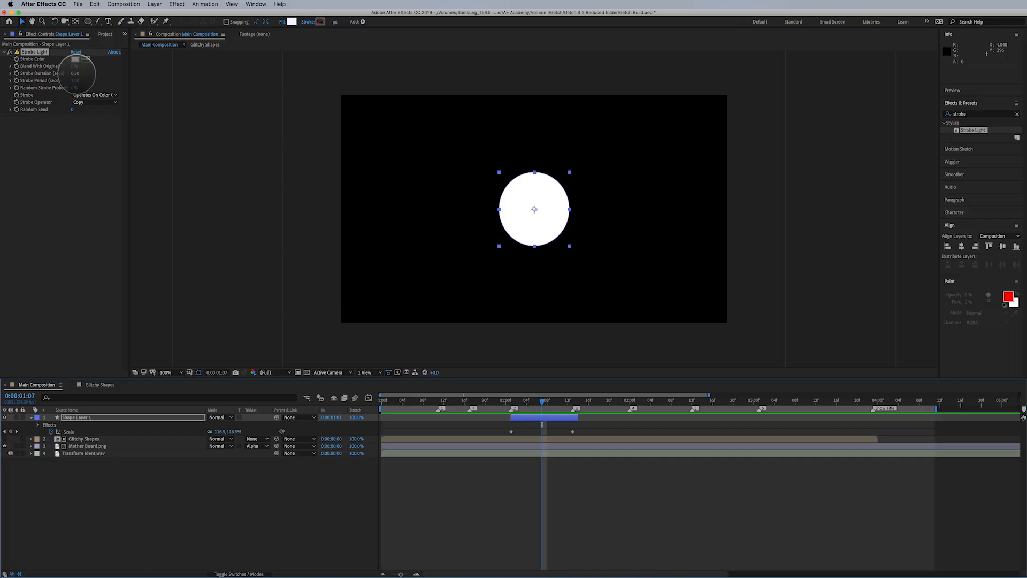
{"action": "left_click", "coordinate": [76, 73]}
{"action": "mouse_move", "coordinate": [76, 76]}
{"action": "left_mouse_down"}
{"action": "mouse_move", "coordinate": [80, 94]}
{"action": "mouse_move", "coordinate": [77, 85]}
{"action": "left_mouse_up"}
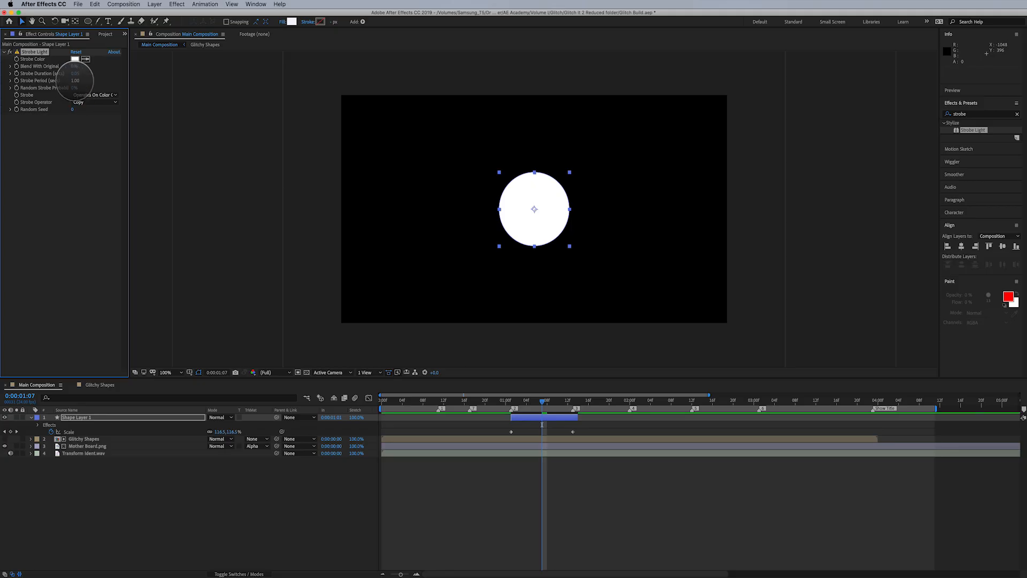
{"action": "left_click_drag", "start_coordinate": [75, 82], "coordinate": [72, 96]}
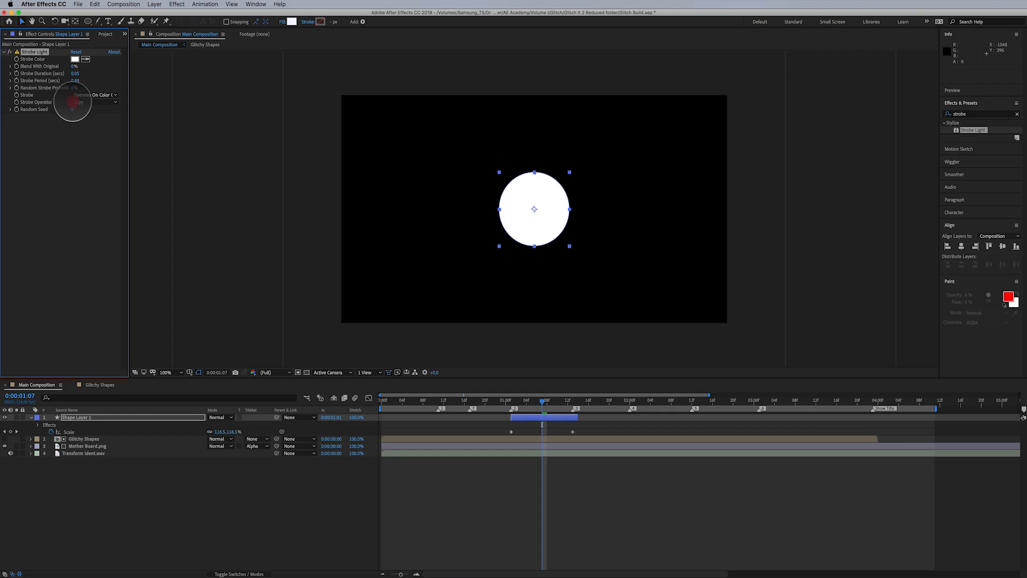
{"action": "left_click_drag", "start_coordinate": [72, 101], "coordinate": [108, 112]}
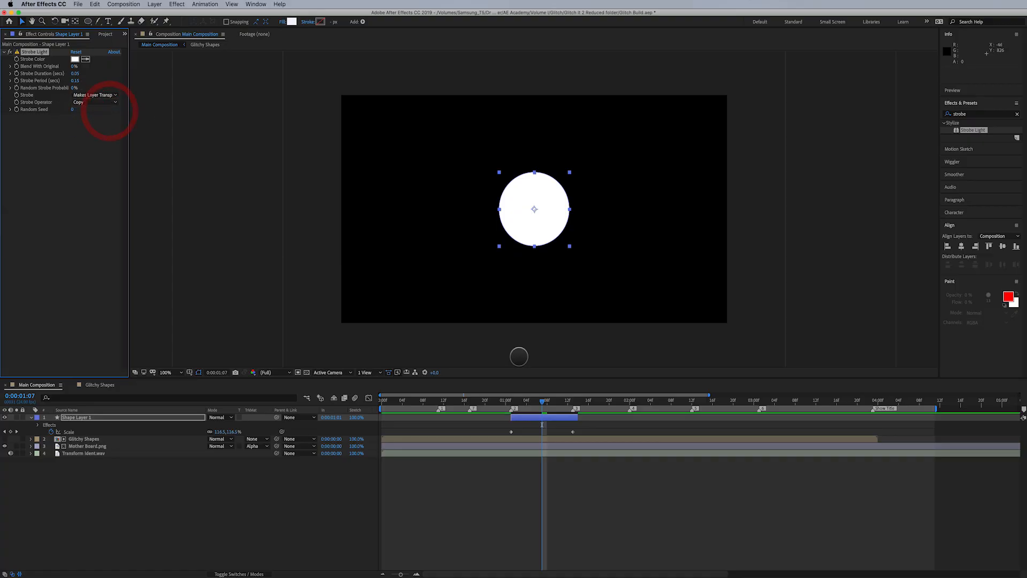
Play back Main Composition around the circle's growth to preview the strobe timing
{"action": "key", "text": "space"}
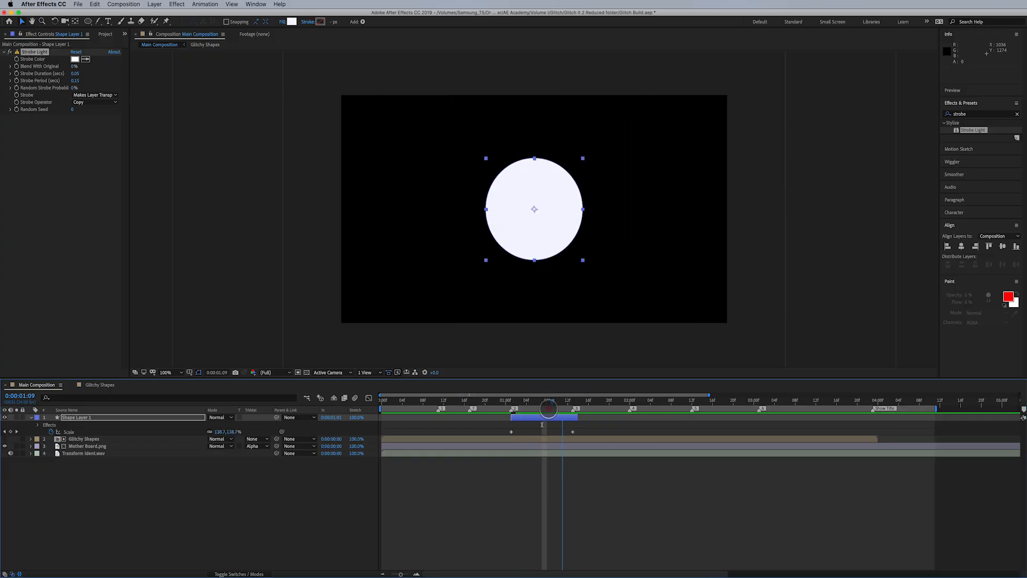
{"action": "key", "text": "space"}
{"action": "key", "text": "space"}
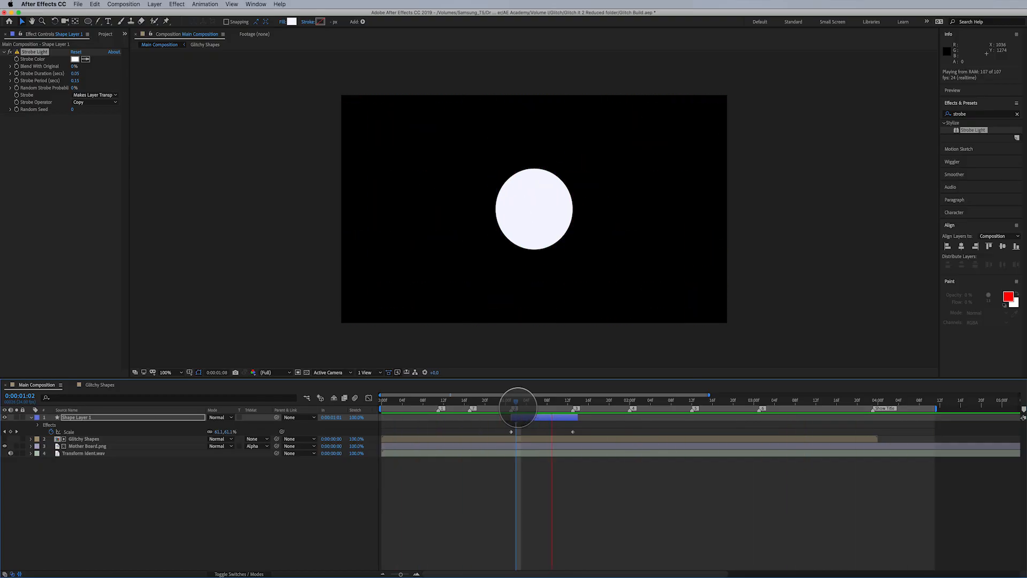
{"action": "key", "text": "space"}
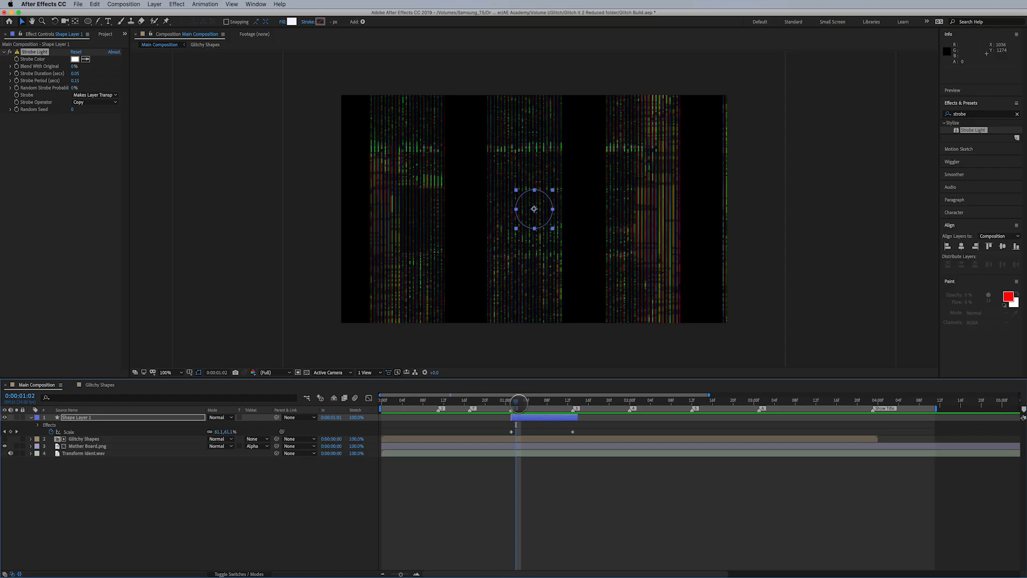
At 0:00:01:04, set Shape Layer 1's blending mode to Hard Light
{"action": "mouse_move", "coordinate": [519, 402]}
{"action": "left_mouse_down"}
{"action": "mouse_move", "coordinate": [562, 404]}
{"action": "mouse_move", "coordinate": [527, 408]}
{"action": "left_mouse_up"}
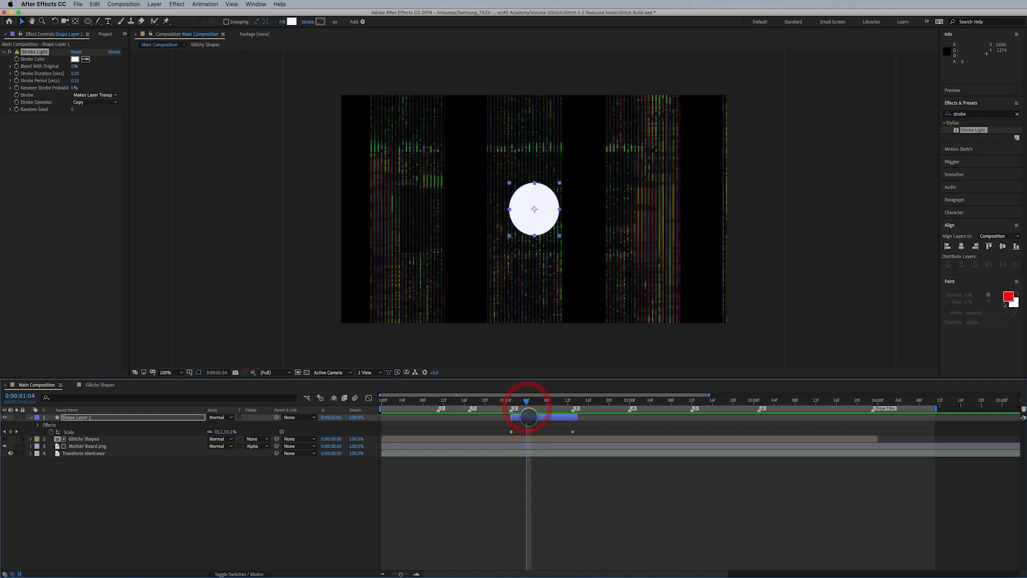
{"action": "left_click", "coordinate": [528, 417]}
{"action": "left_click", "coordinate": [216, 417]}
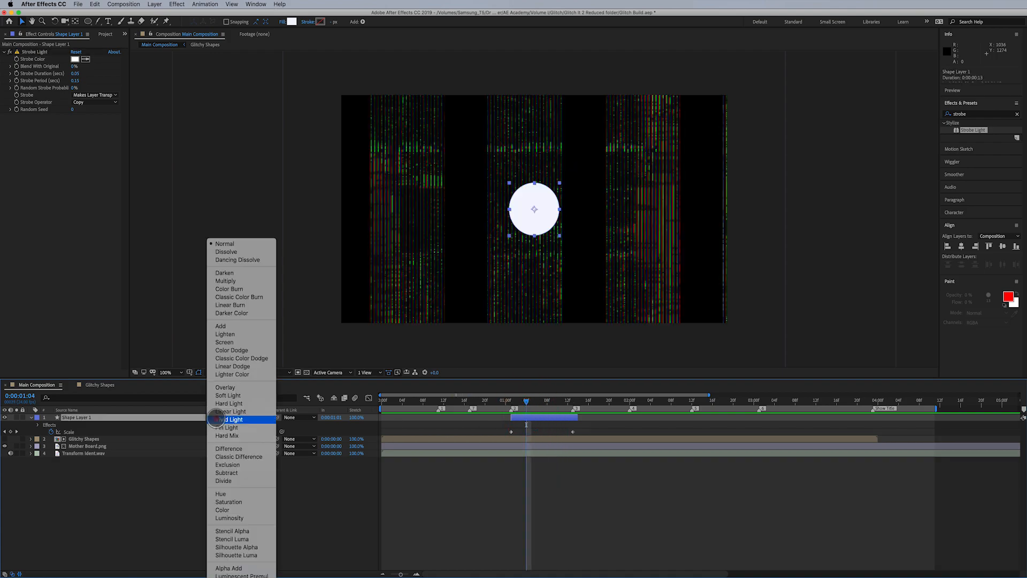
{"action": "left_click", "coordinate": [230, 403]}
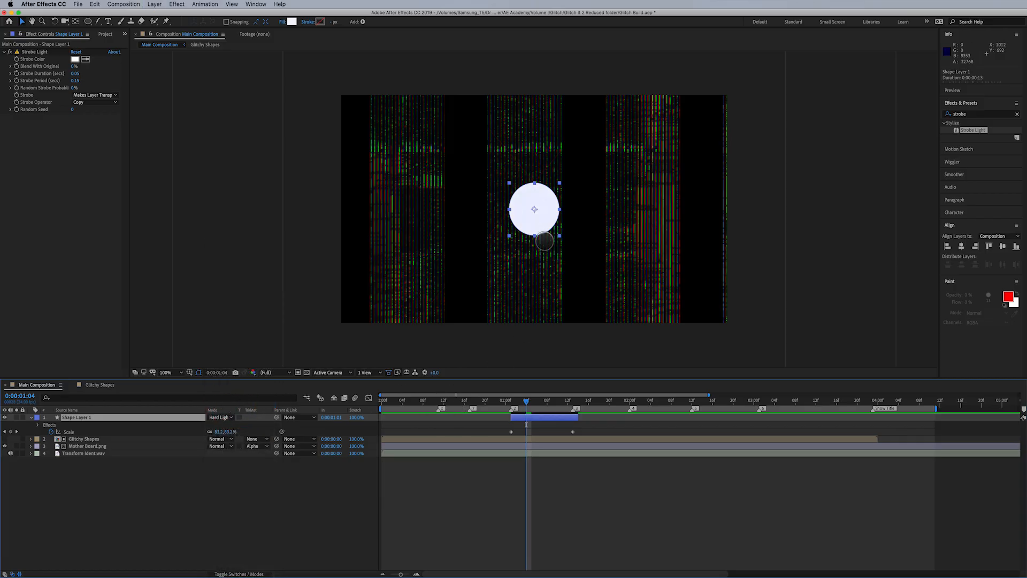
Examine the circle up close, undoing and redoing the Hard Light blending to compare it with Normal
{"action": "scroll", "coordinate": [543, 241], "scroll_direction": "up", "scroll_amount": 2}
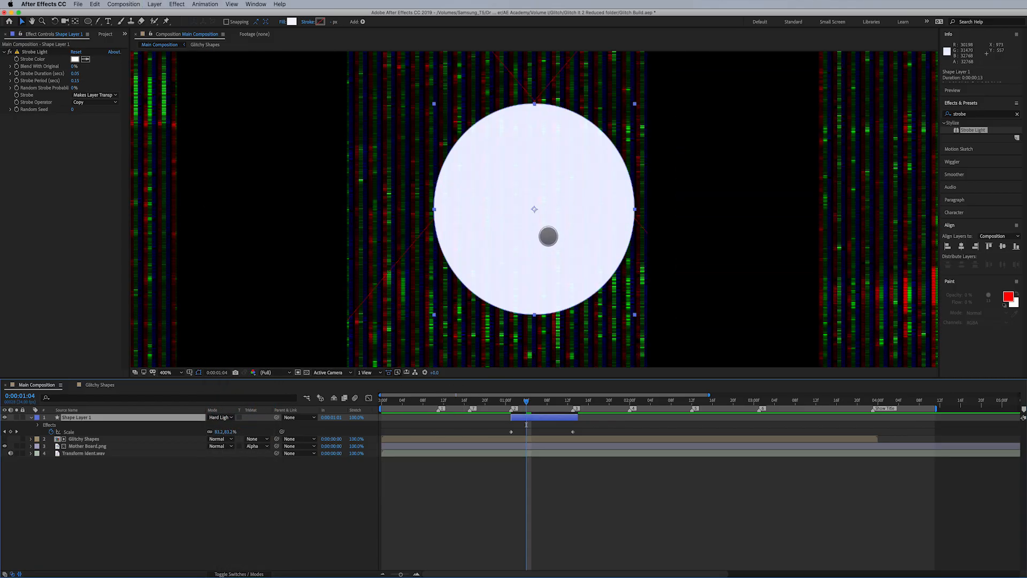
{"action": "scroll", "coordinate": [555, 262], "scroll_direction": "down", "scroll_amount": 1}
{"action": "scroll", "coordinate": [556, 263], "scroll_direction": "up", "scroll_amount": 1}
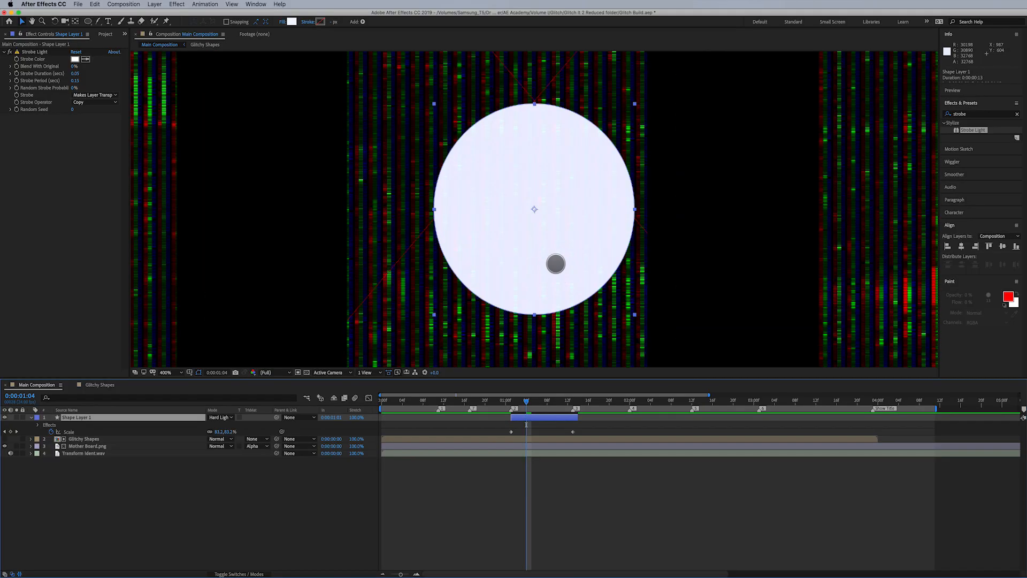
{"action": "key", "text": "super+z"}
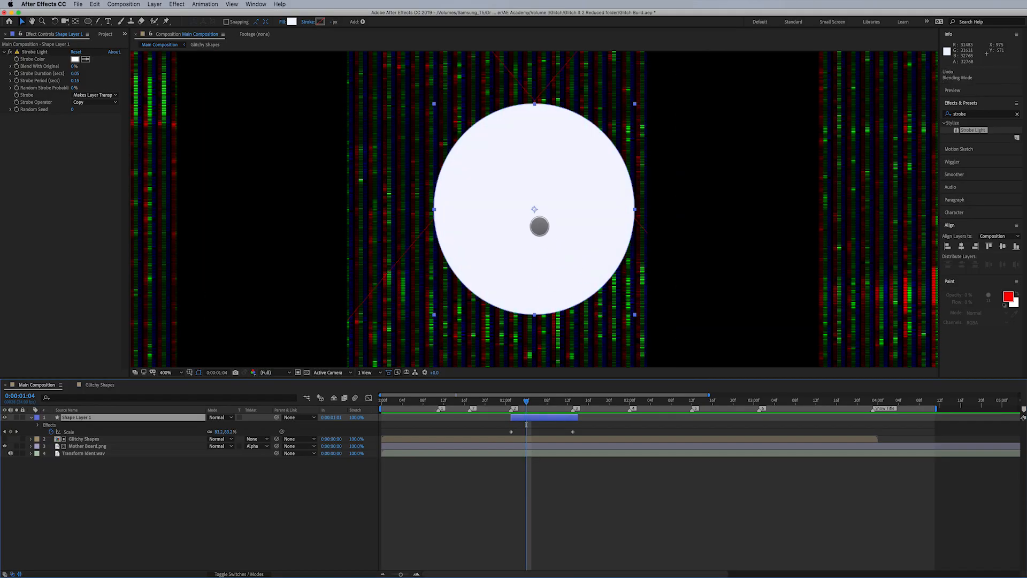
{"action": "left_click", "coordinate": [94, 4]}
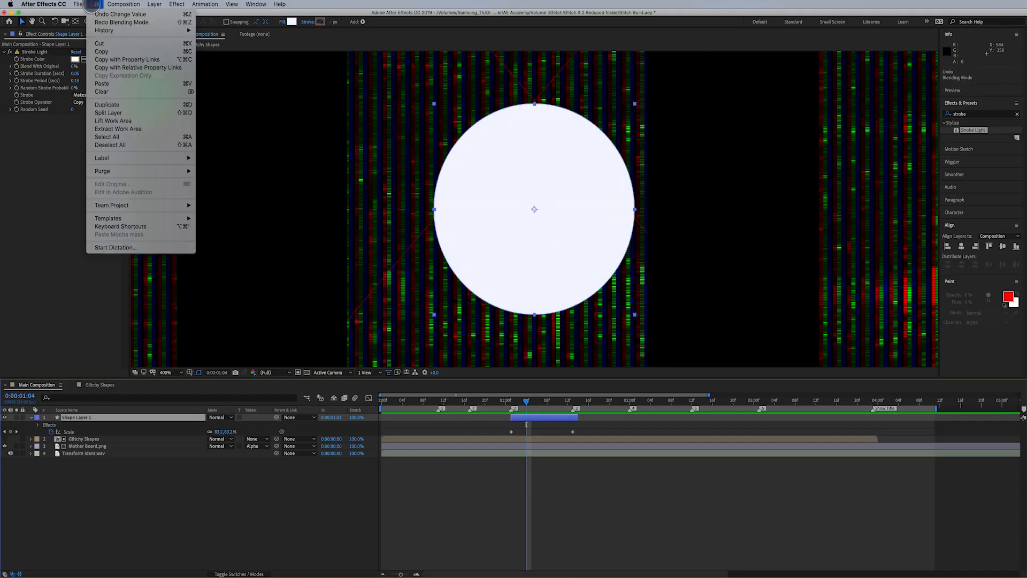
{"action": "left_click", "coordinate": [107, 25]}
{"action": "scroll", "coordinate": [534, 211], "scroll_direction": "down", "scroll_amount": 2}
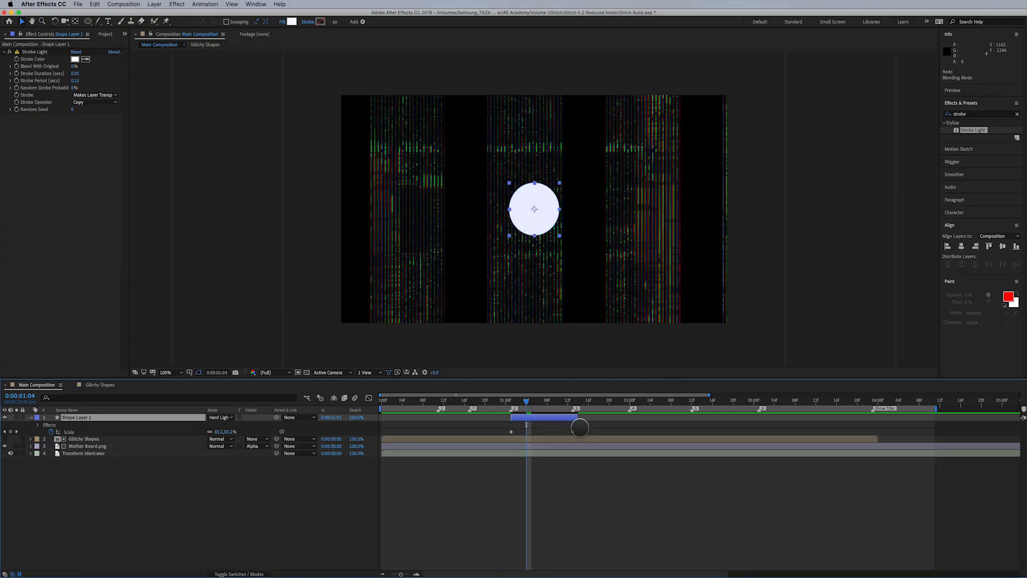
Apply Easy Ease to both Scale keyframes of Shape Layer 1 and scrub through the circle's growth
{"action": "mouse_move", "coordinate": [530, 407]}
{"action": "left_mouse_down"}
{"action": "mouse_move", "coordinate": [505, 403]}
{"action": "mouse_move", "coordinate": [547, 414]}
{"action": "left_mouse_up"}
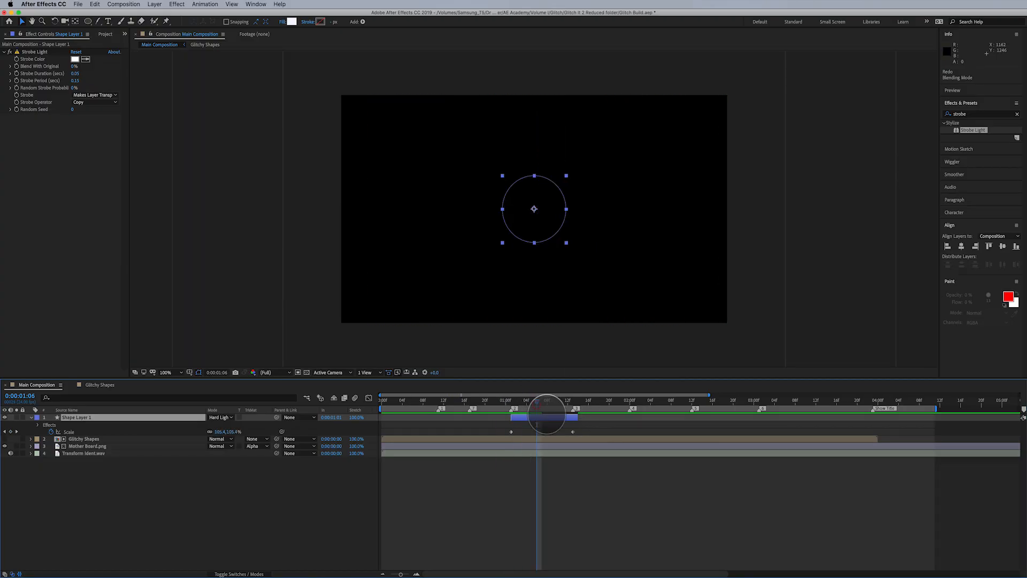
{"action": "right_click", "coordinate": [510, 431]}
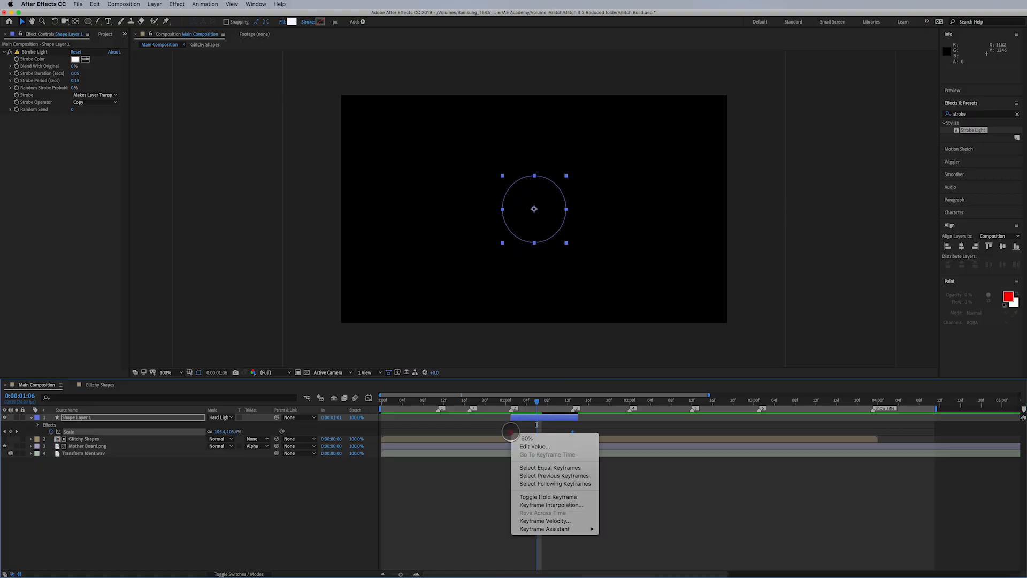
{"action": "mouse_move", "coordinate": [559, 529]}
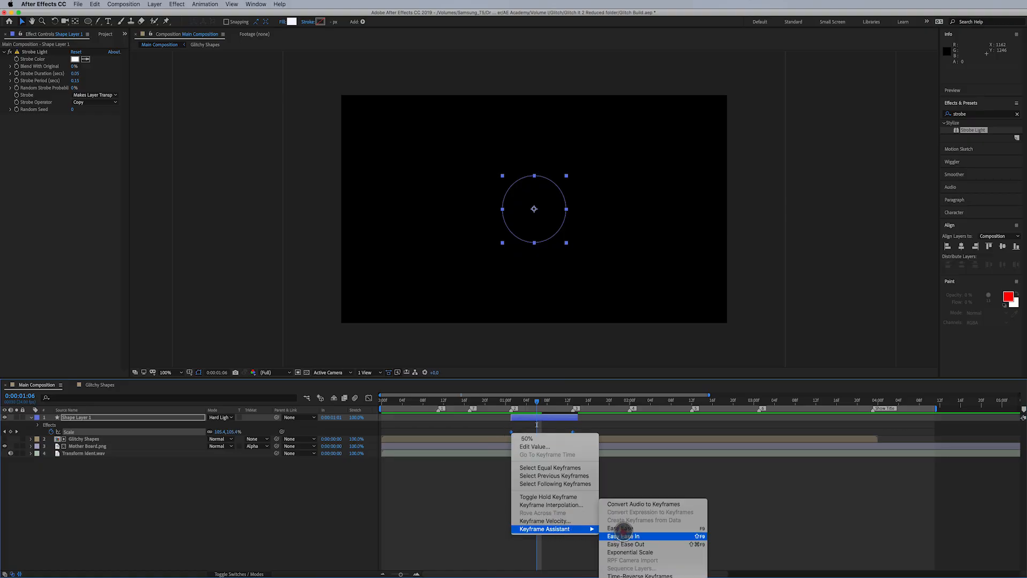
{"action": "left_click", "coordinate": [622, 534]}
{"action": "left_click", "coordinate": [586, 426]}
{"action": "left_click", "coordinate": [536, 400]}
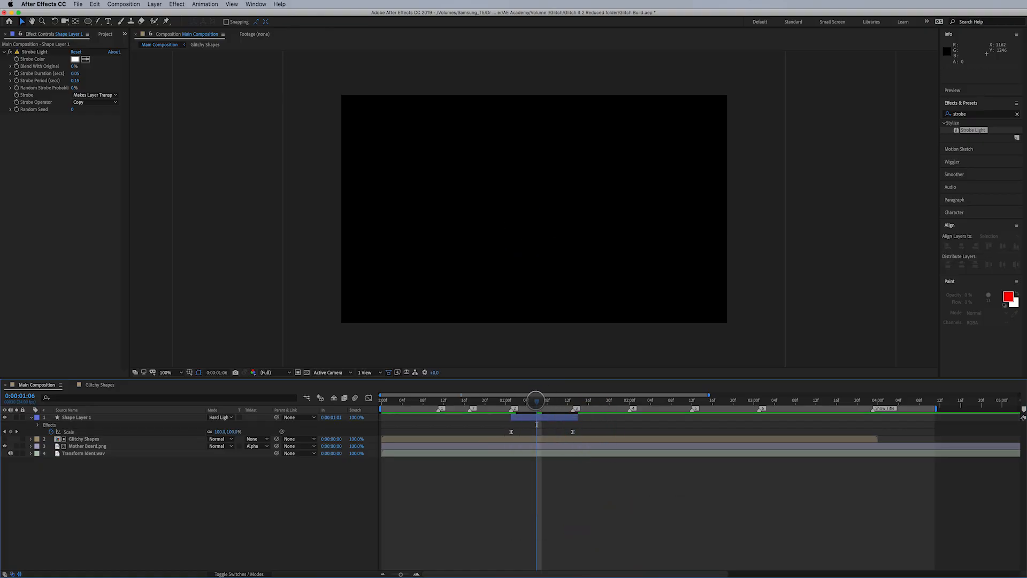
{"action": "left_click_drag", "start_coordinate": [536, 400], "coordinate": [569, 408]}
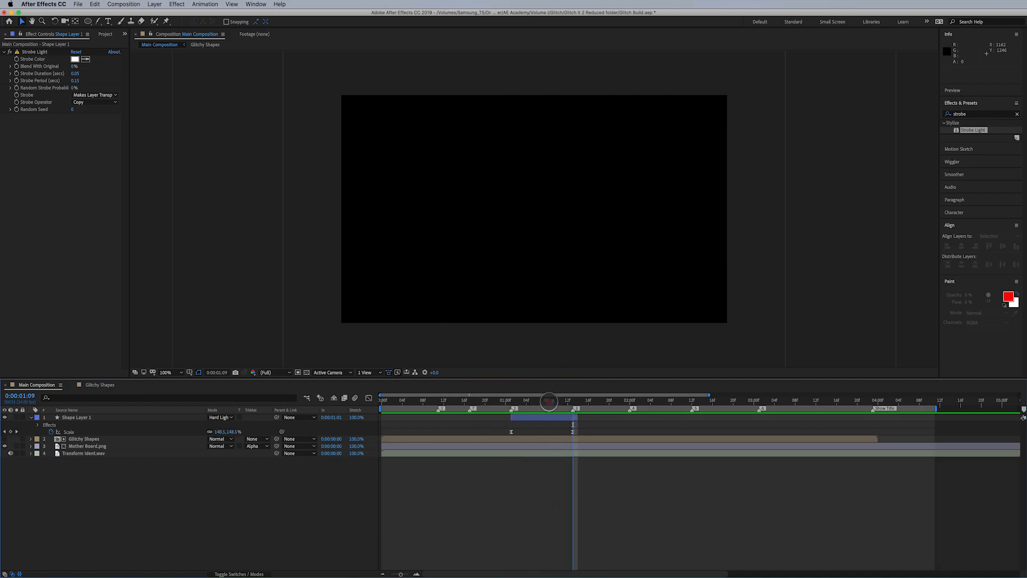
At 0:00:01:08, add a Bevel and Emboss layer style to Shape Layer 1
{"action": "left_click", "coordinate": [547, 400]}
{"action": "left_click", "coordinate": [90, 417]}
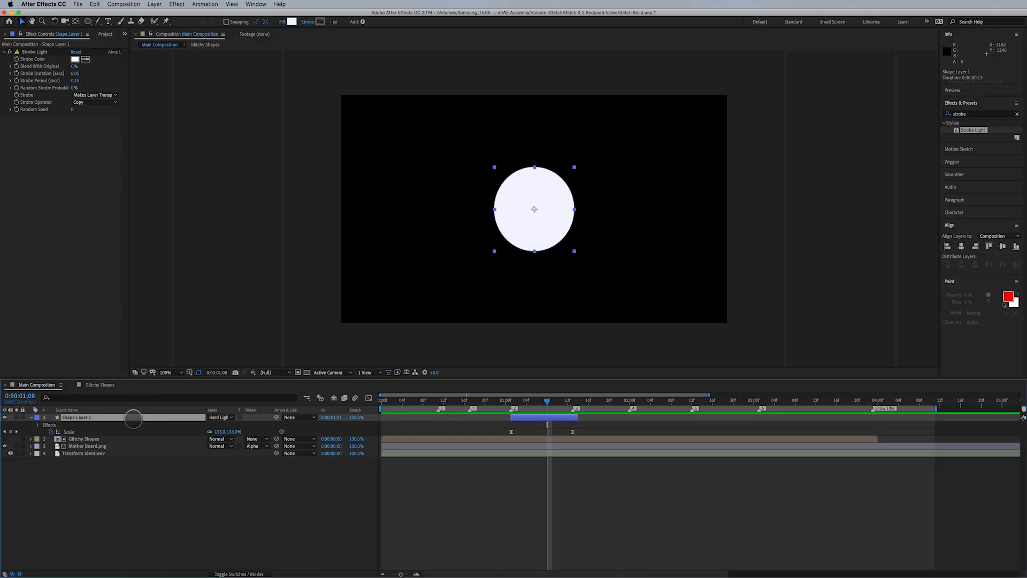
{"action": "left_click", "coordinate": [151, 3]}
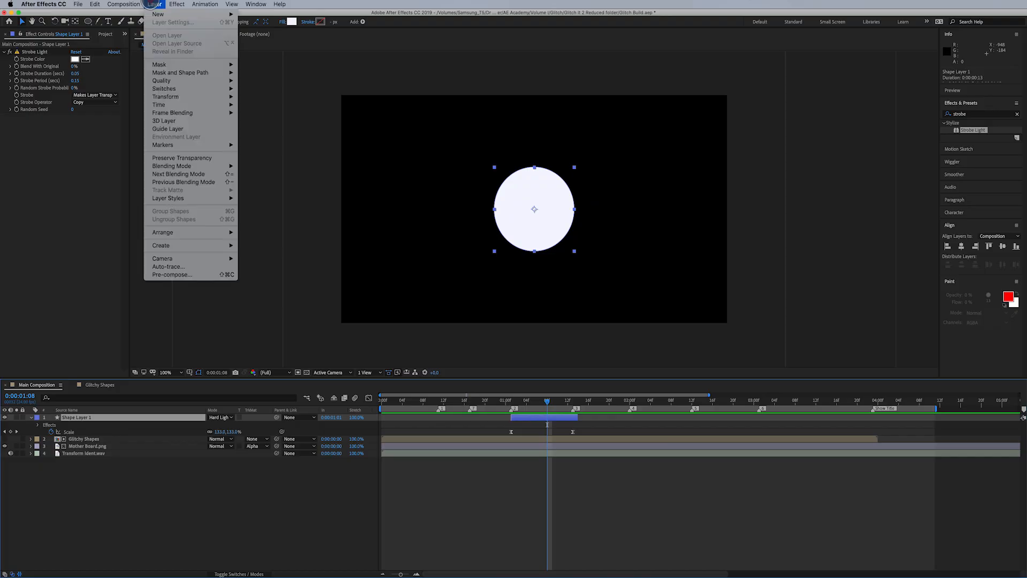
{"action": "left_click", "coordinate": [205, 199]}
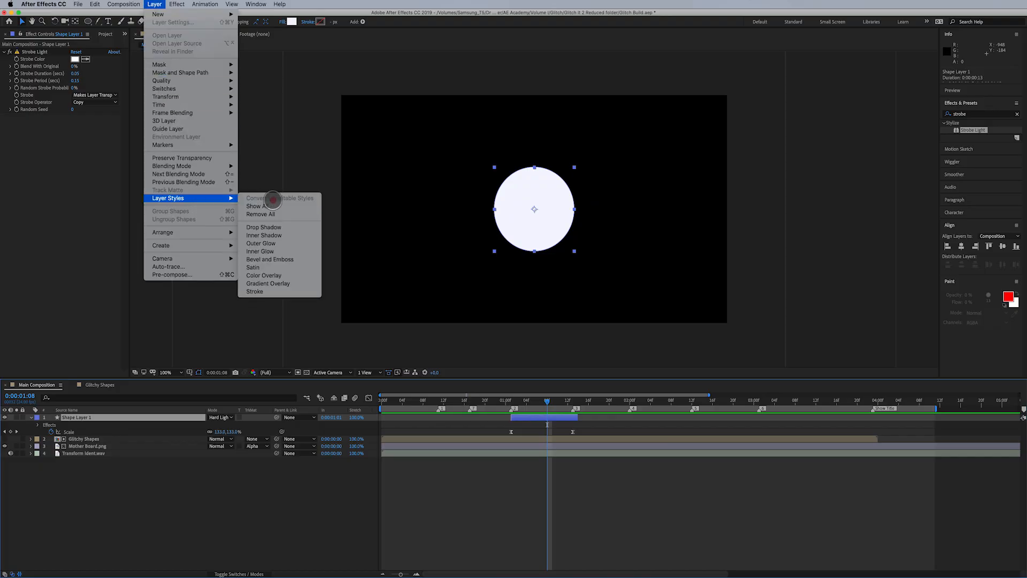
{"action": "left_click", "coordinate": [291, 259]}
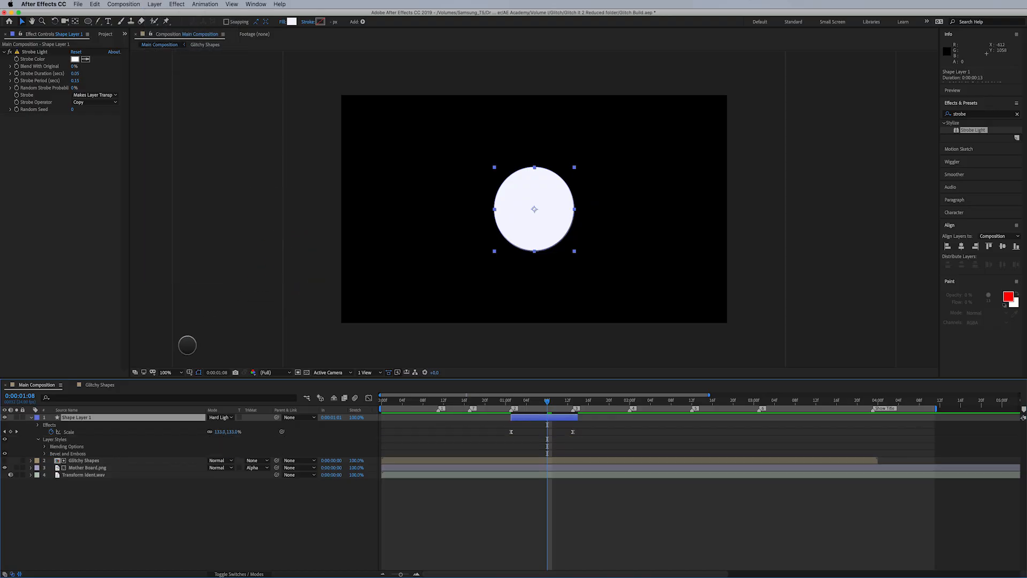
Set the Highlight Mode of Shape Layer 1's Bevel and Emboss to Dissolve
{"action": "left_click", "coordinate": [44, 453]}
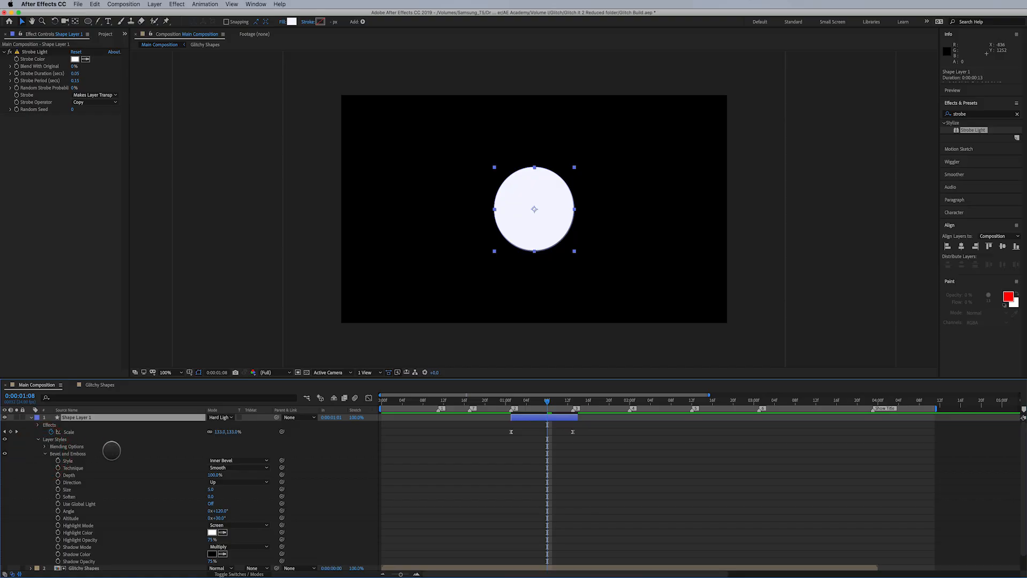
{"action": "scroll", "coordinate": [176, 512], "scroll_direction": "down", "scroll_amount": 2}
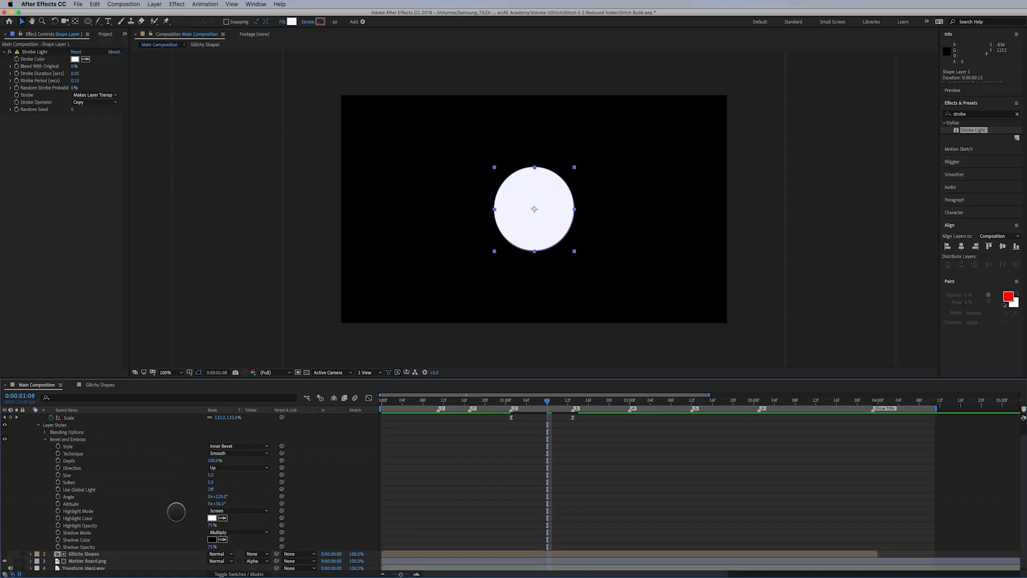
{"action": "left_click", "coordinate": [85, 511]}
{"action": "left_click", "coordinate": [230, 510]}
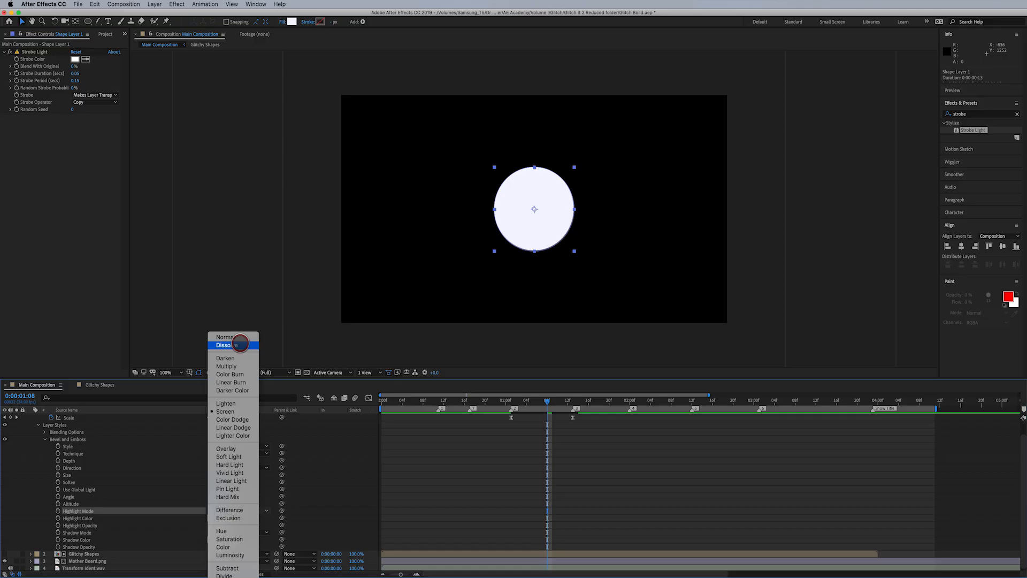
{"action": "left_click", "coordinate": [240, 344]}
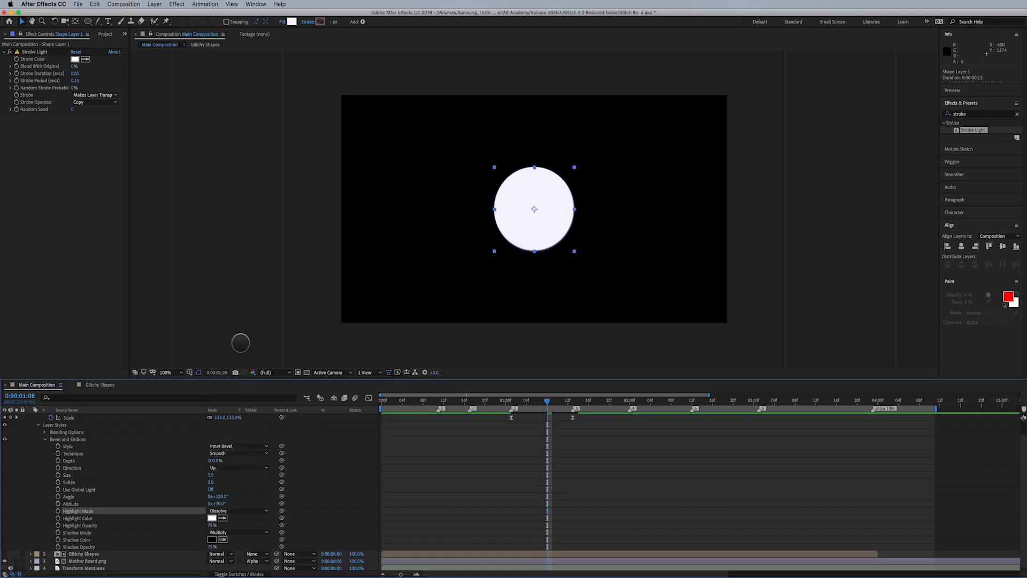
Set the Shadow Mode of Shape Layer 1's Bevel and Emboss to Dissolve and its Size to 99
{"action": "left_click", "coordinate": [101, 532]}
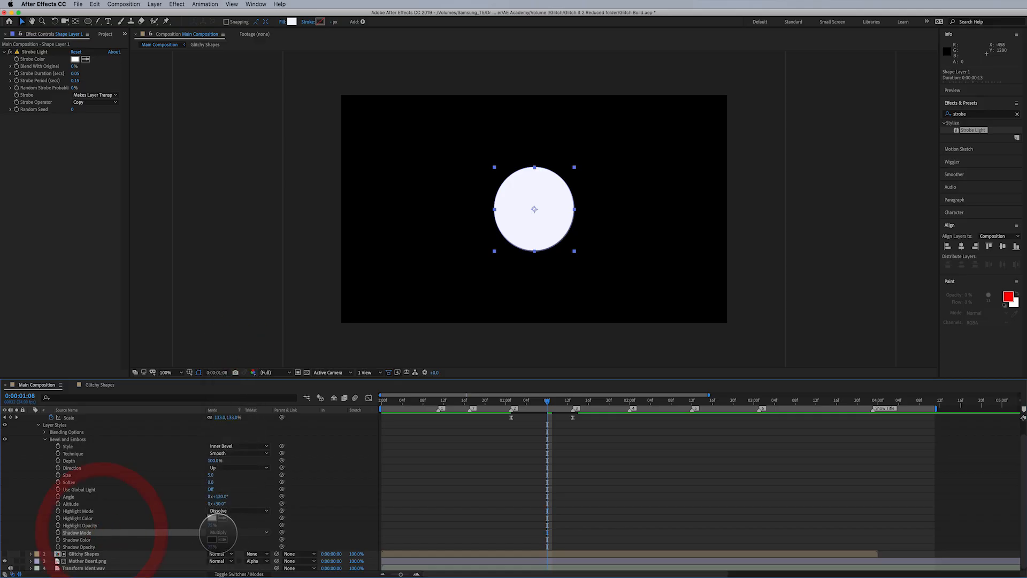
{"action": "left_click", "coordinate": [218, 532]}
{"action": "left_click", "coordinate": [240, 344]}
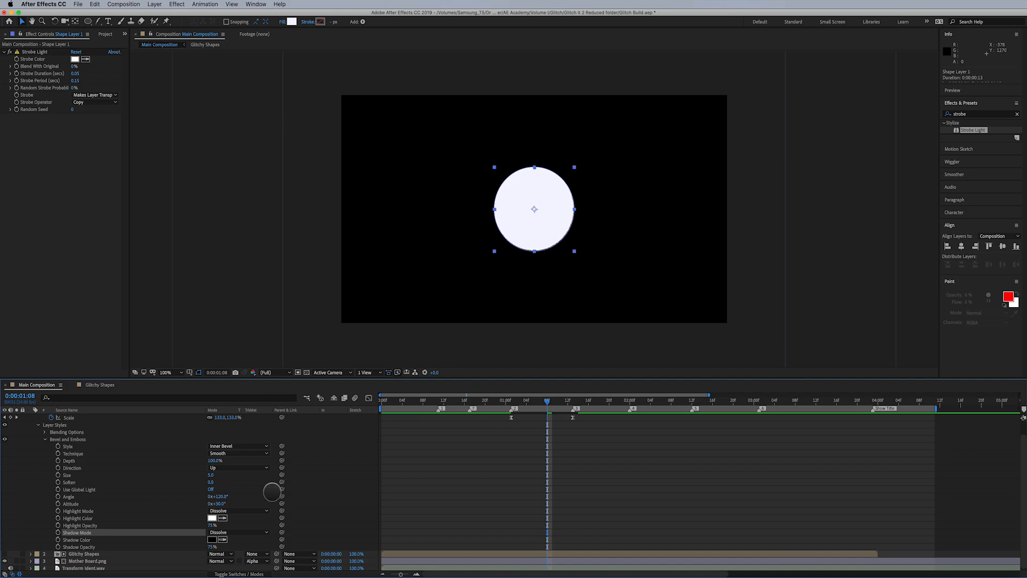
{"action": "left_click_drag", "start_coordinate": [217, 476], "coordinate": [237, 476]}
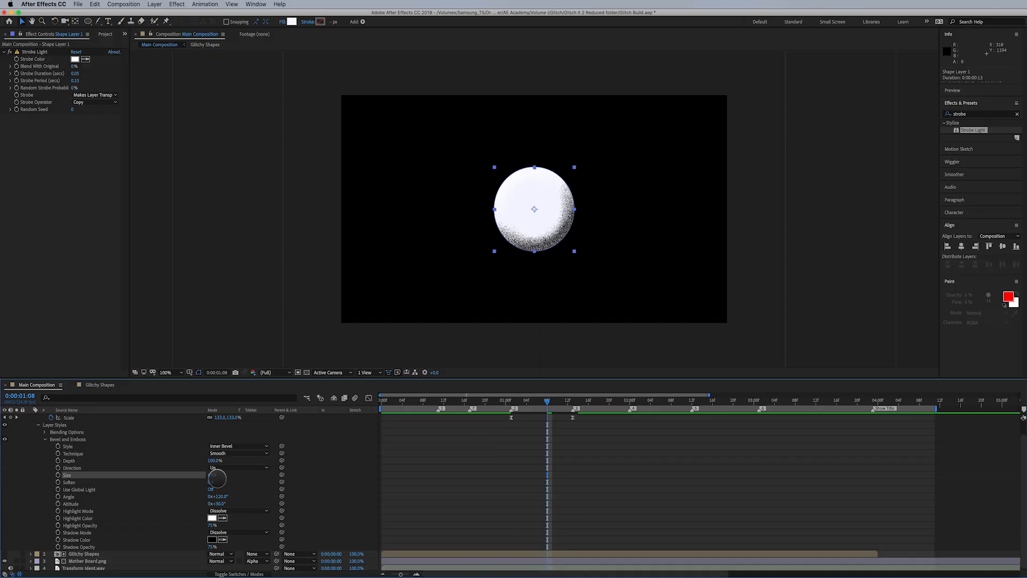
{"action": "mouse_move", "coordinate": [215, 476]}
{"action": "left_mouse_down"}
{"action": "mouse_move", "coordinate": [229, 484]}
{"action": "mouse_move", "coordinate": [232, 469]}
{"action": "left_mouse_up"}
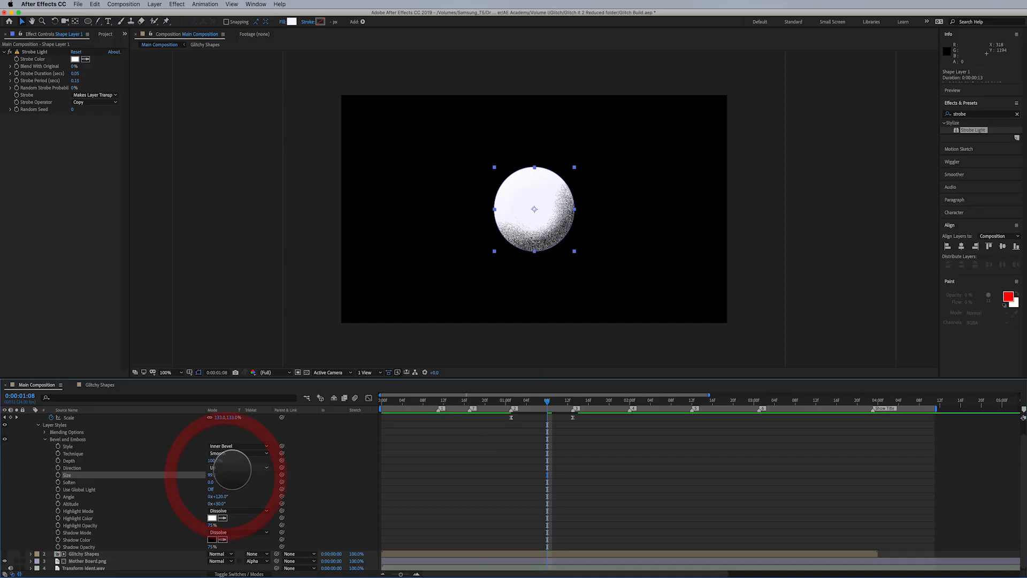
Try the Down direction for Shape Layer 1's Bevel and Emboss and undo that change
{"action": "left_click", "coordinate": [231, 468]}
{"action": "left_click", "coordinate": [231, 483]}
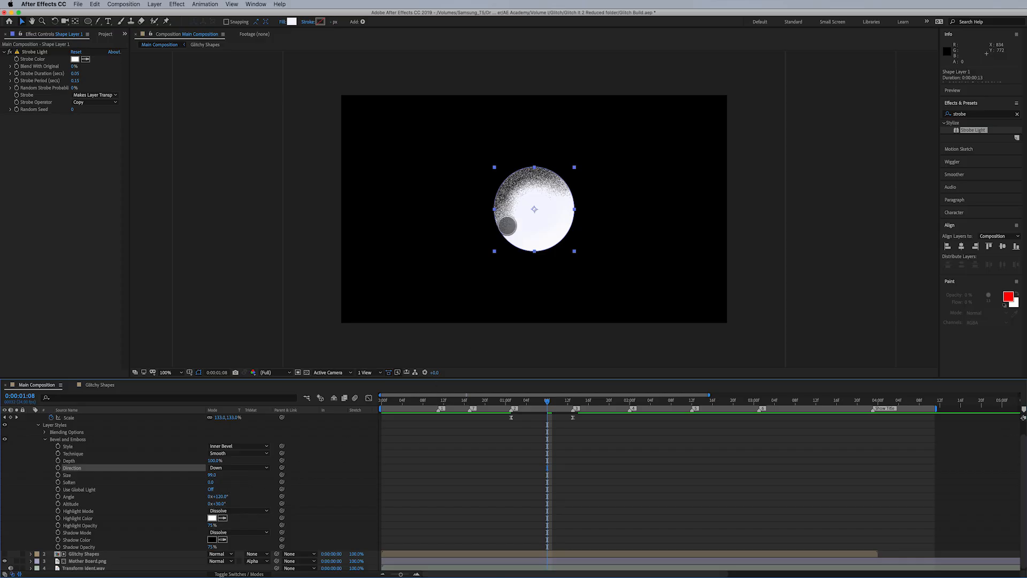
{"action": "key", "text": "super+z"}
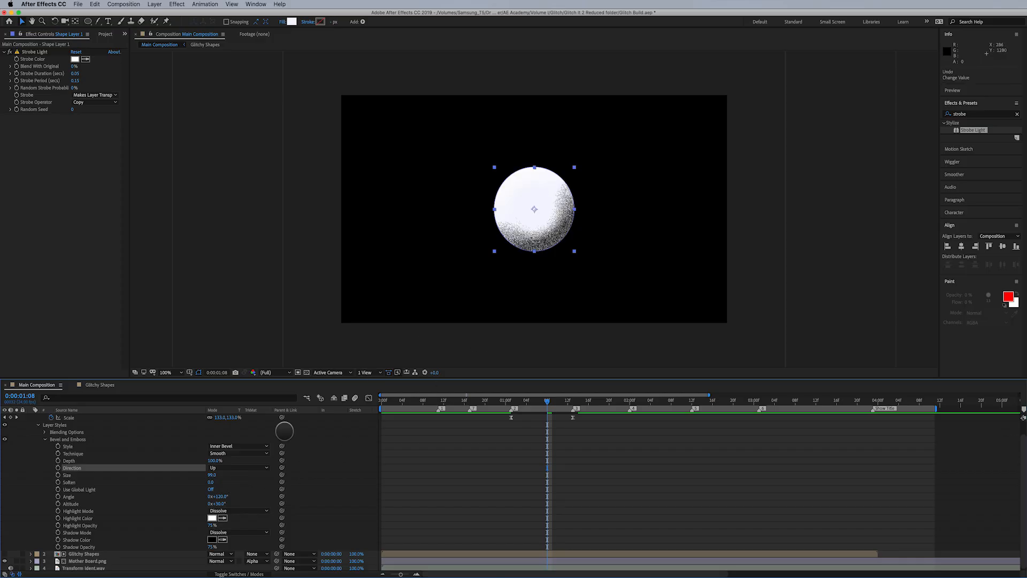
{"action": "scroll", "coordinate": [284, 501], "scroll_direction": "up", "scroll_amount": 1}
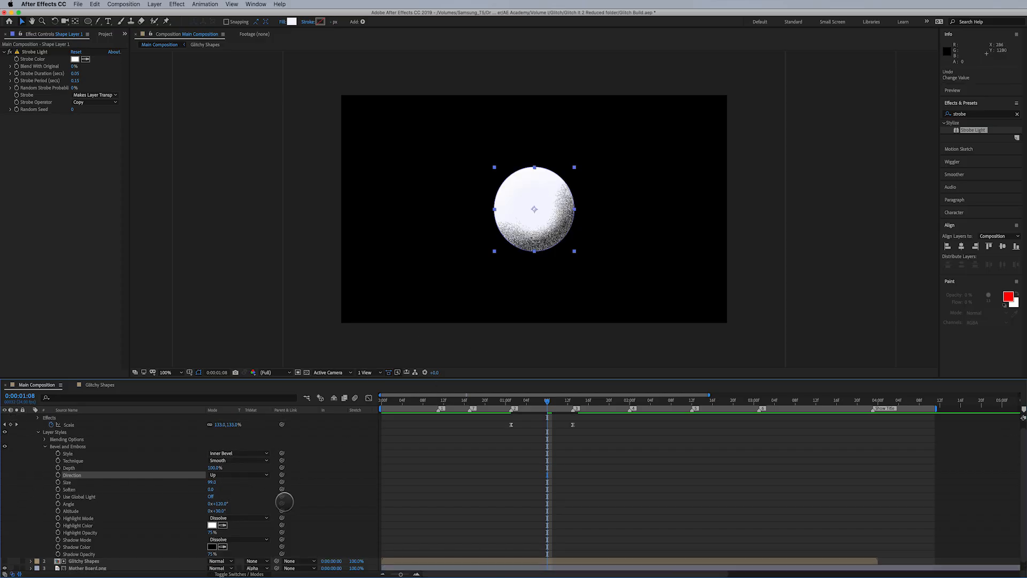
Set the Shadow Color of Shape Layer 1's Bevel and Emboss to blue 0744B5
{"action": "mouse_move", "coordinate": [540, 400]}
{"action": "left_mouse_down"}
{"action": "mouse_move", "coordinate": [513, 400]}
{"action": "mouse_move", "coordinate": [547, 400]}
{"action": "left_mouse_up"}
{"action": "left_click", "coordinate": [212, 545]}
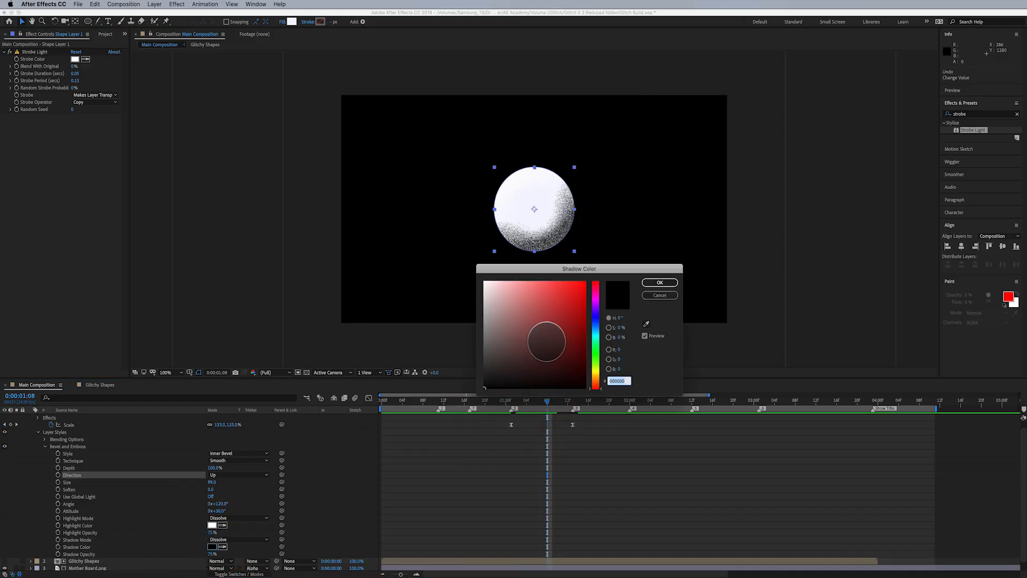
{"action": "left_click", "coordinate": [595, 323]}
{"action": "left_click", "coordinate": [582, 312]}
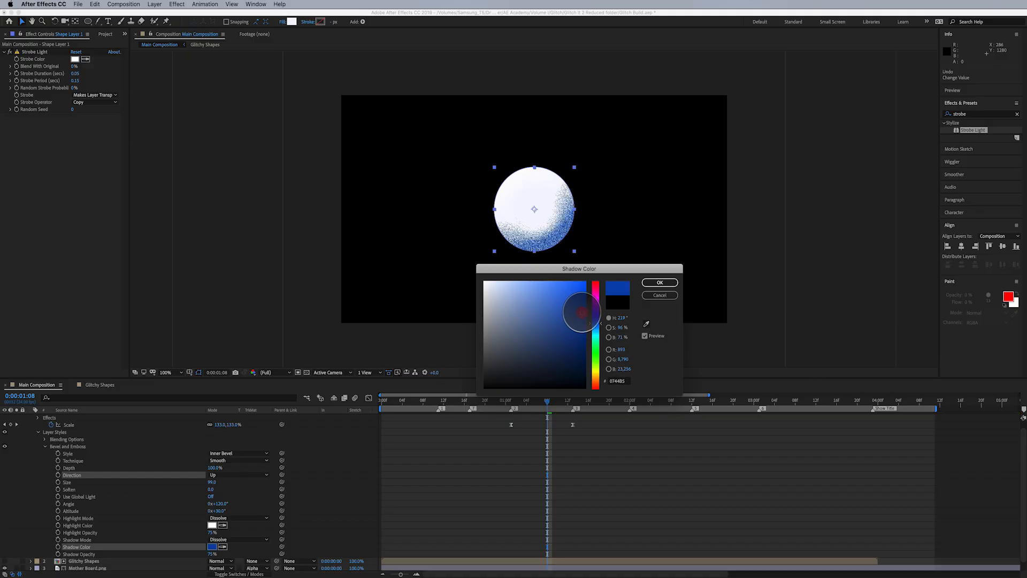
{"action": "left_click", "coordinate": [659, 282]}
{"action": "left_click", "coordinate": [626, 450]}
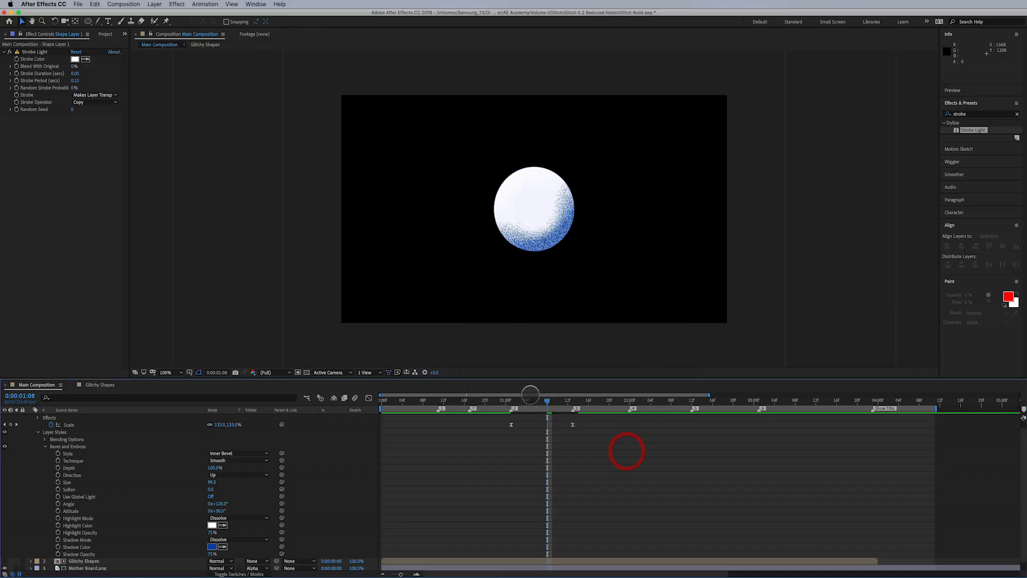
Scrub back to 0:00:01:06 and collapse Shape Layer 1's properties in the timeline
{"action": "mouse_move", "coordinate": [551, 399]}
{"action": "left_mouse_down"}
{"action": "mouse_move", "coordinate": [510, 401]}
{"action": "mouse_move", "coordinate": [585, 405]}
{"action": "mouse_move", "coordinate": [536, 404]}
{"action": "left_mouse_up"}
{"action": "scroll", "coordinate": [150, 448], "scroll_direction": "up", "scroll_amount": 1}
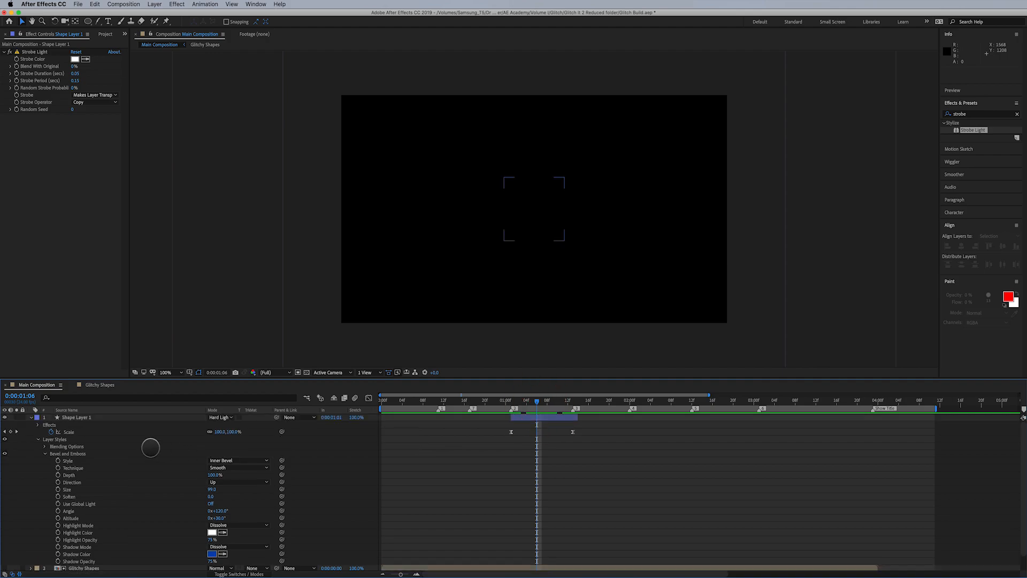
{"action": "left_click", "coordinate": [30, 417]}
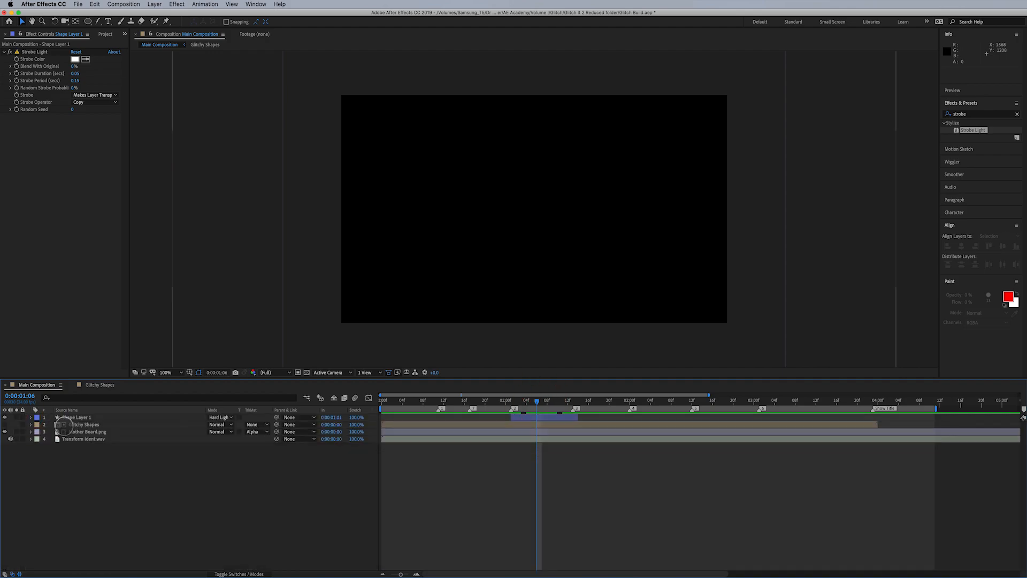
End the work area at 0:00:01:15 and preview the animation from the start of the composition
{"action": "left_click_drag", "start_coordinate": [537, 401], "coordinate": [485, 407]}
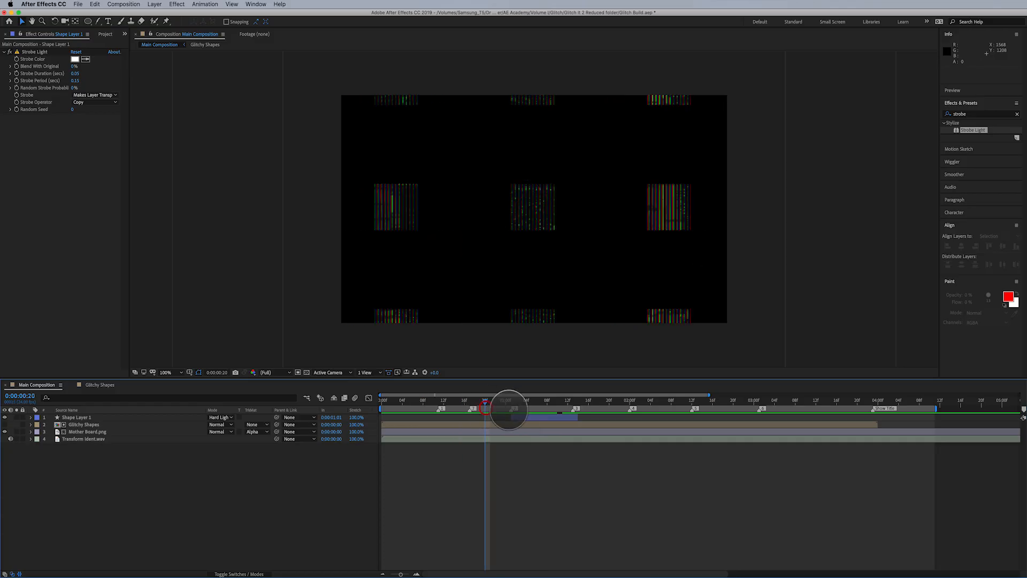
{"action": "left_click_drag", "start_coordinate": [937, 408], "coordinate": [591, 414]}
{"action": "left_click", "coordinate": [380, 400]}
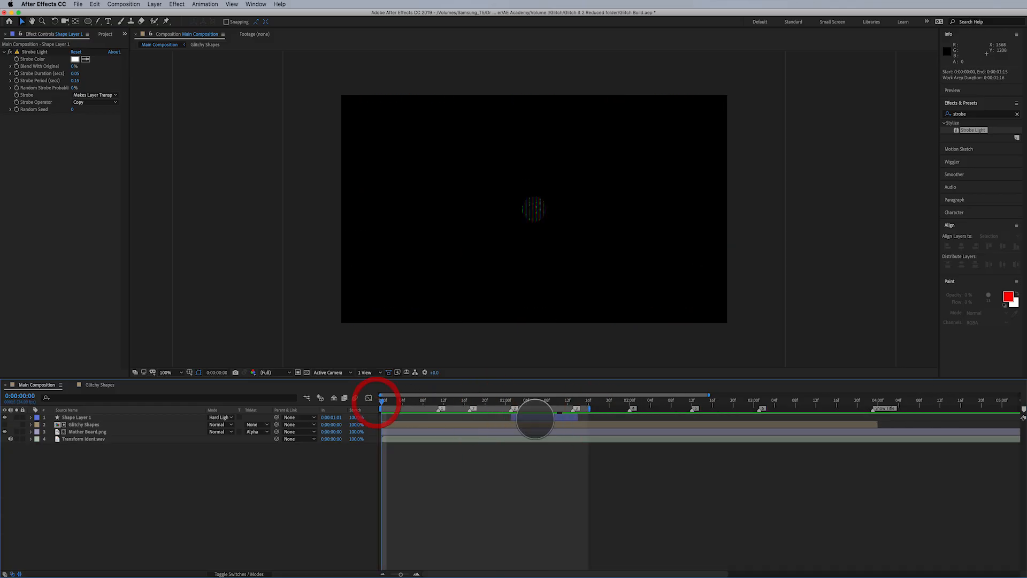
{"action": "key", "text": "space"}
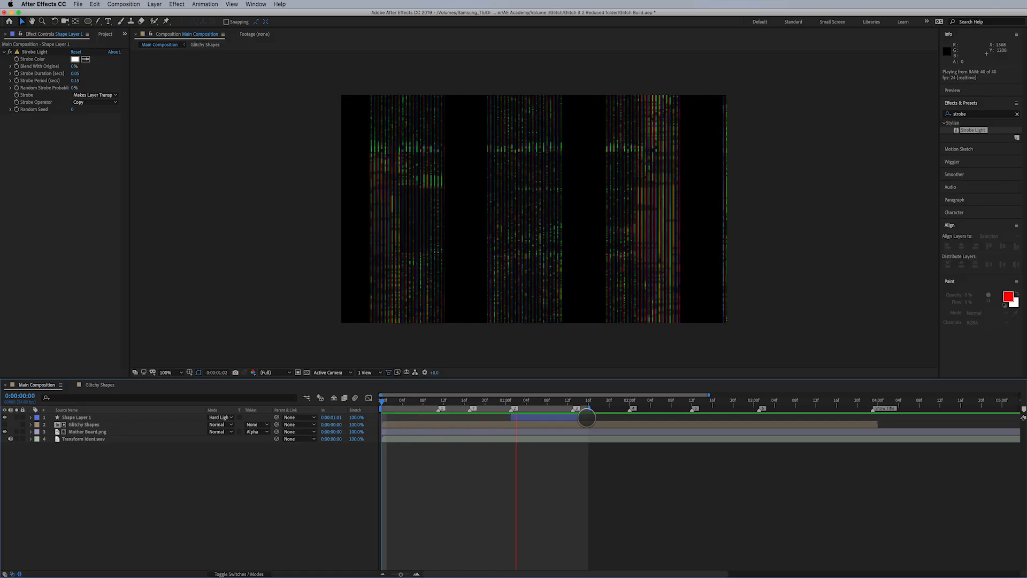
{"action": "key", "text": "space"}
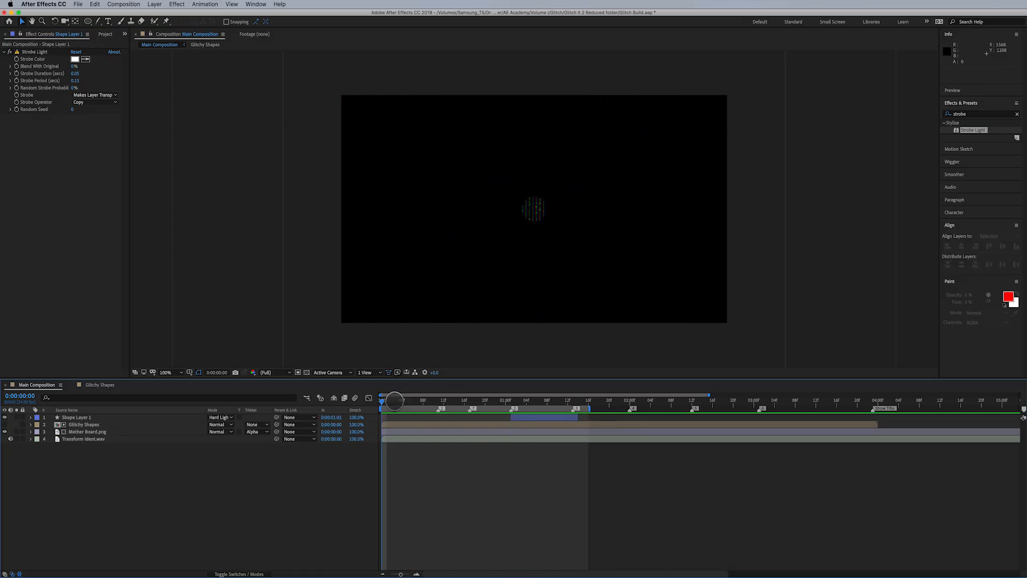
Import Film 01.mov, Film 02.mov and Film 03.mov, and place Film 01.mov above Shape Layer 1 in Main Composition
{"action": "left_click_drag", "start_coordinate": [395, 401], "coordinate": [452, 407]}
{"action": "left_click", "coordinate": [106, 33]}
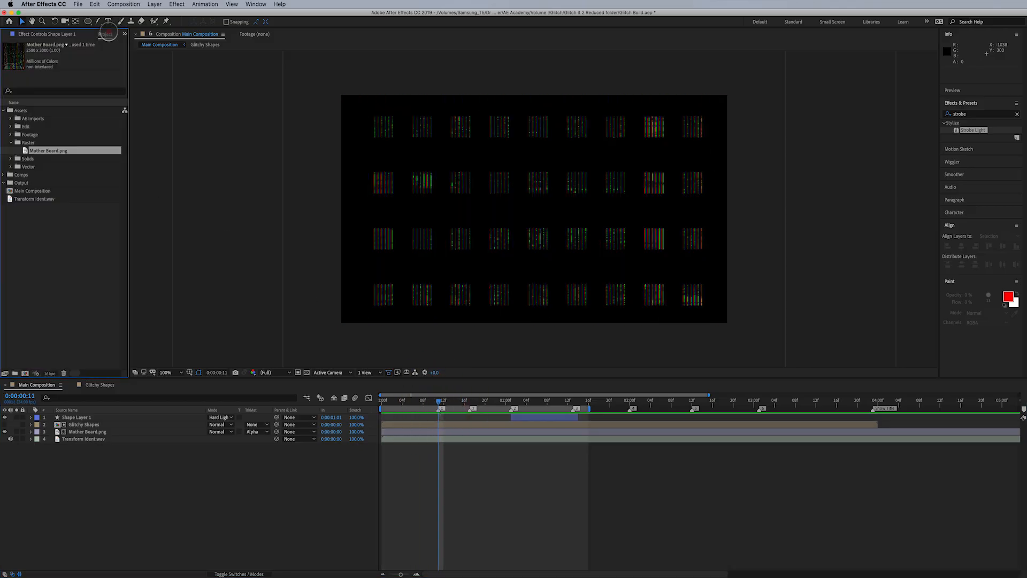
{"action": "left_click", "coordinate": [65, 260]}
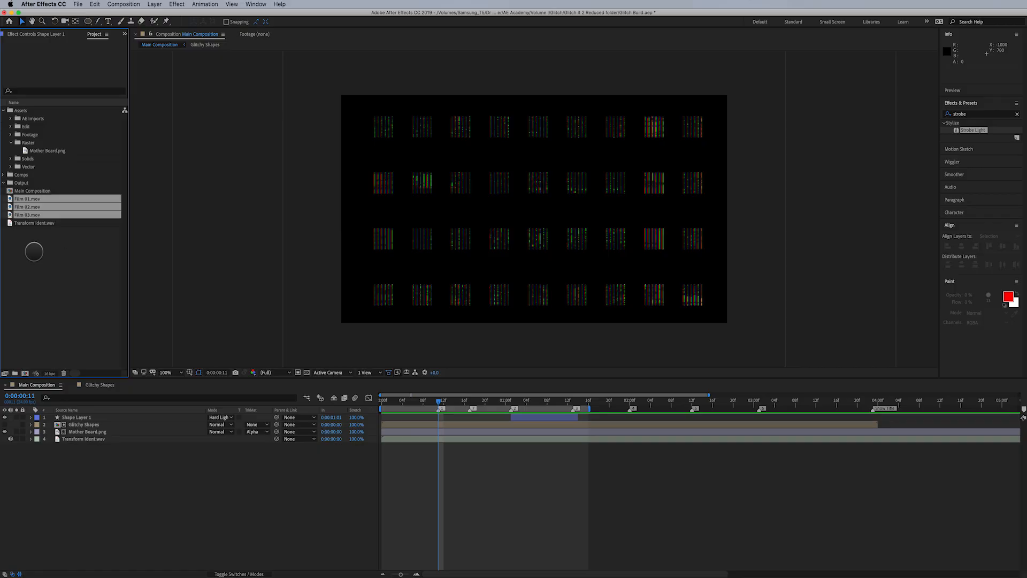
{"action": "left_click_drag", "start_coordinate": [27, 198], "coordinate": [87, 415]}
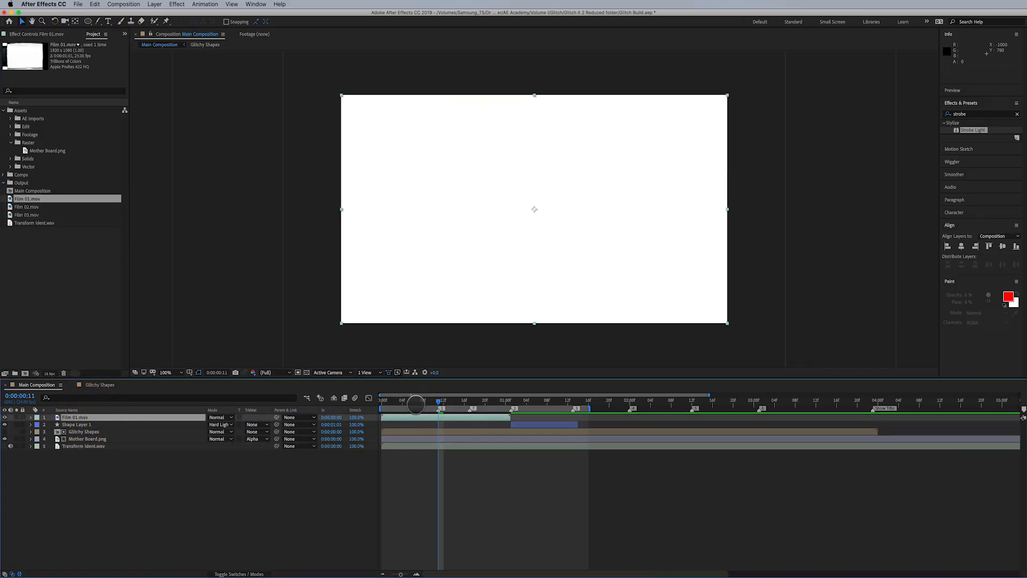
Set the blending mode of Film 01.mov to Screen and preview the work area
{"action": "mouse_move", "coordinate": [416, 400]}
{"action": "left_mouse_down"}
{"action": "mouse_move", "coordinate": [389, 401]}
{"action": "mouse_move", "coordinate": [469, 404]}
{"action": "mouse_move", "coordinate": [413, 401]}
{"action": "left_mouse_up"}
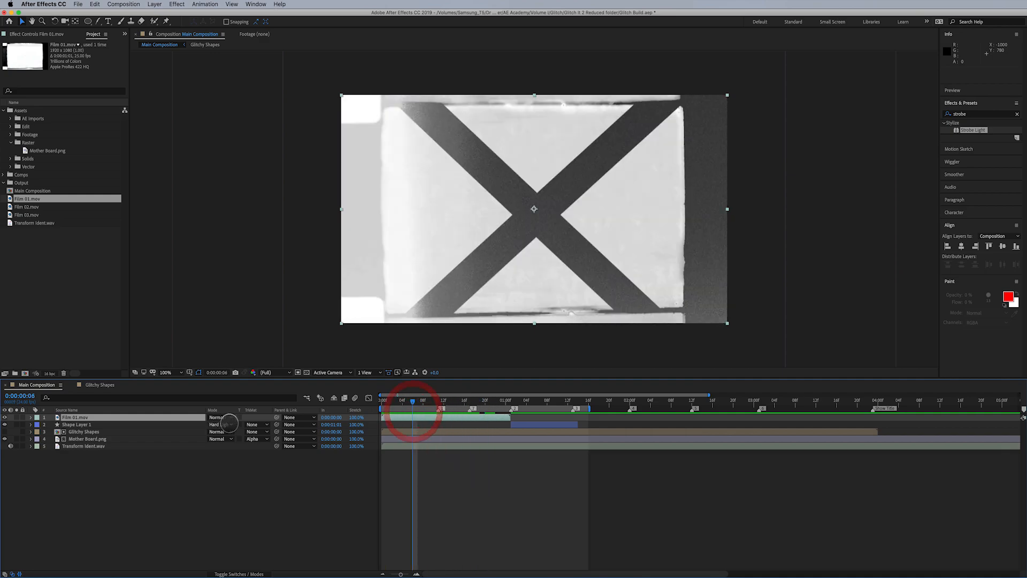
{"action": "left_click", "coordinate": [228, 417]}
{"action": "left_click", "coordinate": [235, 342]}
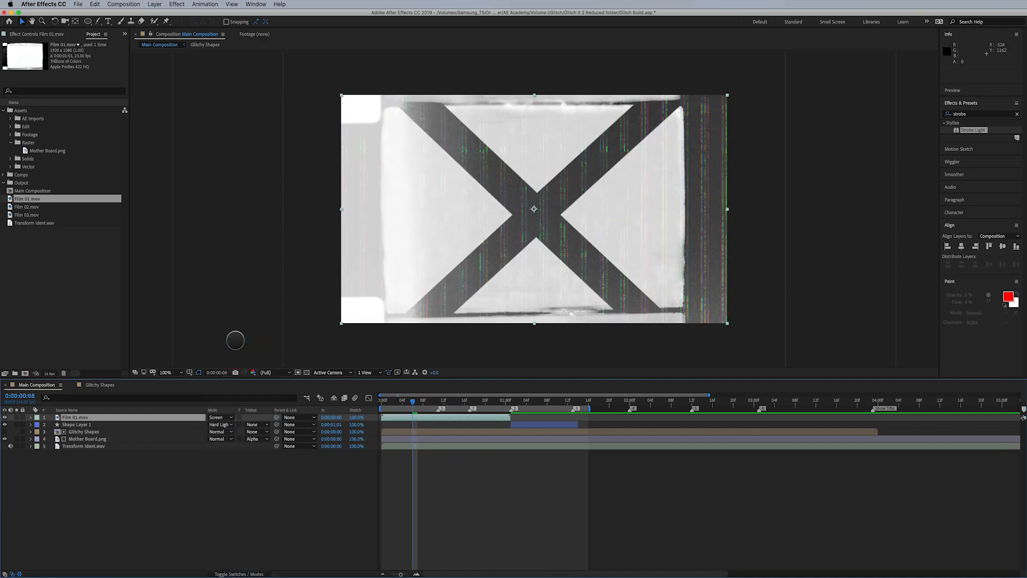
{"action": "key", "text": "space"}
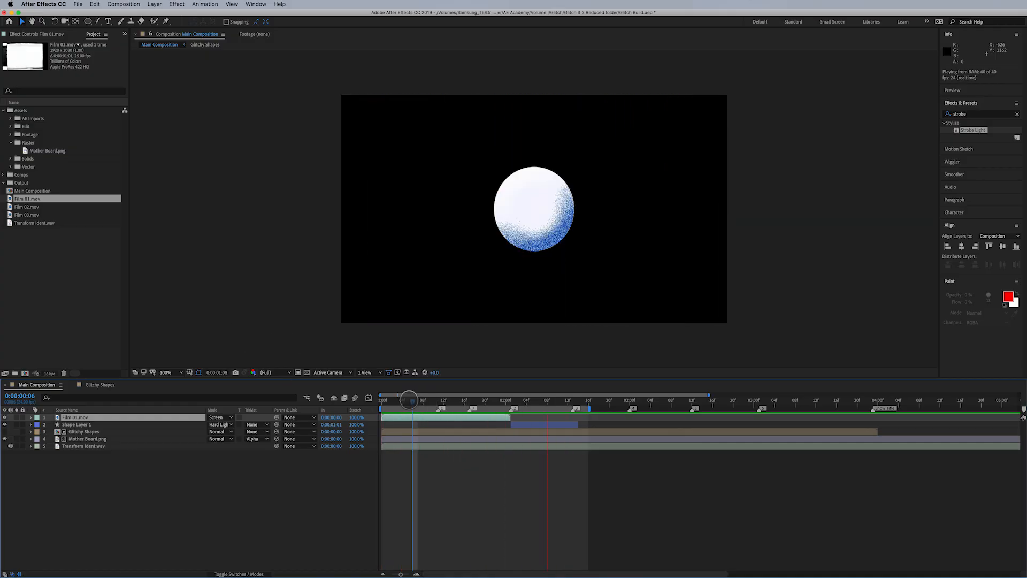
Trim the end of Film 01.mov to the first marker at 0:00:00:11 and preview the result
{"action": "left_click_drag", "start_coordinate": [409, 401], "coordinate": [439, 402]}
{"action": "left_click_drag", "start_coordinate": [509, 417], "coordinate": [433, 411]}
{"action": "key", "text": "space"}
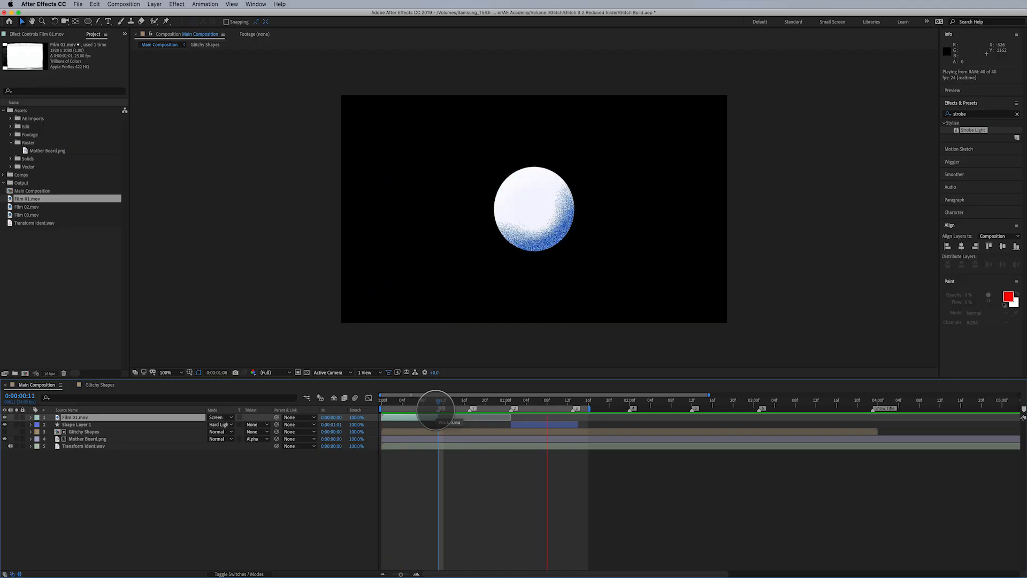
{"action": "key", "text": "space"}
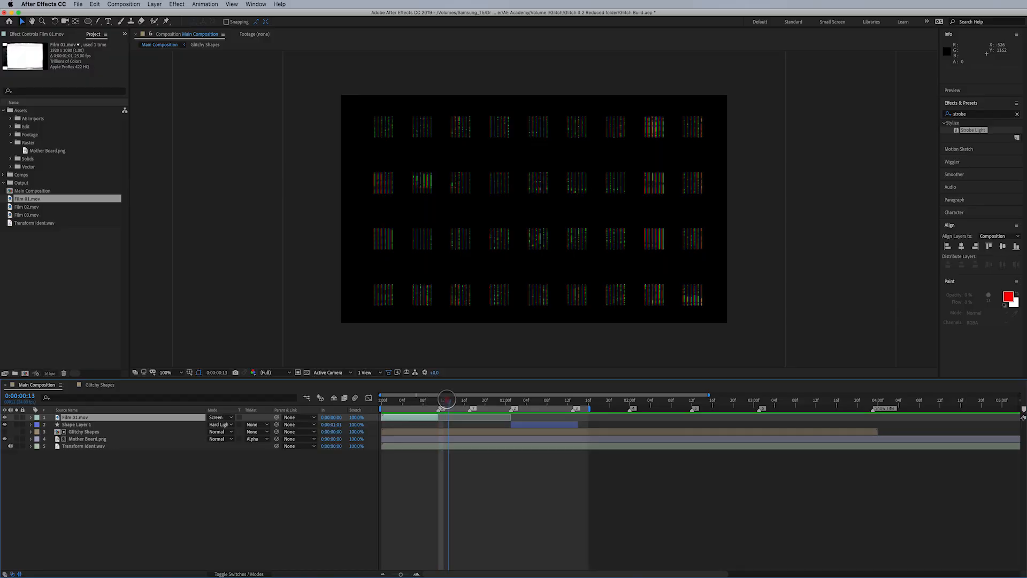
Try starting Shape Layer 7 one frame later in the Glitchy Shapes composition and check frame 0:00:00:17 in Main Composition
{"action": "left_click_drag", "start_coordinate": [446, 399], "coordinate": [470, 405]}
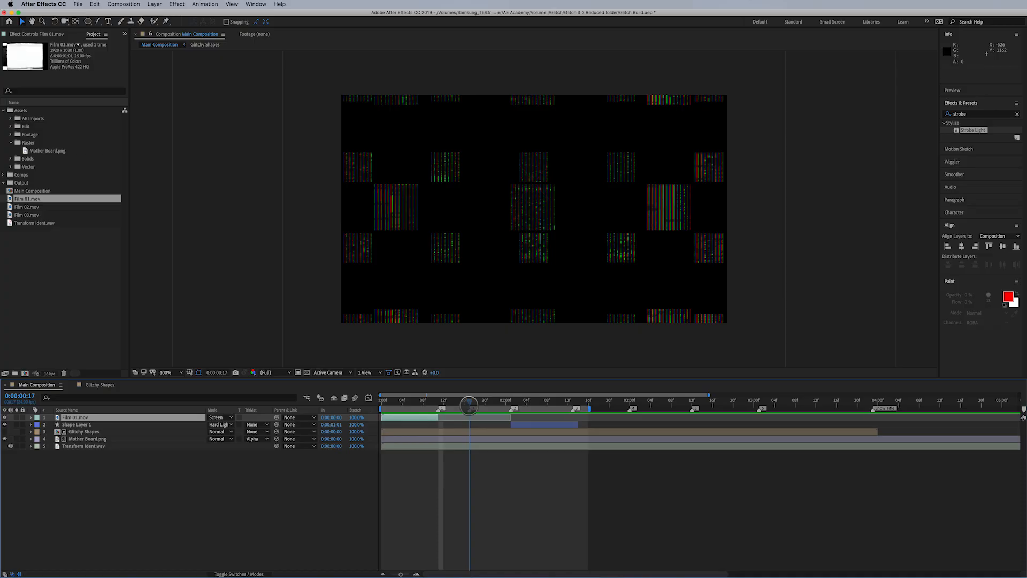
{"action": "left_click", "coordinate": [473, 429]}
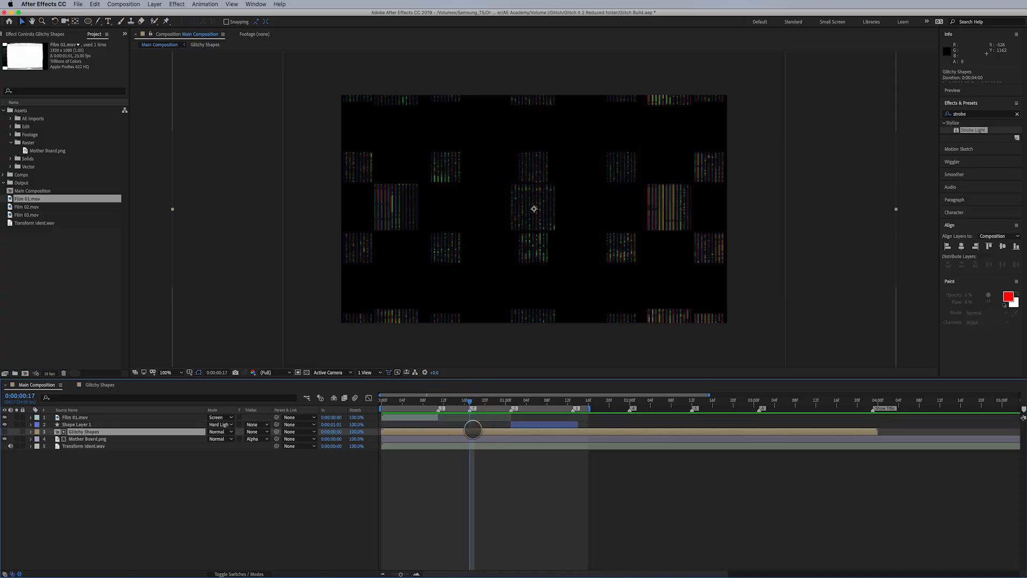
{"action": "double_click", "coordinate": [477, 431]}
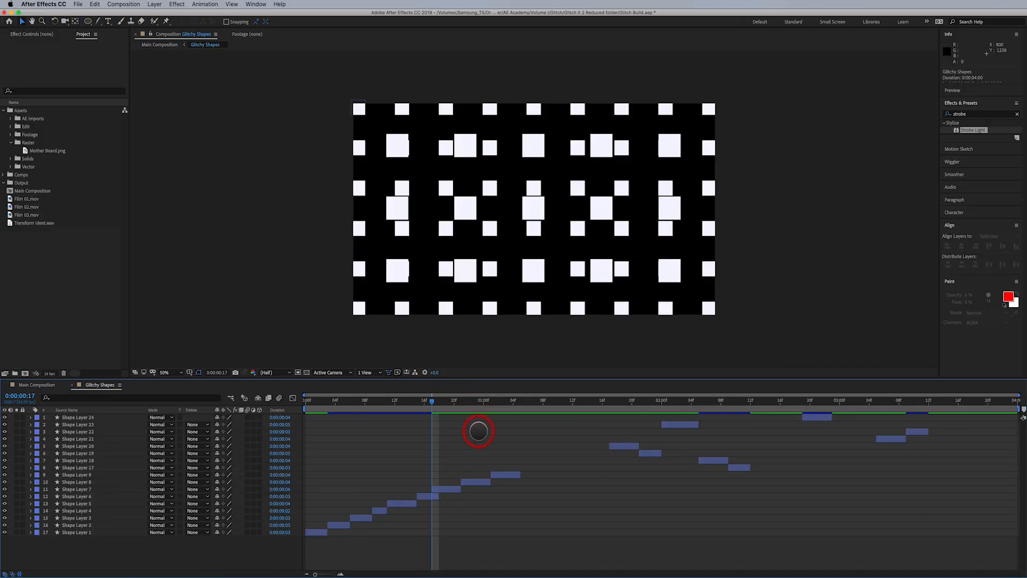
{"action": "left_click", "coordinate": [432, 488]}
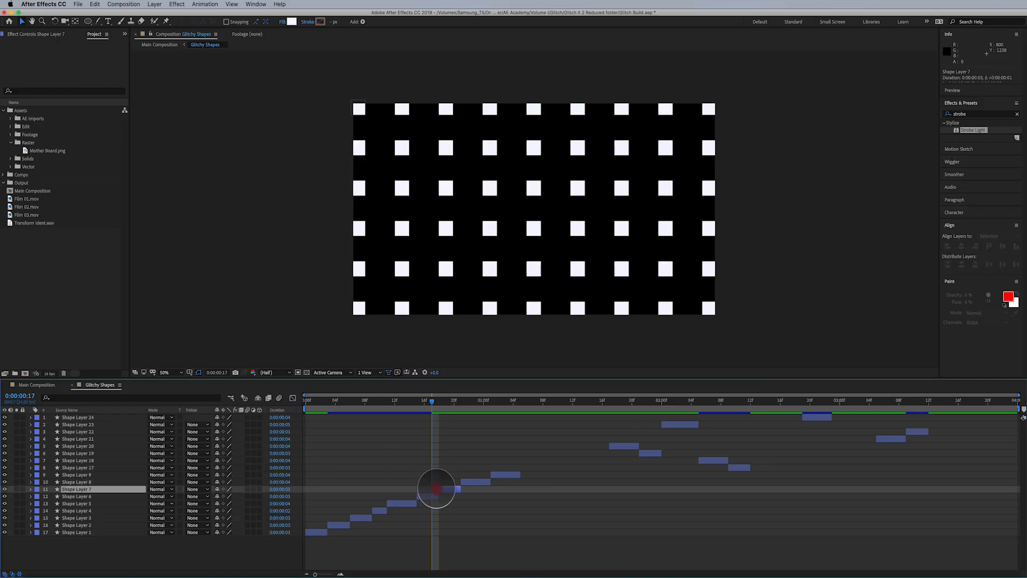
{"action": "left_click", "coordinate": [36, 384]}
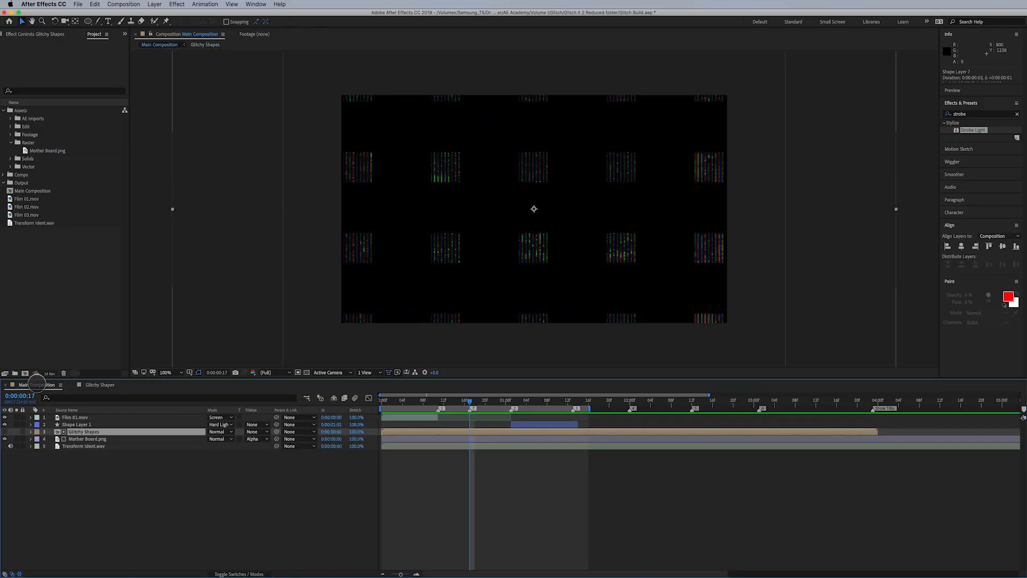
In Glitchy Shapes, restore Shape Layer 7's start at 0:00:00:17, end Shape Layer 6 one frame earlier, and preview Main Composition
{"action": "double_click", "coordinate": [500, 432]}
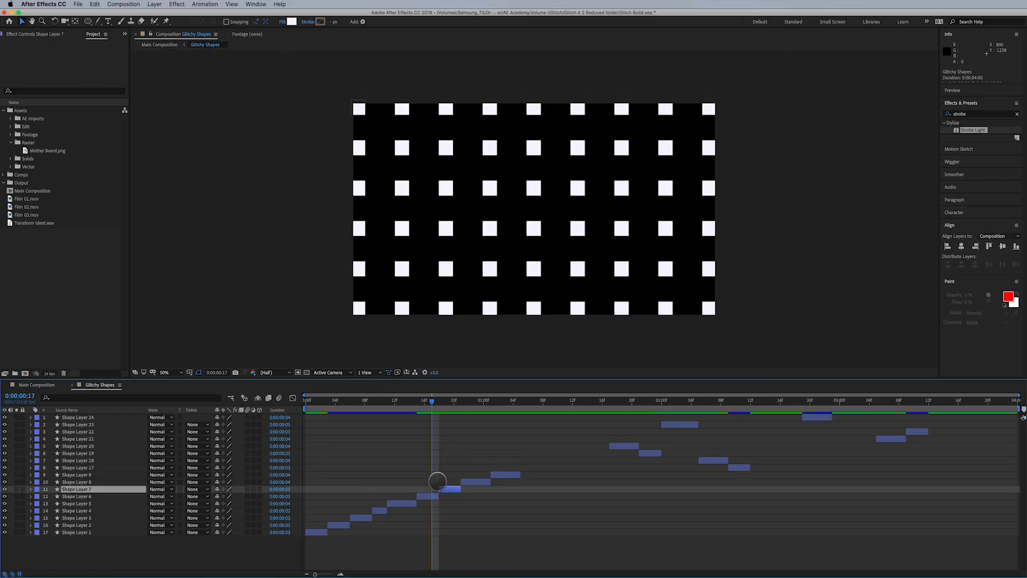
{"action": "left_click", "coordinate": [433, 496]}
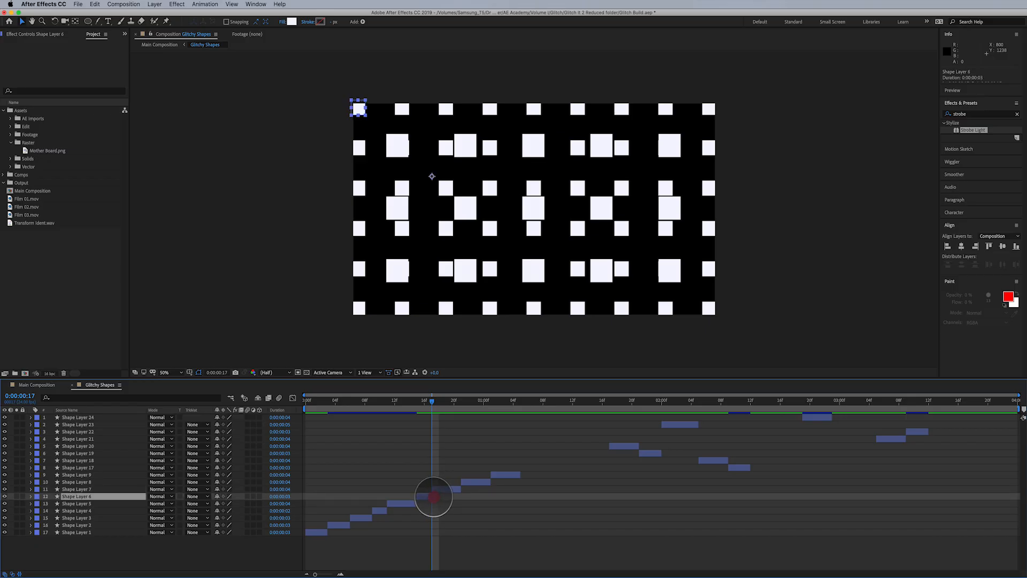
{"action": "key", "text": "alt+]"}
{"action": "left_click", "coordinate": [44, 385]}
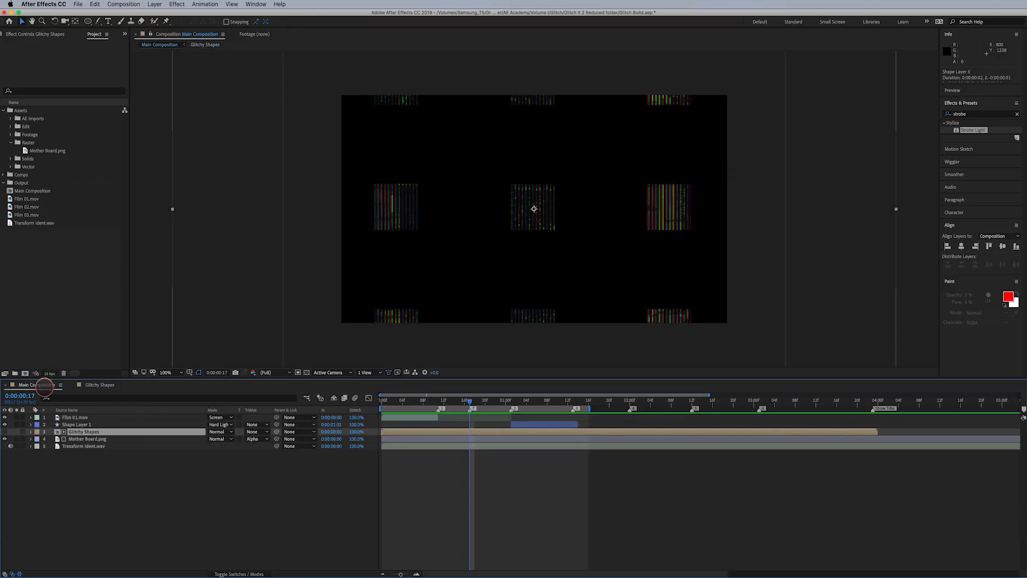
{"action": "key", "text": "space"}
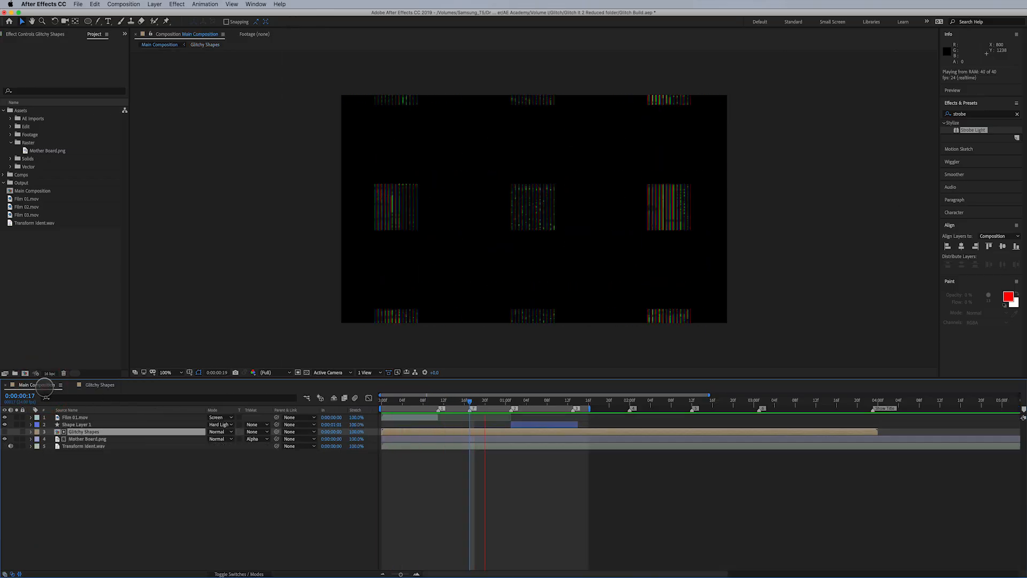
{"action": "key", "text": "space"}
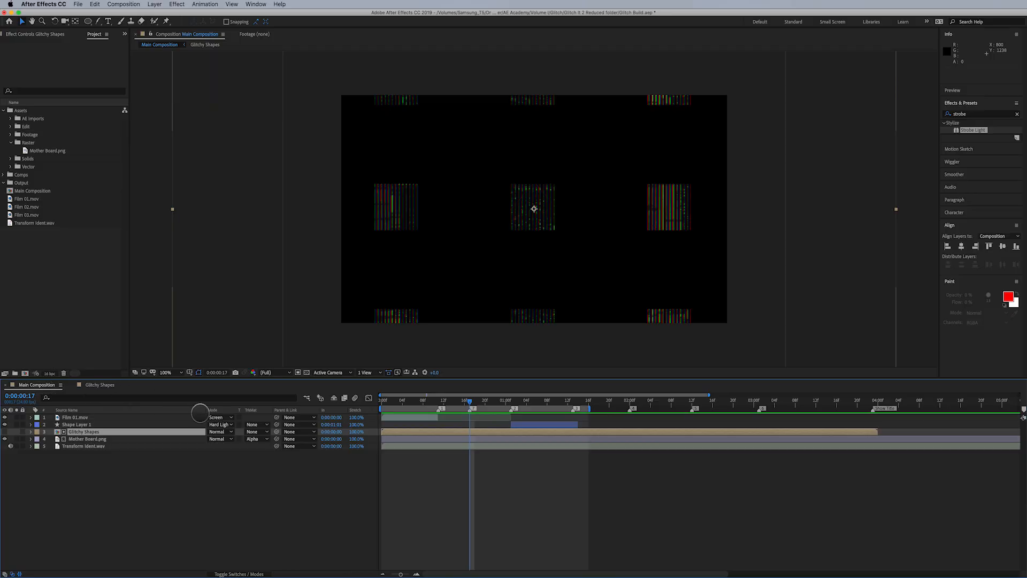
Step through Main Composition frame by frame between 0:00:00:12 and 0:00:00:20 to examine how the glitch shape patterns change
{"action": "key", "text": "Page_Up"}
{"action": "key", "text": "Page_Up"}
{"action": "key", "text": "Page_Up"}
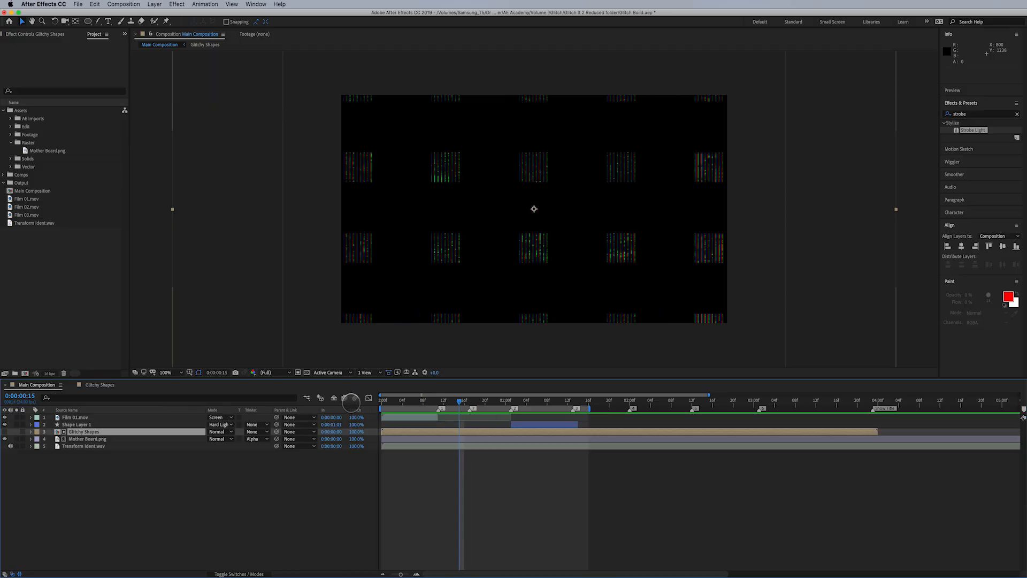
{"action": "key", "text": "Page_Up"}
{"action": "key", "text": "Page_Up"}
{"action": "key", "text": "Page_Up"}
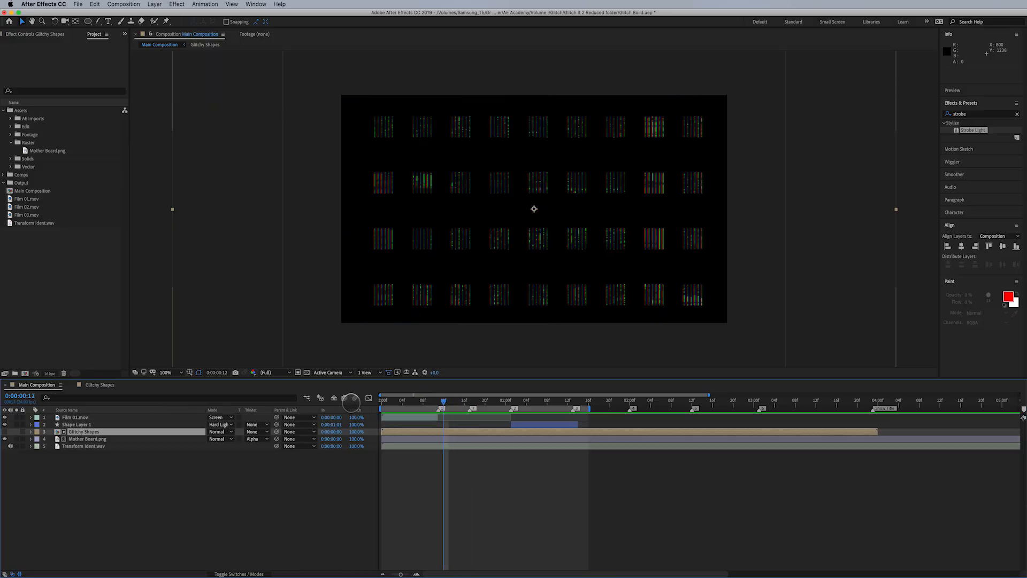
{"action": "key", "text": "Page_Down"}
{"action": "key", "text": "Page_Down"}
{"action": "key", "text": "Page_Down"}
{"action": "key", "text": "Page_Down"}
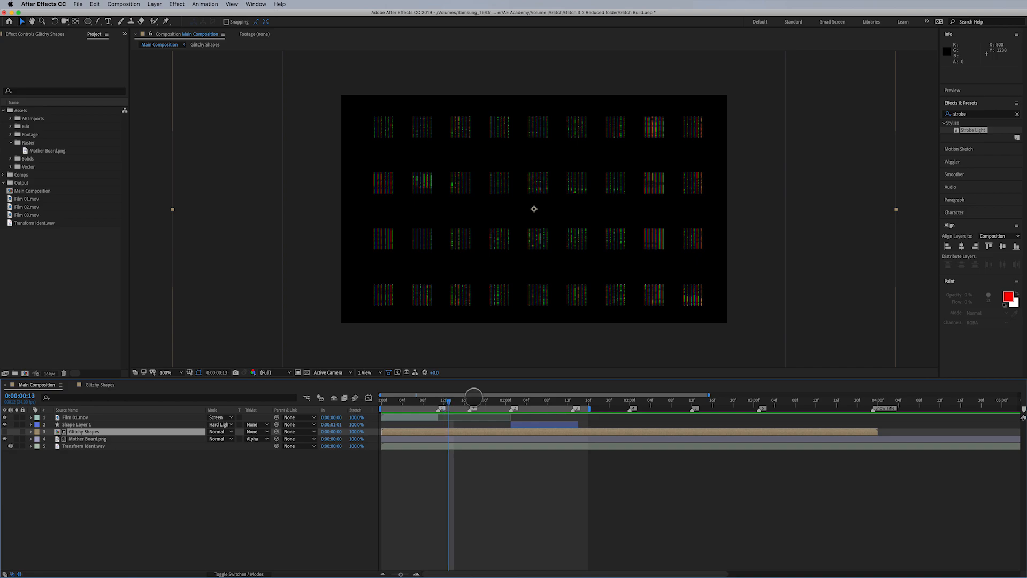
{"action": "key", "text": "Page_Down"}
{"action": "key", "text": "Page_Up"}
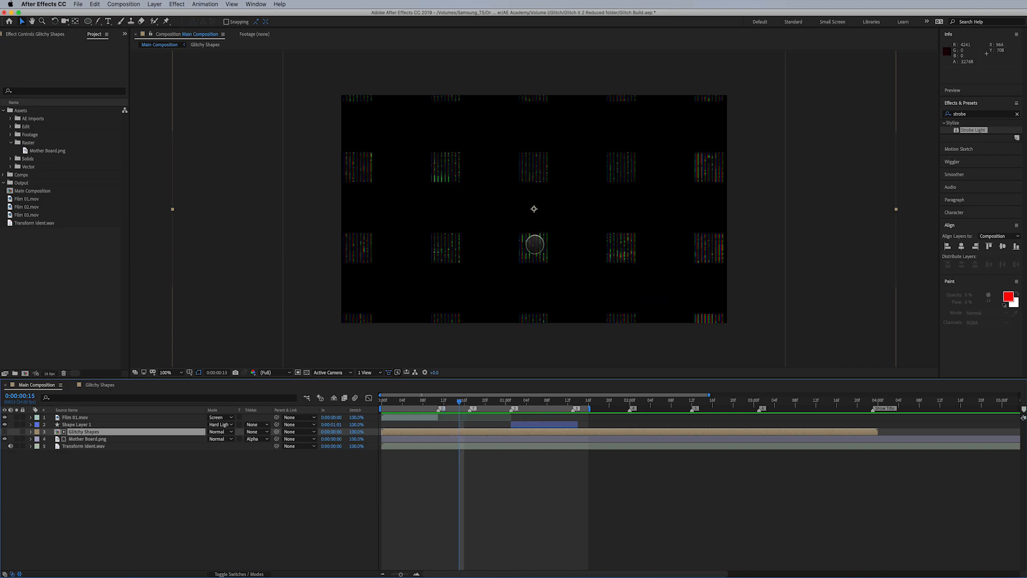
{"action": "key", "text": "Page_Up"}
{"action": "key", "text": "Page_Down"}
{"action": "key", "text": "Page_Down"}
{"action": "key", "text": "Page_Down"}
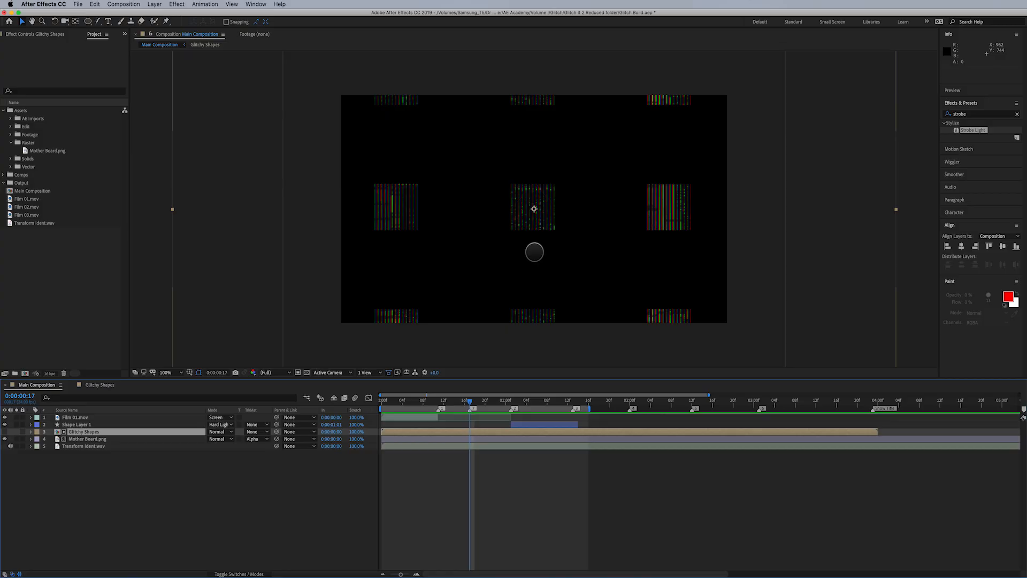
{"action": "key", "text": "Page_Up"}
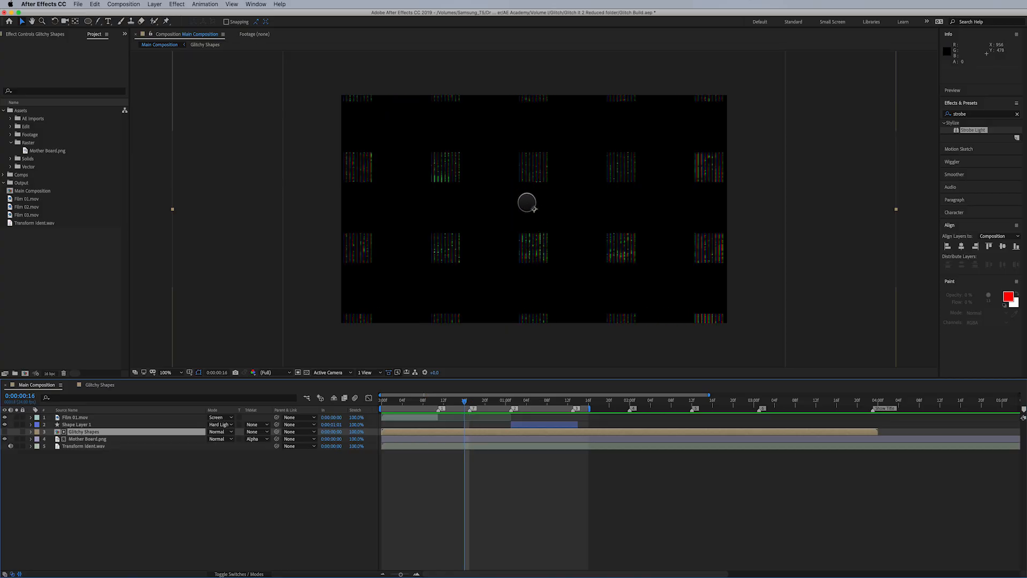
{"action": "key", "text": "Page_Down"}
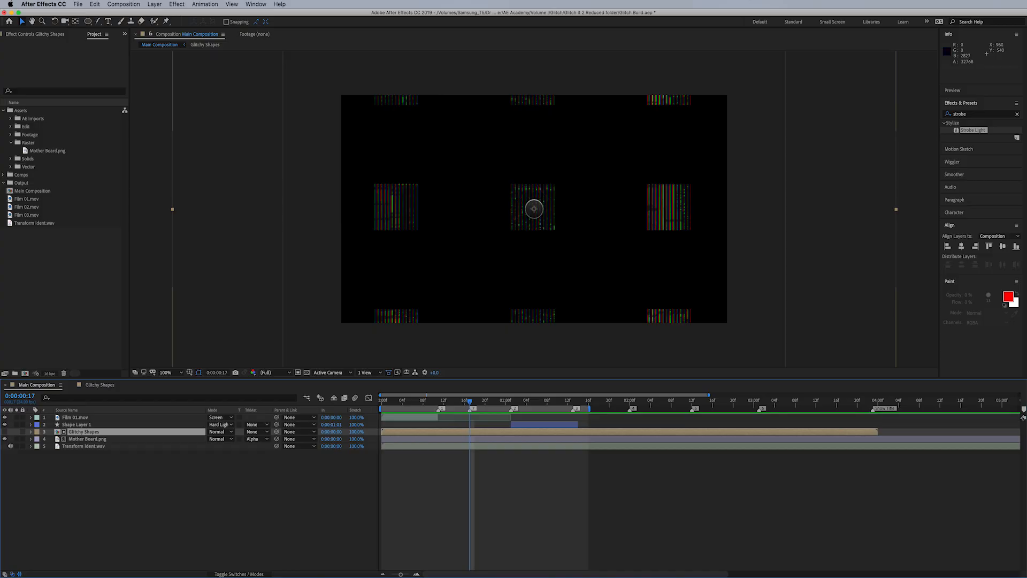
{"action": "key", "text": "Page_Down"}
{"action": "key", "text": "Page_Down"}
{"action": "key", "text": "Page_Down"}
{"action": "key", "text": "Page_Down"}
{"action": "key", "text": "Page_Down"}
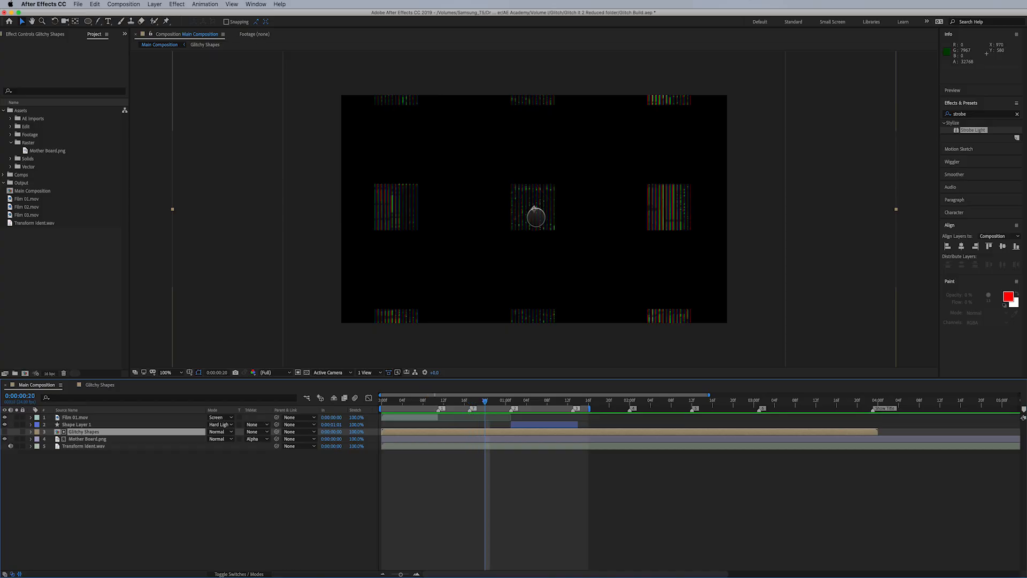
In Glitchy Shapes, extend Shape Layer 8's start to 0:00:00:20 and nudge its square onto the grid's centre square
{"action": "key", "text": "Page_Up"}
{"action": "key", "text": "Page_Up"}
{"action": "key", "text": "Page_Up"}
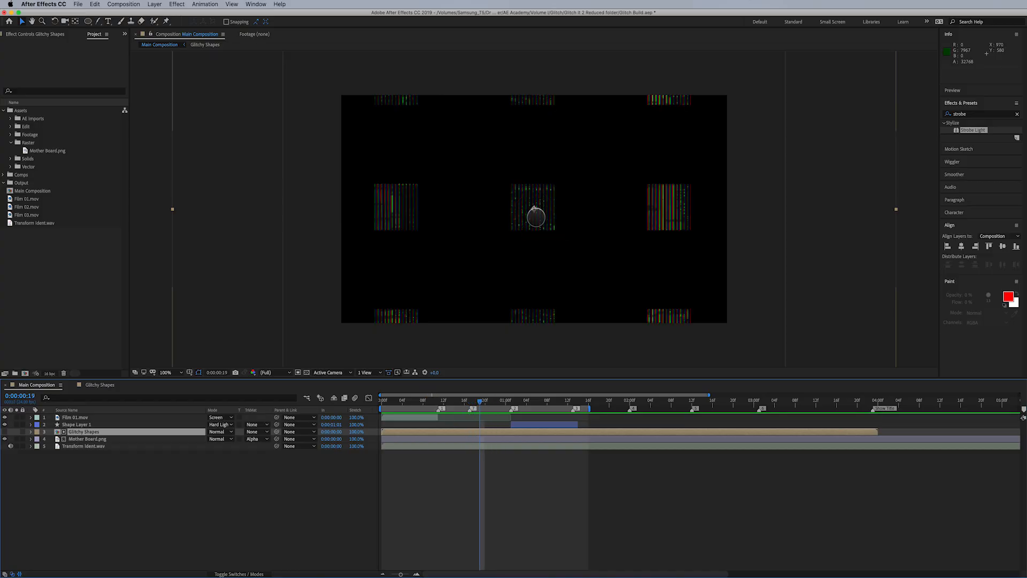
{"action": "key", "text": "Page_Down"}
{"action": "key", "text": "Page_Down"}
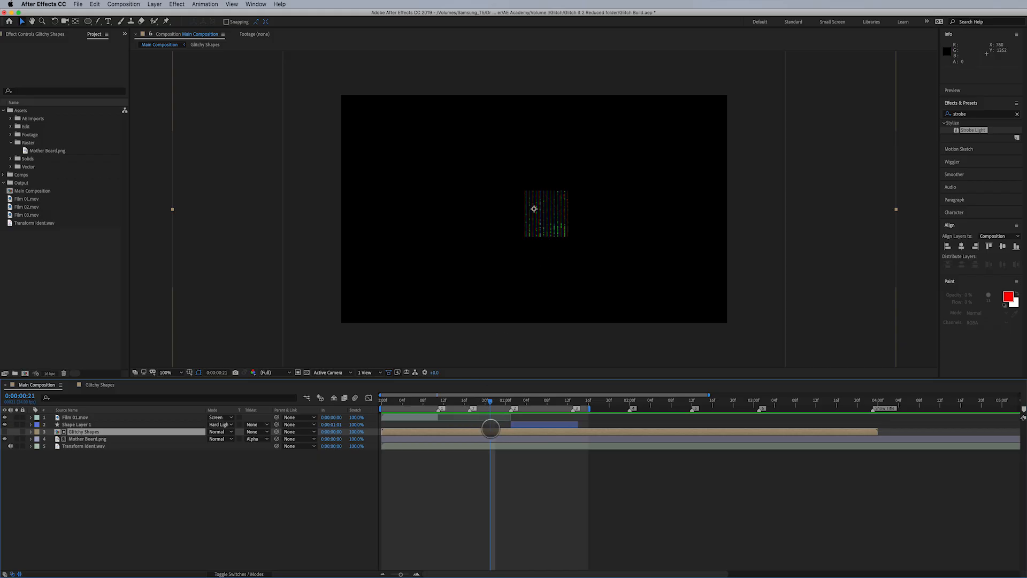
{"action": "double_click", "coordinate": [491, 433]}
{"action": "left_click", "coordinate": [477, 481]}
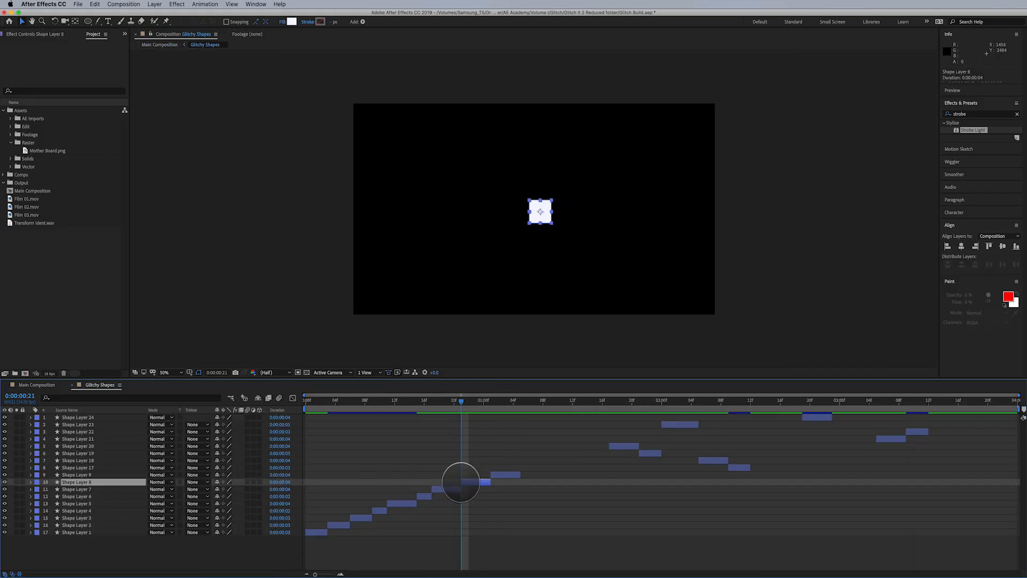
{"action": "left_click_drag", "start_coordinate": [458, 483], "coordinate": [453, 484]}
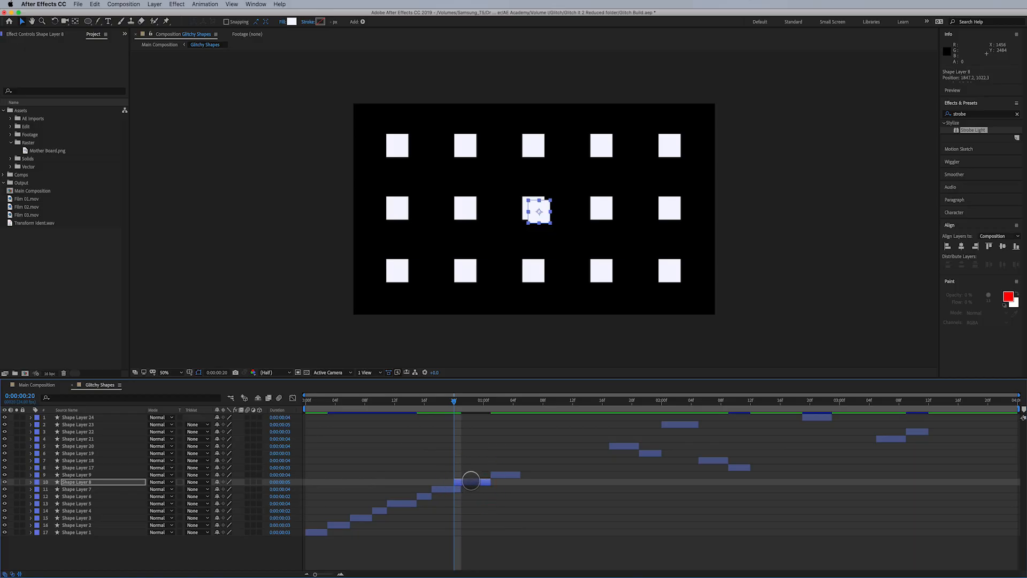
{"action": "key", "text": "Left"}
{"action": "key", "text": "Left"}
{"action": "key", "text": "Left"}
{"action": "key", "text": "Left"}
{"action": "key", "text": "Left"}
{"action": "key", "text": "Left"}
{"action": "key", "text": "Left"}
{"action": "key", "text": "Left"}
{"action": "key", "text": "Left"}
{"action": "key", "text": "Left"}
{"action": "key", "text": "Left"}
{"action": "key", "text": "Left"}
{"action": "key", "text": "Left"}
{"action": "key", "text": "Left"}
{"action": "key", "text": "Left"}
{"action": "key", "text": "Left"}
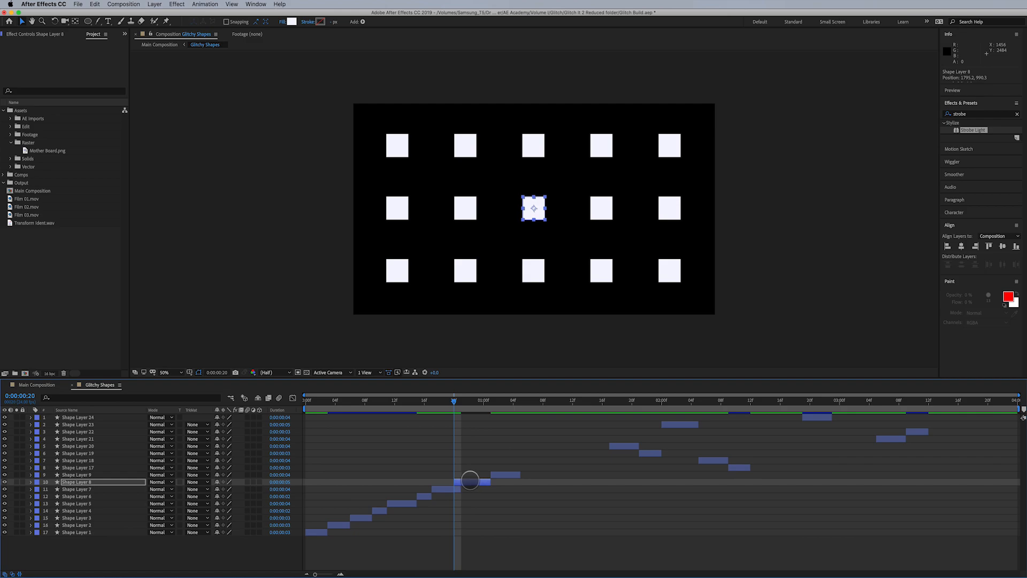
Scale Shape Layer 8's square to 246% and trim its start to 0:00:00:21
{"action": "key", "text": "s"}
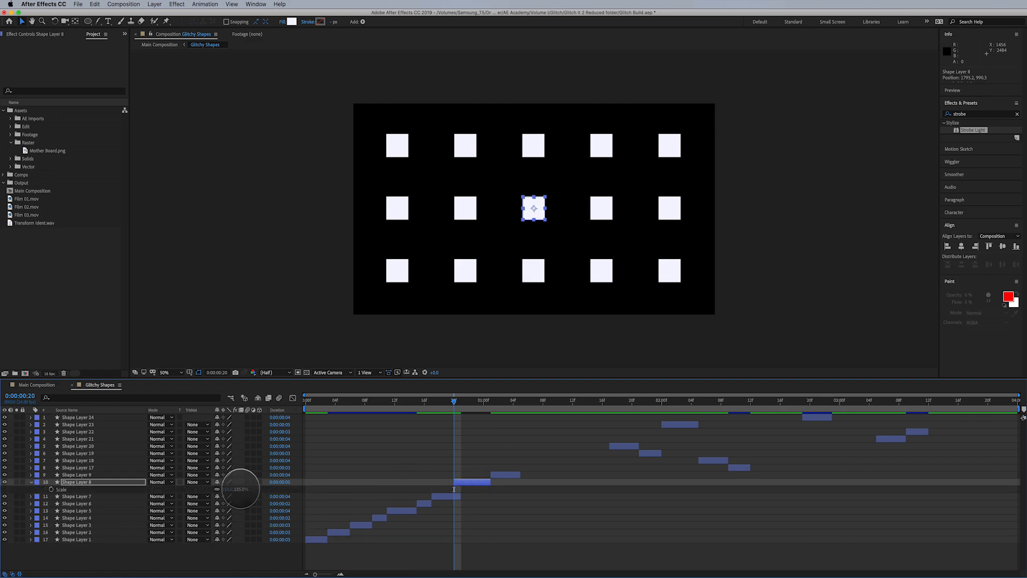
{"action": "left_click_drag", "start_coordinate": [240, 488], "coordinate": [274, 487]}
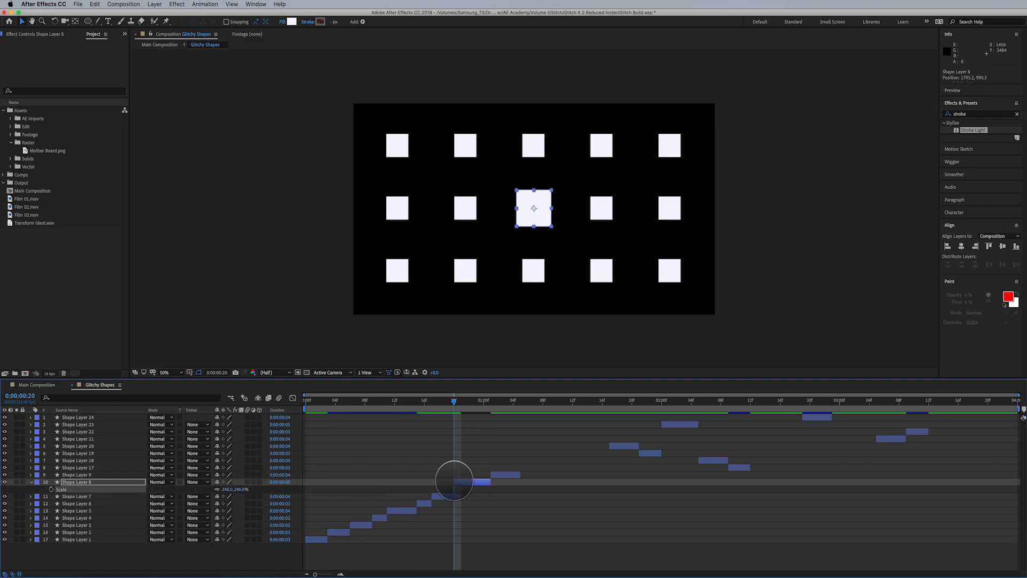
{"action": "left_click_drag", "start_coordinate": [454, 481], "coordinate": [458, 482]}
Preview Main Composition to check the single square after the grid patterns
{"action": "left_click", "coordinate": [35, 384]}
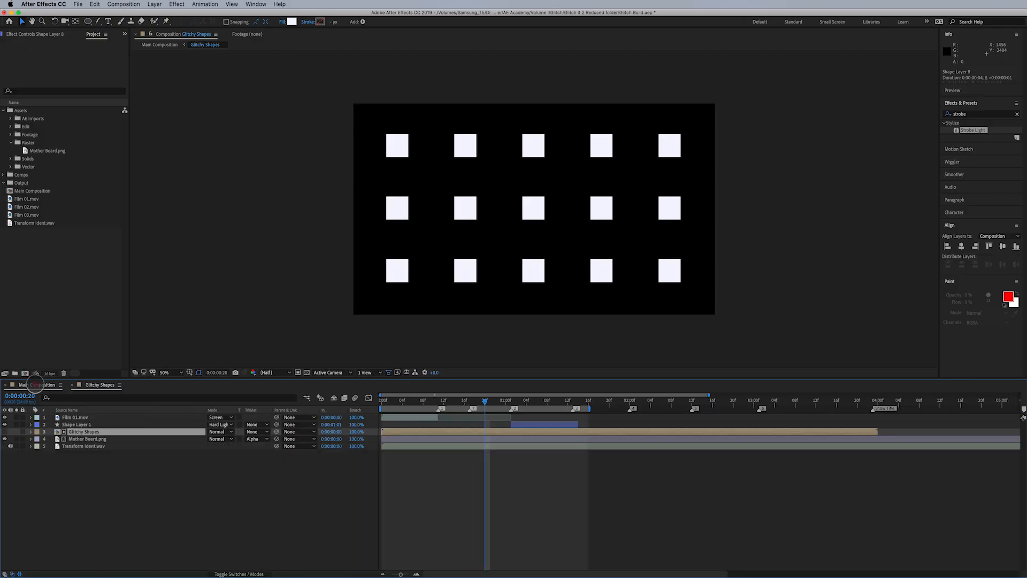
{"action": "key", "text": "space"}
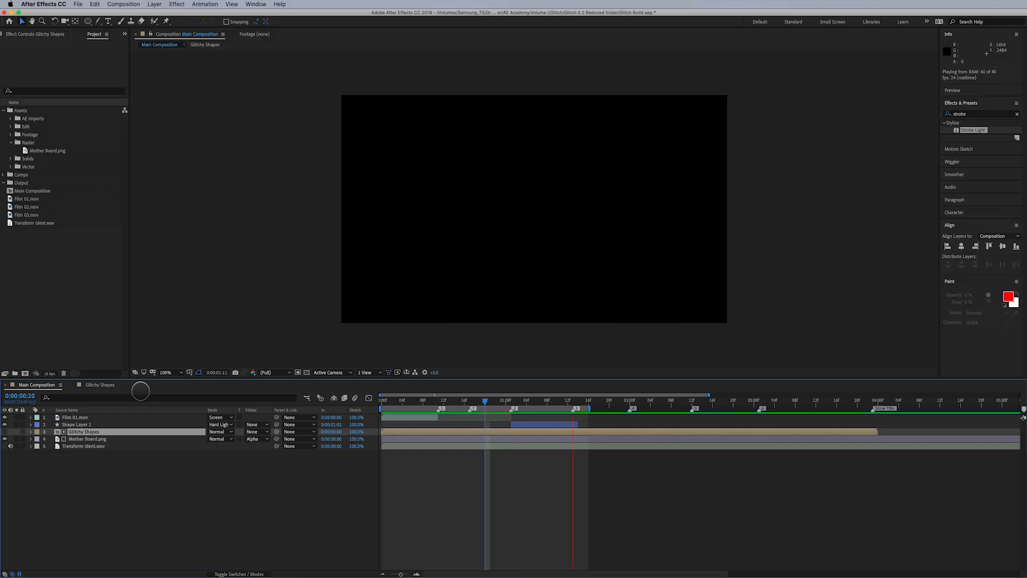
{"action": "key", "text": "space"}
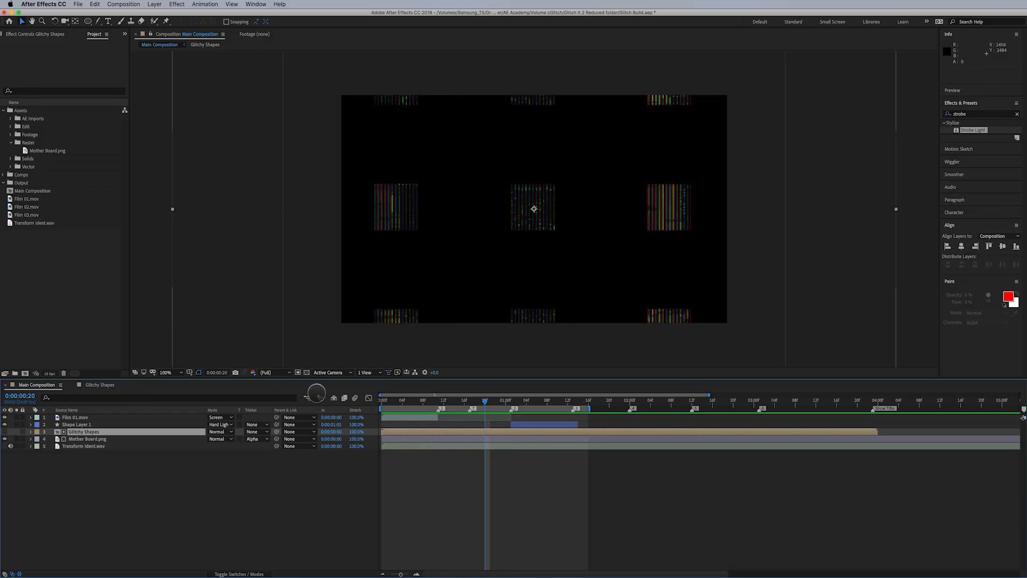
End Film 01.mov one frame earlier at 0:00:00:10, and open the Glitchy Shapes composition at 0:00:00:11
{"action": "left_click_drag", "start_coordinate": [484, 401], "coordinate": [431, 404]}
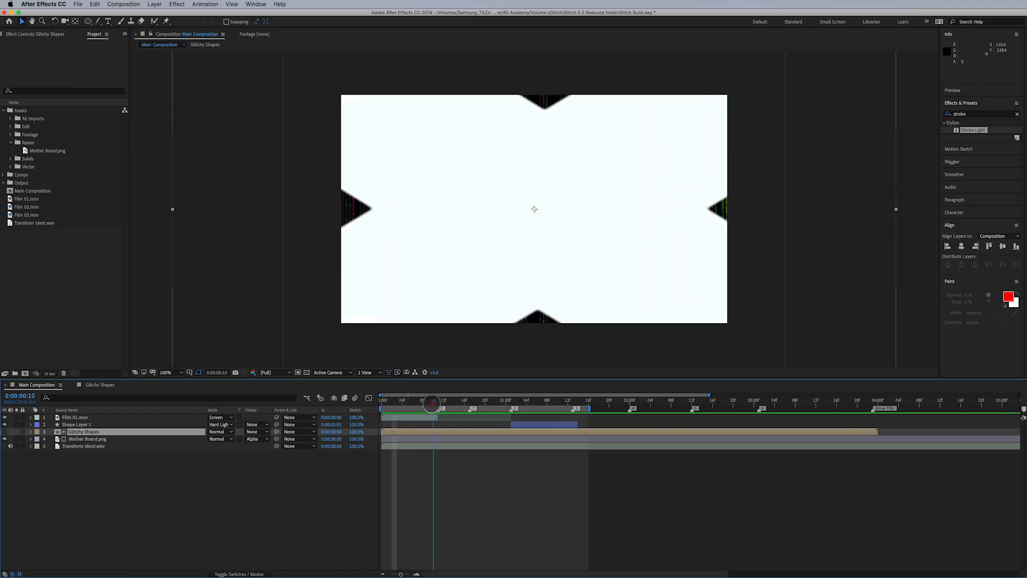
{"action": "left_click", "coordinate": [438, 416]}
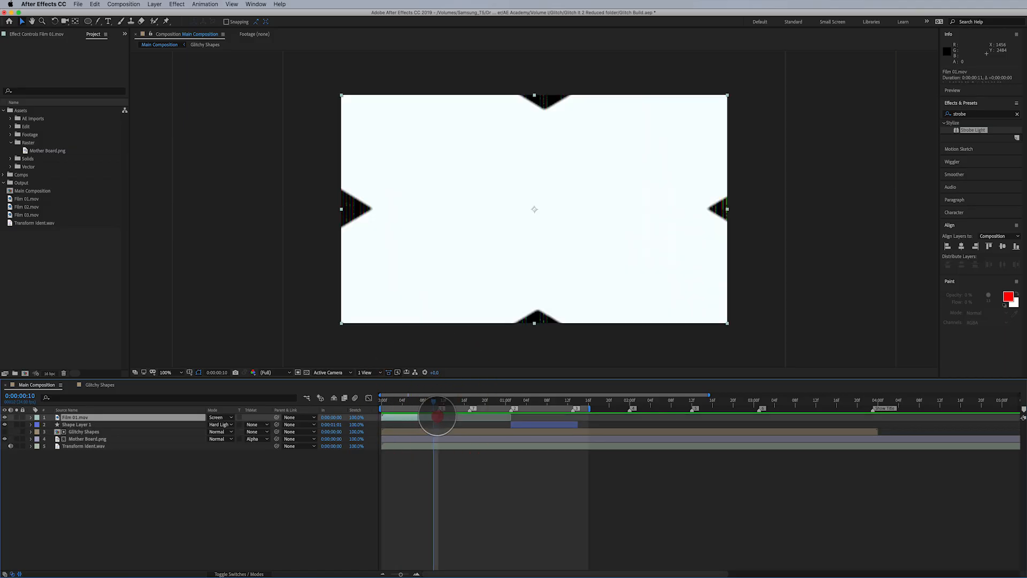
{"action": "left_click_drag", "start_coordinate": [436, 418], "coordinate": [433, 417]}
{"action": "left_click", "coordinate": [438, 401]}
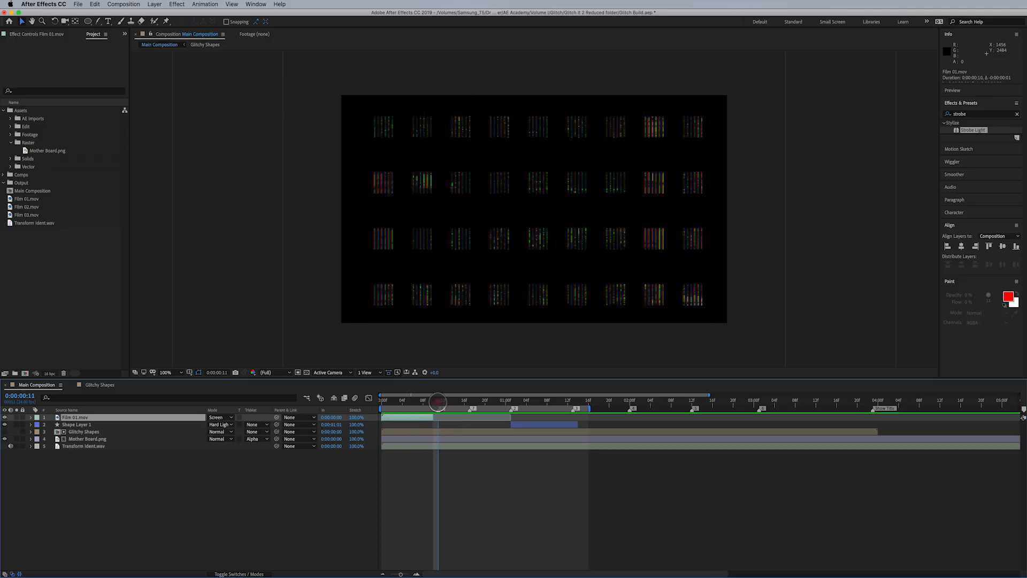
{"action": "key", "text": "shift+1"}
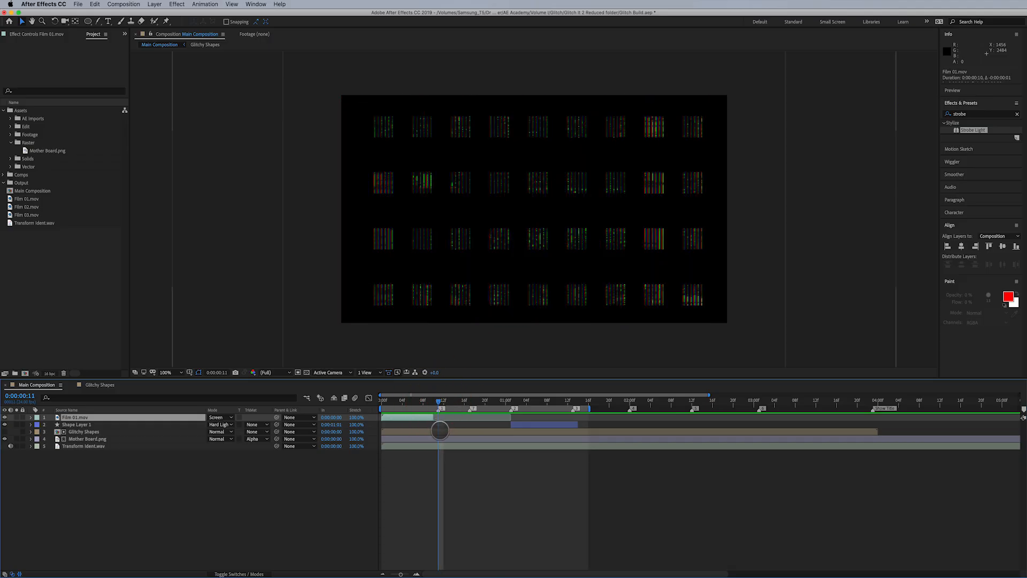
{"action": "double_click", "coordinate": [439, 431]}
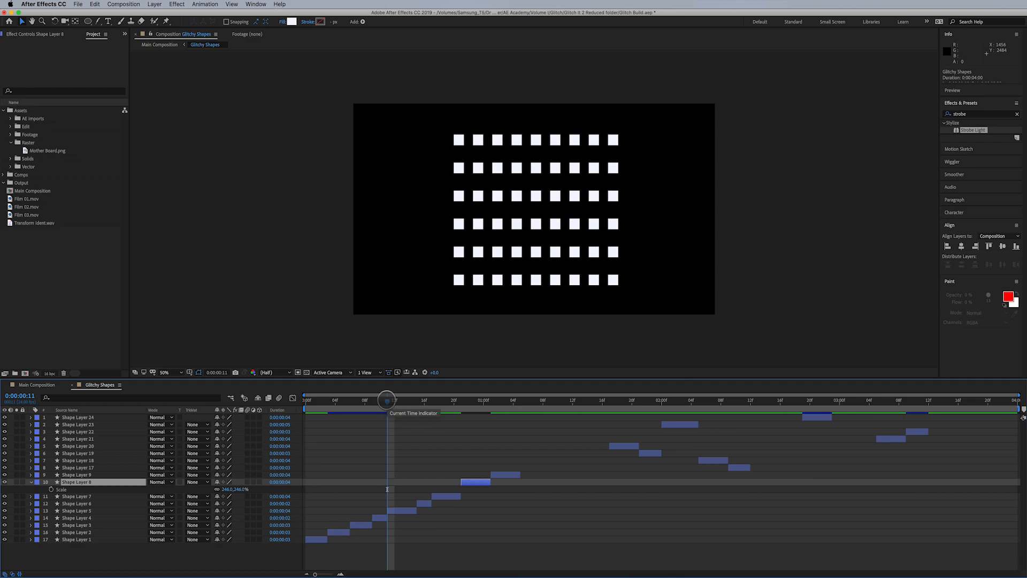
{"action": "left_click_drag", "start_coordinate": [384, 400], "coordinate": [385, 423]}
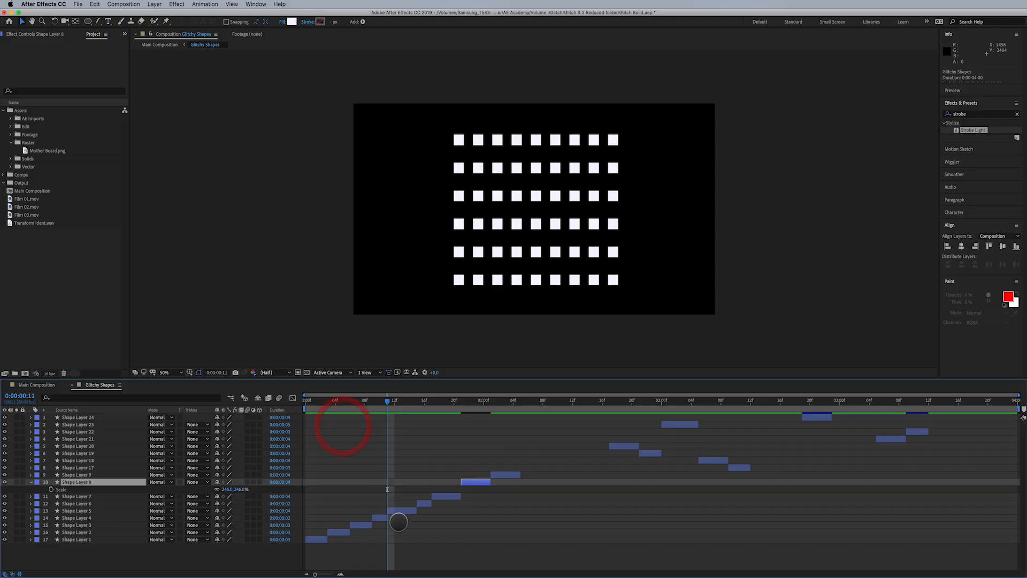
Try moving Shape Layer 1 above Shape Layer 5 and starting it at 0:00:00:11, and undo both changes
{"action": "left_click", "coordinate": [317, 538]}
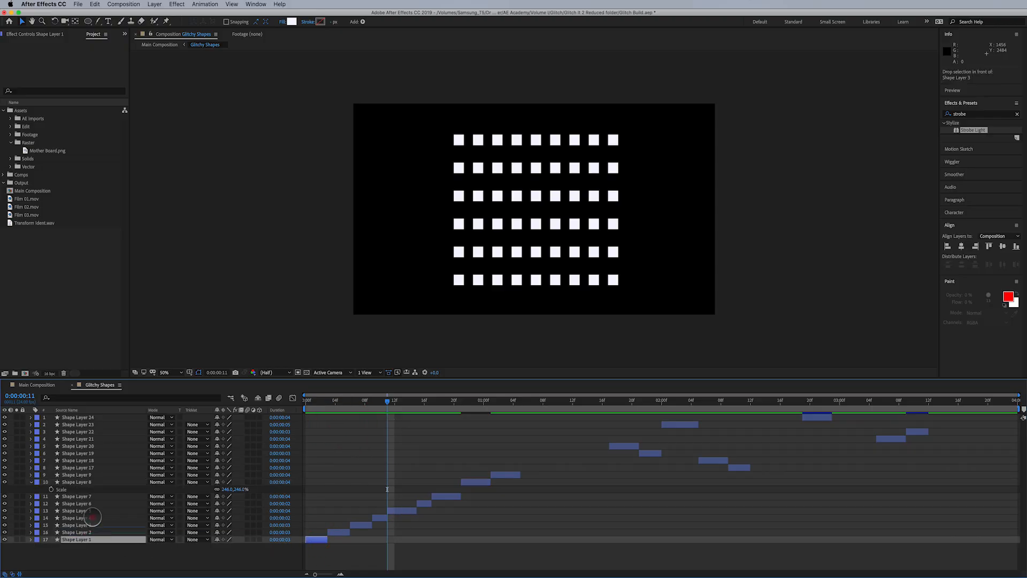
{"action": "left_click_drag", "start_coordinate": [92, 517], "coordinate": [95, 509]}
{"action": "left_click_drag", "start_coordinate": [333, 511], "coordinate": [399, 515]}
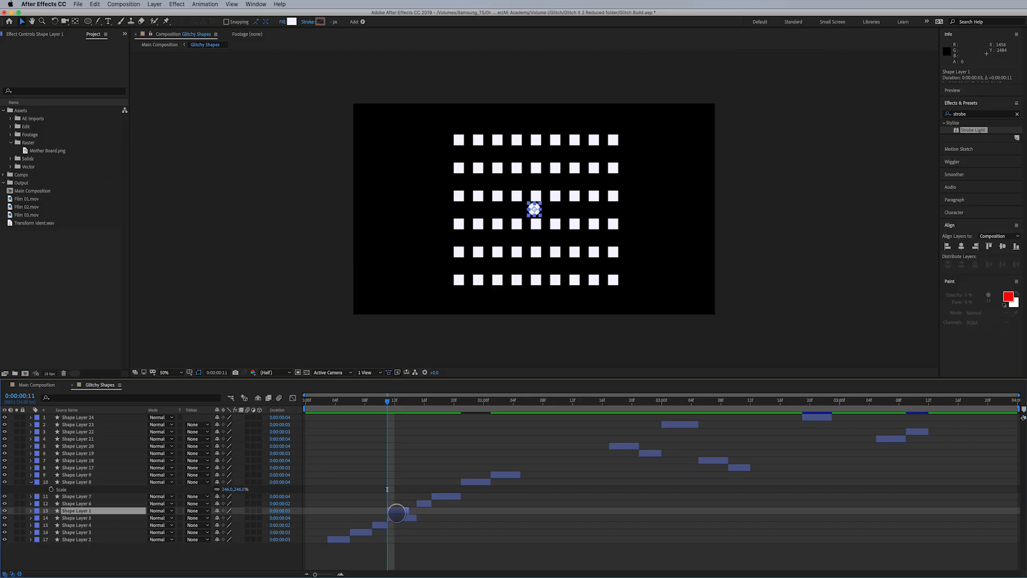
{"action": "key", "text": "super+z"}
{"action": "key", "text": "super+z"}
Replace Shape Layer 5 with Shape Layer 2 at 0:00:00:11, hiding the square grid and lengthening the dot grid to four frames
{"action": "left_click", "coordinate": [337, 532]}
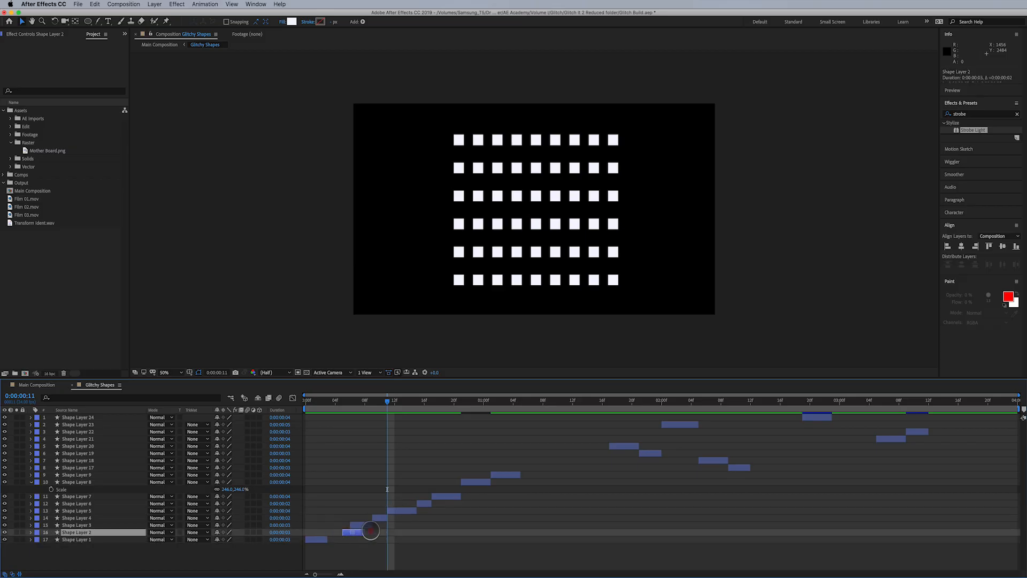
{"action": "left_click_drag", "start_coordinate": [371, 530], "coordinate": [397, 530]}
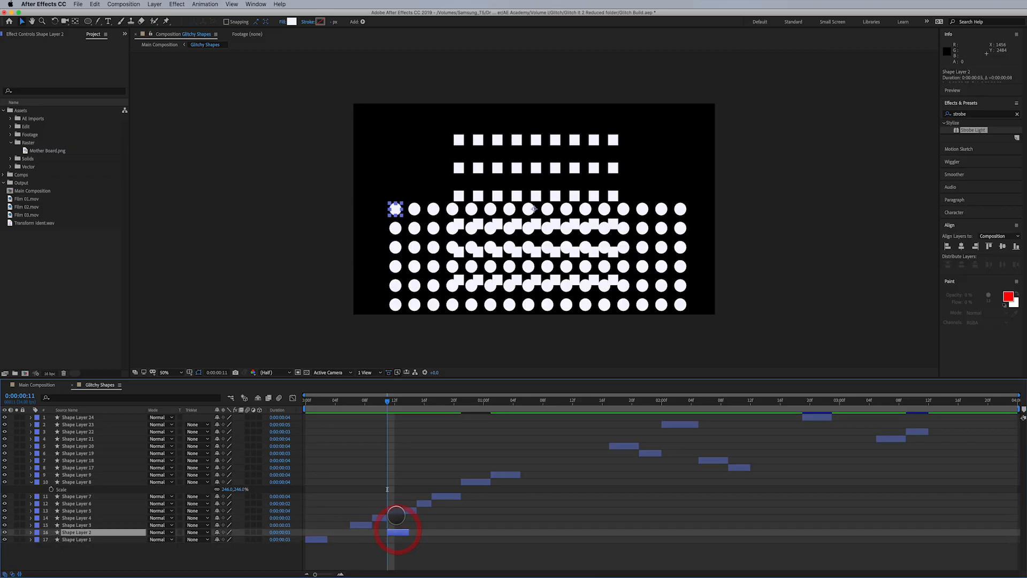
{"action": "left_click", "coordinate": [392, 510]}
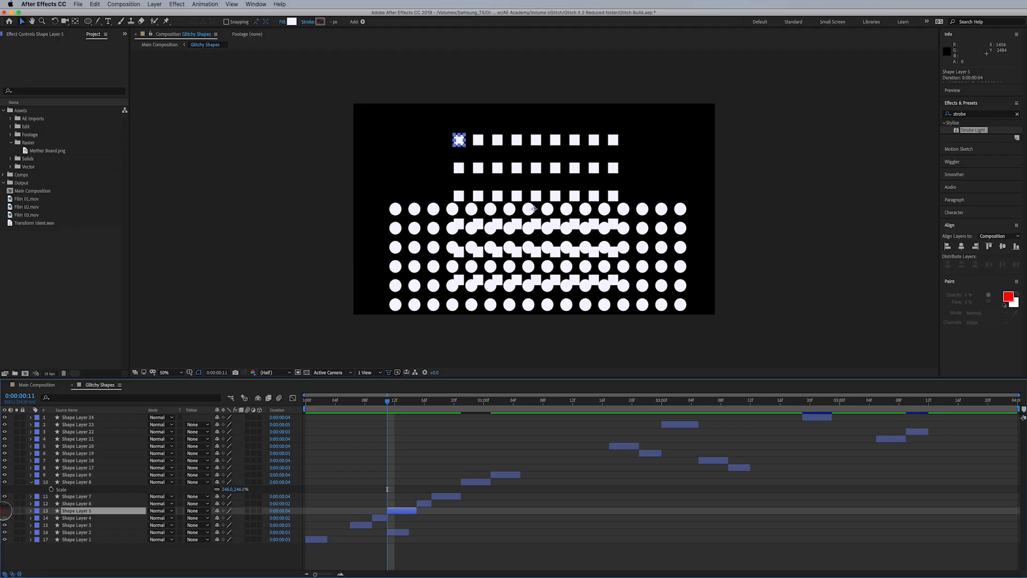
{"action": "left_click", "coordinate": [5, 511]}
{"action": "left_click", "coordinate": [400, 532]}
{"action": "left_click", "coordinate": [411, 532]}
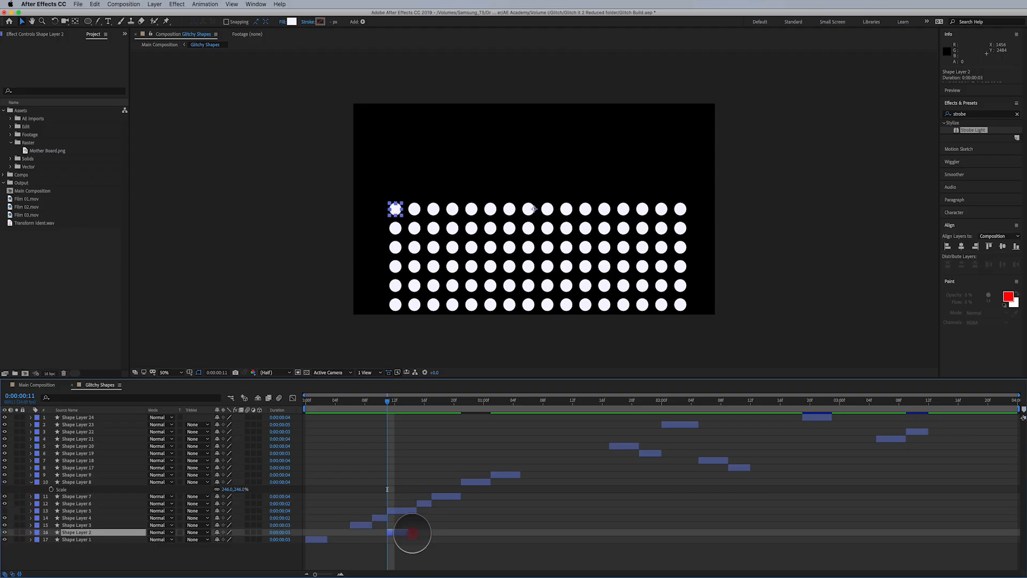
Move Shape Layer 2's dot grid up to centre it in the frame using the title/action safe guides
{"action": "left_click_drag", "start_coordinate": [396, 205], "coordinate": [387, 150]}
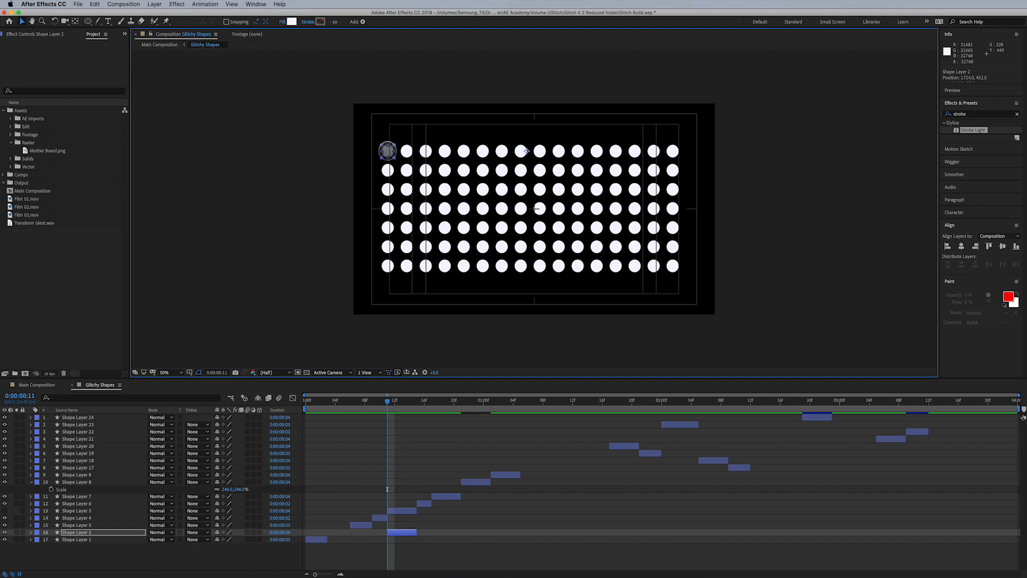
{"action": "left_click_drag", "start_coordinate": [388, 152], "coordinate": [395, 158]}
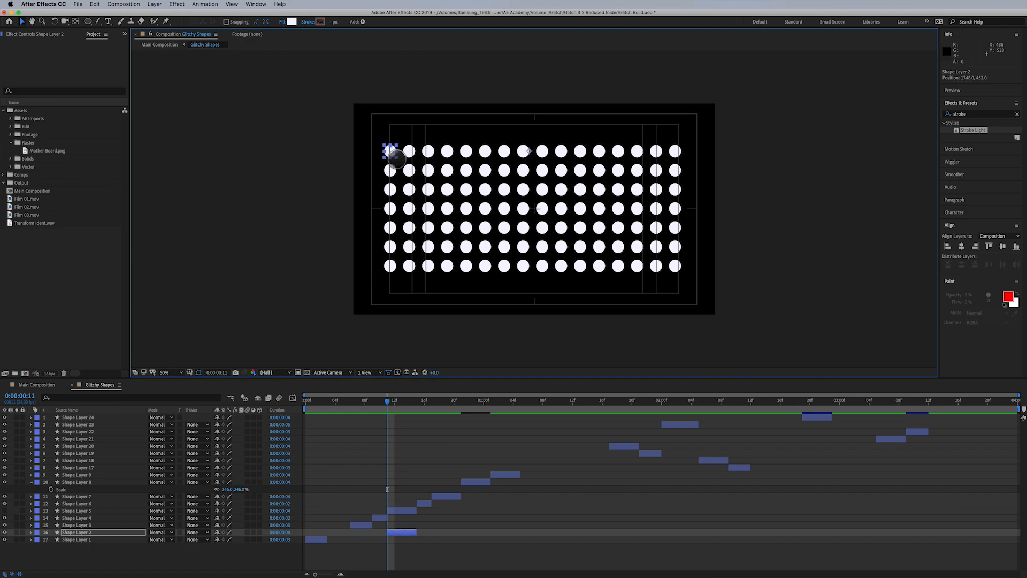
{"action": "key", "text": "Right"}
{"action": "key", "text": "Right"}
{"action": "key", "text": "Right"}
{"action": "key", "text": "Right"}
{"action": "key", "text": "Right"}
{"action": "key", "text": "Right"}
{"action": "key", "text": "Right"}
{"action": "key", "text": "Right"}
{"action": "key", "text": "Right"}
{"action": "key", "text": "Right"}
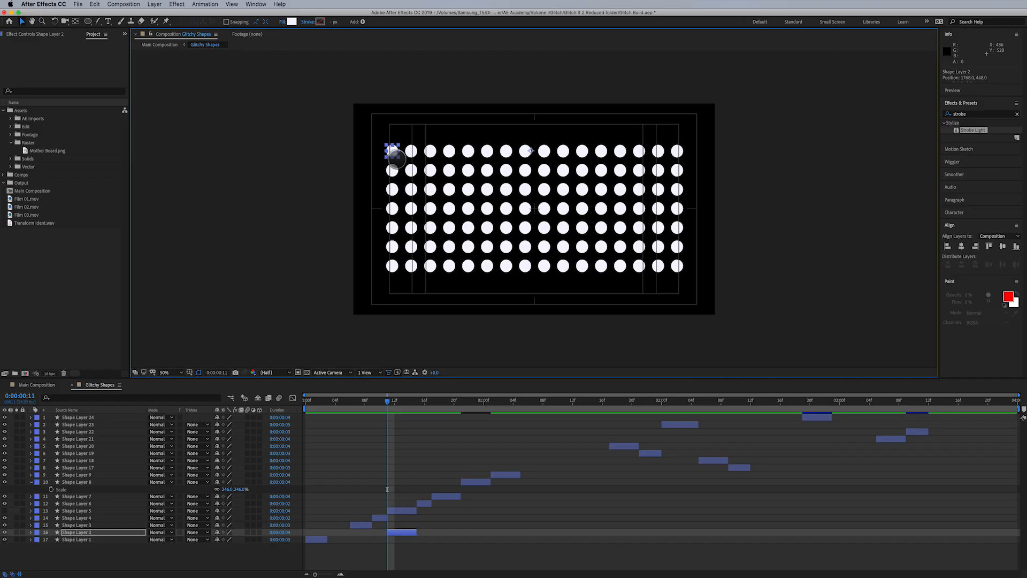
{"action": "key", "text": "Down"}
{"action": "key", "text": "Down"}
{"action": "key", "text": "Down"}
{"action": "key", "text": "Down"}
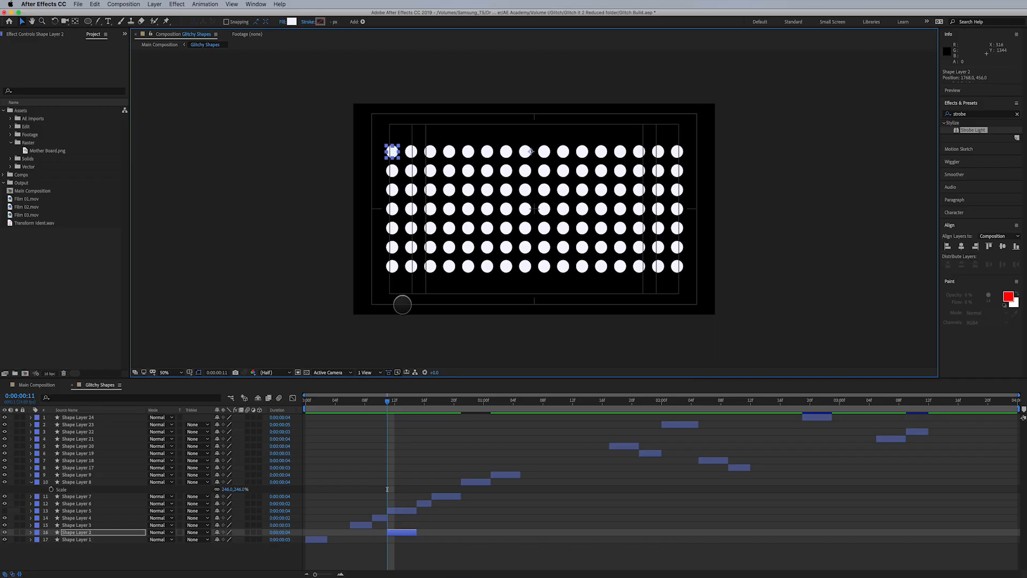
In Main Composition, scale the Glitchy Shapes layer down to 55% so the whole dot grid fits the frame
{"action": "left_click", "coordinate": [36, 384]}
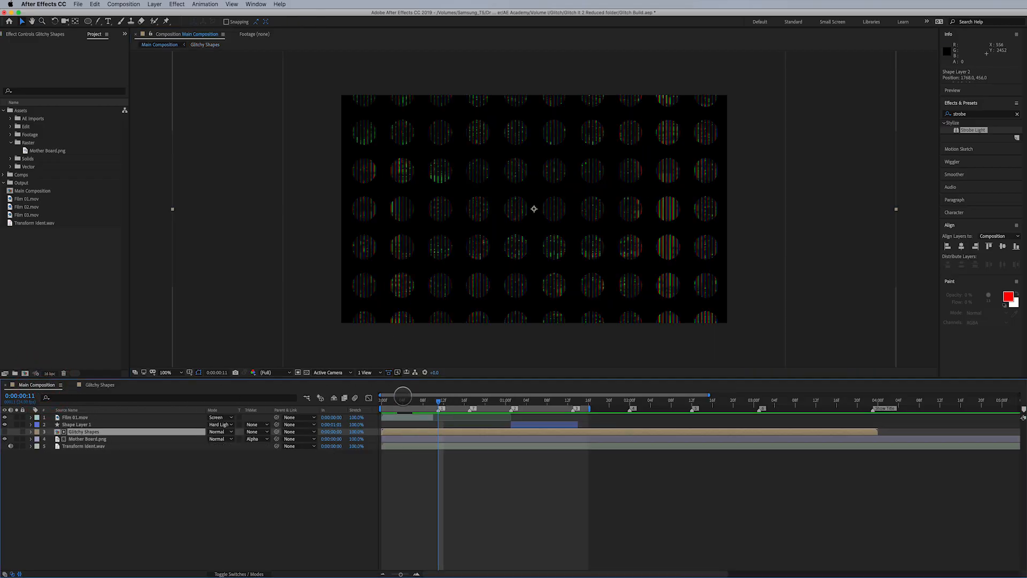
{"action": "mouse_move", "coordinate": [437, 403]}
{"action": "left_mouse_down"}
{"action": "mouse_move", "coordinate": [415, 402]}
{"action": "mouse_move", "coordinate": [433, 405]}
{"action": "left_mouse_up"}
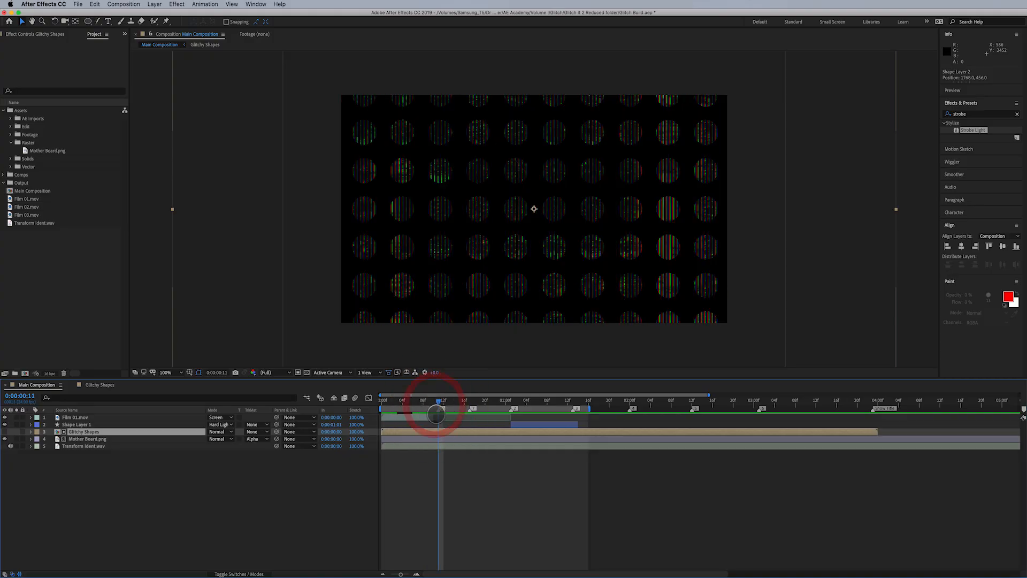
{"action": "key", "text": "s"}
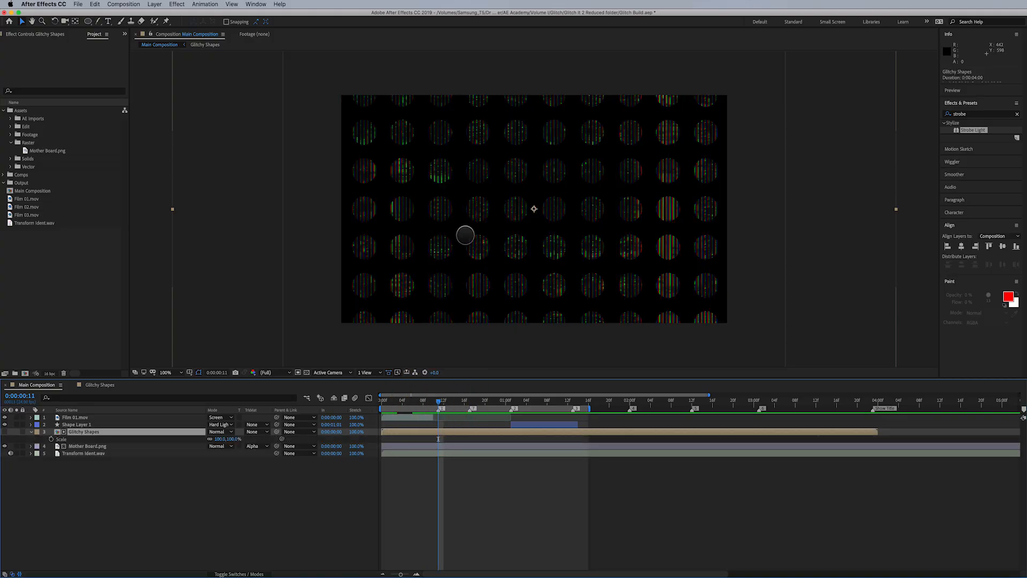
{"action": "mouse_move", "coordinate": [220, 439]}
{"action": "left_mouse_down"}
{"action": "mouse_move", "coordinate": [206, 436]}
{"action": "mouse_move", "coordinate": [207, 445]}
{"action": "left_mouse_up"}
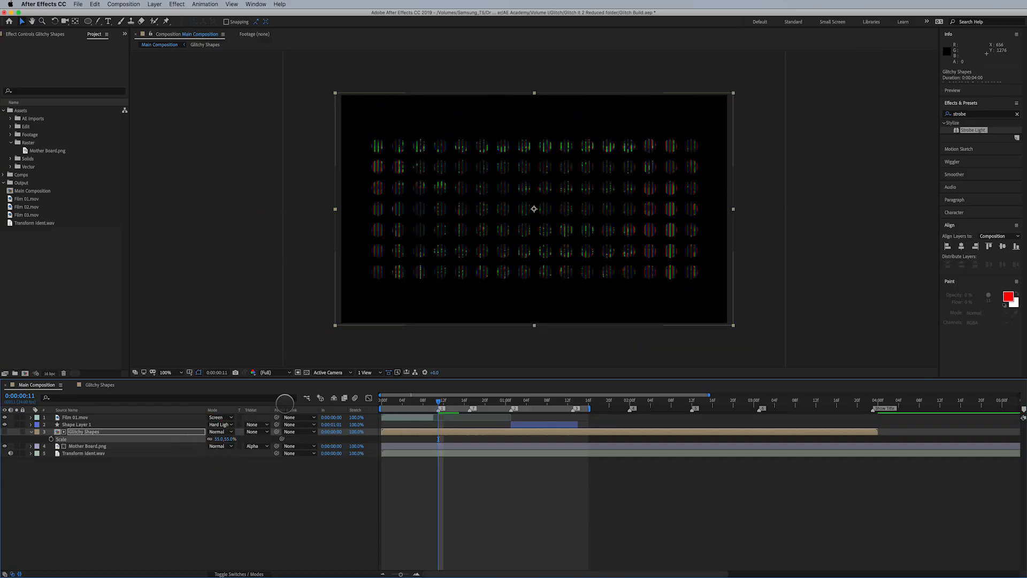
At 0:00:01:04, shift Shape Layer 1's circle sideways onto the middle glitch bar and preview Main Composition from 0:00:00:10
{"action": "left_click_drag", "start_coordinate": [432, 400], "coordinate": [524, 407]}
{"action": "left_click", "coordinate": [530, 424]}
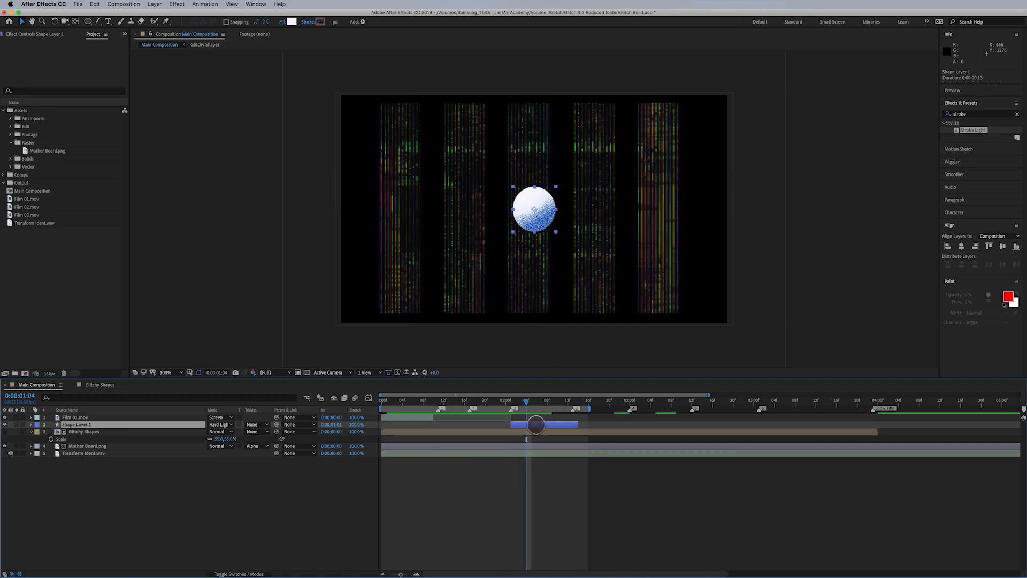
{"action": "left_click_drag", "start_coordinate": [535, 208], "coordinate": [542, 212]}
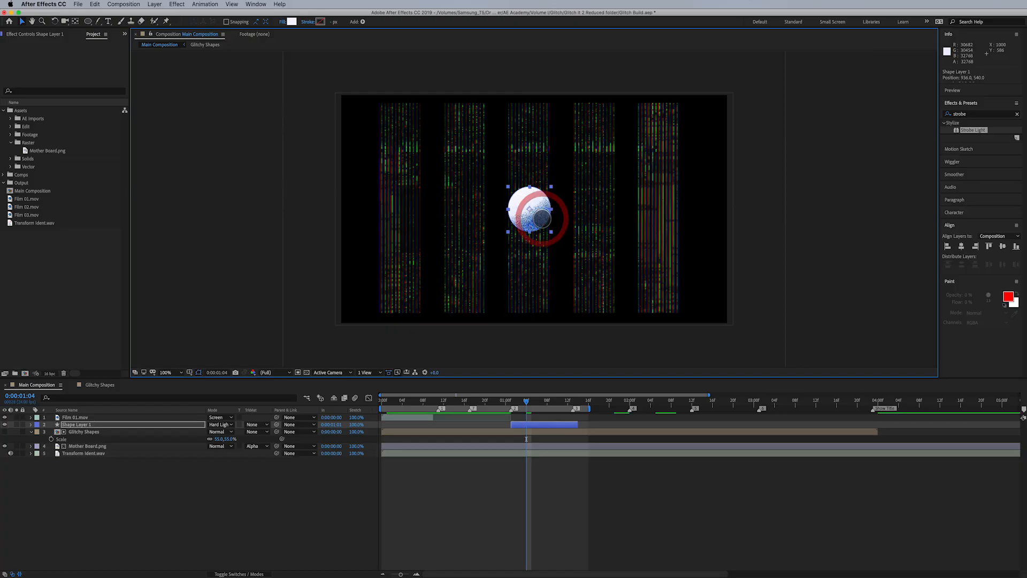
{"action": "left_click", "coordinate": [529, 424]}
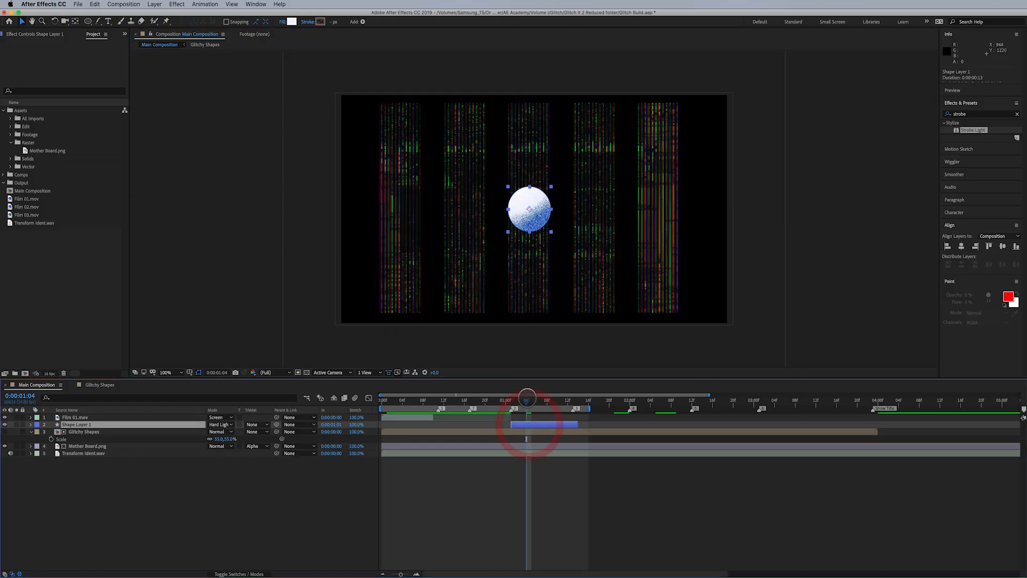
{"action": "left_click_drag", "start_coordinate": [527, 400], "coordinate": [434, 422]}
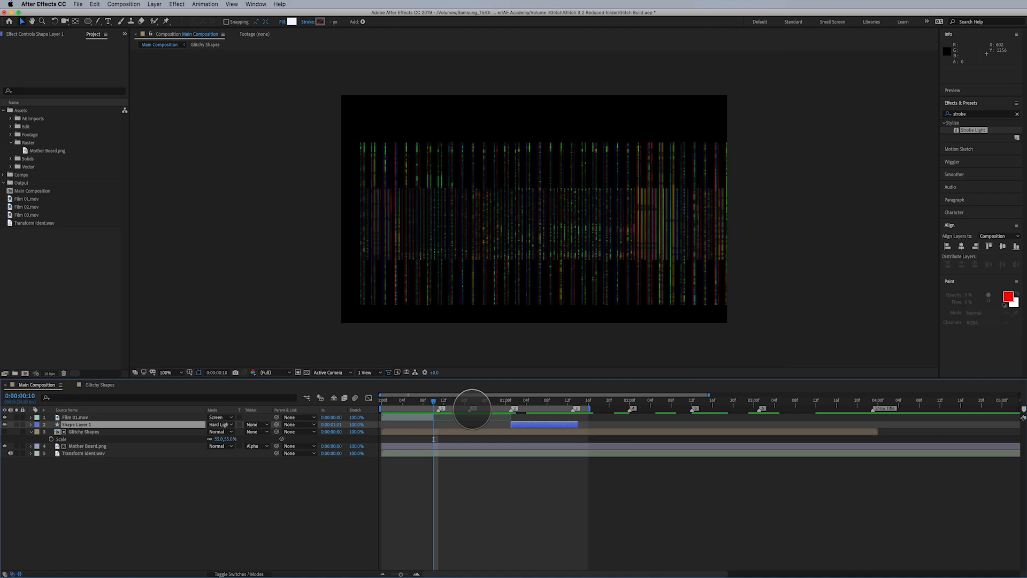
{"action": "key", "text": "space"}
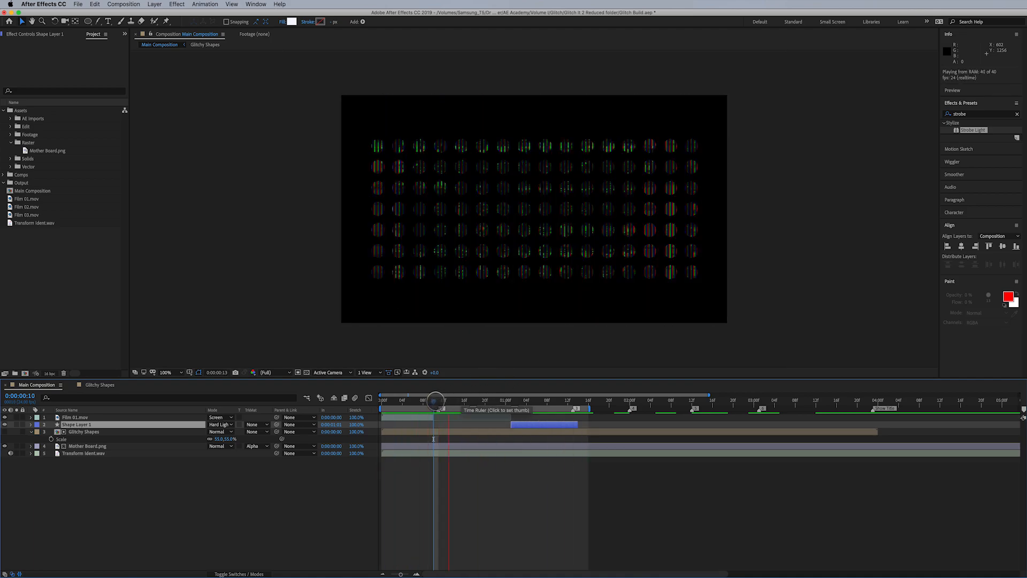
Extend Film 01.mov by one frame in Main Composition so it ends at 0:00:00:11
{"action": "left_click", "coordinate": [438, 400]}
{"action": "left_click", "coordinate": [435, 417]}
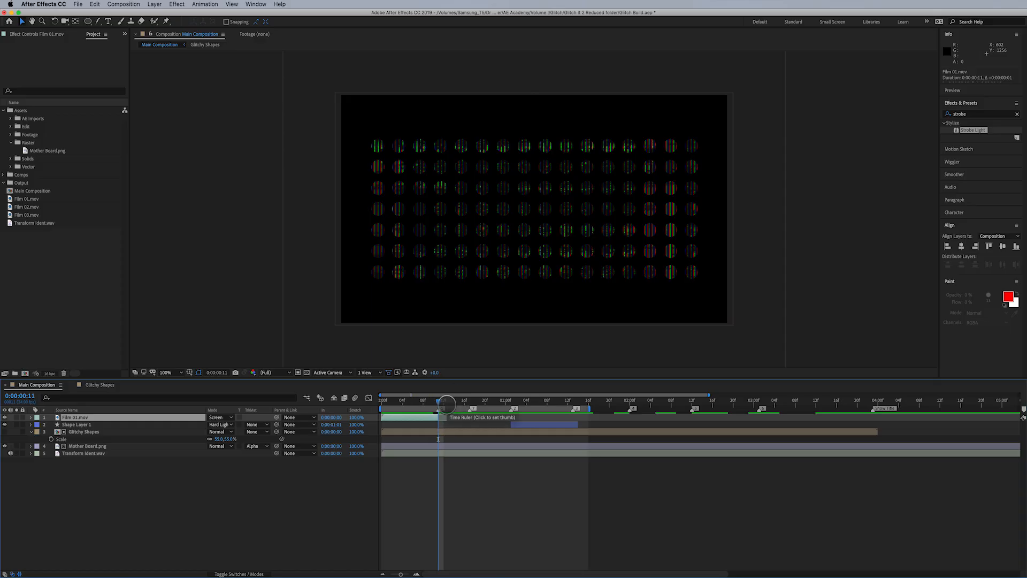
Create a new 2000 × 2000 px composition named Circular Shape at 24 frames per second, and view it at 50%
{"action": "left_click", "coordinate": [54, 271]}
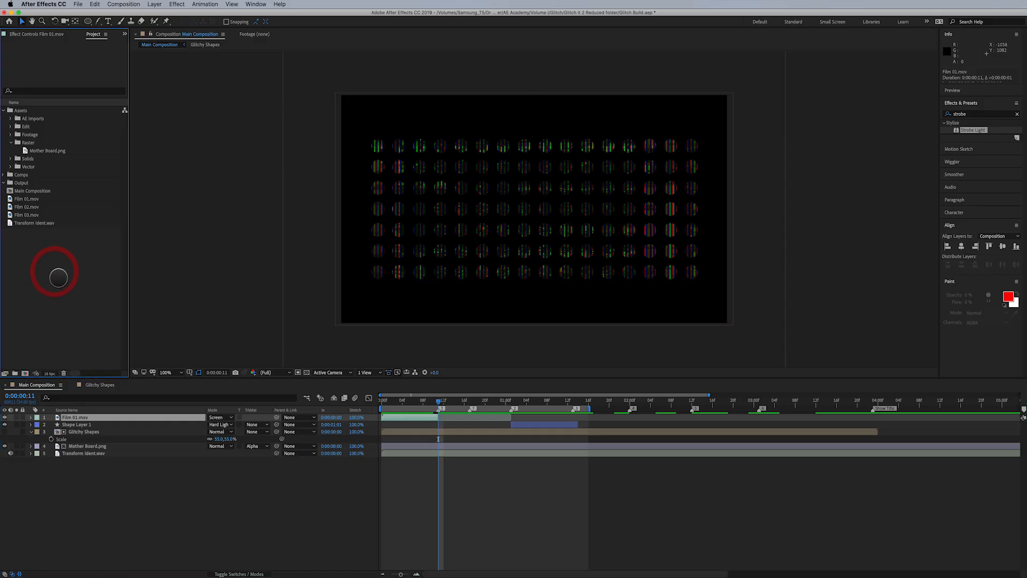
{"action": "left_click", "coordinate": [122, 5]}
{"action": "left_click", "coordinate": [122, 14]}
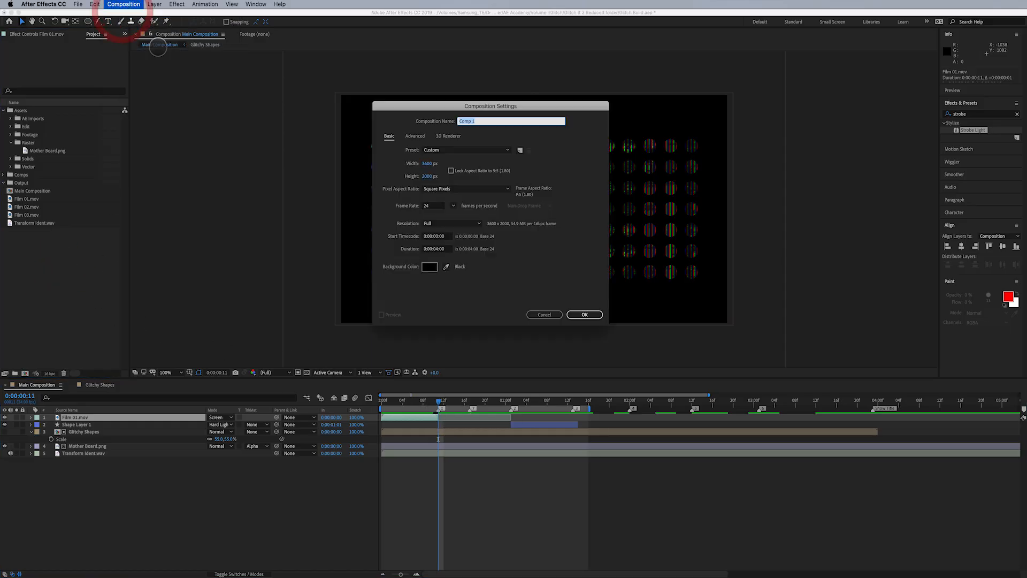
{"action": "left_click", "coordinate": [423, 164]}
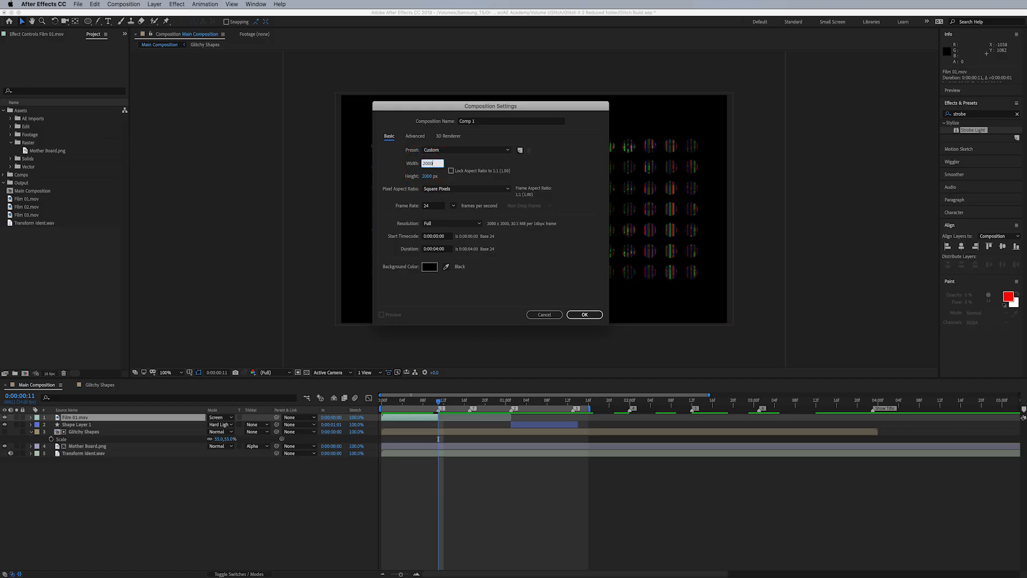
{"action": "left_click", "coordinate": [489, 120]}
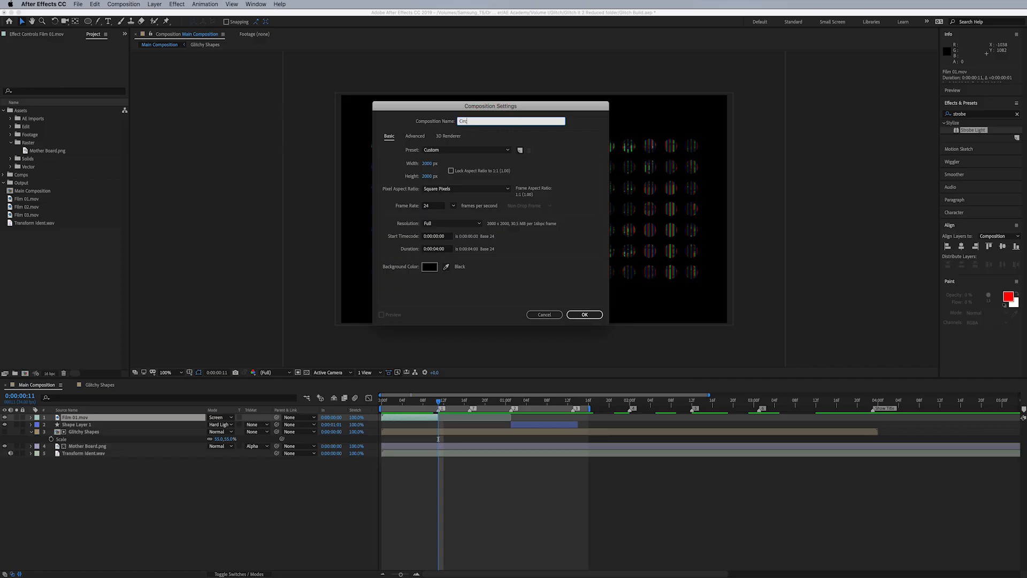
{"action": "type", "text": "Circular Shape"}
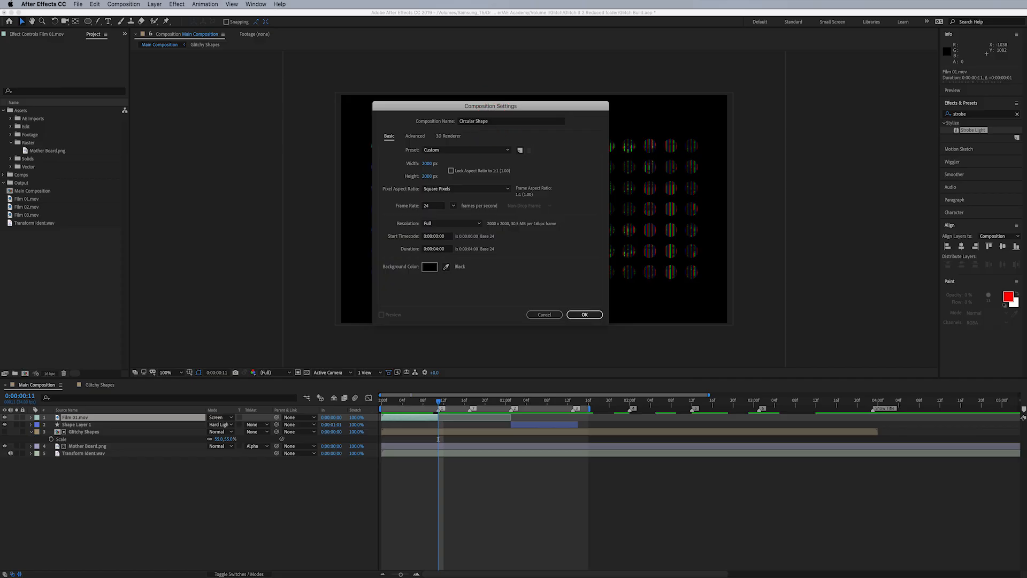
{"action": "key", "text": "Return"}
{"action": "key", "text": "comma"}
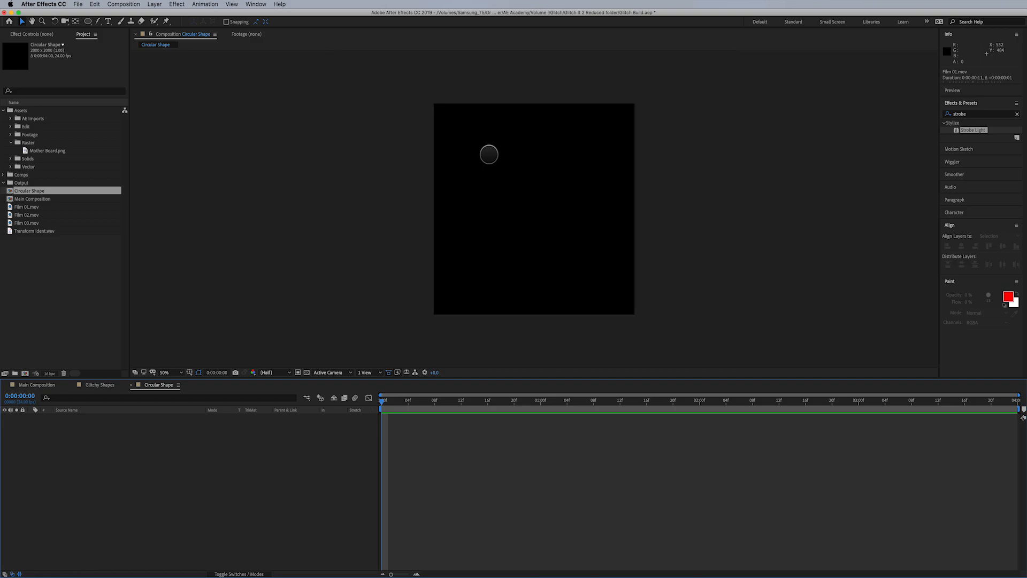
Import color-concrete-design-122458.jpg, add it to the Circular Shape composition and scale it down to 73%
{"action": "left_click", "coordinate": [78, 273]}
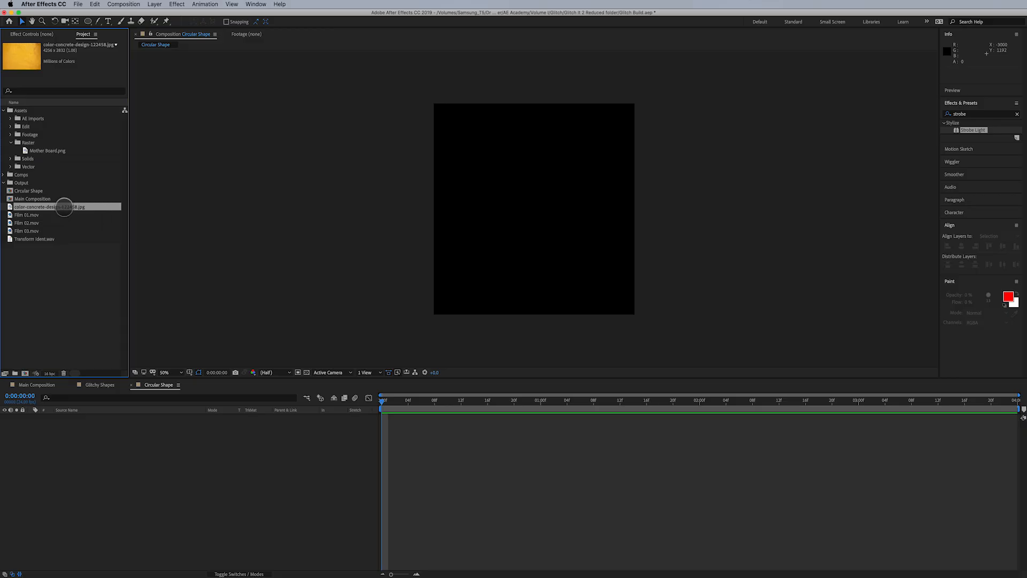
{"action": "left_click_drag", "start_coordinate": [64, 206], "coordinate": [137, 444]}
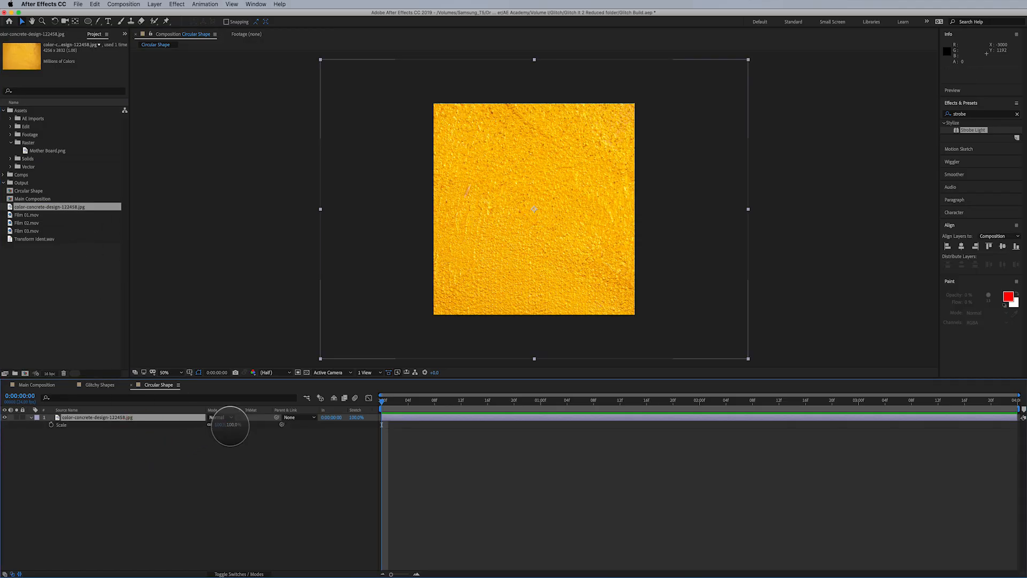
{"action": "left_click_drag", "start_coordinate": [227, 424], "coordinate": [223, 427]}
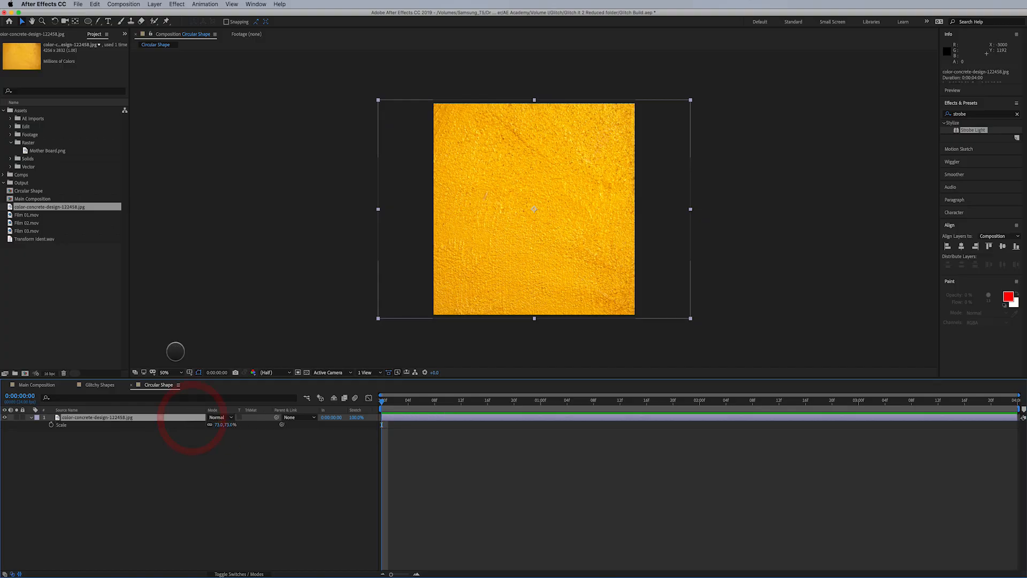
Mask the concrete texture with a centred circle that spans the full 2000 px composition, using the Ellipse tool
{"action": "left_click", "coordinate": [89, 21]}
{"action": "left_click_drag", "start_coordinate": [482, 130], "coordinate": [461, 145]}
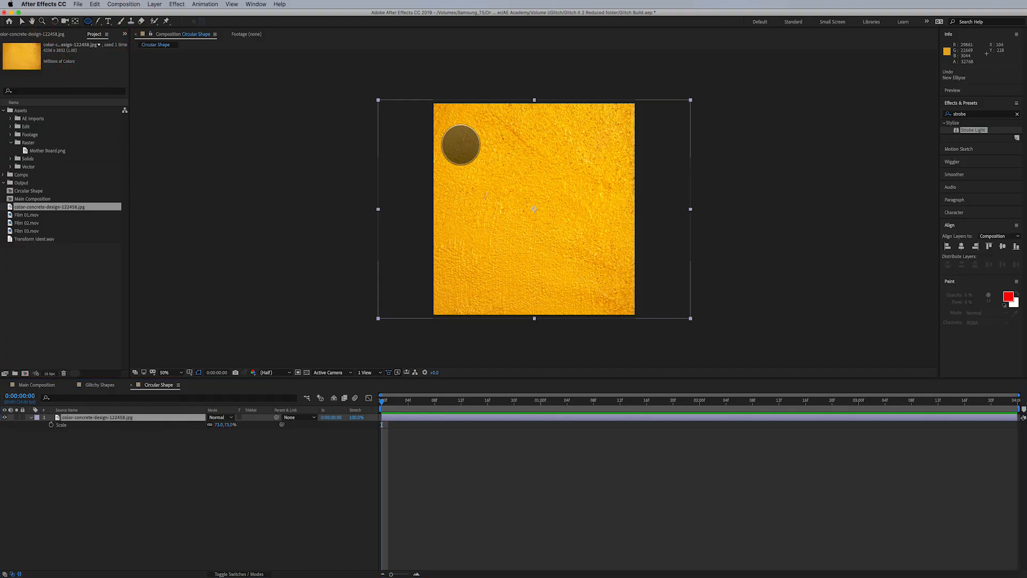
{"action": "left_click_drag", "start_coordinate": [534, 209], "coordinate": [538, 215]}
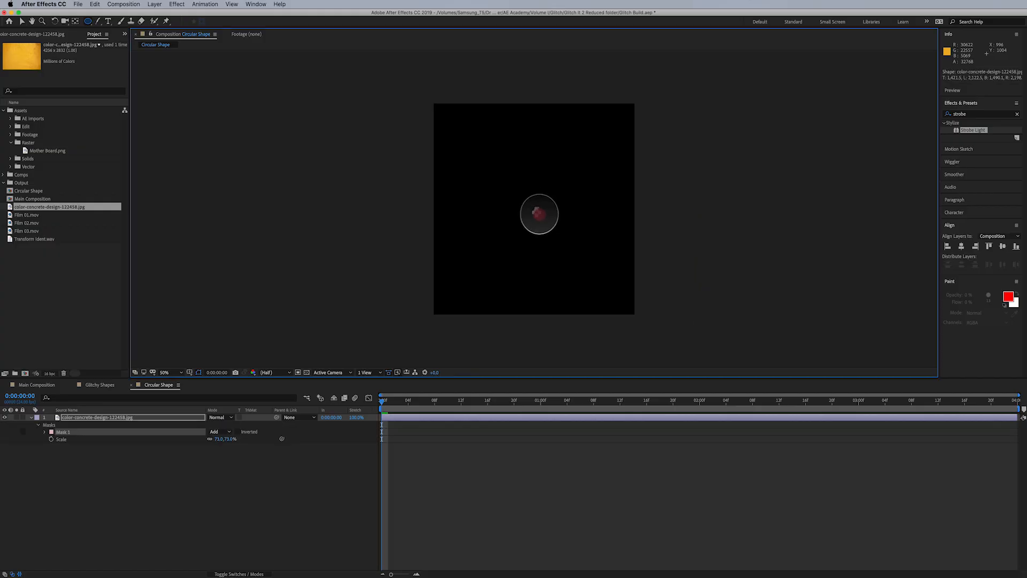
{"action": "left_click_drag", "start_coordinate": [540, 216], "coordinate": [632, 279]}
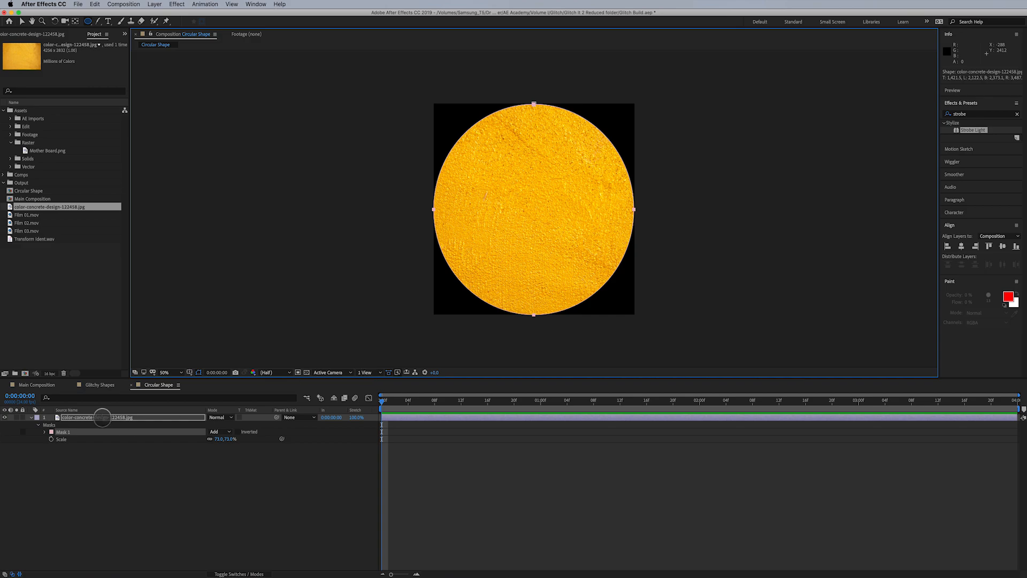
Apply the Tint effect to the concrete texture layer to turn it greyscale
{"action": "left_click", "coordinate": [102, 417]}
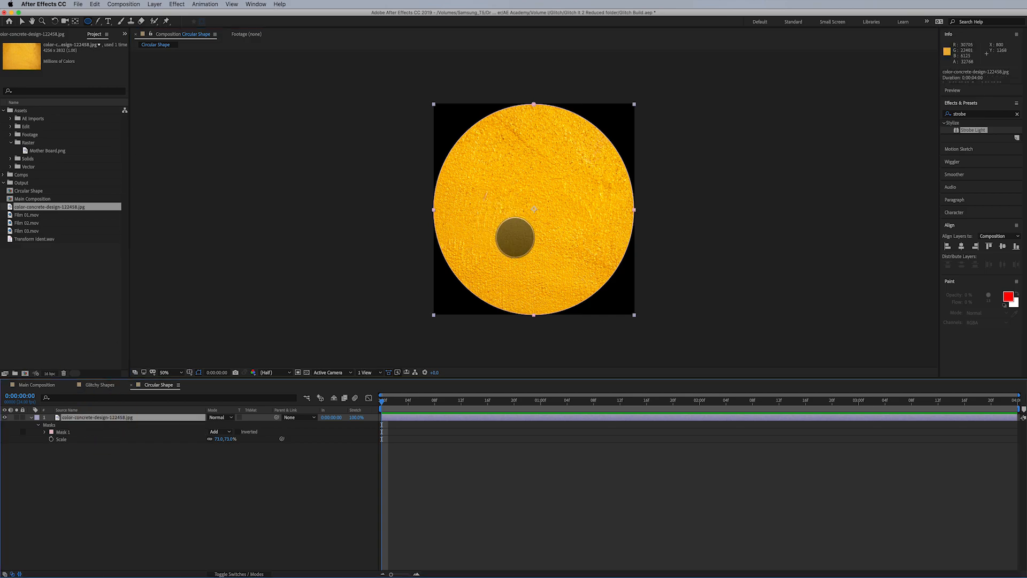
{"action": "left_click", "coordinate": [177, 5]}
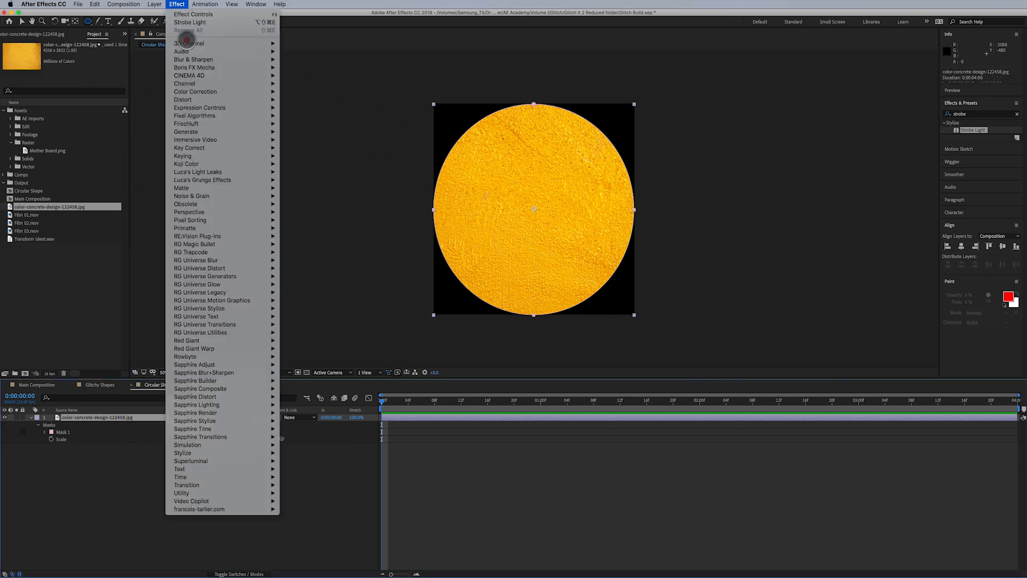
{"action": "mouse_move", "coordinate": [196, 92]}
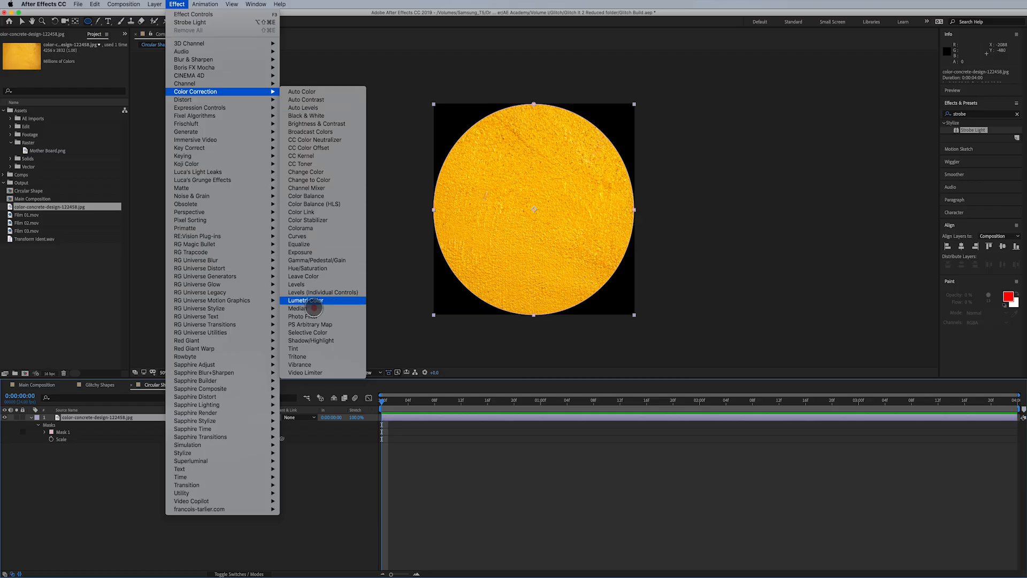
{"action": "left_click", "coordinate": [313, 348]}
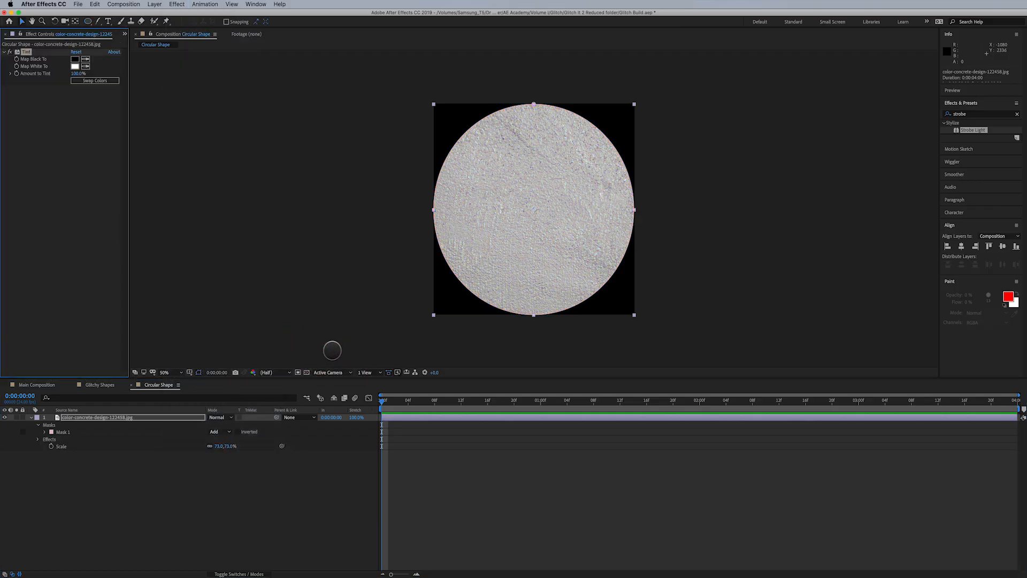
Add an adjustment layer above the concrete texture and apply the Venetian Blinds effect to it
{"action": "left_click", "coordinate": [152, 417]}
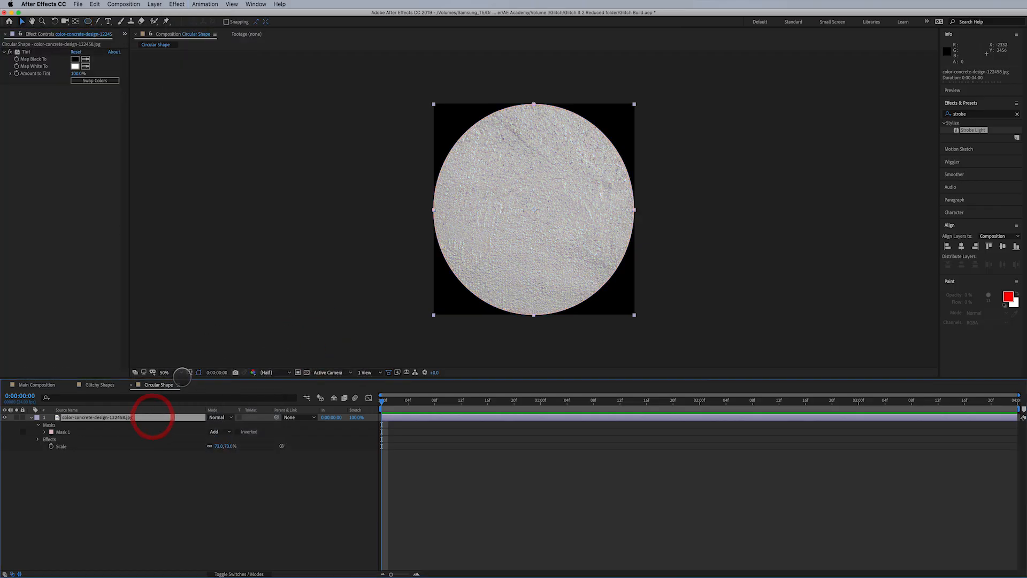
{"action": "left_click", "coordinate": [154, 5]}
{"action": "mouse_move", "coordinate": [161, 15]}
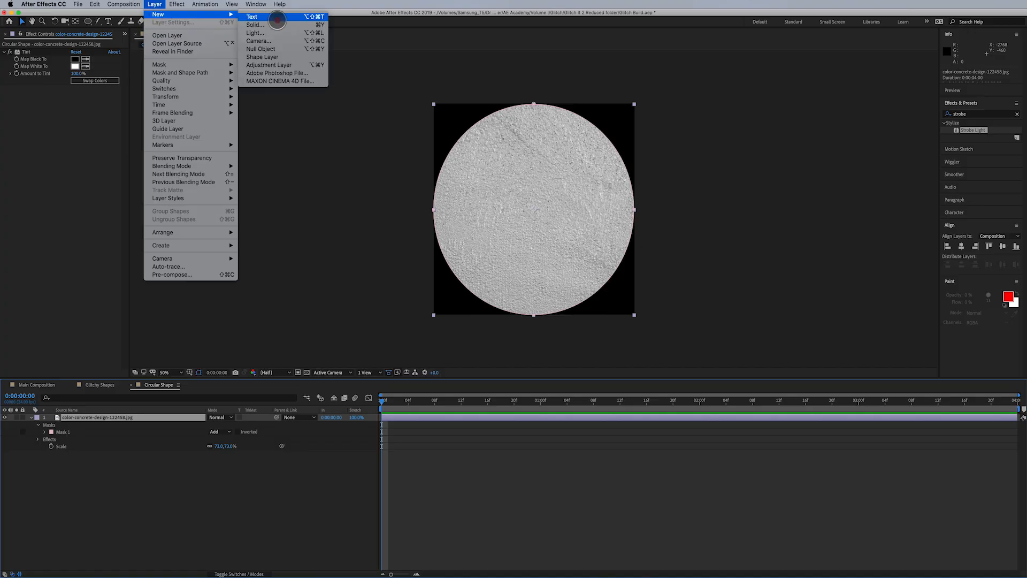
{"action": "left_click", "coordinate": [282, 63]}
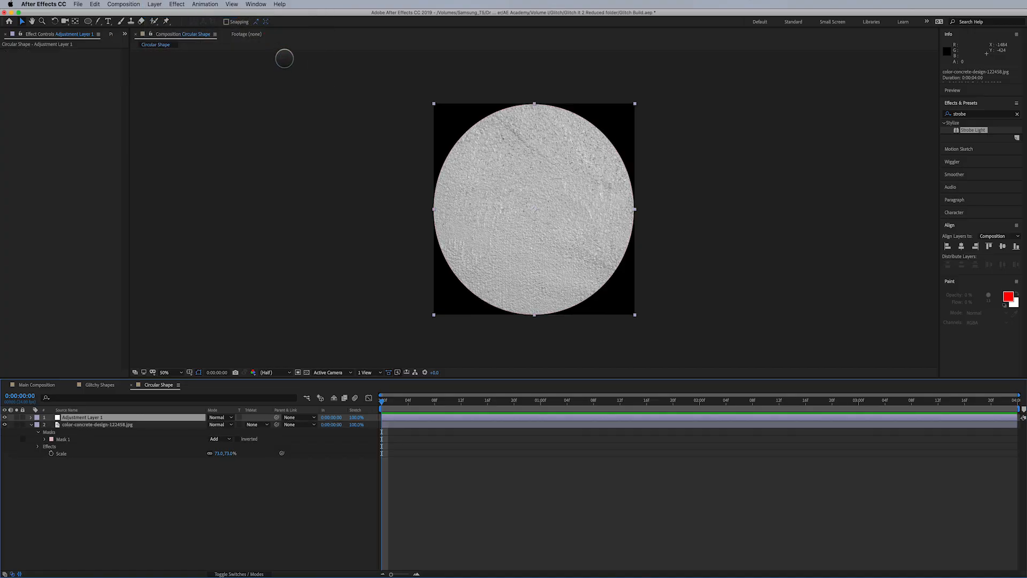
{"action": "left_click", "coordinate": [177, 4]}
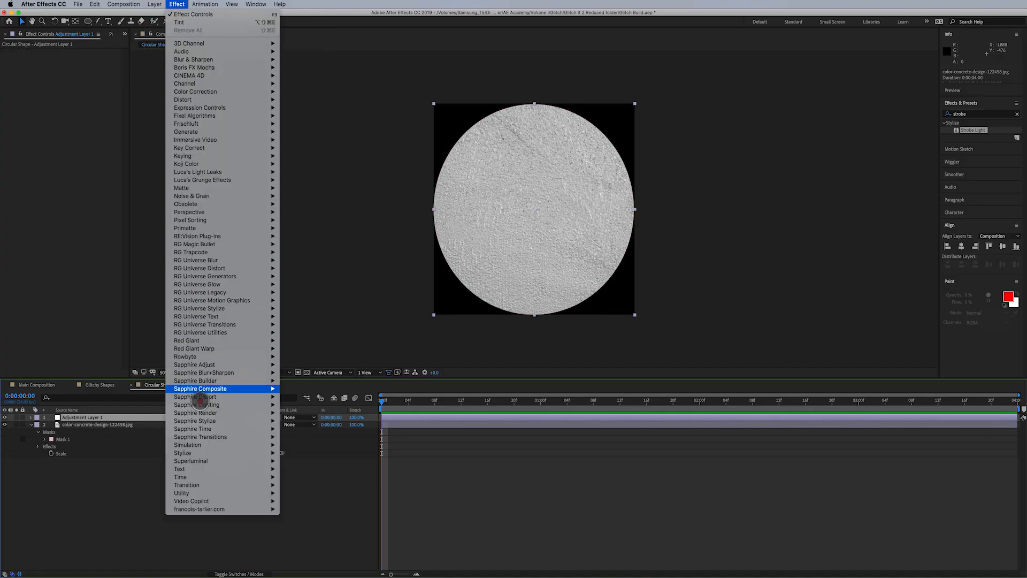
{"action": "left_click", "coordinate": [190, 485]}
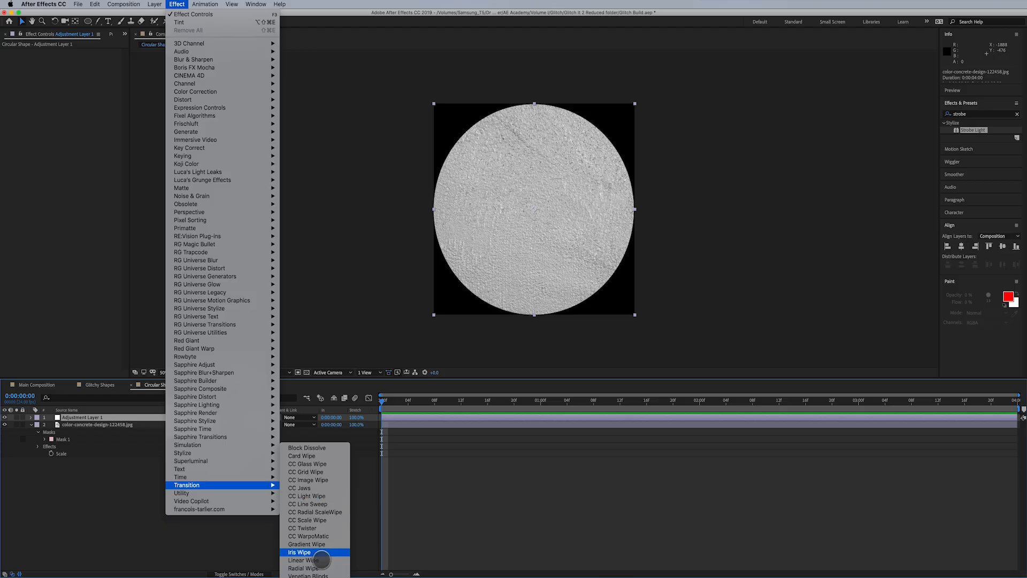
{"action": "left_click", "coordinate": [323, 575]}
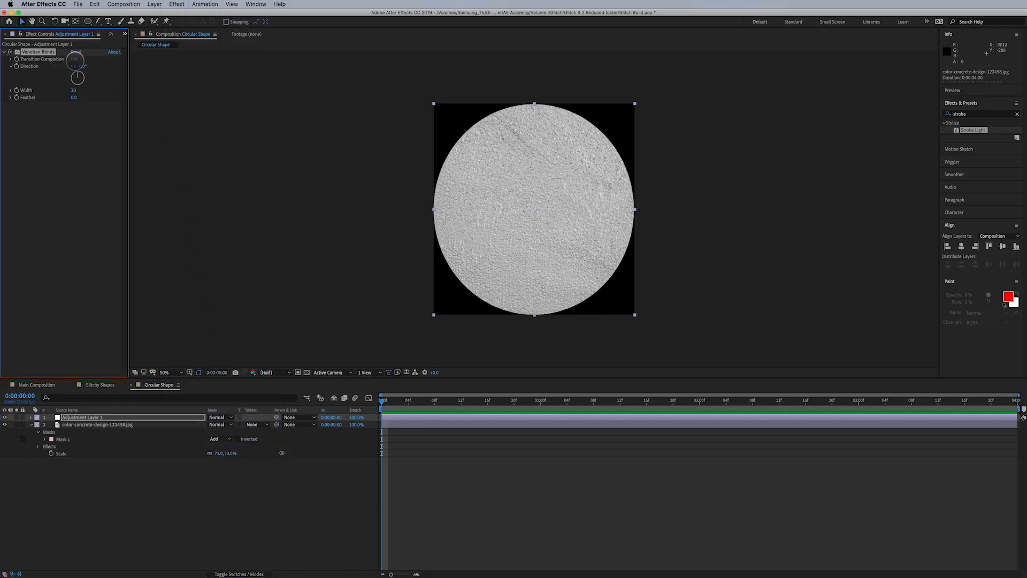
Set the Venetian Blinds transition completion to 50% and the width to 40
{"action": "left_click_drag", "start_coordinate": [74, 59], "coordinate": [92, 58]}
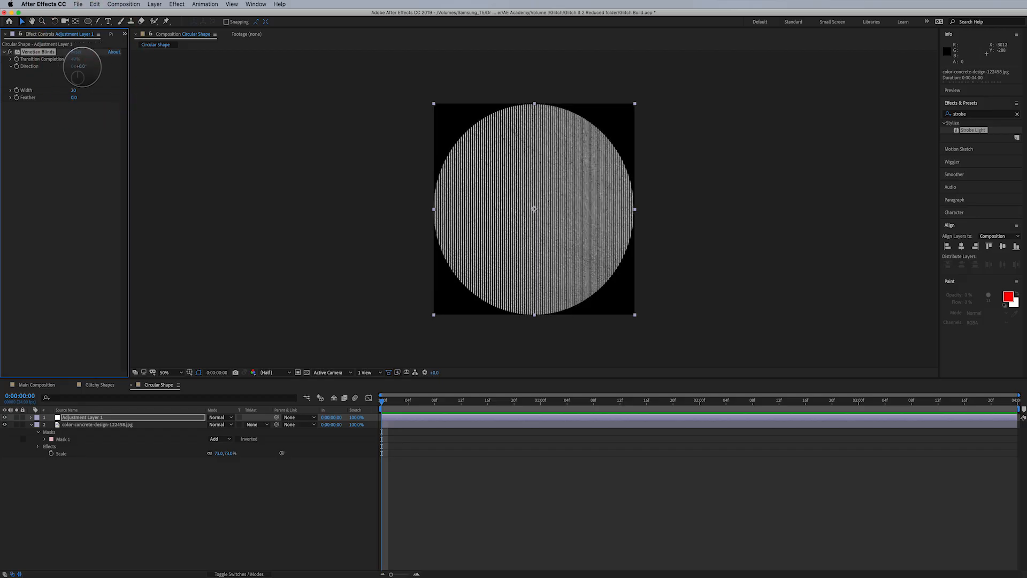
{"action": "left_click", "coordinate": [76, 59]}
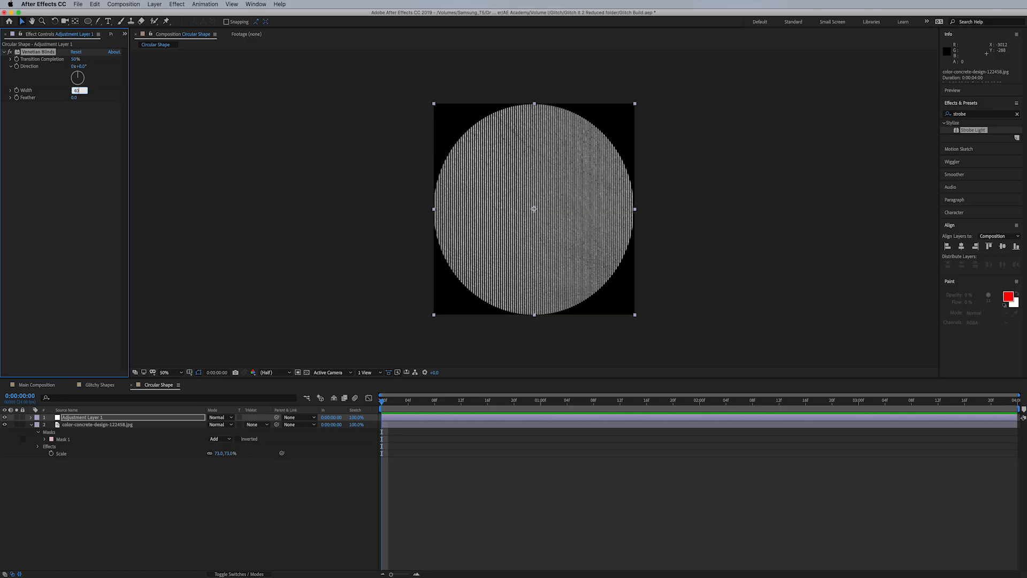
{"action": "type", "text": "40"}
{"action": "key", "text": "Return"}
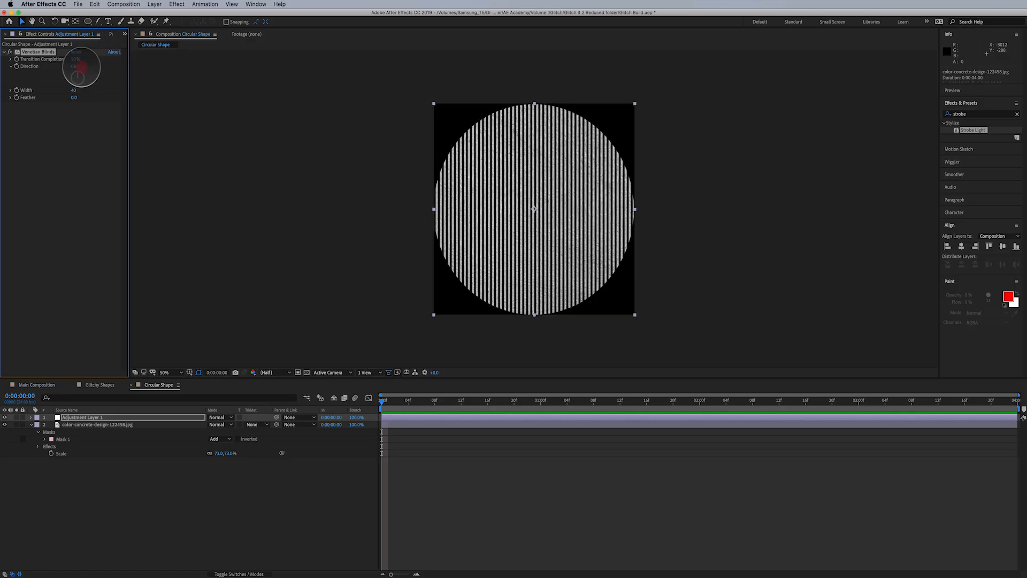
Angle the Venetian Blinds stripes to a direction of -45° and widen them to about 97
{"action": "left_click_drag", "start_coordinate": [80, 67], "coordinate": [75, 74]}
{"action": "left_click", "coordinate": [82, 66]}
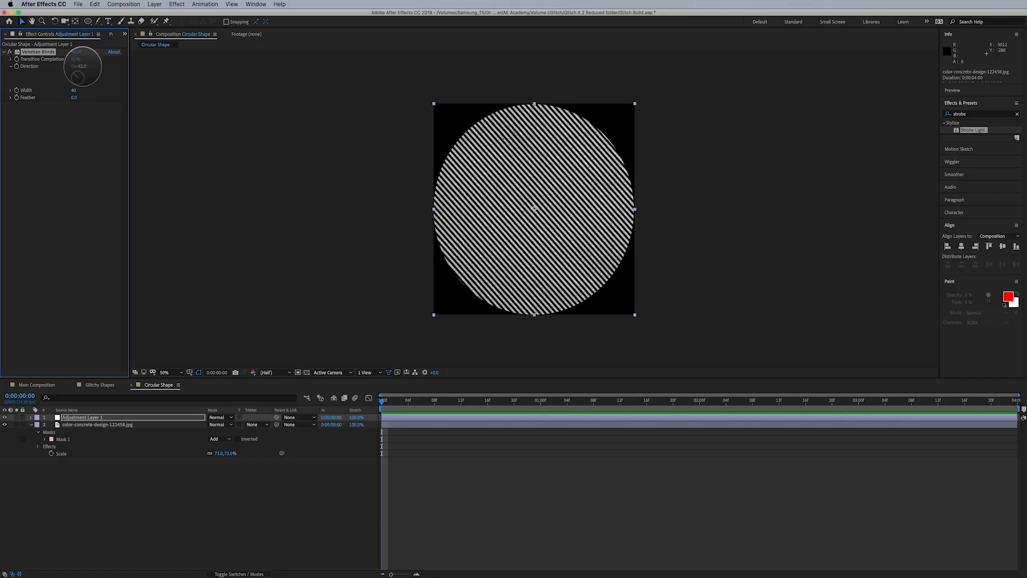
{"action": "type", "text": "-4"}
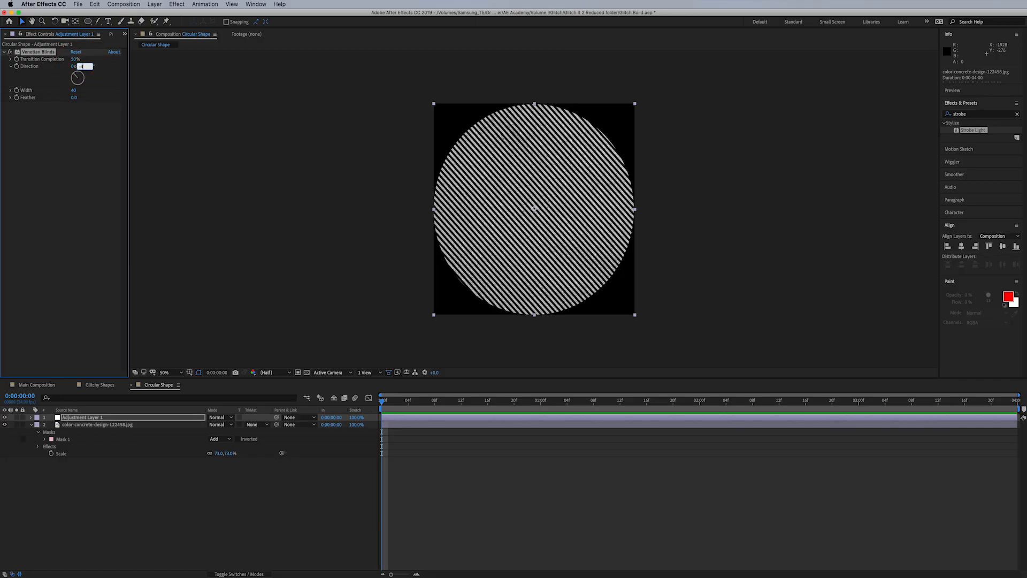
{"action": "type", "text": "5"}
{"action": "key", "text": "Return"}
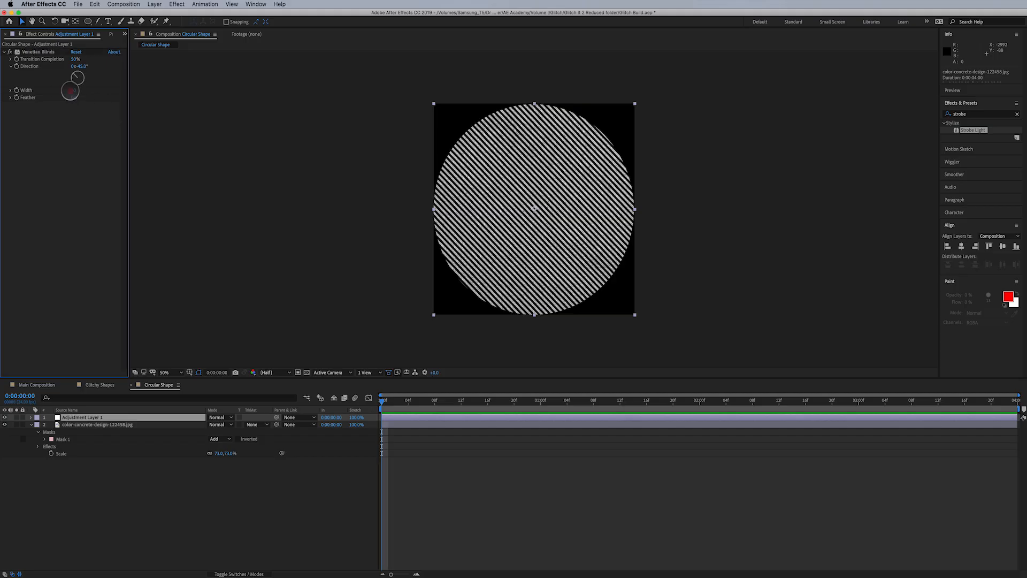
{"action": "left_click_drag", "start_coordinate": [74, 90], "coordinate": [94, 89]}
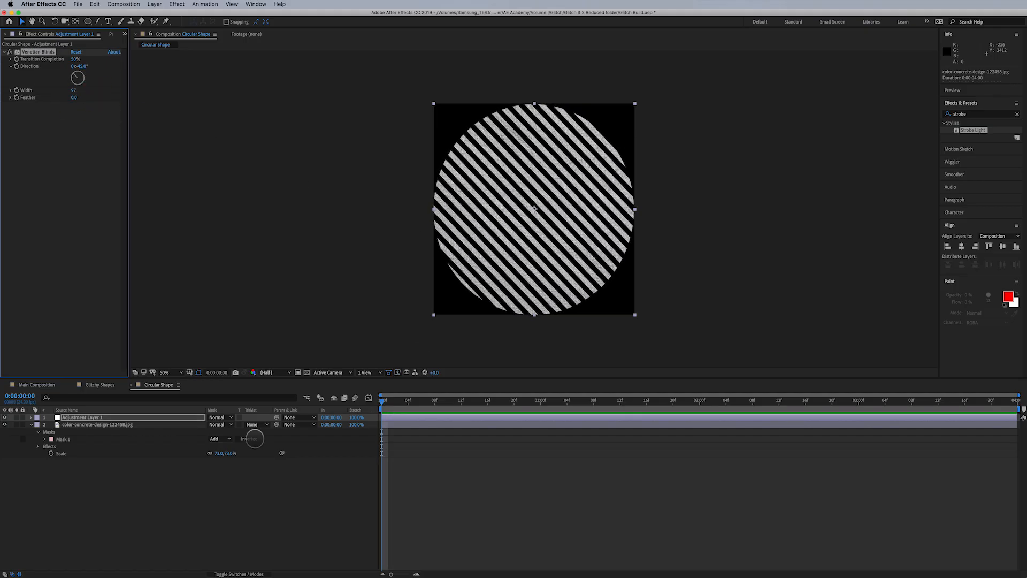
Rename the adjustment layer to Venetian FX
{"action": "left_click", "coordinate": [102, 417]}
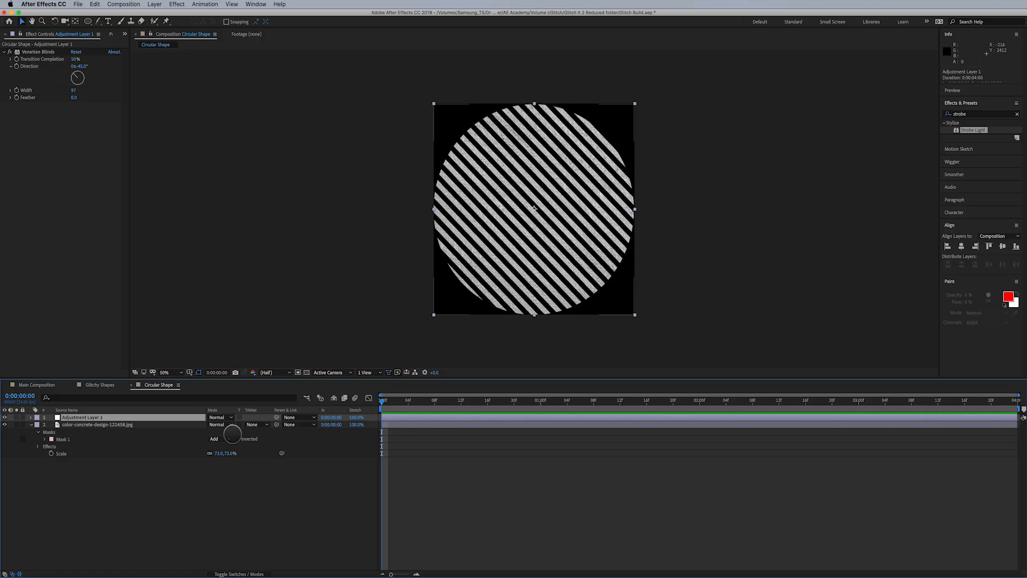
{"action": "key", "text": "Return"}
{"action": "type", "text": "Venetian FX"}
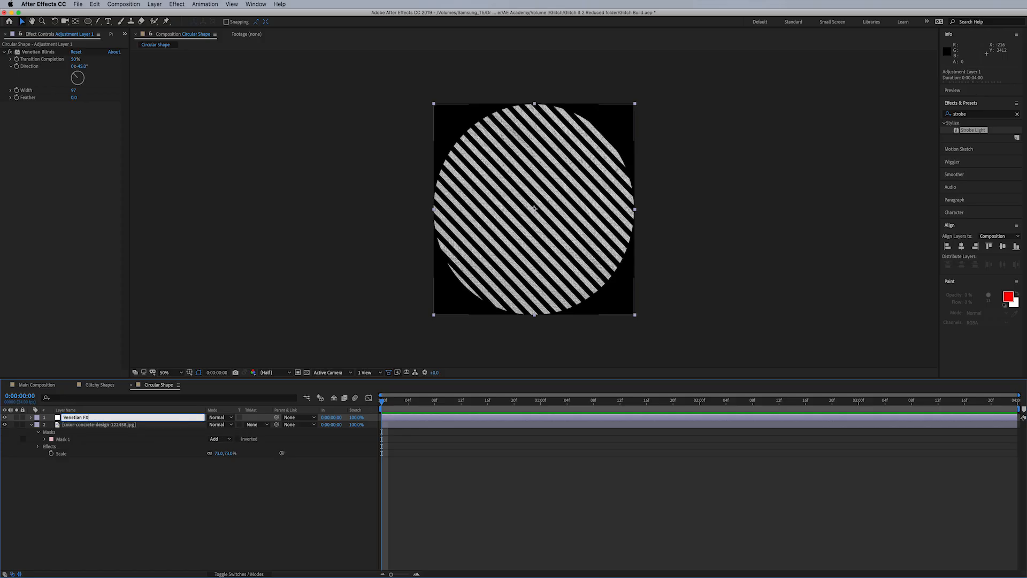
{"action": "key", "text": "Return"}
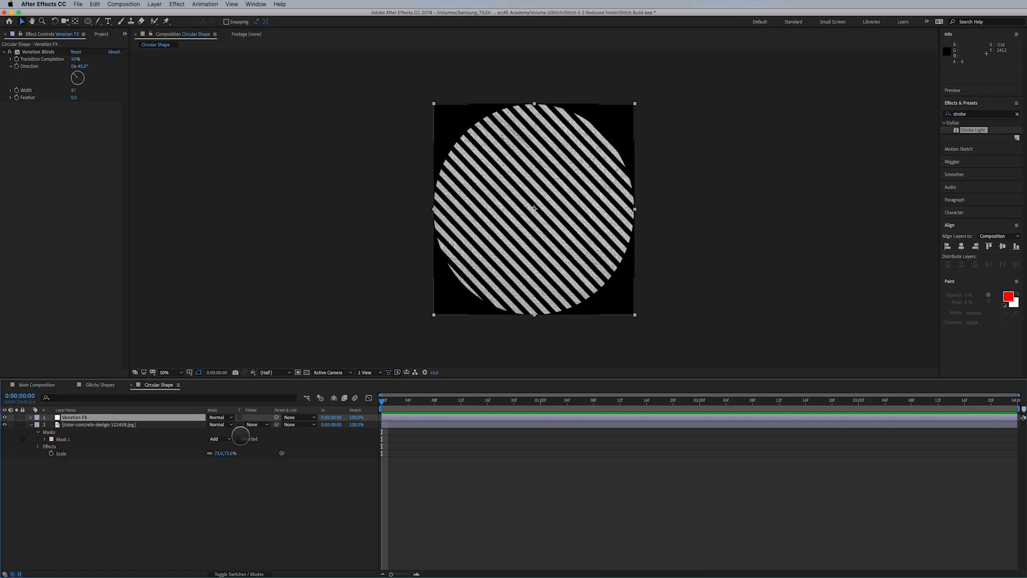
Add rawpixel-633857-unsplash.jpg above Venetian FX in Circular Shape and scale it to 115% so it covers the frame
{"action": "left_click", "coordinate": [110, 425]}
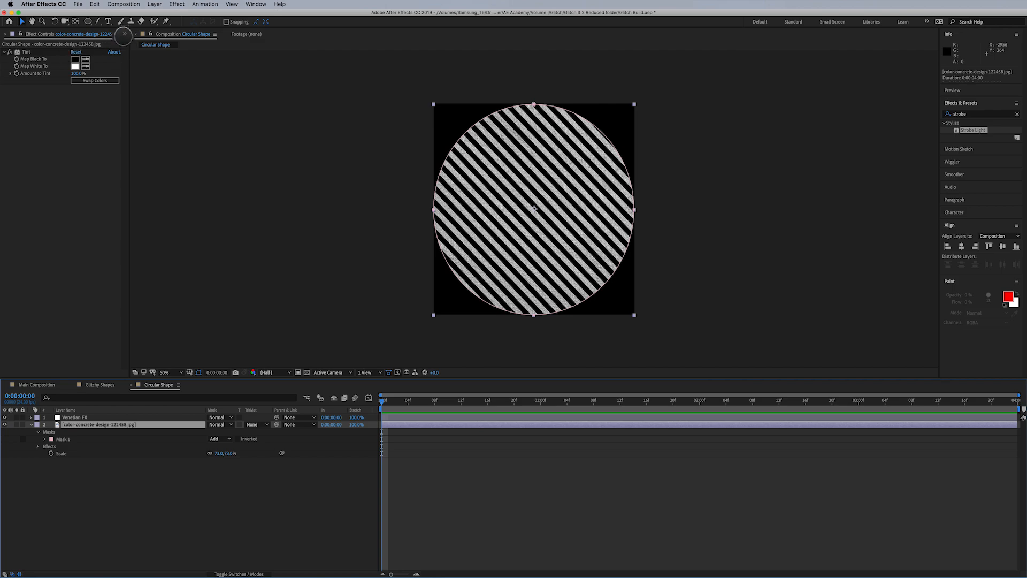
{"action": "left_click", "coordinate": [124, 33]}
{"action": "left_click", "coordinate": [144, 51]}
{"action": "left_click", "coordinate": [86, 304]}
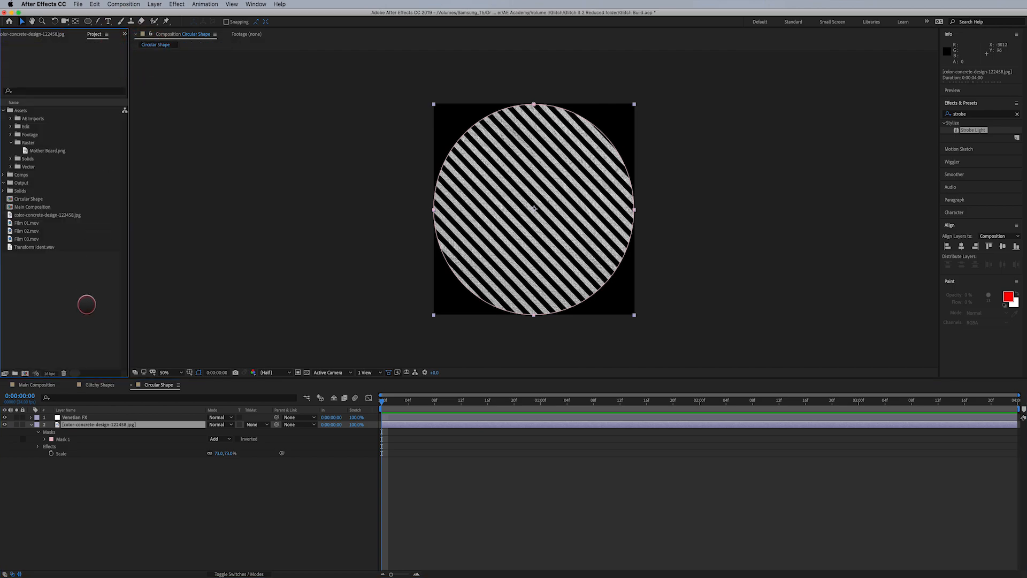
{"action": "left_click_drag", "start_coordinate": [45, 223], "coordinate": [100, 416]}
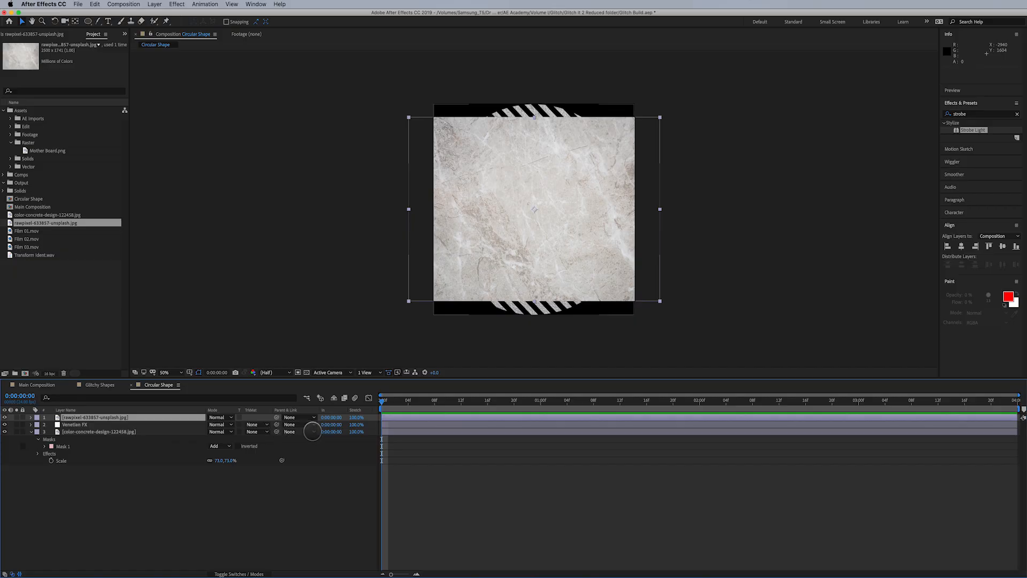
{"action": "key", "text": "s"}
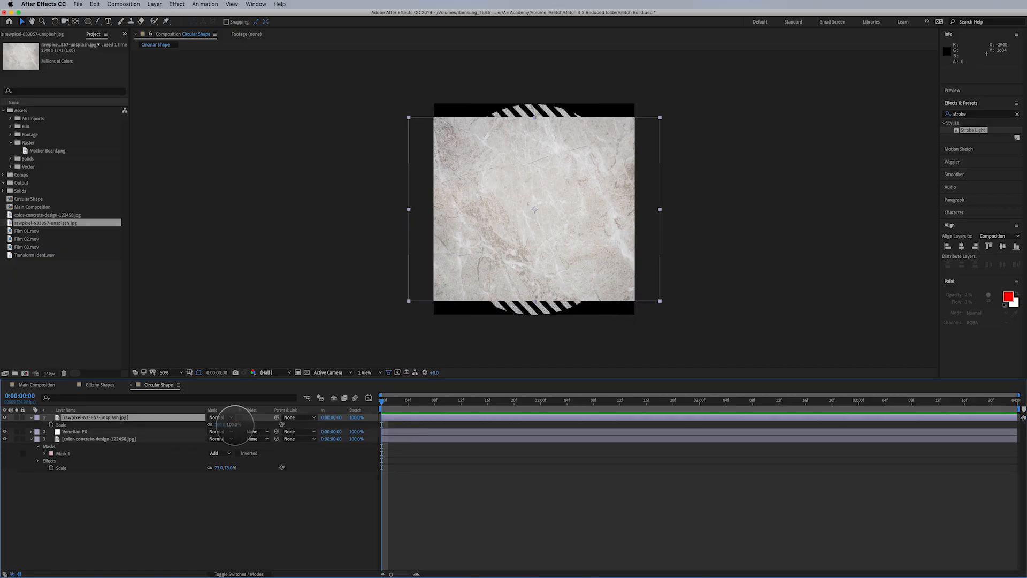
{"action": "left_click_drag", "start_coordinate": [226, 424], "coordinate": [239, 424]}
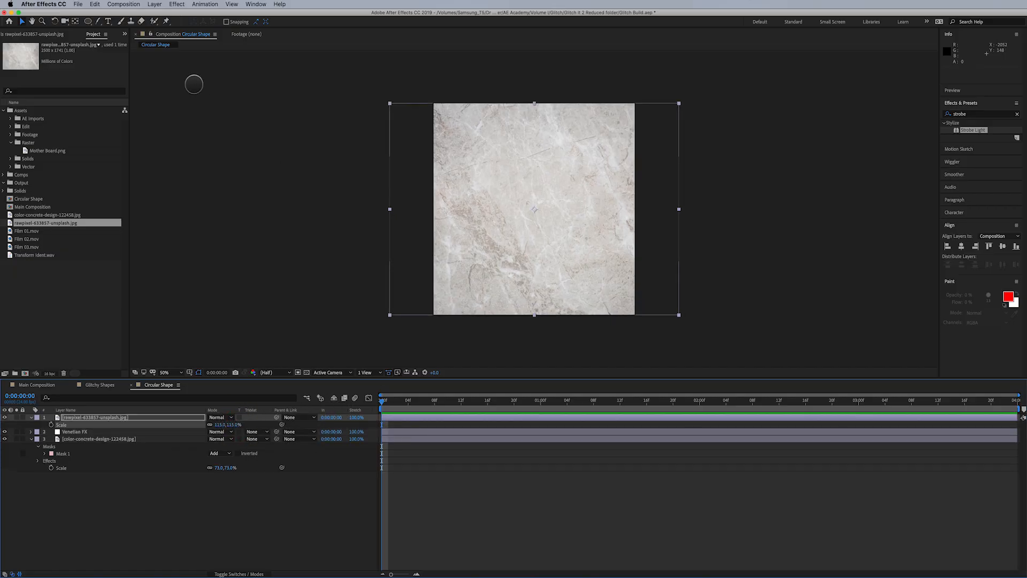
Draw a rectangular mask about 400 px wide on the rawpixel texture, forming a full-height vertical band left of the centre
{"action": "left_click", "coordinate": [90, 22]}
{"action": "left_click", "coordinate": [123, 21]}
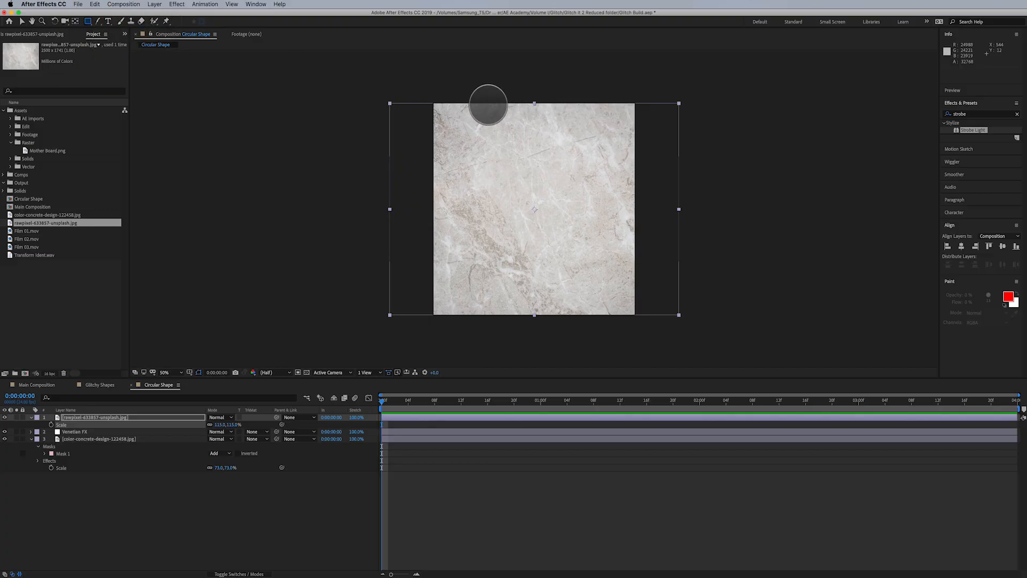
{"action": "left_click_drag", "start_coordinate": [488, 104], "coordinate": [533, 321]}
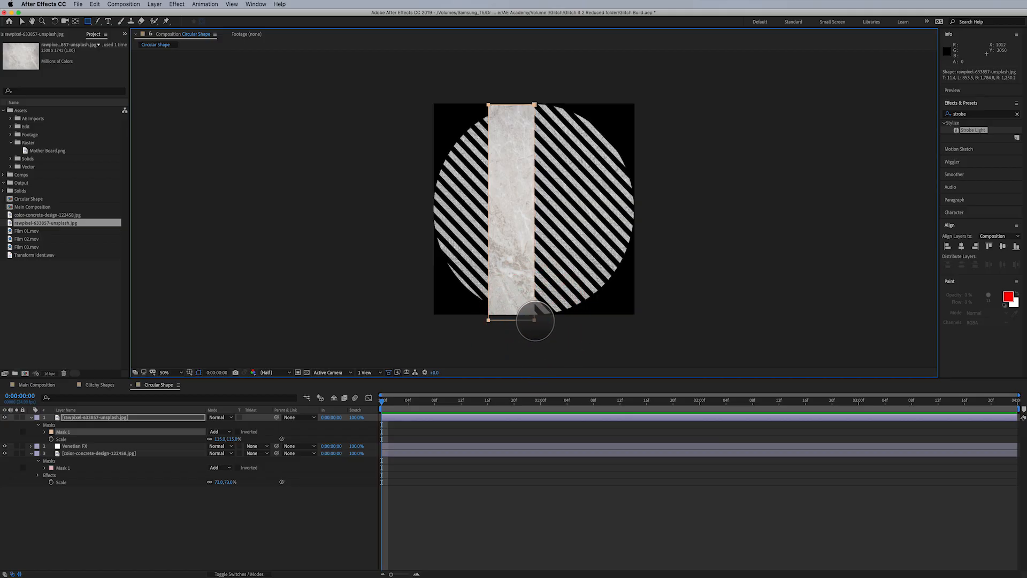
Rotate the rectangular mask to a diagonal perpendicular to the stripes and centre the band across the circle
{"action": "left_click", "coordinate": [537, 321]}
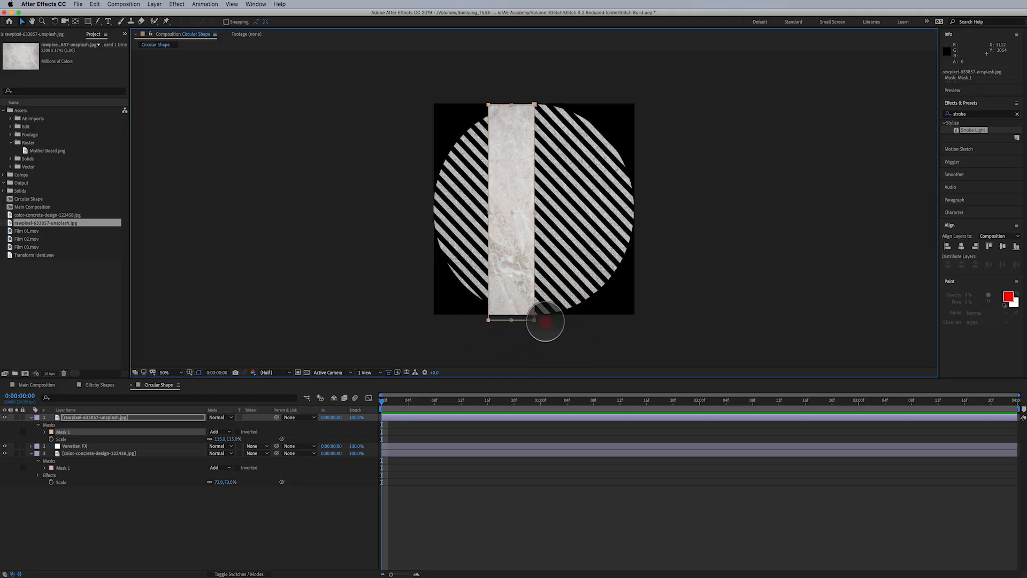
{"action": "left_click_drag", "start_coordinate": [541, 323], "coordinate": [476, 299]}
{"action": "double_click", "coordinate": [457, 304]}
{"action": "left_click", "coordinate": [476, 299]}
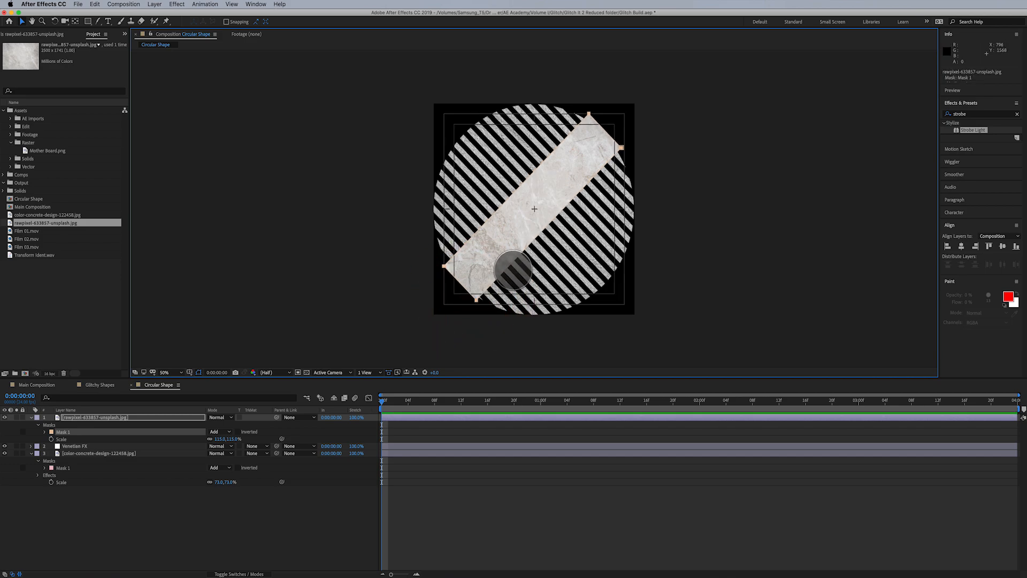
{"action": "key", "text": "period"}
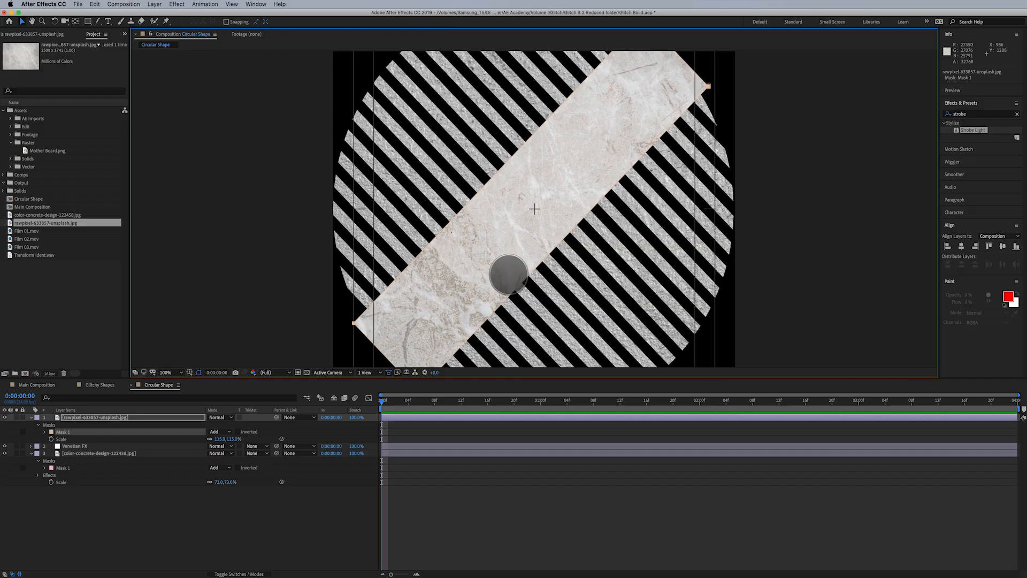
{"action": "left_click_drag", "start_coordinate": [348, 324], "coordinate": [355, 324]}
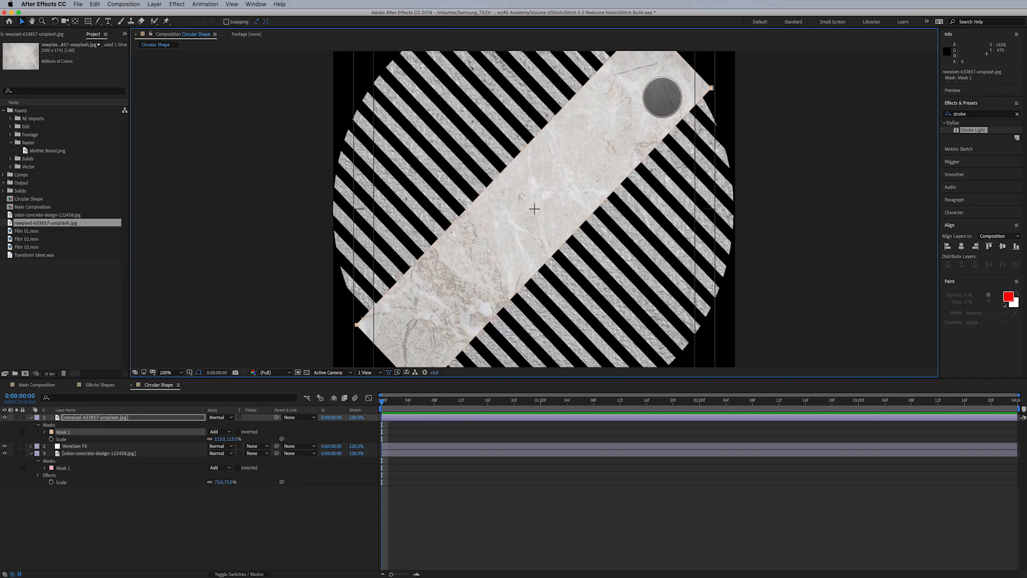
Shorten the diagonal mask by pulling in both ends so the marble band sits inside the circle's edge
{"action": "key", "text": "comma"}
{"action": "left_click", "coordinate": [610, 124]}
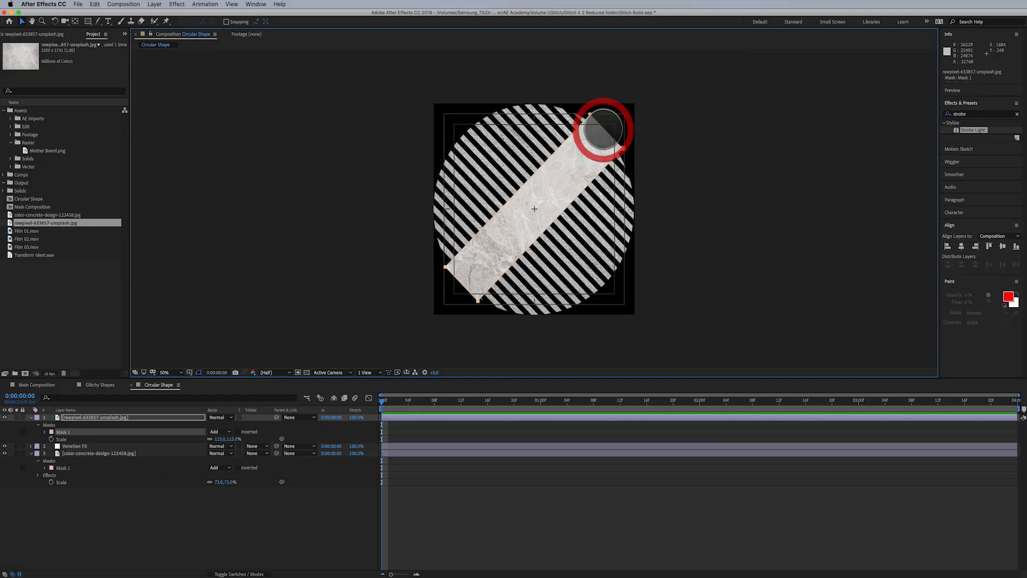
{"action": "left_click_drag", "start_coordinate": [609, 124], "coordinate": [601, 137]}
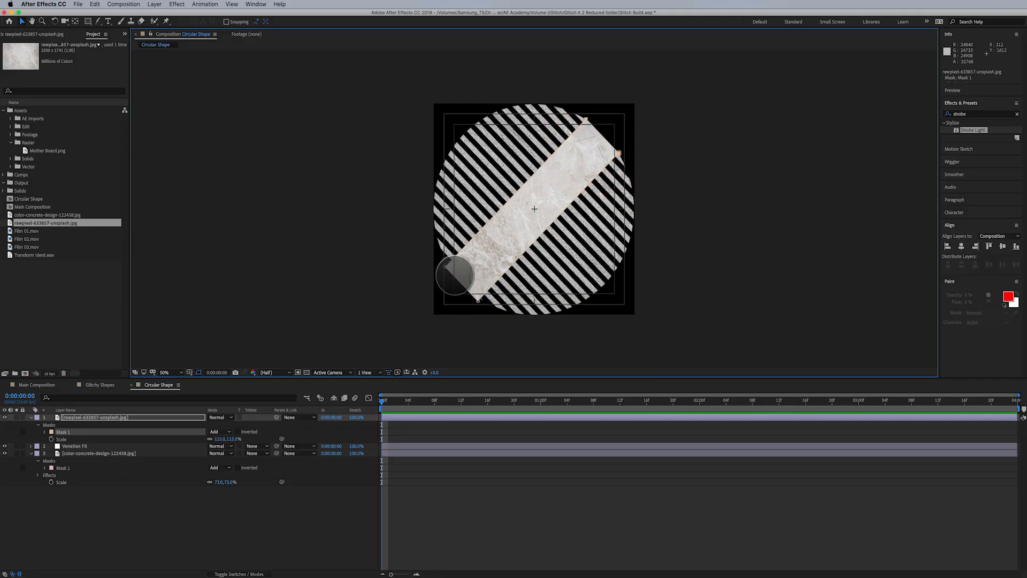
{"action": "left_click_drag", "start_coordinate": [456, 280], "coordinate": [459, 274]}
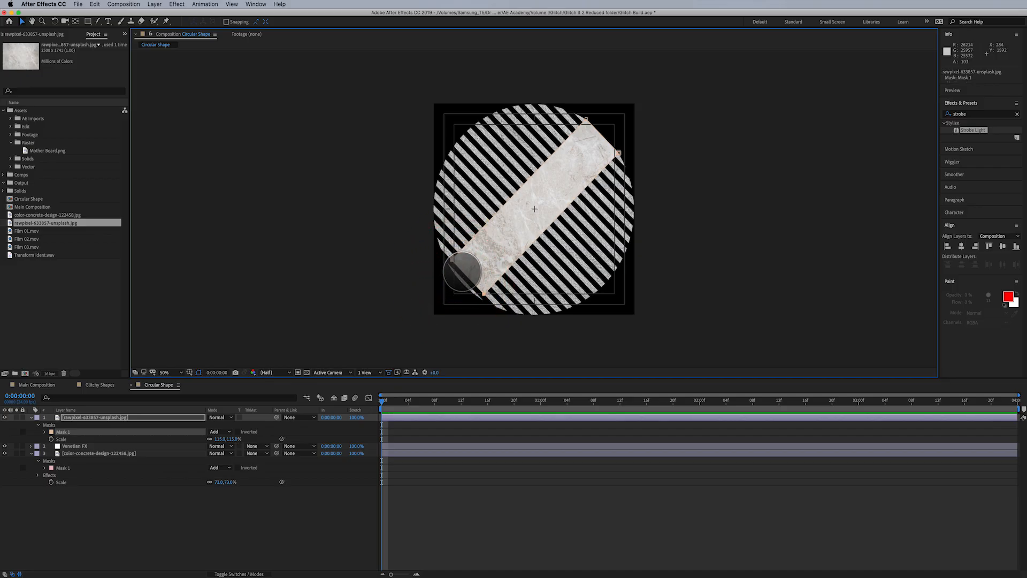
{"action": "left_click", "coordinate": [662, 525]}
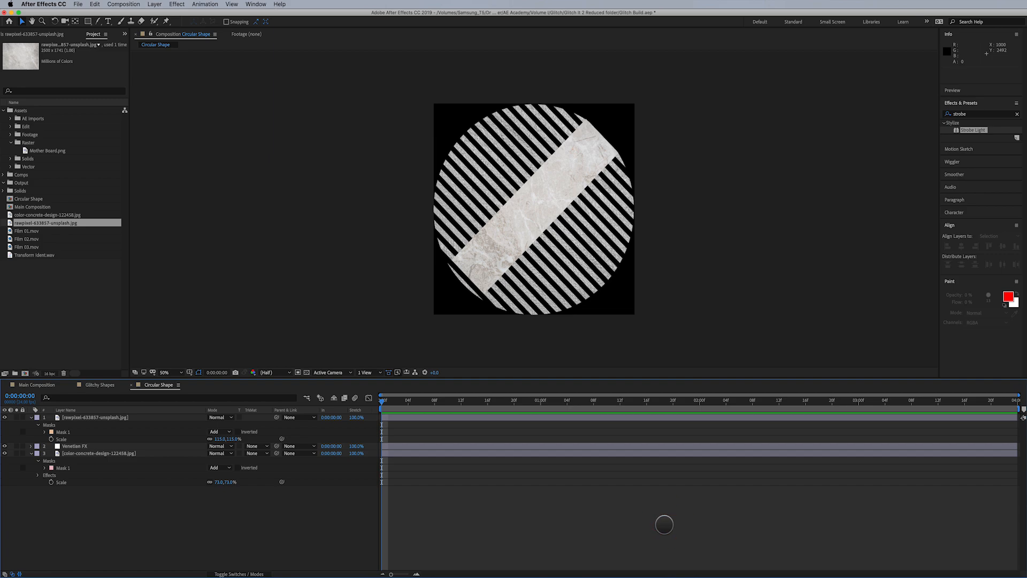
{"action": "left_click", "coordinate": [112, 427]}
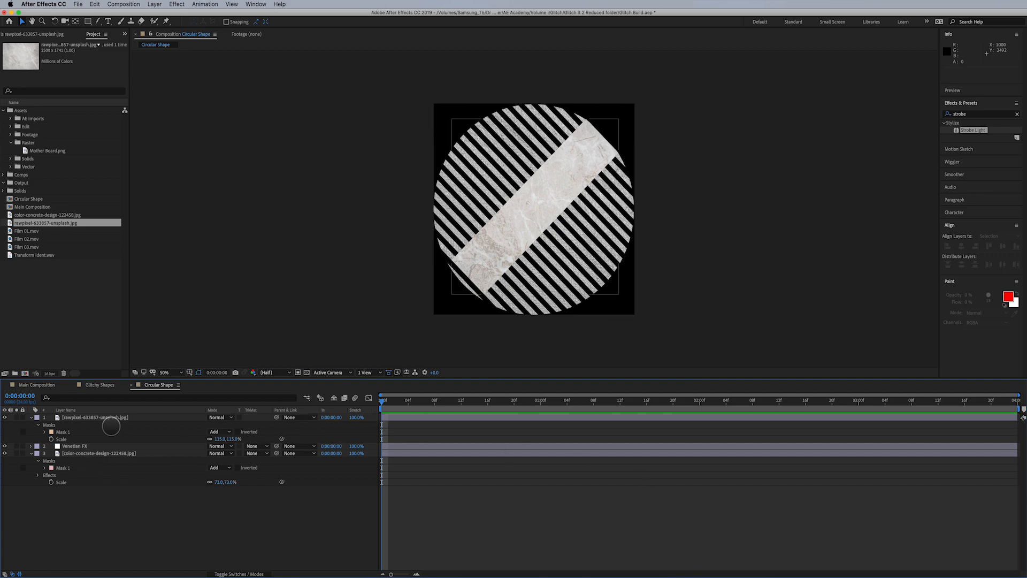
Add the Circular Shape composition to Main Composition above Glitchy Shapes, starting at 0:00:00:11
{"action": "left_click", "coordinate": [99, 384]}
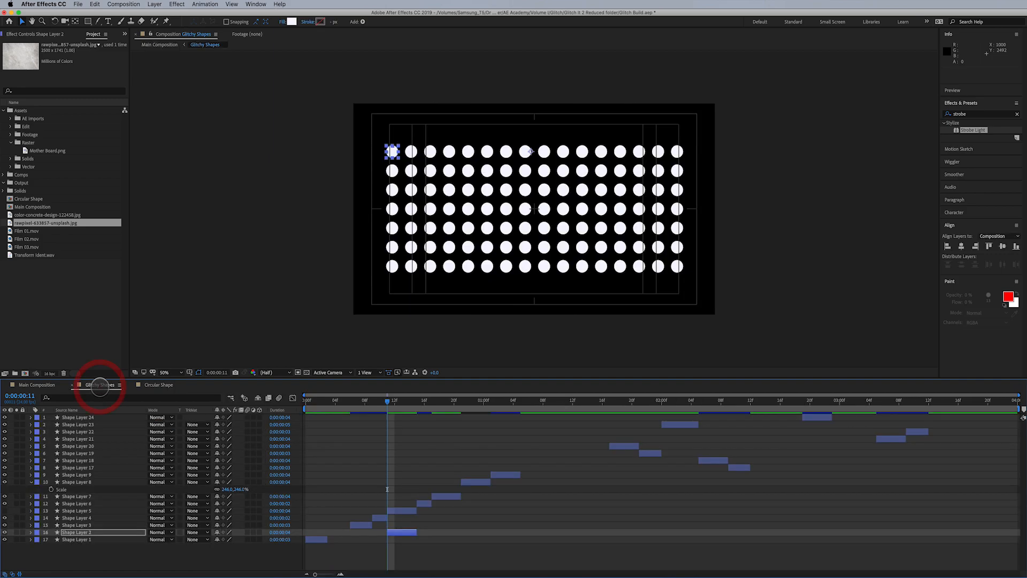
{"action": "left_click", "coordinate": [45, 385]}
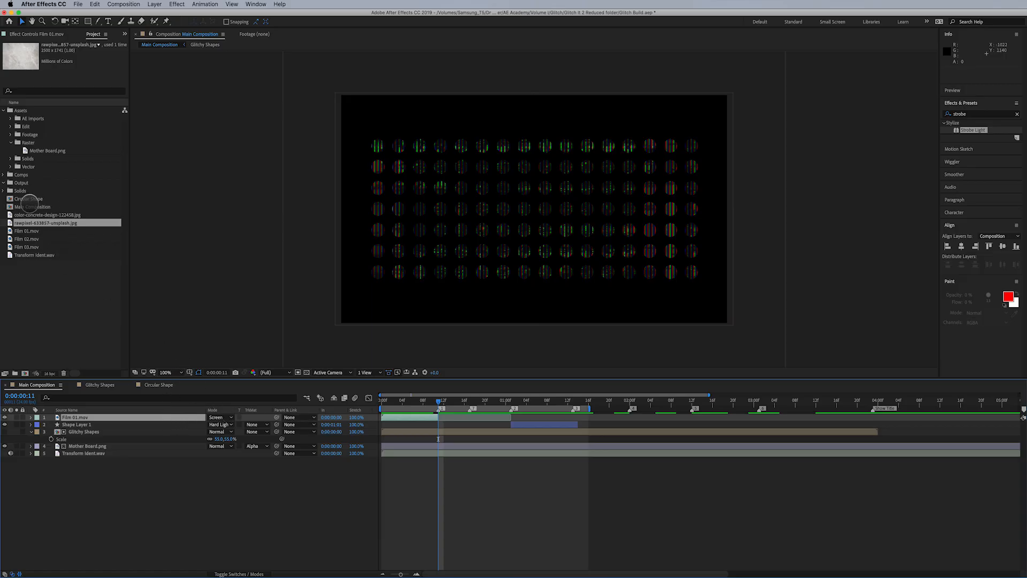
{"action": "left_click_drag", "start_coordinate": [28, 200], "coordinate": [432, 432]}
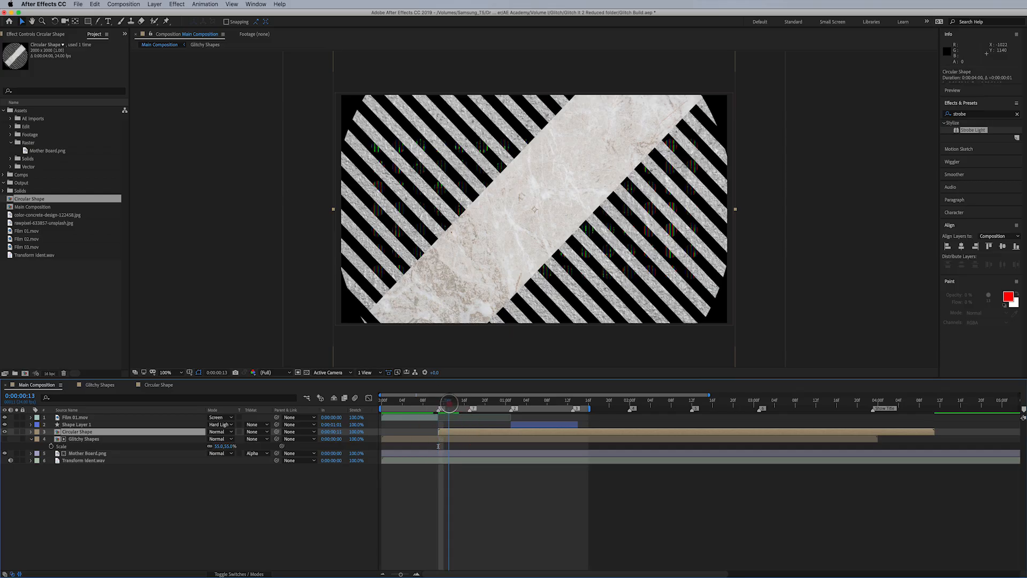
Show the timeline's Duration column and trim the Circular Shape layer to 14 frames, ending where Shape Layer 1 starts
{"action": "left_click", "coordinate": [448, 402]}
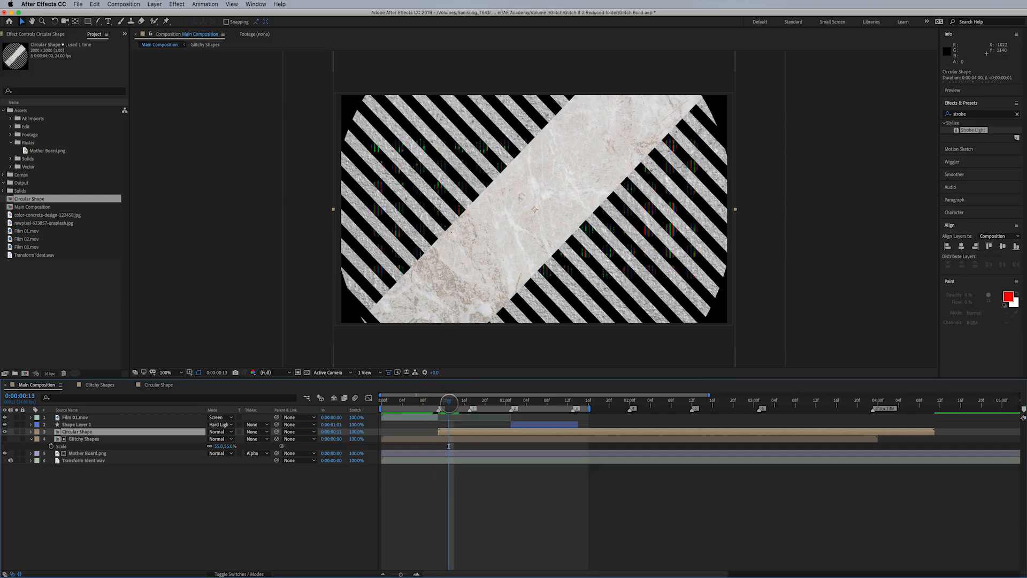
{"action": "left_click_drag", "start_coordinate": [931, 431], "coordinate": [490, 436]}
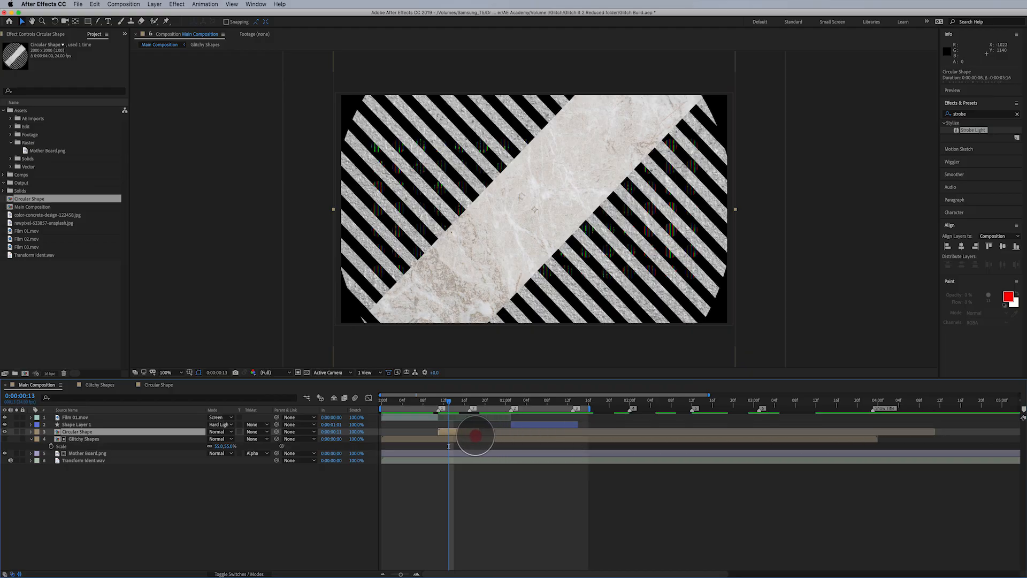
{"action": "right_click", "coordinate": [340, 410]}
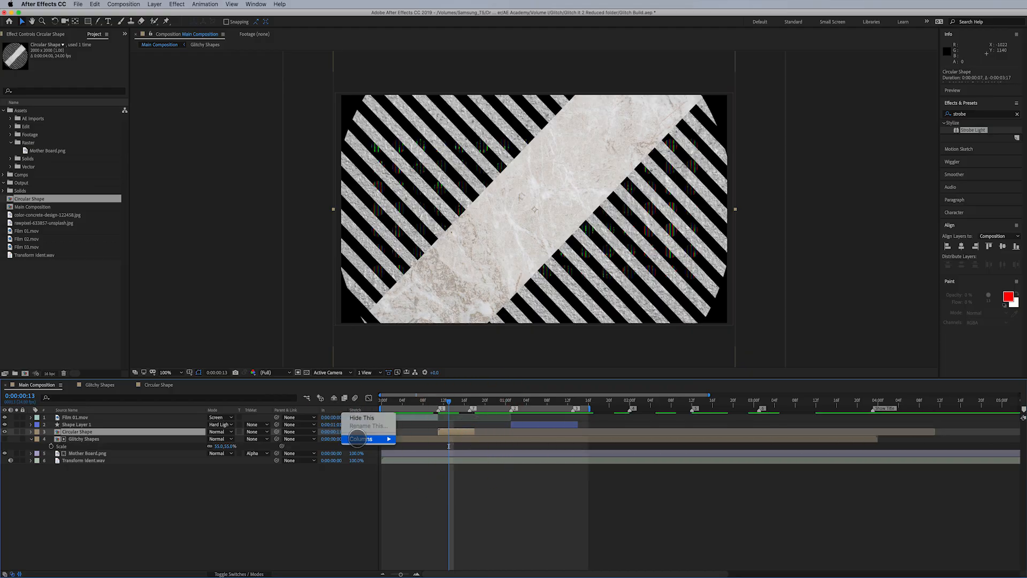
{"action": "mouse_move", "coordinate": [358, 439]}
{"action": "left_click", "coordinate": [422, 525]}
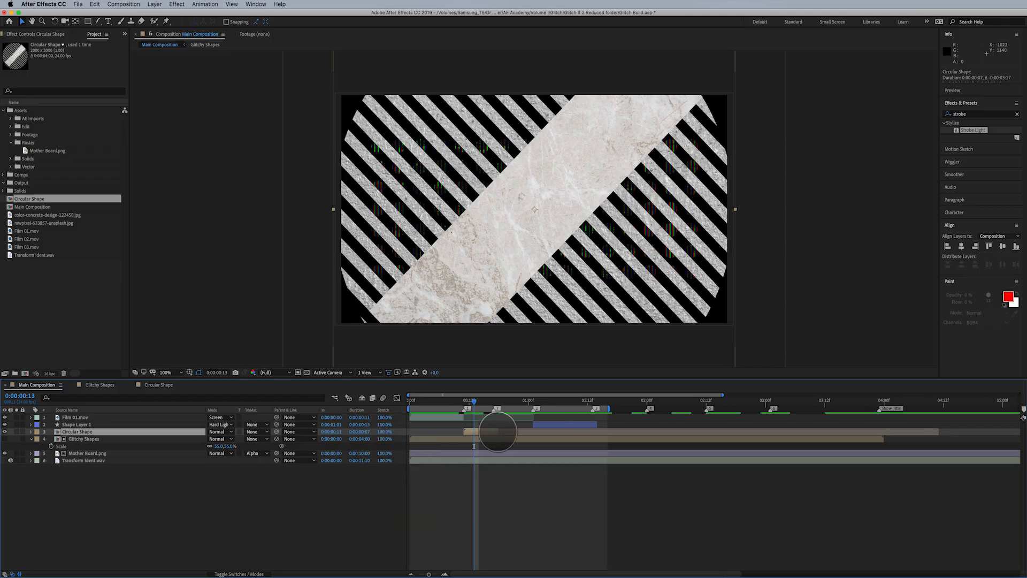
{"action": "left_click_drag", "start_coordinate": [497, 431], "coordinate": [529, 432]}
{"action": "mouse_move", "coordinate": [475, 400]}
{"action": "left_mouse_down"}
{"action": "mouse_move", "coordinate": [517, 401]}
{"action": "mouse_move", "coordinate": [463, 407]}
{"action": "left_mouse_up"}
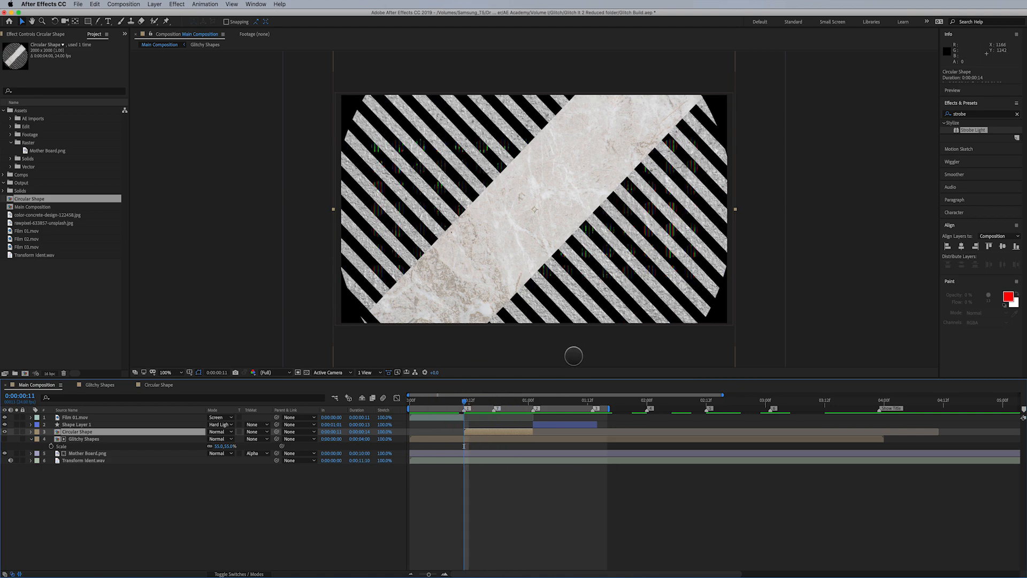
Scale the Circular Shape layer to 54% and set its blending mode to Overlay
{"action": "key", "text": "s"}
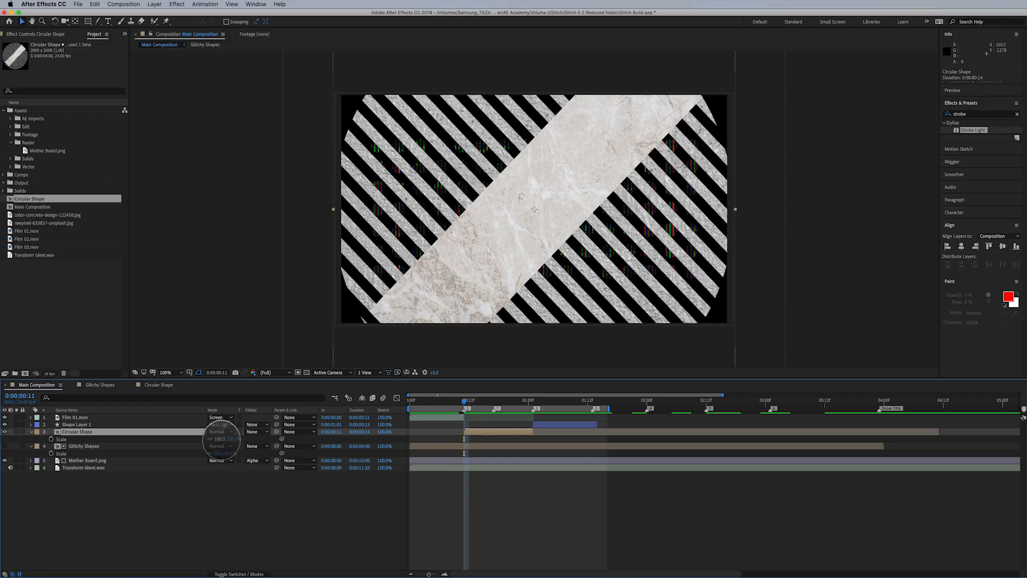
{"action": "left_click_drag", "start_coordinate": [220, 439], "coordinate": [206, 442]}
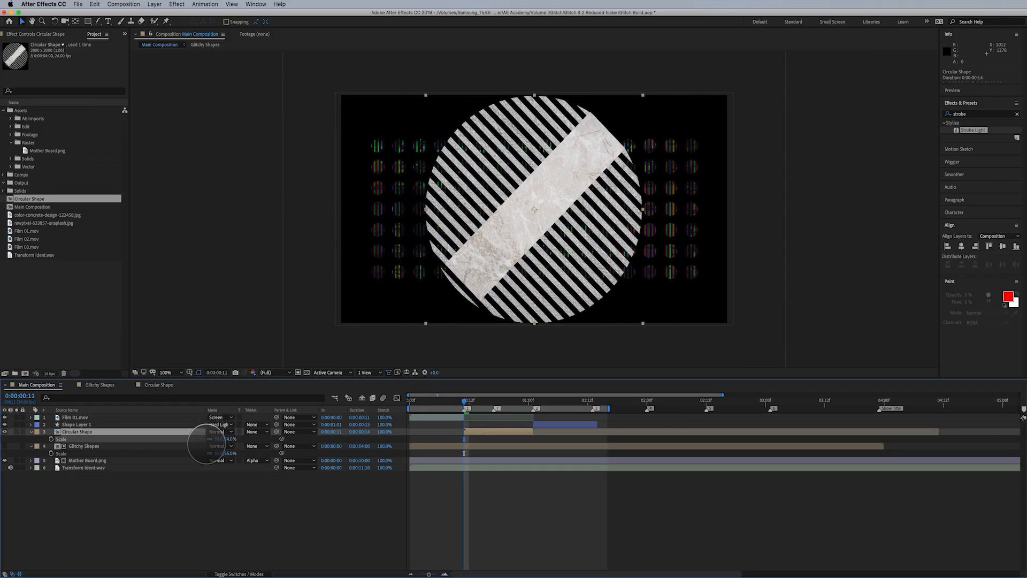
{"action": "left_click", "coordinate": [222, 432]}
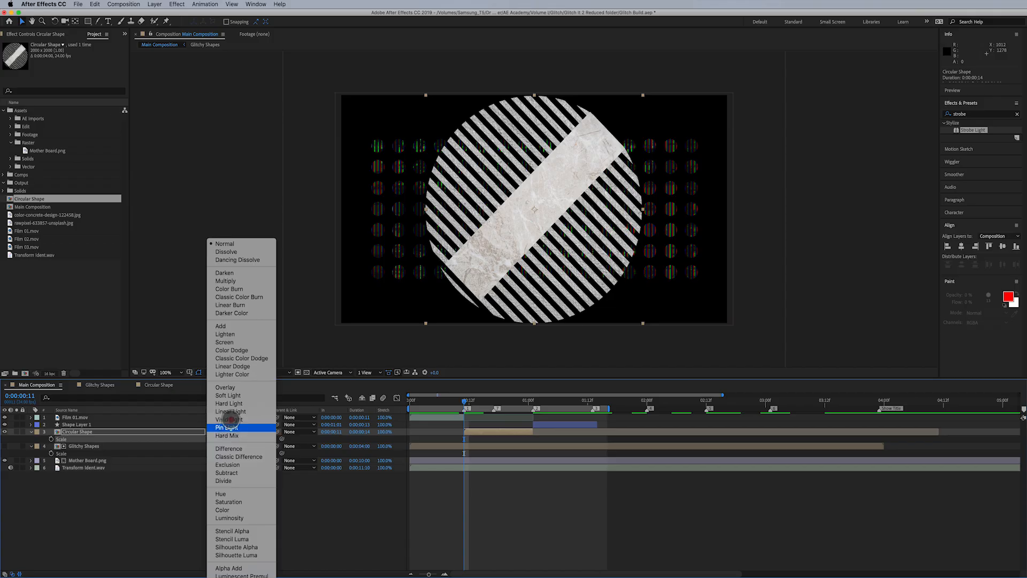
{"action": "left_click", "coordinate": [228, 388]}
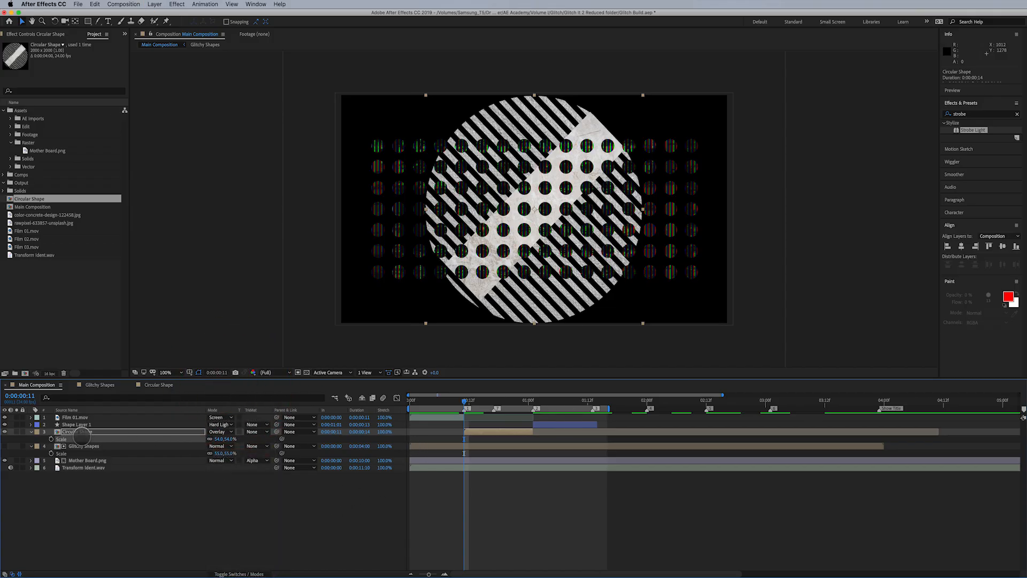
Animate the Circular Shape layer's rotation from 0° at 0:00:00:11 to 45° at 0:00:01:00
{"action": "key", "text": "r"}
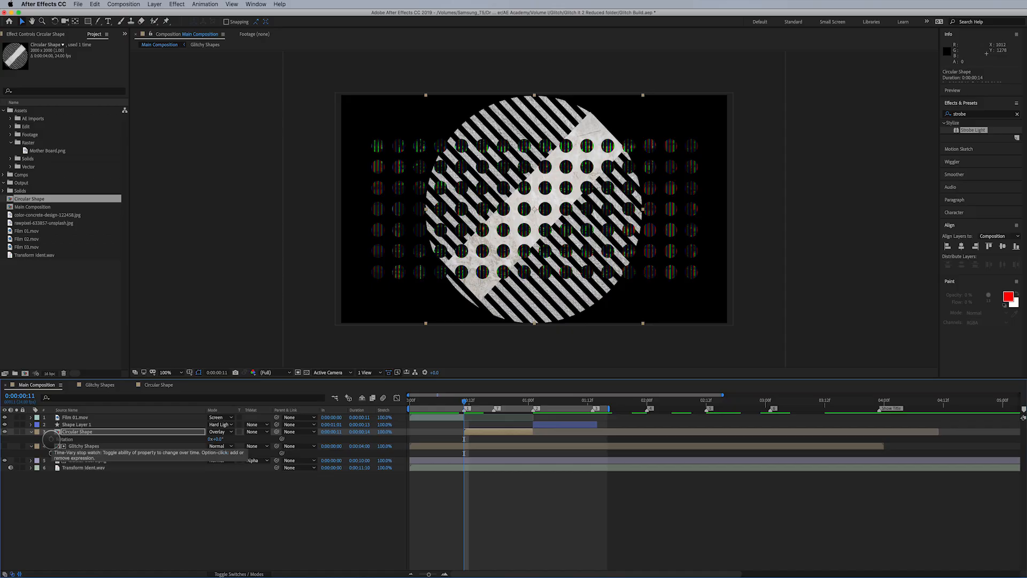
{"action": "left_click", "coordinate": [51, 439]}
{"action": "left_click", "coordinate": [486, 402]}
{"action": "left_click_drag", "start_coordinate": [485, 402], "coordinate": [526, 408]}
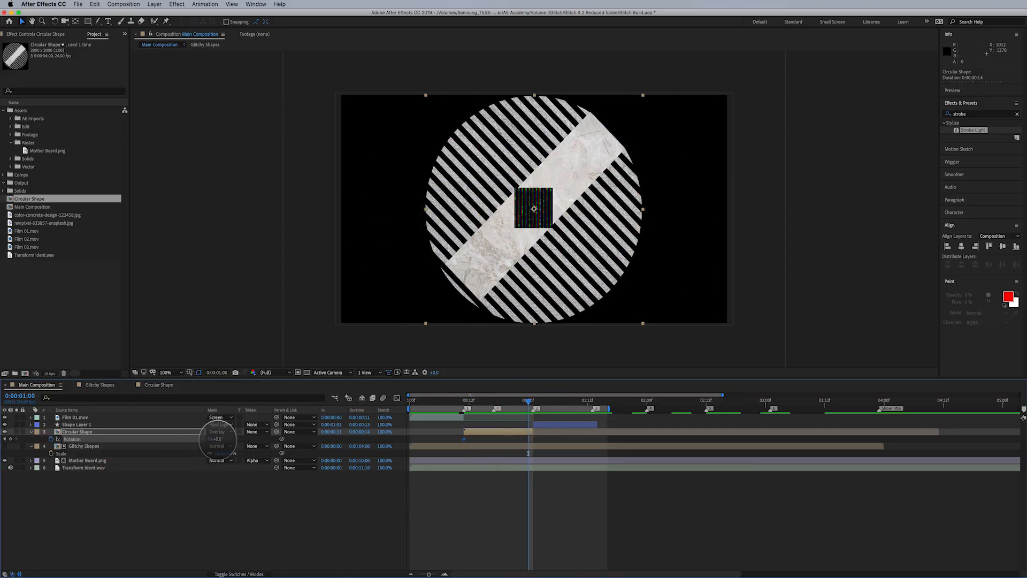
{"action": "left_click", "coordinate": [218, 438]}
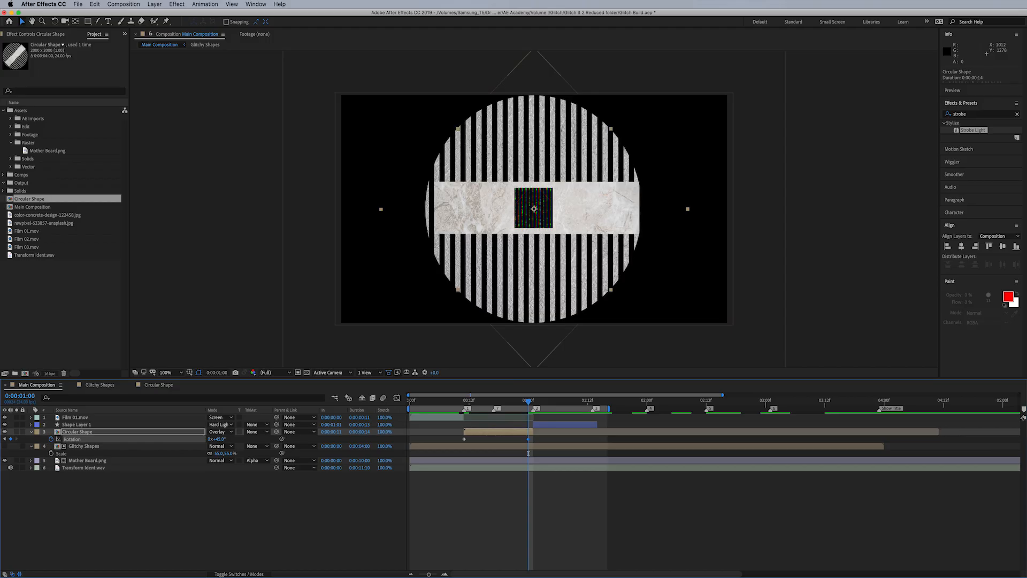
{"action": "left_click", "coordinate": [592, 524]}
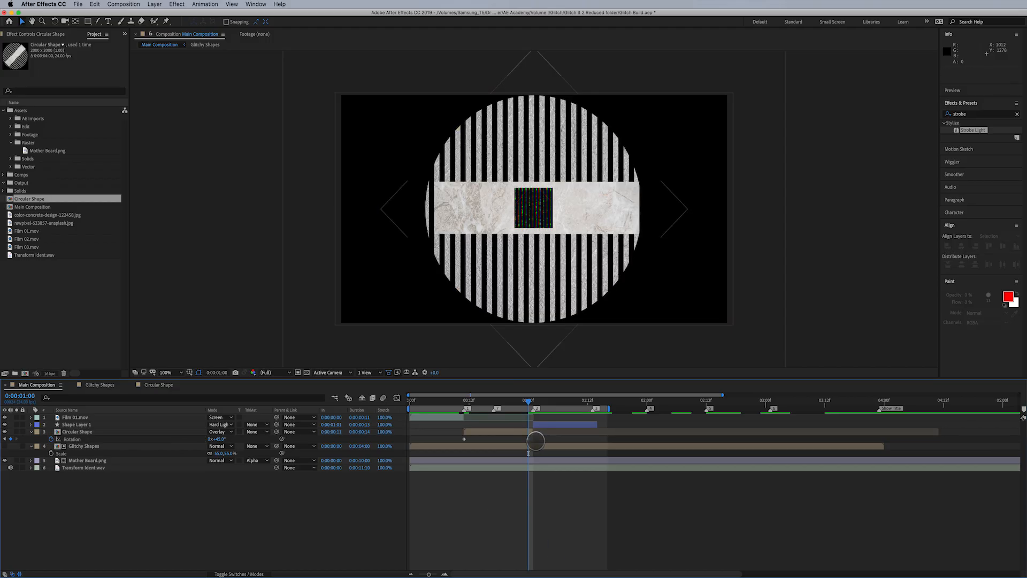
Preview the animation and move the 45° rotation keyframe earlier to 0:00:00:17
{"action": "key", "text": "space"}
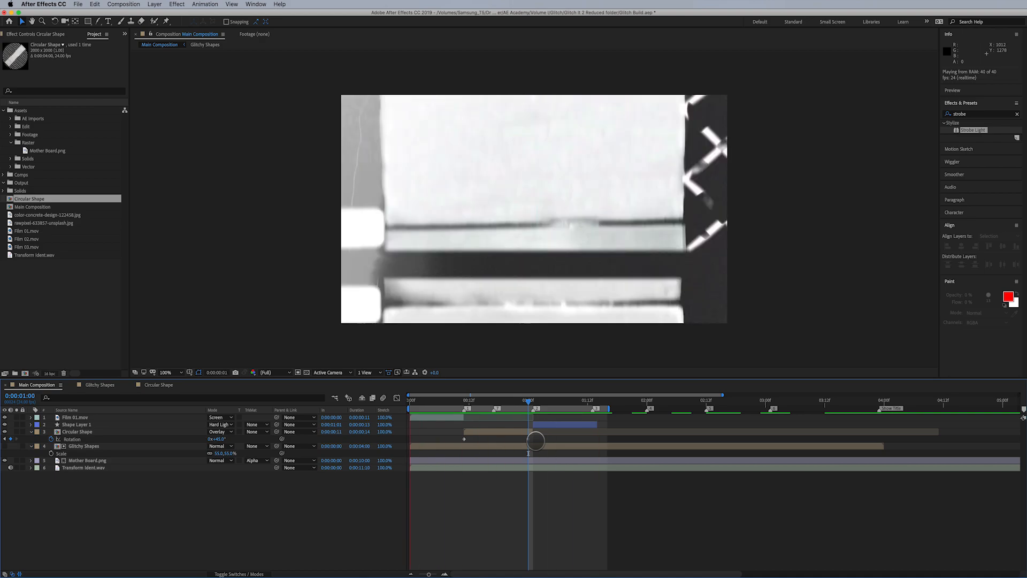
{"action": "key", "text": "space"}
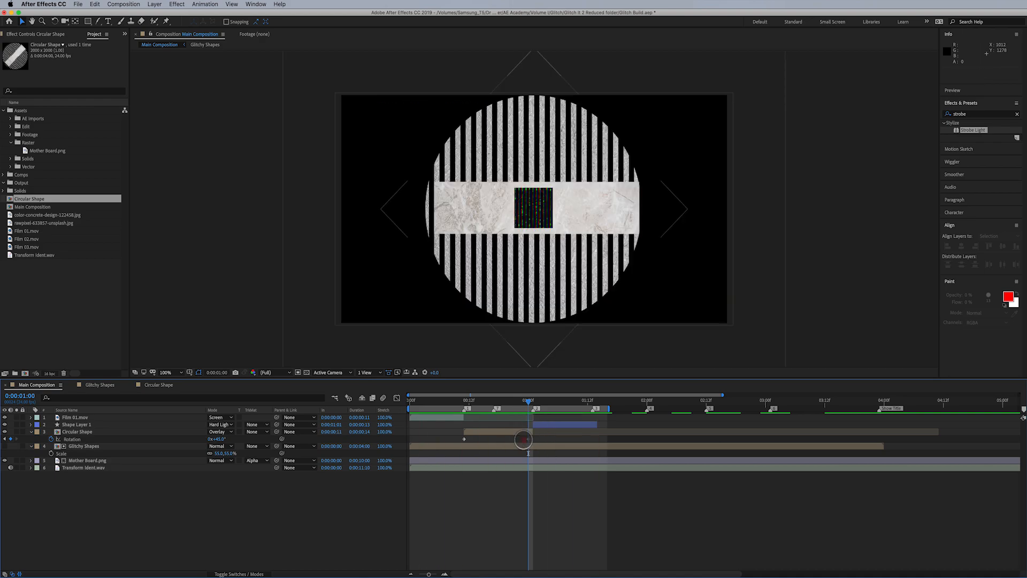
{"action": "left_click_drag", "start_coordinate": [523, 440], "coordinate": [490, 442]}
{"action": "left_click", "coordinate": [494, 401]}
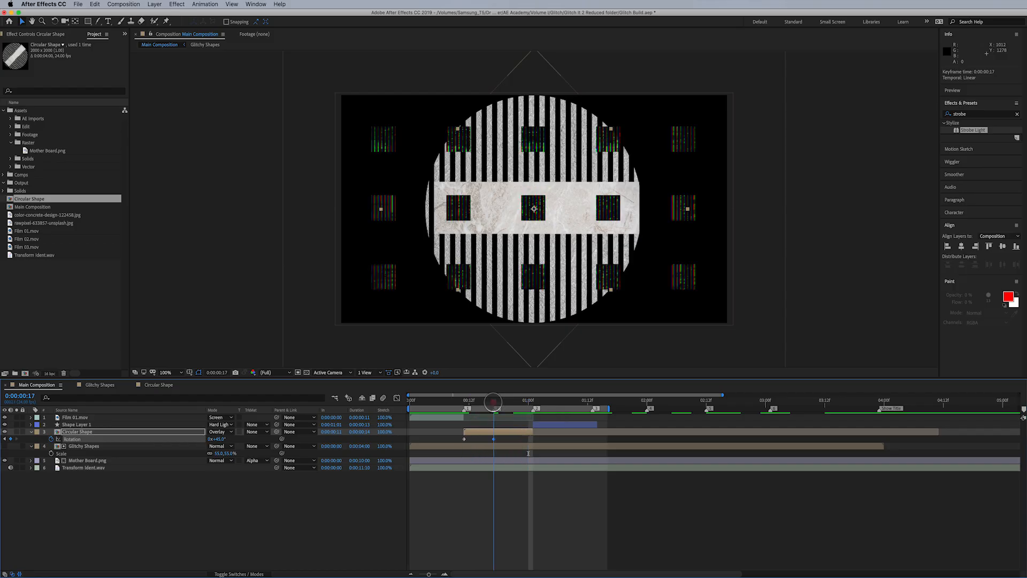
Trim the end of the Circular Shape layer so it lasts 6 frames, and preview the animation
{"action": "left_click_drag", "start_coordinate": [532, 432], "coordinate": [491, 436]}
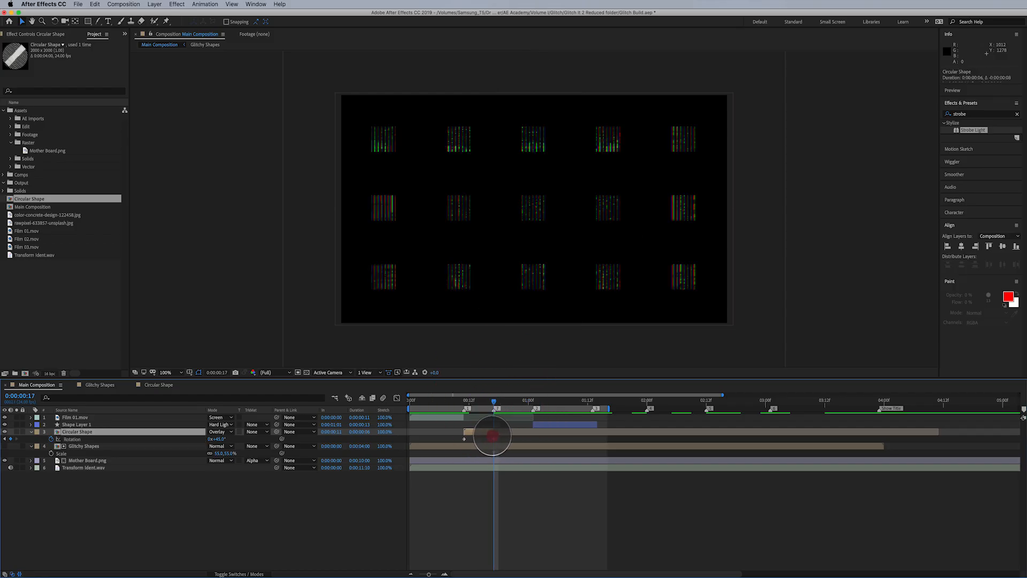
{"action": "key", "text": "space"}
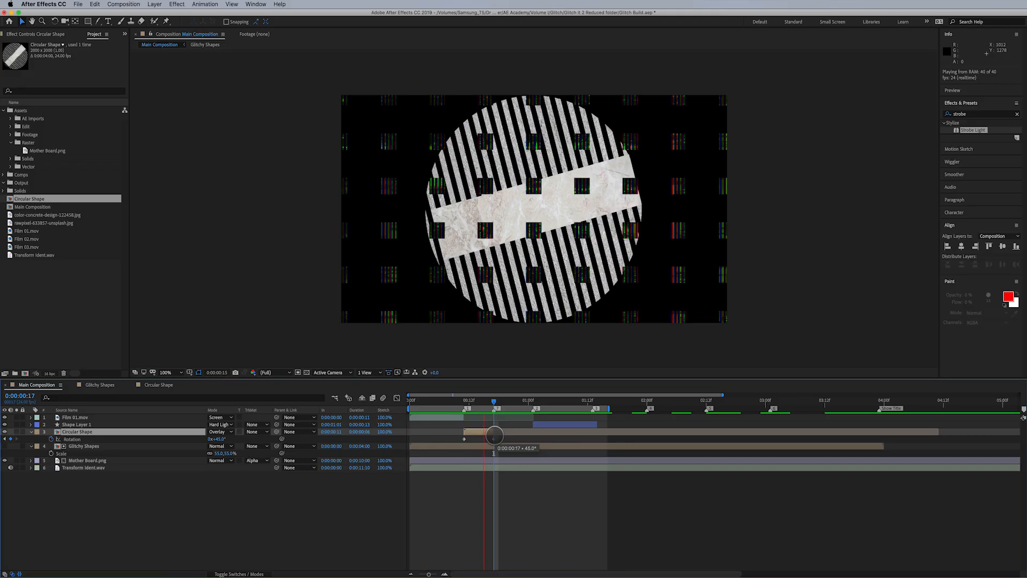
{"action": "key", "text": "space"}
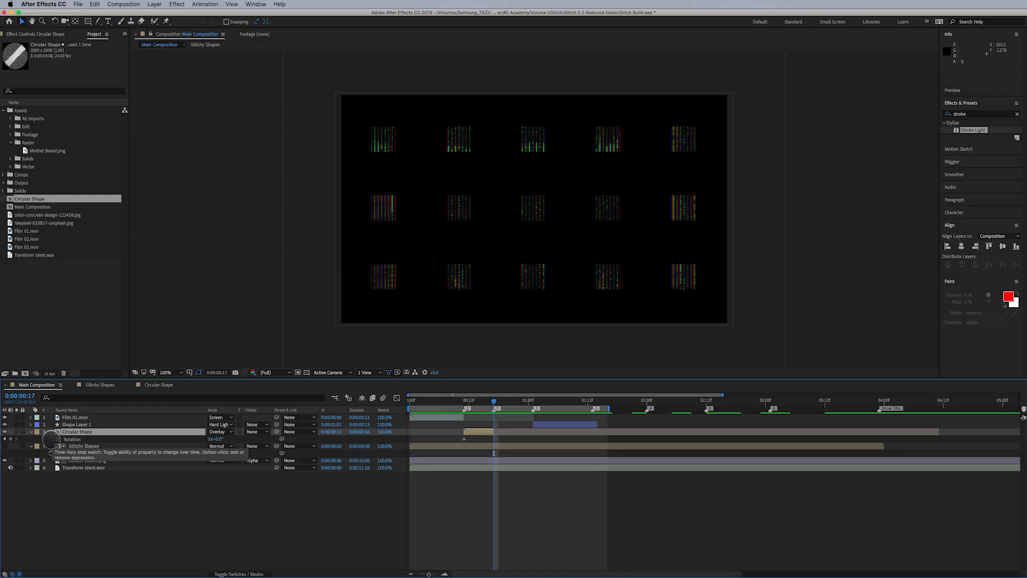
Remove the Circular Shape layer's rotation animation and preview the composition
{"action": "left_click_drag", "start_coordinate": [494, 400], "coordinate": [483, 400]}
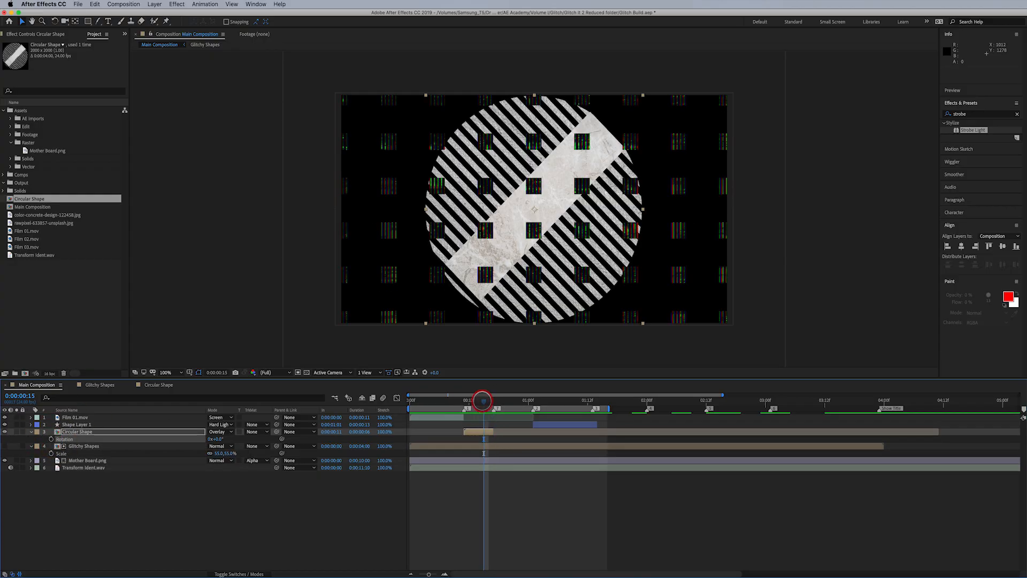
{"action": "key", "text": "space"}
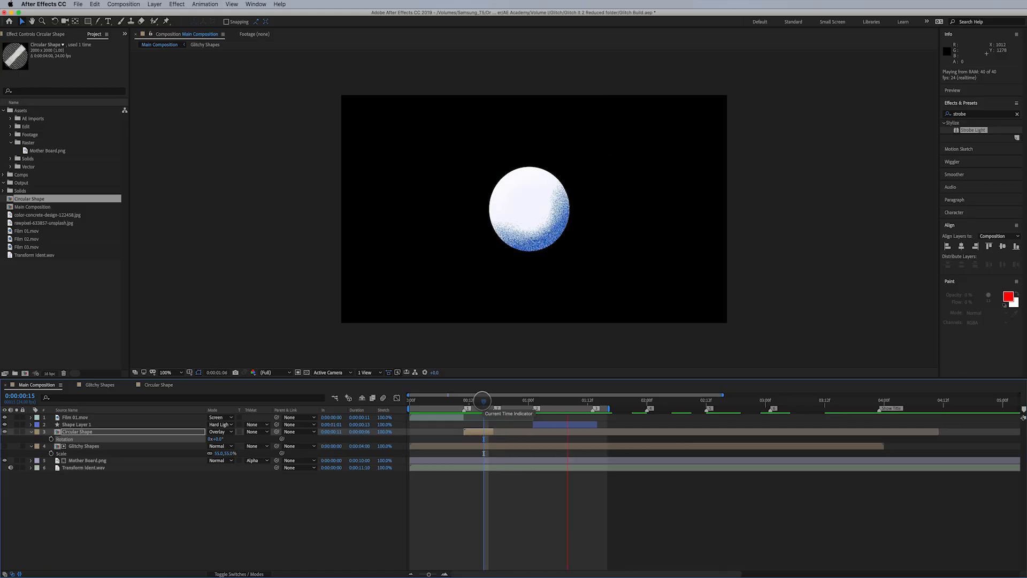
{"action": "key", "text": "space"}
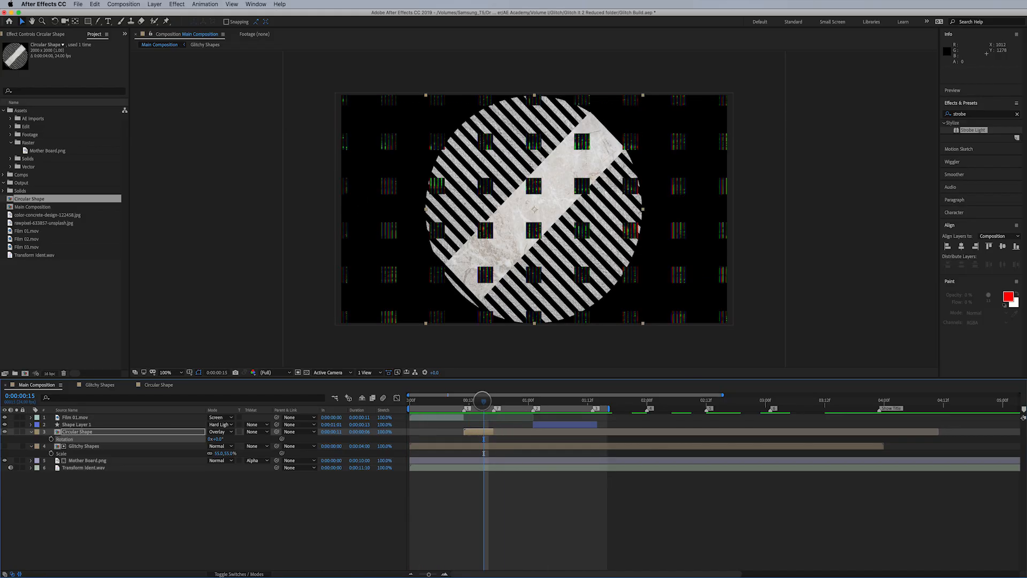
Move the Circular Shape layer to start at 0:00:00:17 and extend it to 8 frames, ending where Shape Layer 1 starts
{"action": "left_click_drag", "start_coordinate": [481, 400], "coordinate": [529, 433]}
{"action": "left_click_drag", "start_coordinate": [469, 402], "coordinate": [508, 408]}
Set the Circular Shape layer's blending mode to Normal and its scale to 95%
{"action": "left_click", "coordinate": [219, 431]}
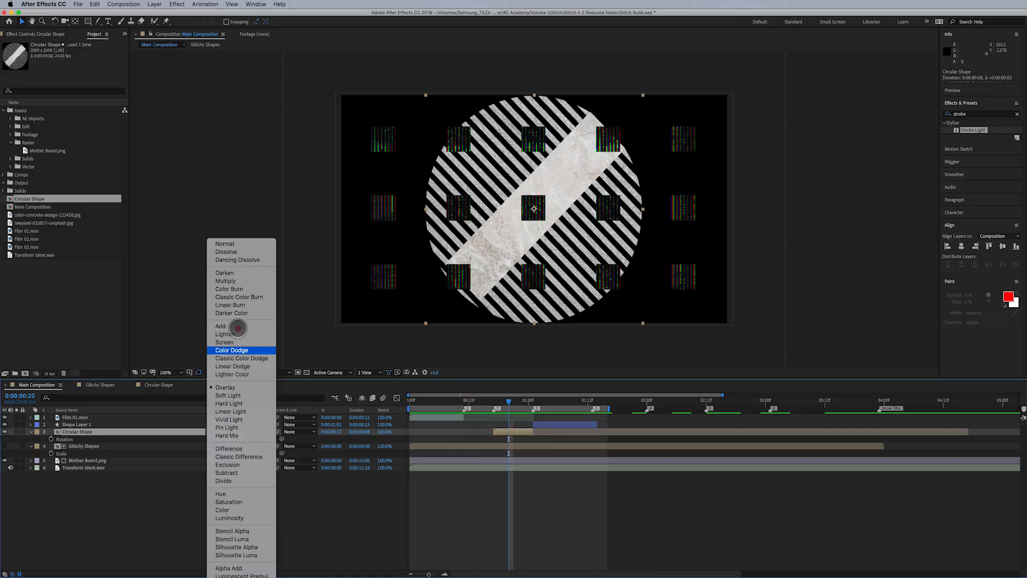
{"action": "left_click", "coordinate": [227, 243]}
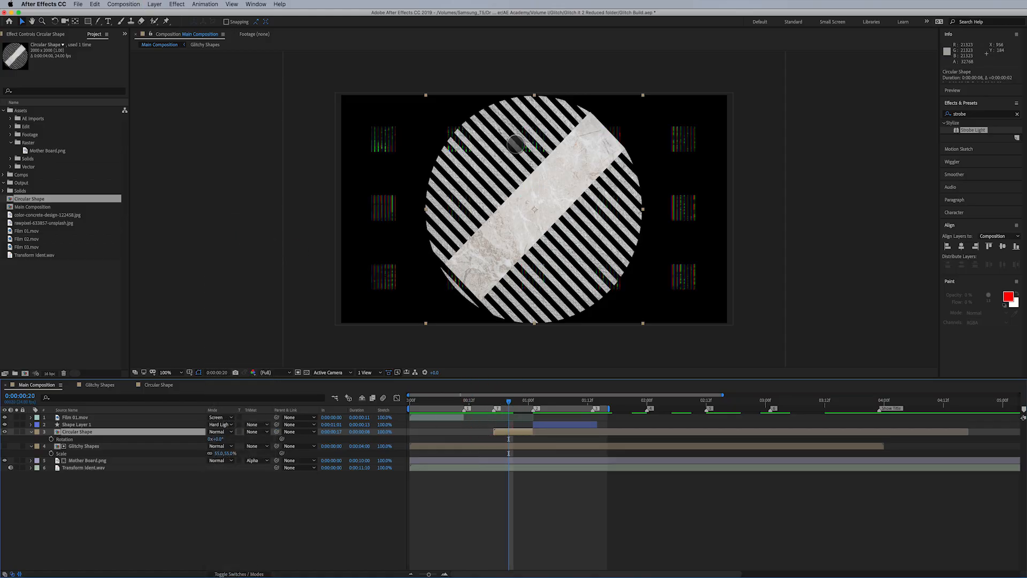
{"action": "key", "text": "space"}
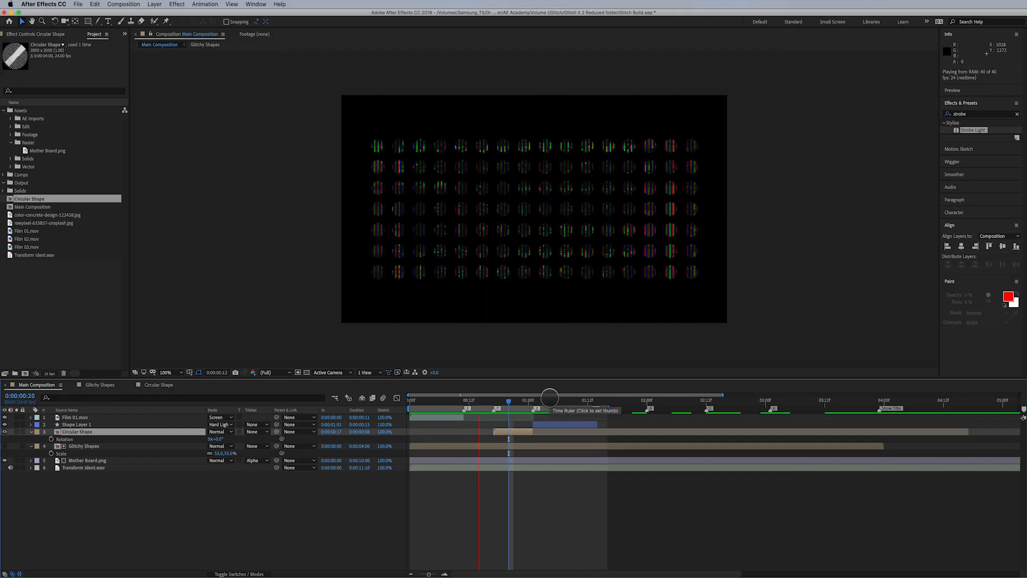
{"action": "key", "text": "space"}
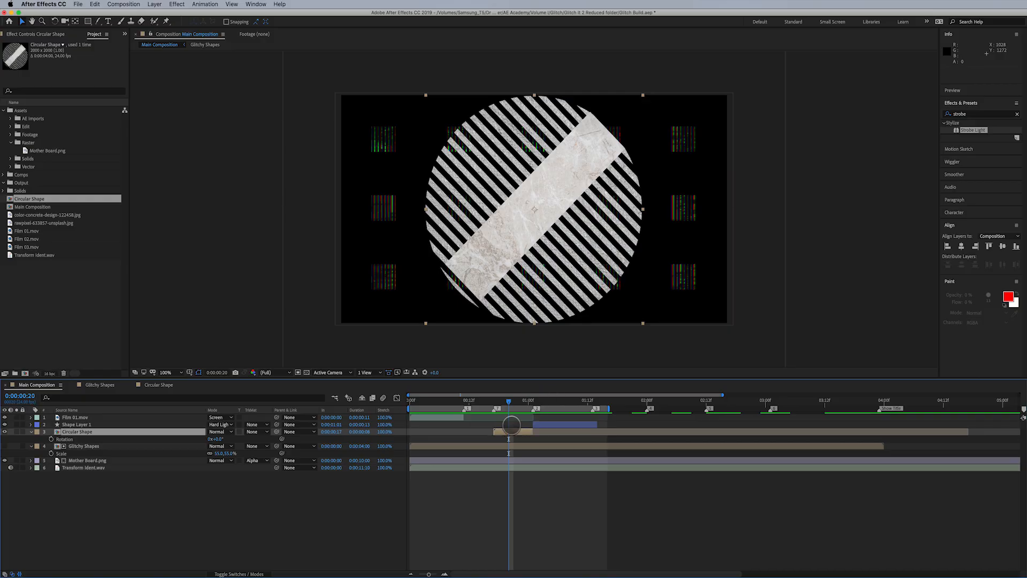
{"action": "left_click_drag", "start_coordinate": [220, 438], "coordinate": [243, 439]}
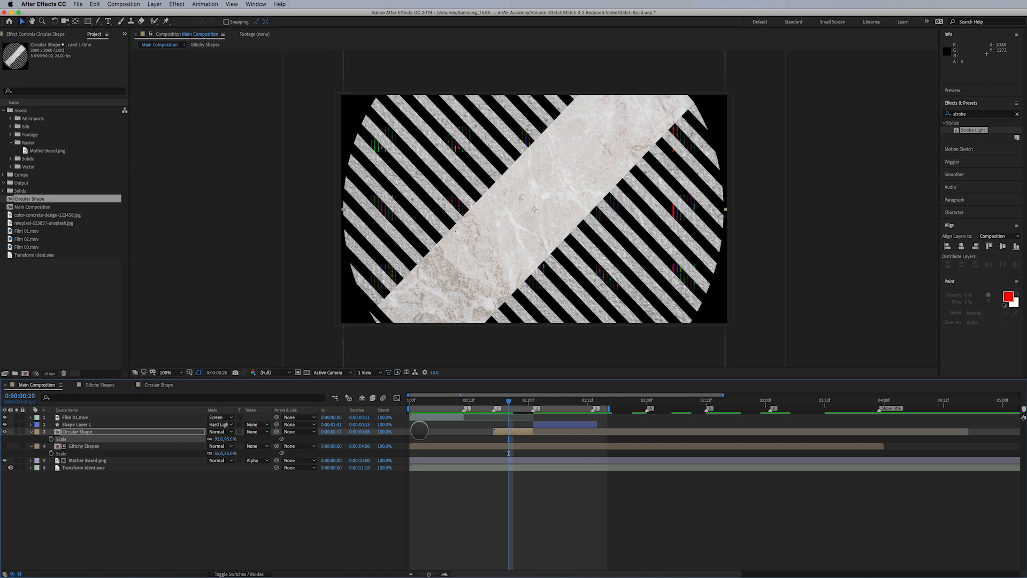
Duplicate the Film 01.mov layer and trim the copy to 7 frames starting at 0:00:01:05
{"action": "left_click", "coordinate": [437, 418]}
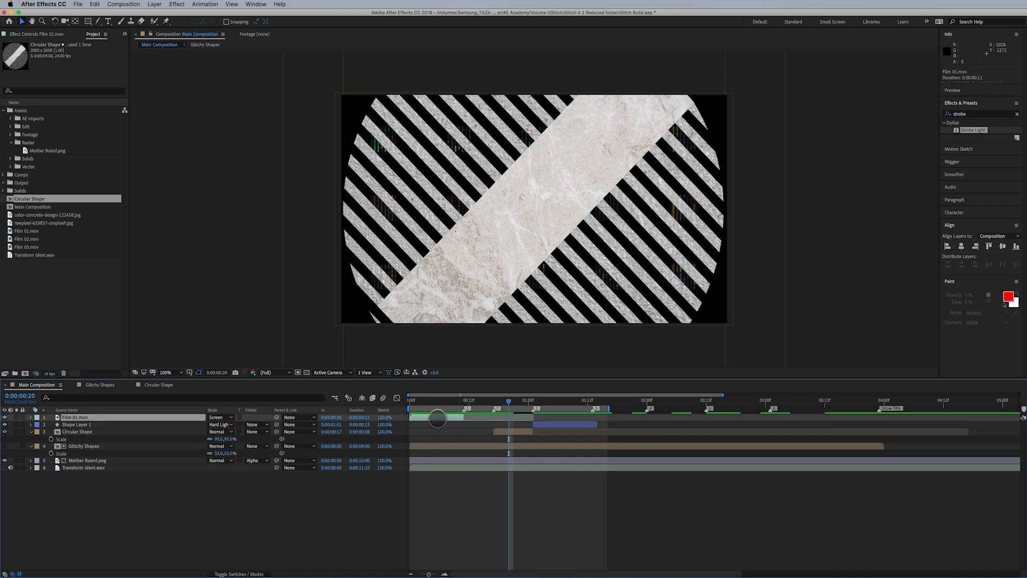
{"action": "key", "text": "super+d"}
{"action": "left_click_drag", "start_coordinate": [437, 417], "coordinate": [538, 417]}
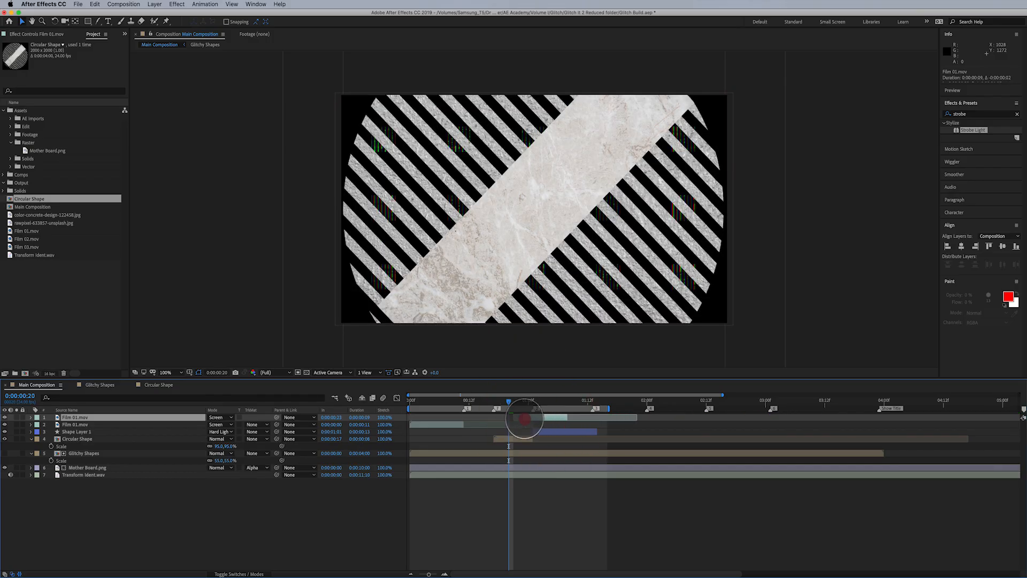
{"action": "left_click", "coordinate": [531, 418]}
{"action": "left_click_drag", "start_coordinate": [567, 418], "coordinate": [564, 422]}
{"action": "left_click", "coordinate": [533, 417]}
{"action": "mouse_move", "coordinate": [561, 417]}
{"action": "left_mouse_down"}
{"action": "mouse_move", "coordinate": [587, 416]}
{"action": "mouse_move", "coordinate": [552, 417]}
{"action": "mouse_move", "coordinate": [564, 417]}
{"action": "left_mouse_up"}
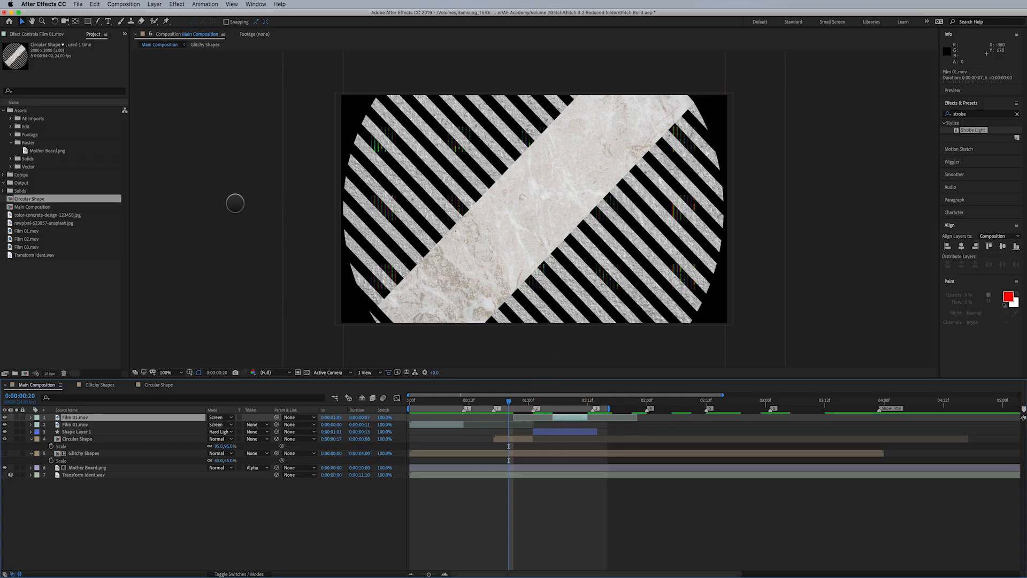
Slip the Film 01.mov copy's footage slightly earlier and move the layer to start at 0:00:01:01, in line with Shape Layer 1
{"action": "left_click", "coordinate": [74, 20]}
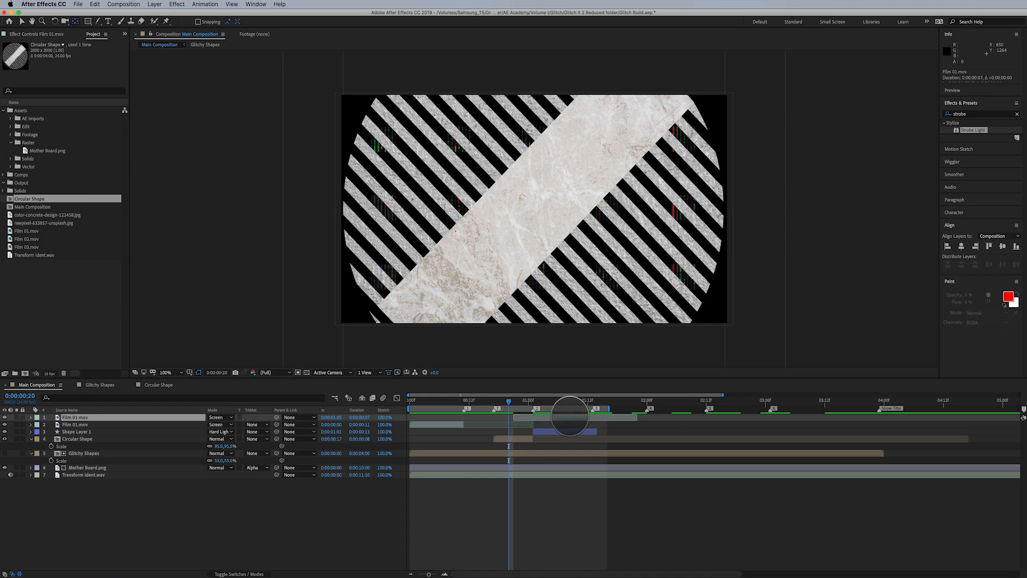
{"action": "mouse_move", "coordinate": [570, 418]}
{"action": "left_mouse_down"}
{"action": "mouse_move", "coordinate": [557, 417]}
{"action": "mouse_move", "coordinate": [579, 419]}
{"action": "mouse_move", "coordinate": [552, 410]}
{"action": "left_mouse_up"}
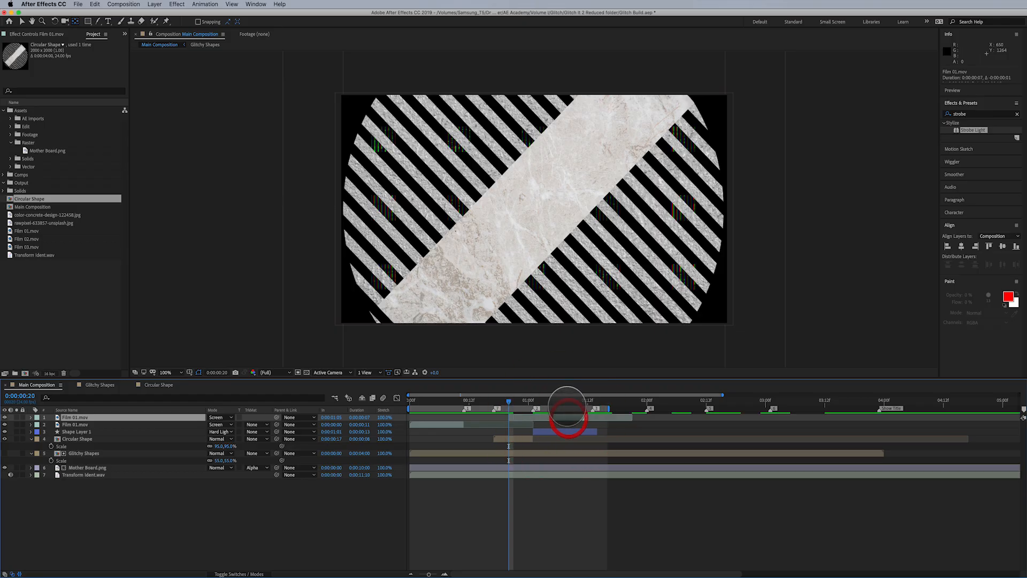
{"action": "mouse_move", "coordinate": [567, 417]}
{"action": "left_mouse_down"}
{"action": "mouse_move", "coordinate": [527, 416]}
{"action": "mouse_move", "coordinate": [591, 420]}
{"action": "mouse_move", "coordinate": [548, 418]}
{"action": "left_mouse_up"}
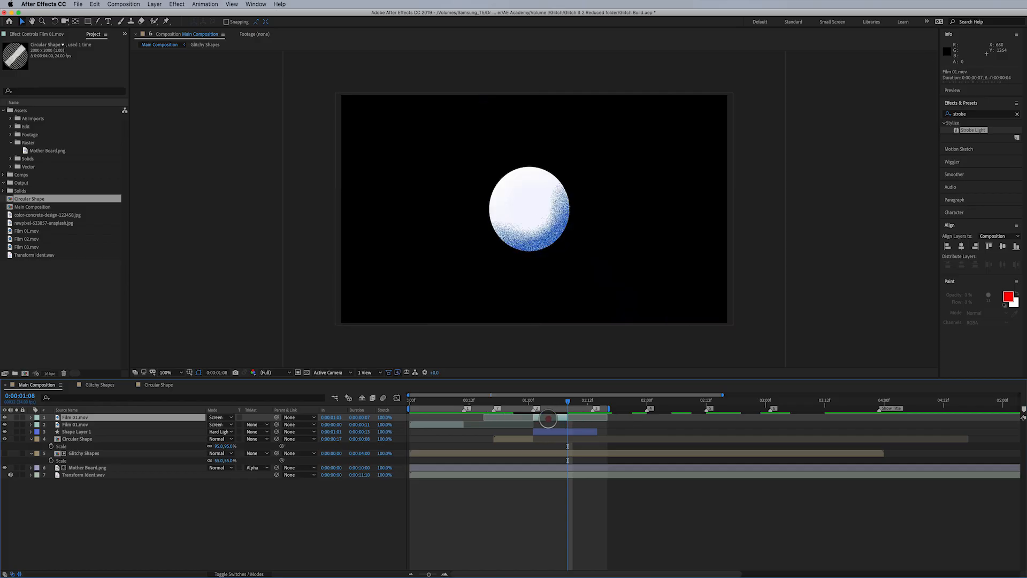
Set the Film 01.mov copy's blending mode to Multiply and move the layer below Circular Shape
{"action": "left_click", "coordinate": [549, 401]}
{"action": "left_click", "coordinate": [220, 417]}
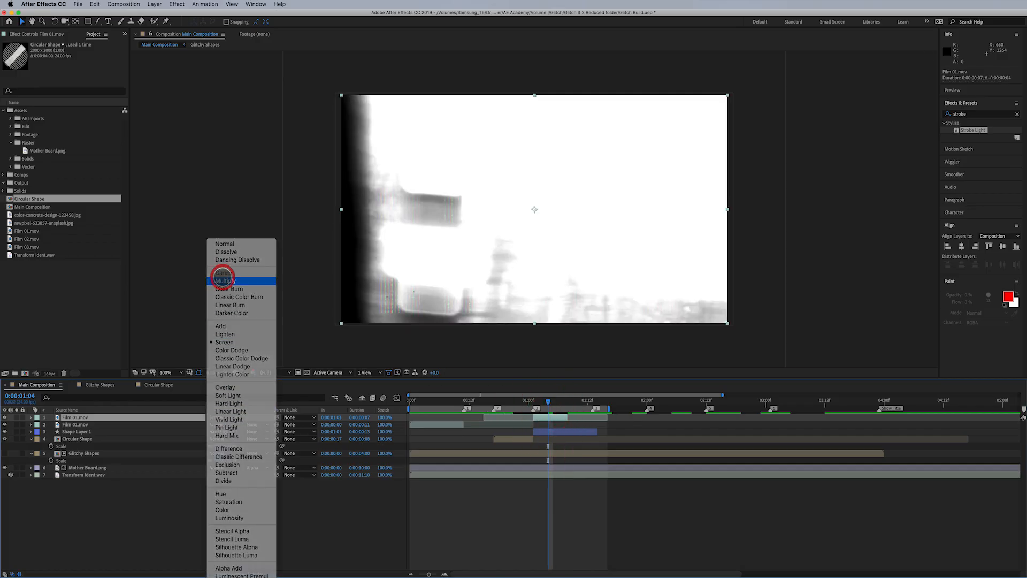
{"action": "left_click", "coordinate": [225, 280]}
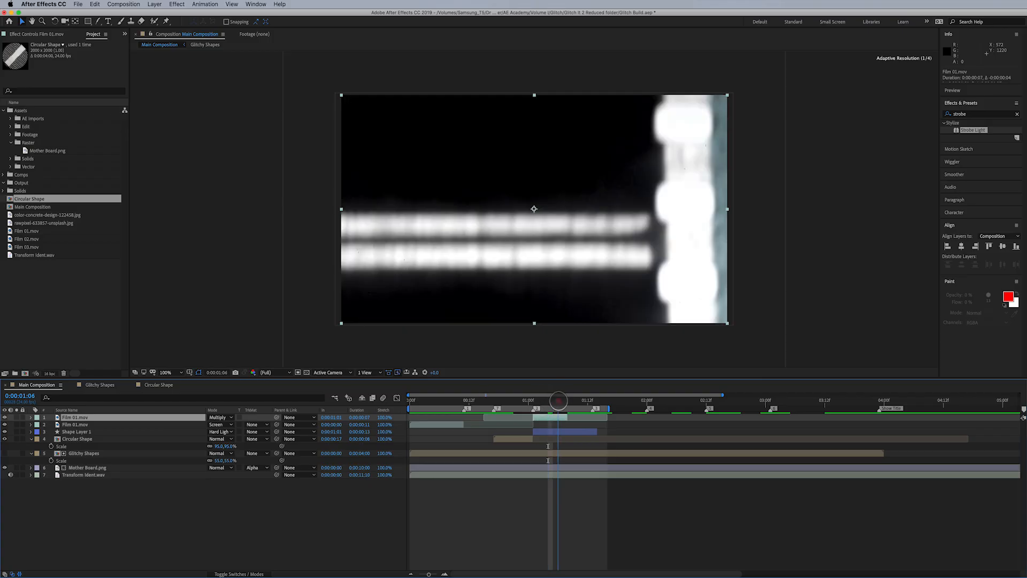
{"action": "mouse_move", "coordinate": [550, 400]}
{"action": "left_mouse_down"}
{"action": "mouse_move", "coordinate": [576, 400]}
{"action": "mouse_move", "coordinate": [537, 411]}
{"action": "left_mouse_up"}
{"action": "left_click_drag", "start_coordinate": [115, 418], "coordinate": [125, 441]}
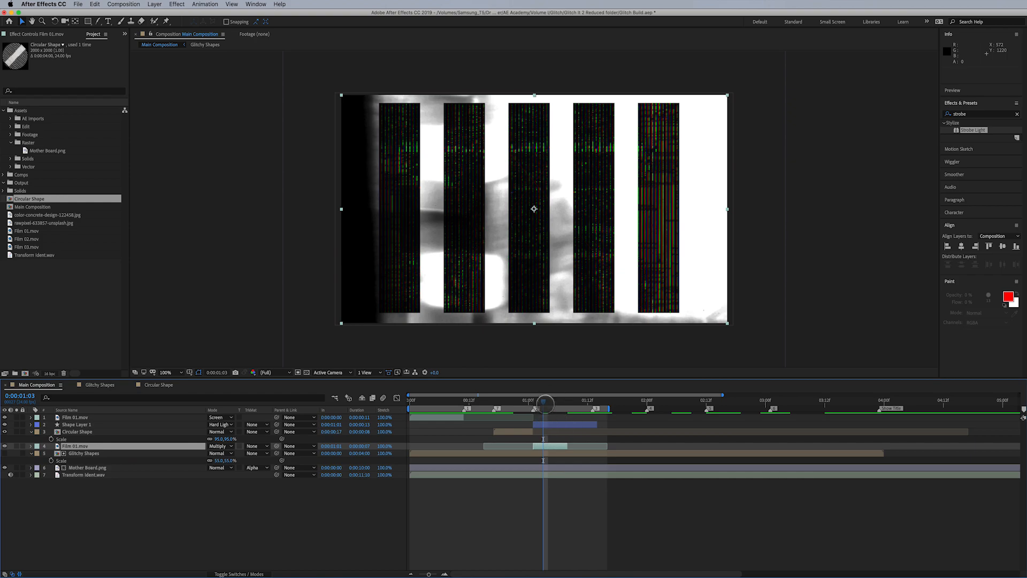
Try Overlay on the Film 01.mov copy, and set its blending mode to Screen
{"action": "mouse_move", "coordinate": [543, 402]}
{"action": "left_mouse_down"}
{"action": "mouse_move", "coordinate": [552, 406]}
{"action": "mouse_move", "coordinate": [543, 402]}
{"action": "left_mouse_up"}
{"action": "left_click", "coordinate": [224, 444]}
{"action": "left_click", "coordinate": [230, 388]}
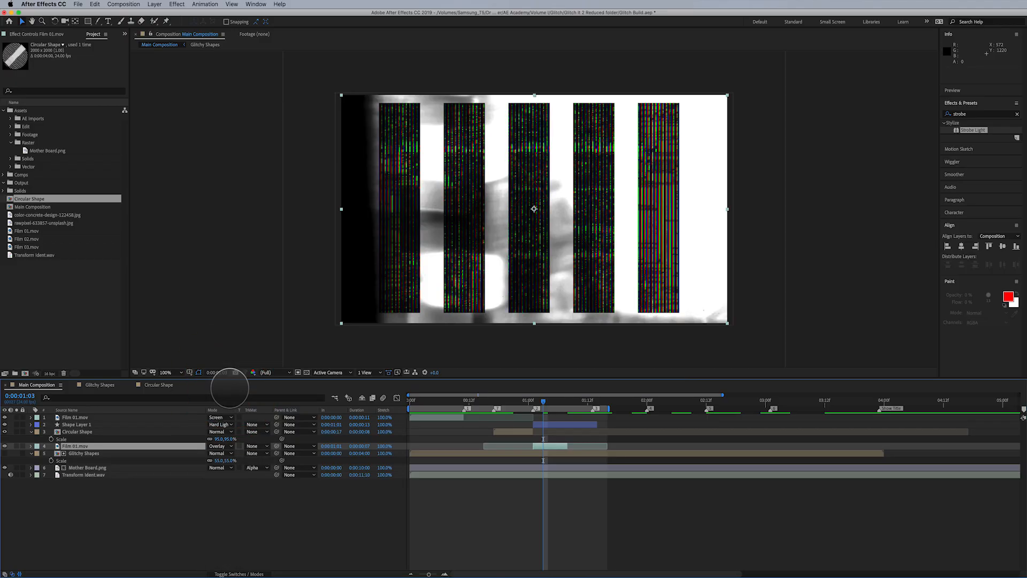
{"action": "left_click", "coordinate": [231, 445]}
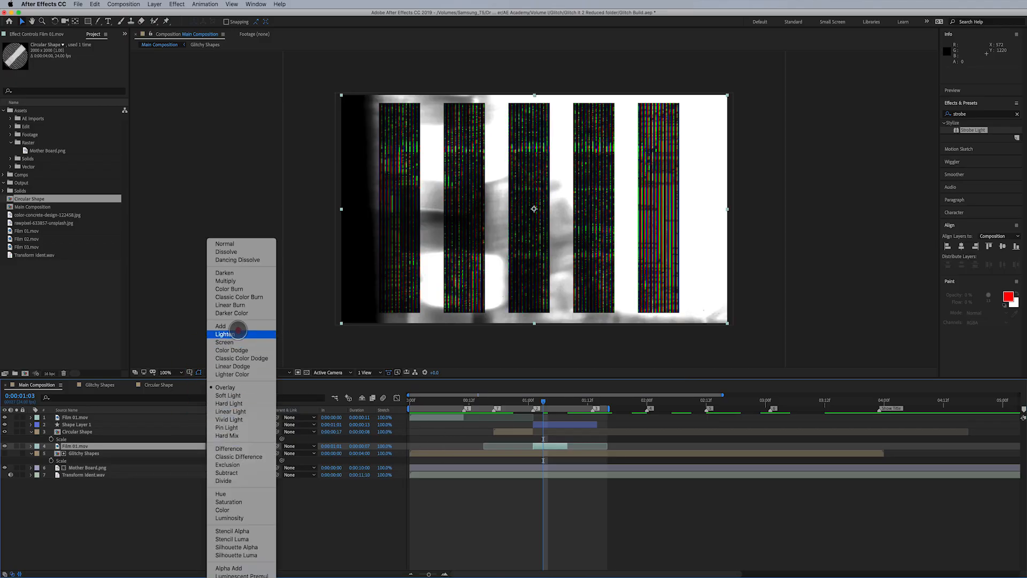
{"action": "left_click", "coordinate": [245, 339]}
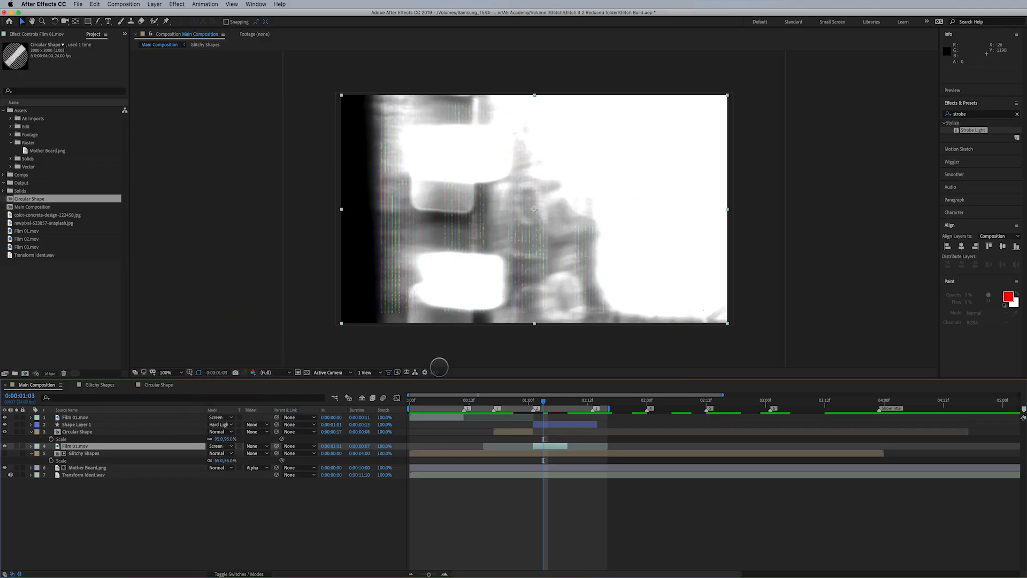
Move the Film 01.mov copy directly above Circular Shape, extend its start to 0:00:00:23 and preview the animation
{"action": "mouse_move", "coordinate": [543, 403]}
{"action": "left_mouse_down"}
{"action": "mouse_move", "coordinate": [506, 401]}
{"action": "mouse_move", "coordinate": [538, 402]}
{"action": "mouse_move", "coordinate": [529, 401]}
{"action": "left_mouse_up"}
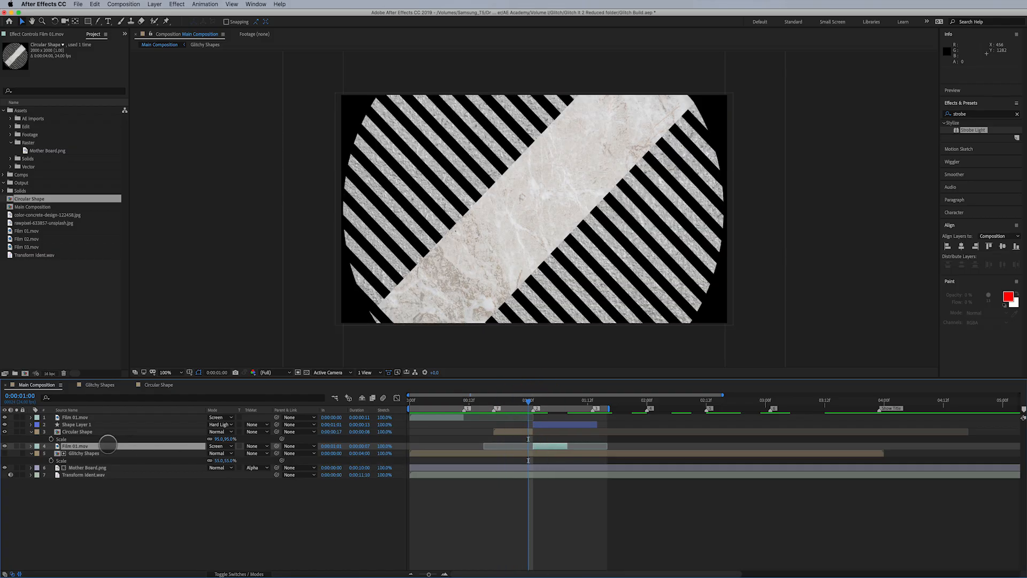
{"action": "left_click_drag", "start_coordinate": [107, 445], "coordinate": [105, 431]}
{"action": "left_click_drag", "start_coordinate": [532, 431], "coordinate": [576, 402]}
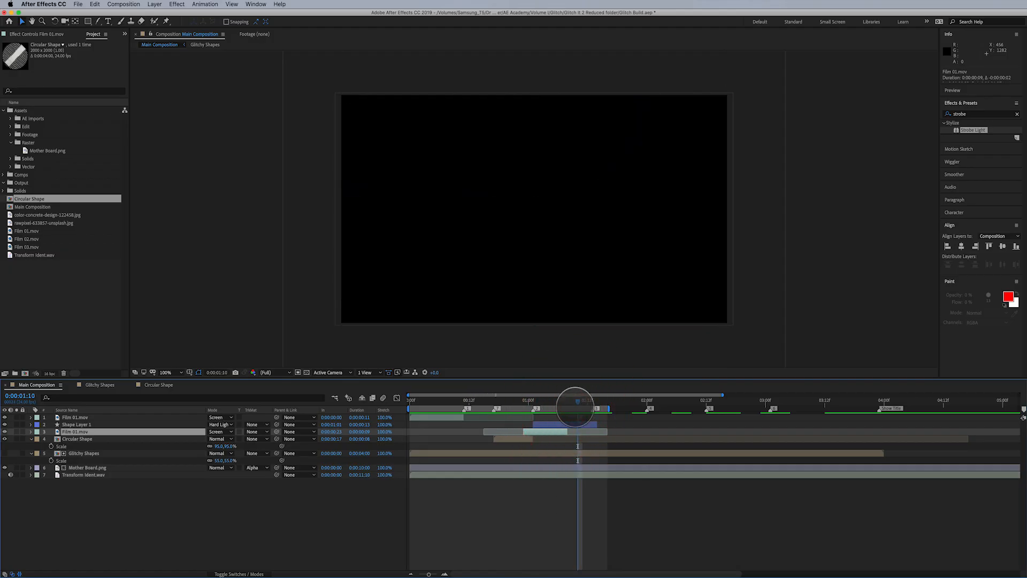
{"action": "key", "text": "space"}
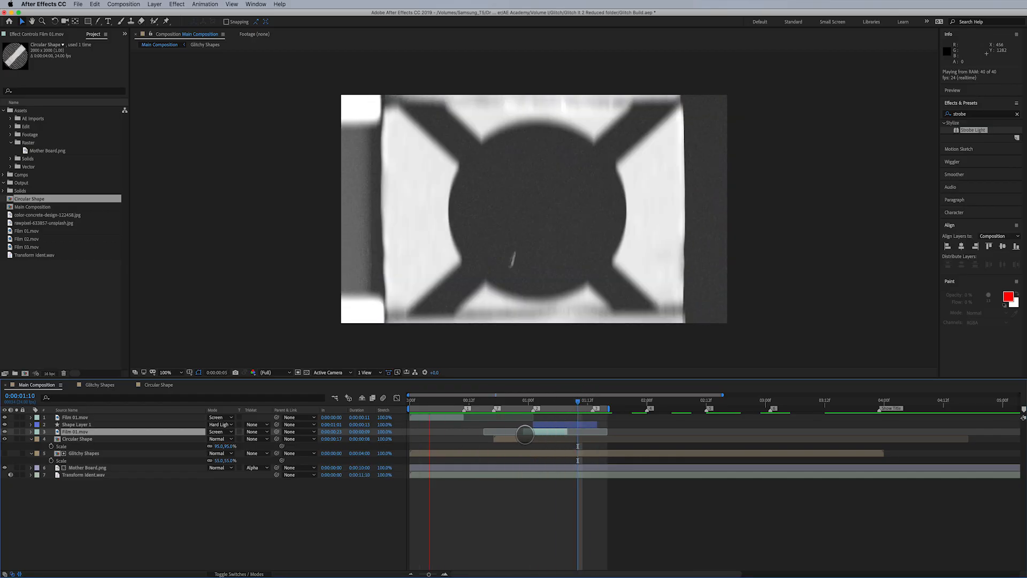
Shift the Film 01.mov copy earlier to end where Shape Layer 1 starts, and trim it to 5 frames starting at 0:00:00:20
{"action": "left_click_drag", "start_coordinate": [524, 432], "coordinate": [531, 434]}
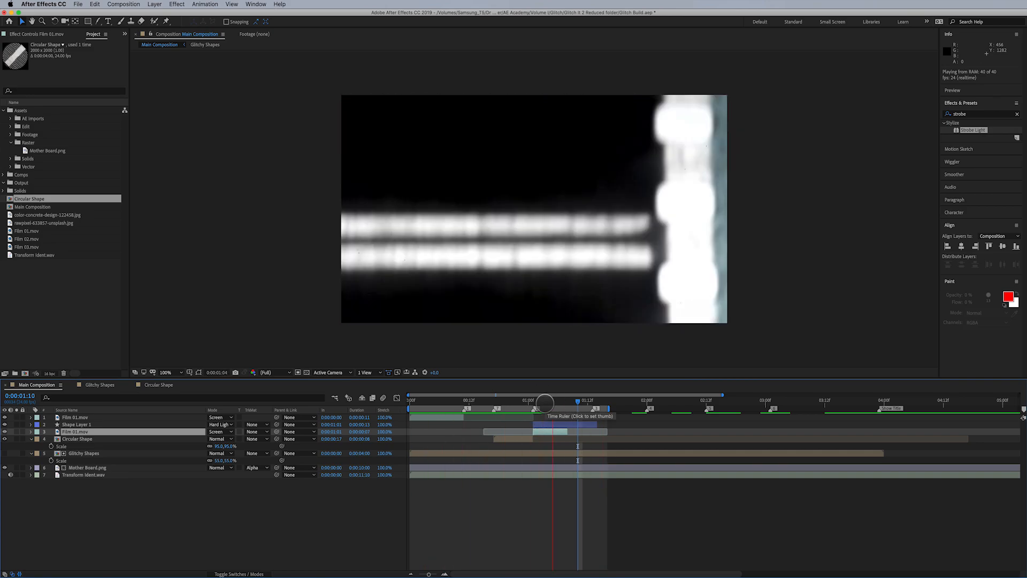
{"action": "left_click_drag", "start_coordinate": [544, 433], "coordinate": [510, 433]}
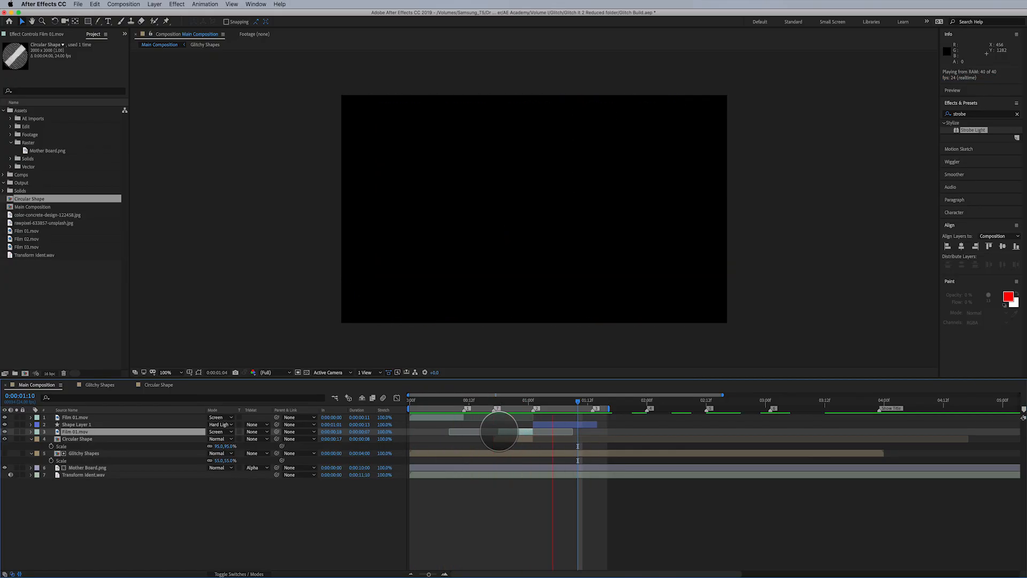
{"action": "left_click_drag", "start_coordinate": [500, 431], "coordinate": [512, 431]}
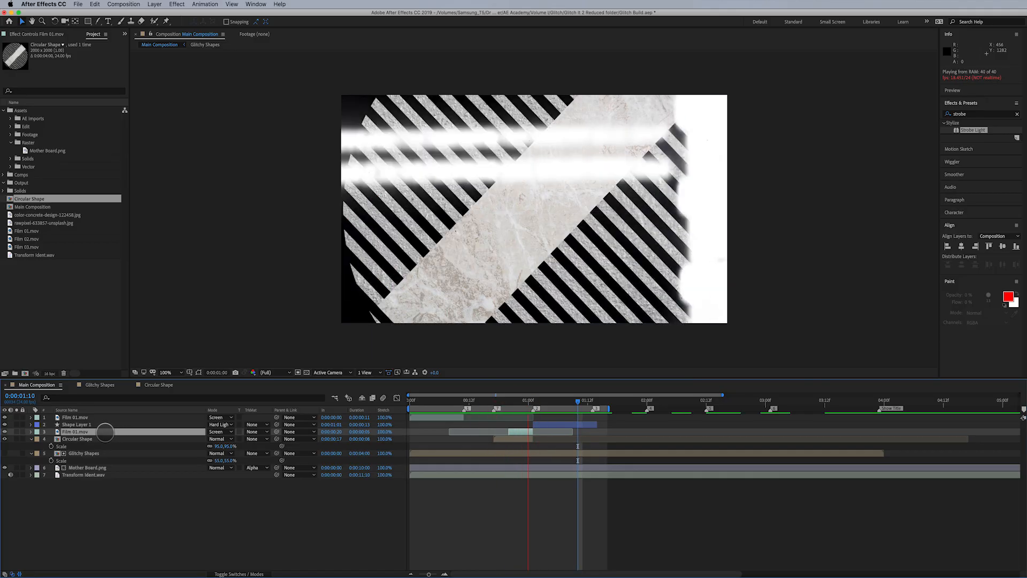
Replace the source of the trimmed Film 01.mov copy with Film 02.mov
{"action": "left_click", "coordinate": [522, 401]}
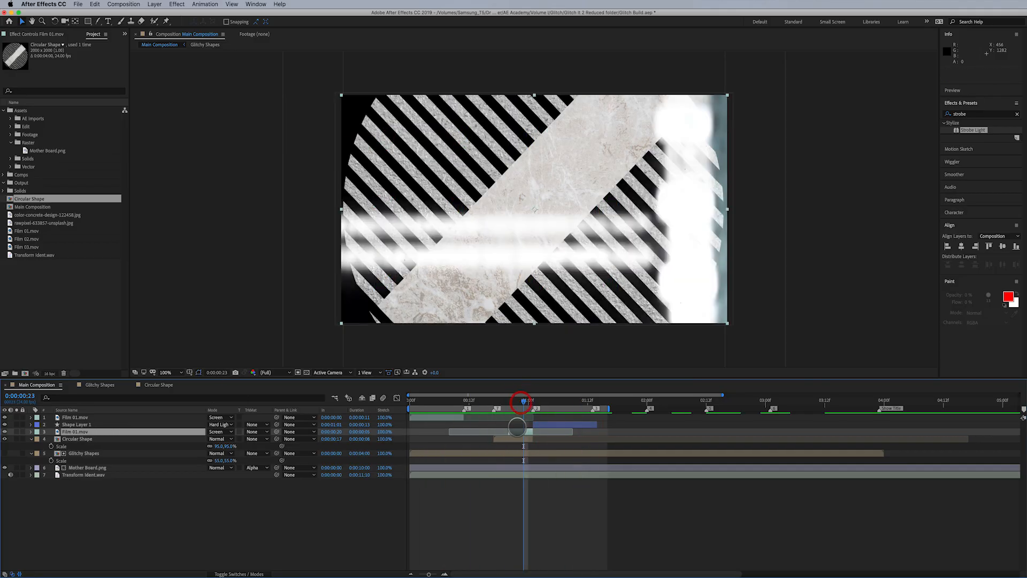
{"action": "left_click_drag", "start_coordinate": [21, 239], "coordinate": [75, 430]}
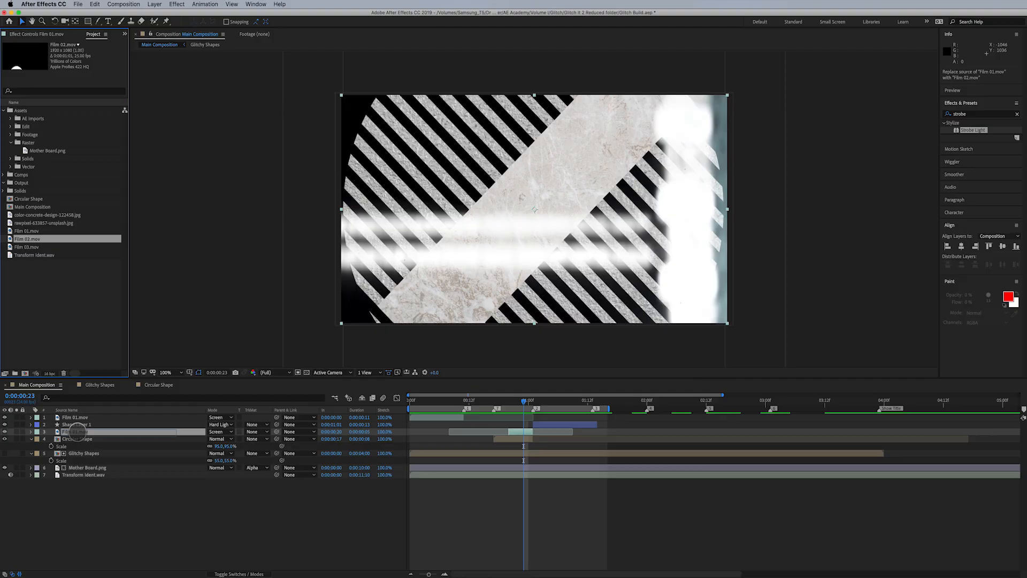
{"action": "left_click_drag", "start_coordinate": [75, 430], "coordinate": [75, 431]}
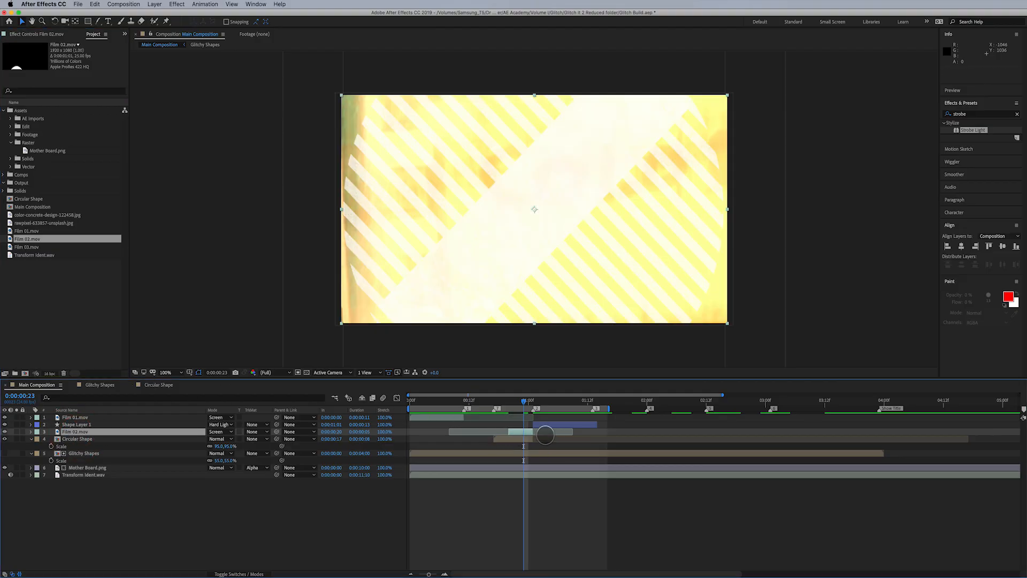
Trim the end of the Film 02.mov layer so it lasts 3 frames, and preview the animation
{"action": "left_click_drag", "start_coordinate": [524, 403], "coordinate": [524, 433]}
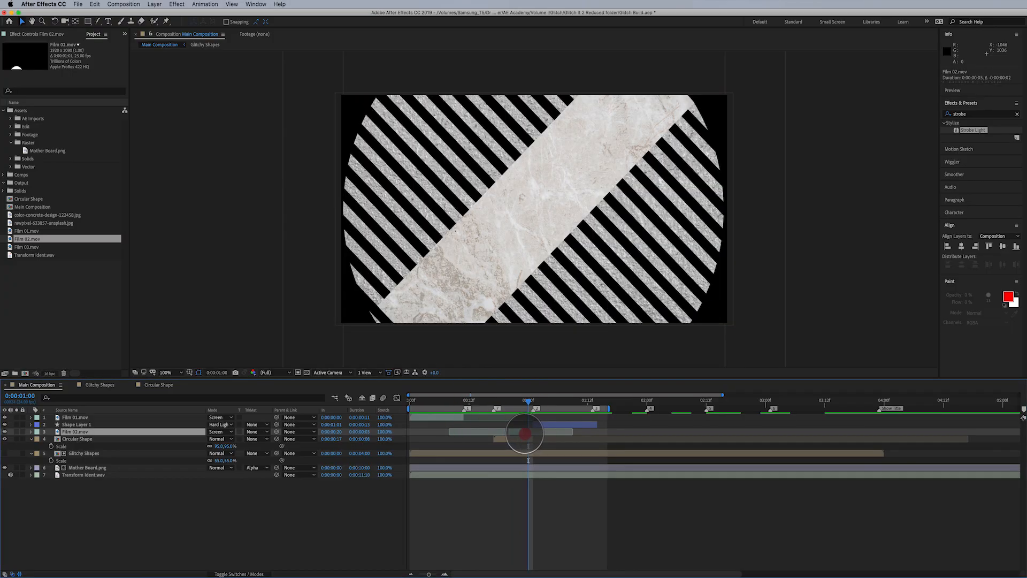
{"action": "key", "text": "space"}
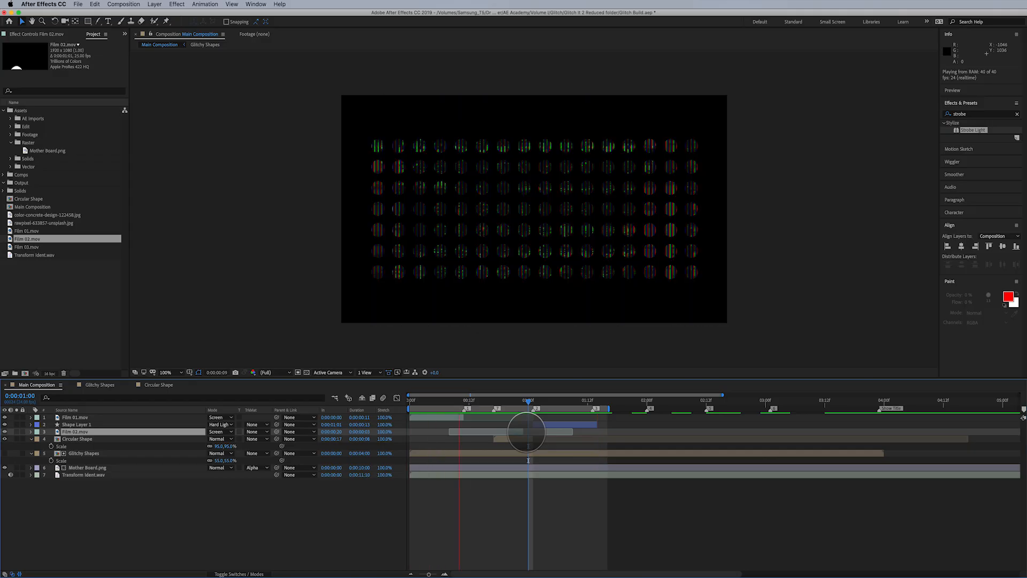
{"action": "key", "text": "space"}
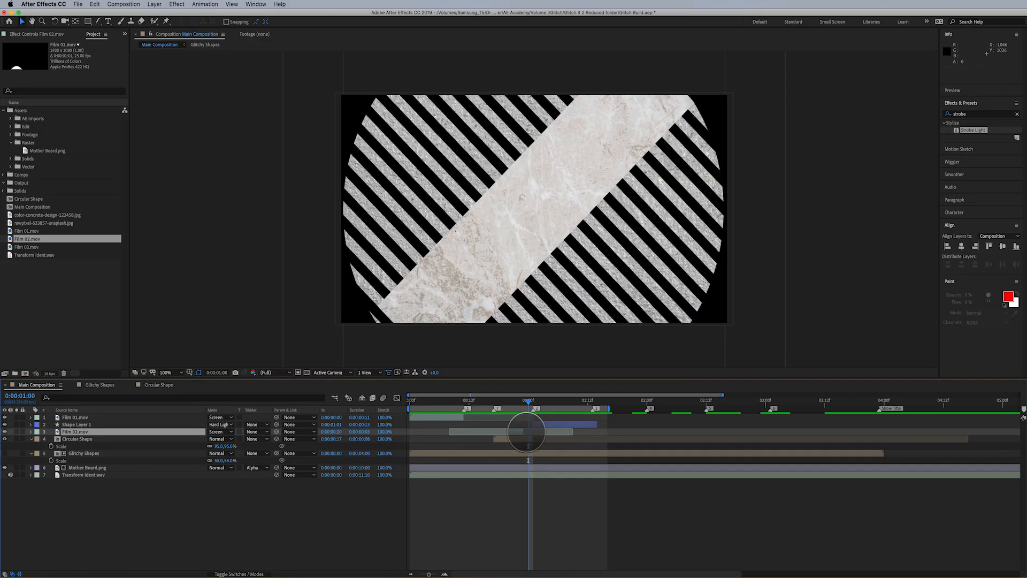